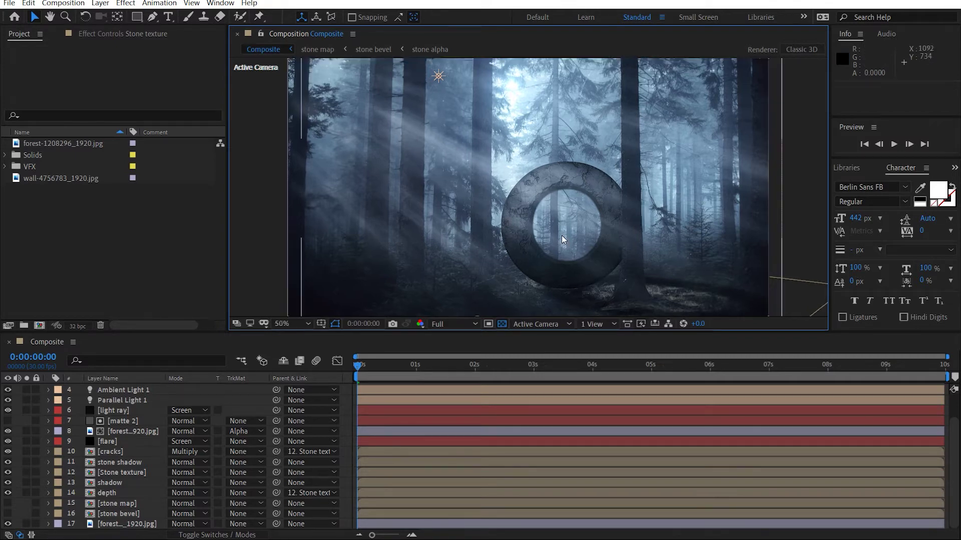
Examine the cracked stone ring in the finished forest composite up close, then return to the full frame
key(slash)
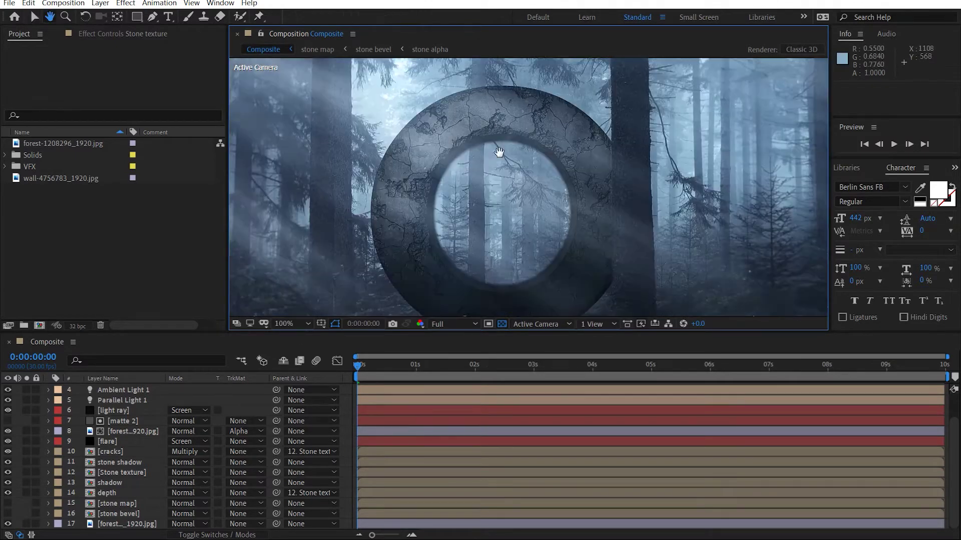
scroll(113, 466, up, 2)
scroll(113, 465, down, 2)
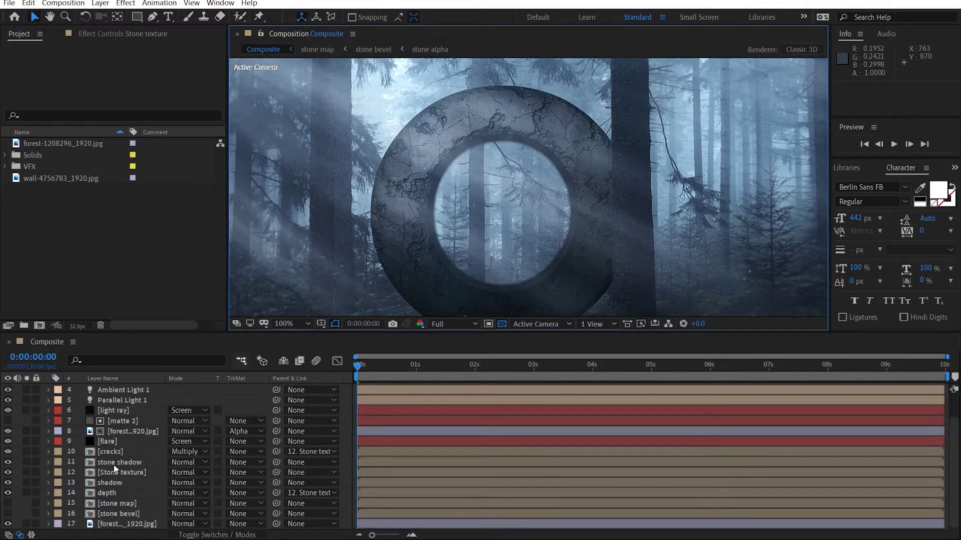
click(287, 326)
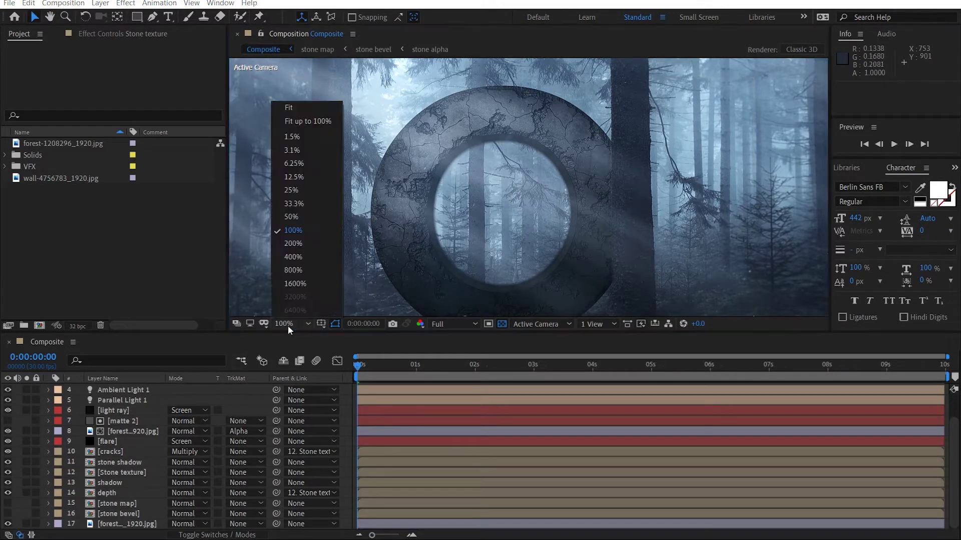
click(293, 107)
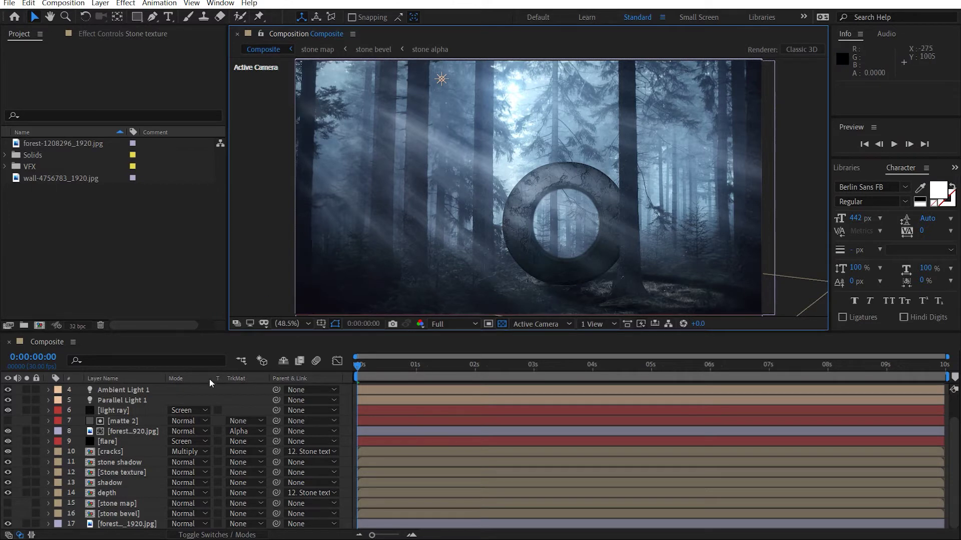
Create a 1920 x 1080, 25 fps, 10-second composition named "stone composite" and turn off its transparency grid
click(39, 325)
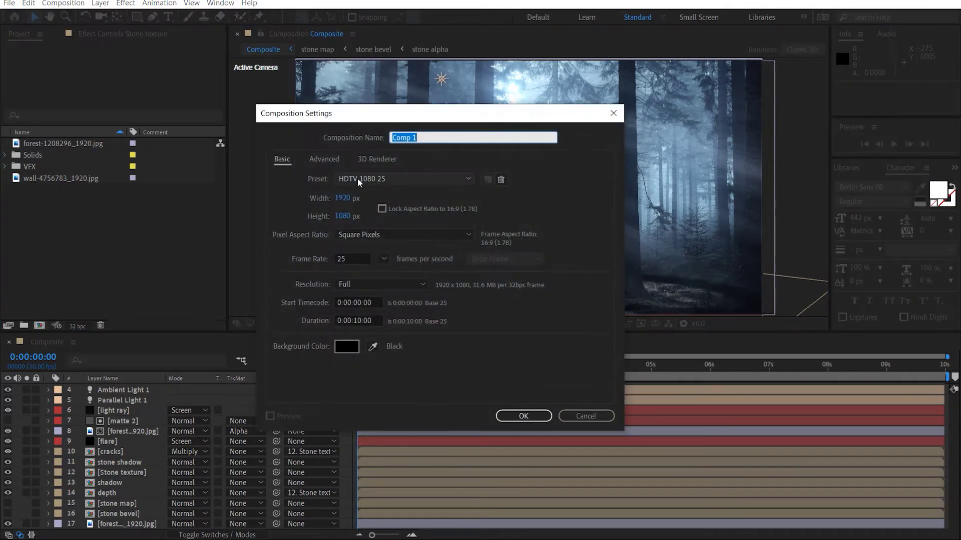
text(stone c)
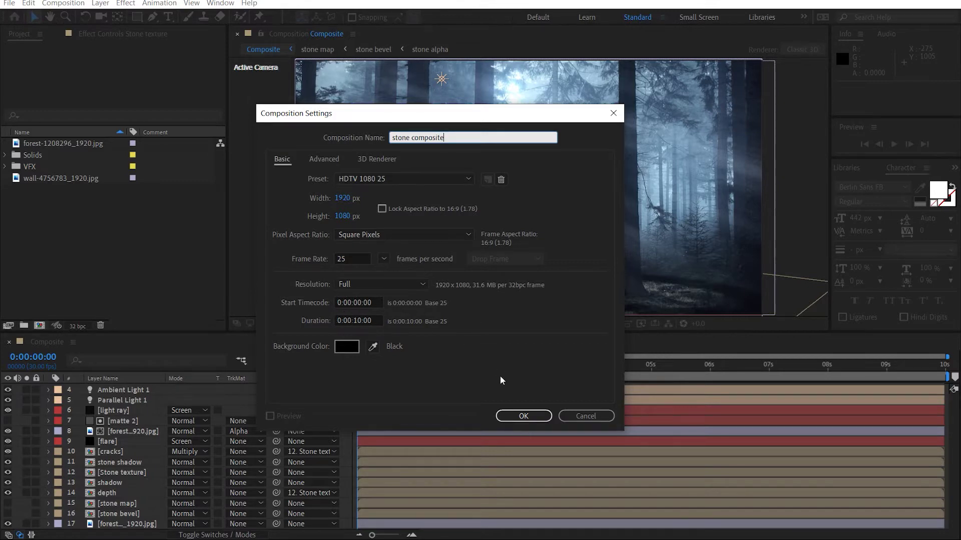
click(520, 417)
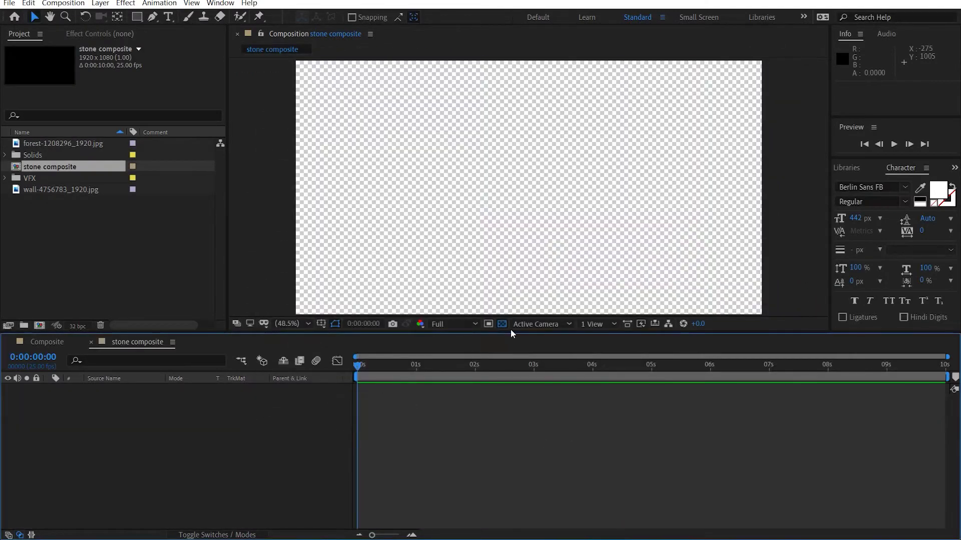
click(502, 324)
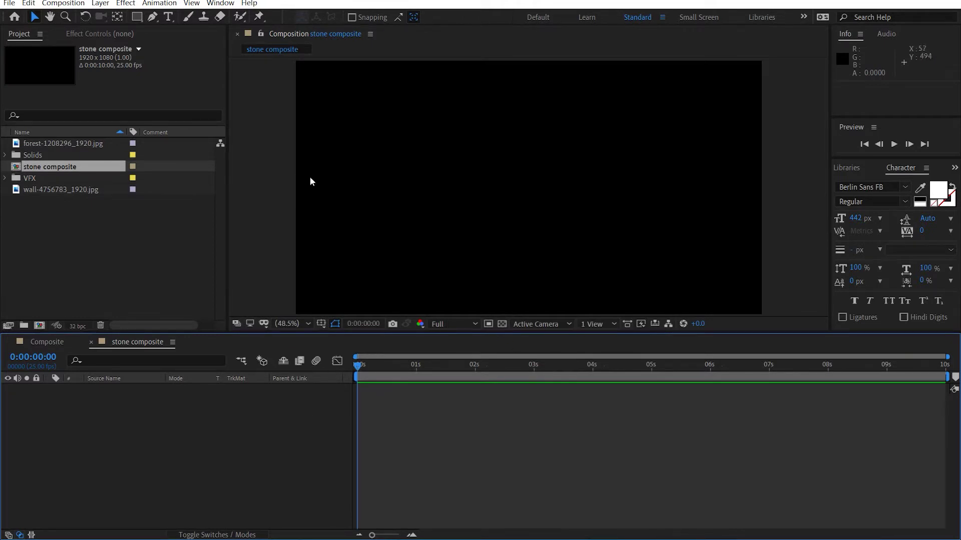
Add a white text layer with the letter "O" in the composition and close the floating paragraph settings
click(169, 17)
click(512, 191)
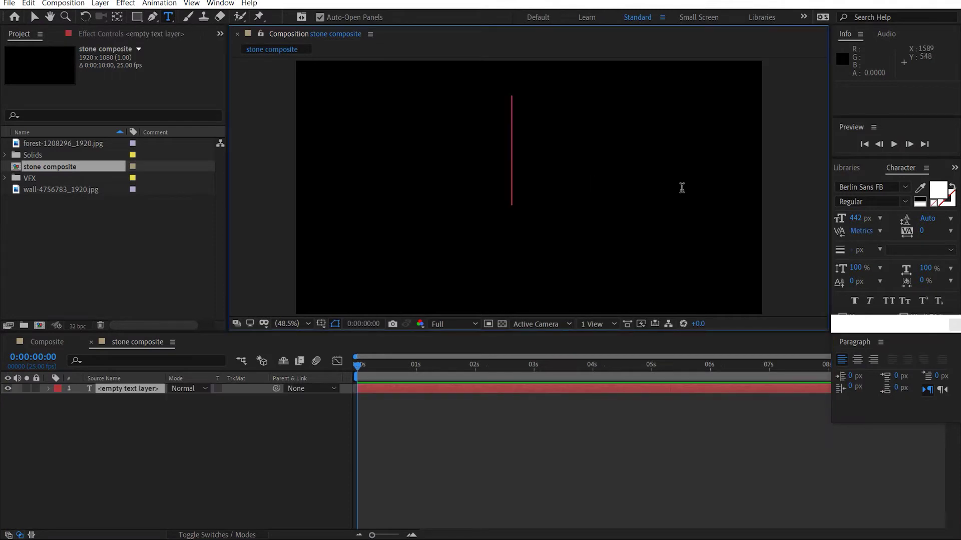
text(O)
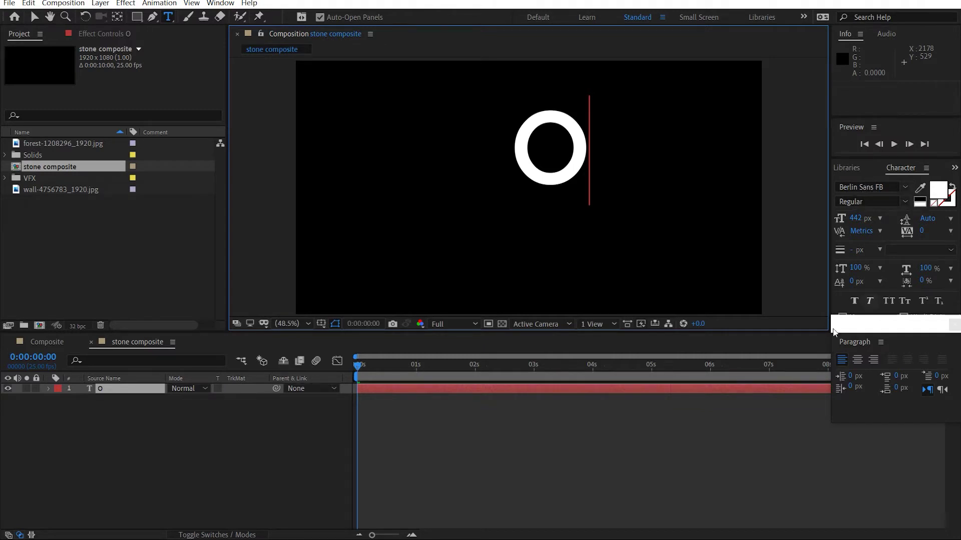
click(691, 426)
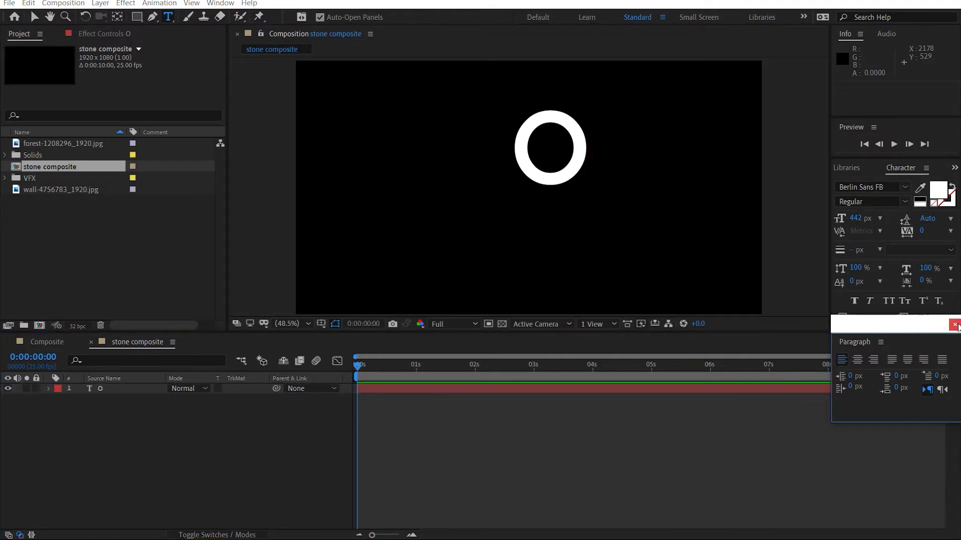
click(954, 325)
click(34, 17)
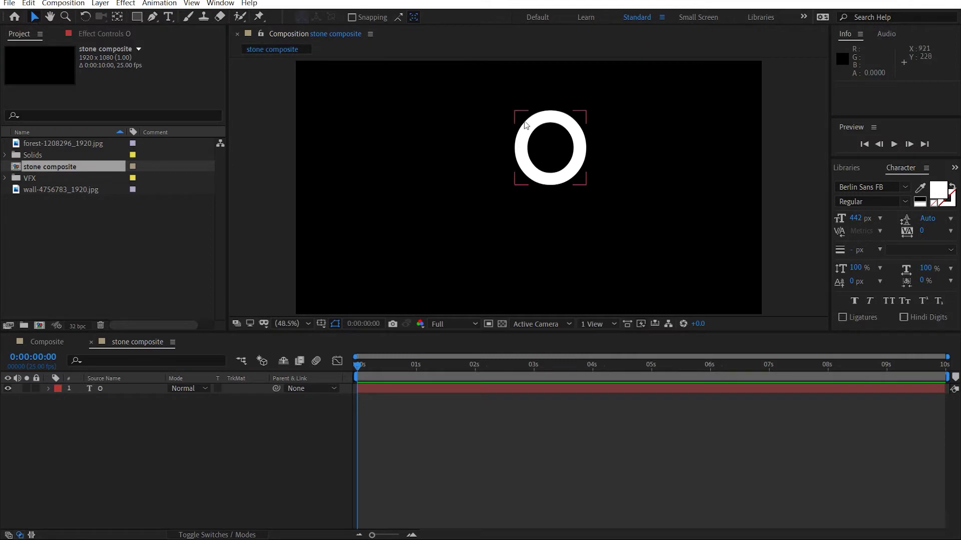
Scale the letter O up to about 225% and move it to the middle of the composition
drag(526, 125, 486, 173)
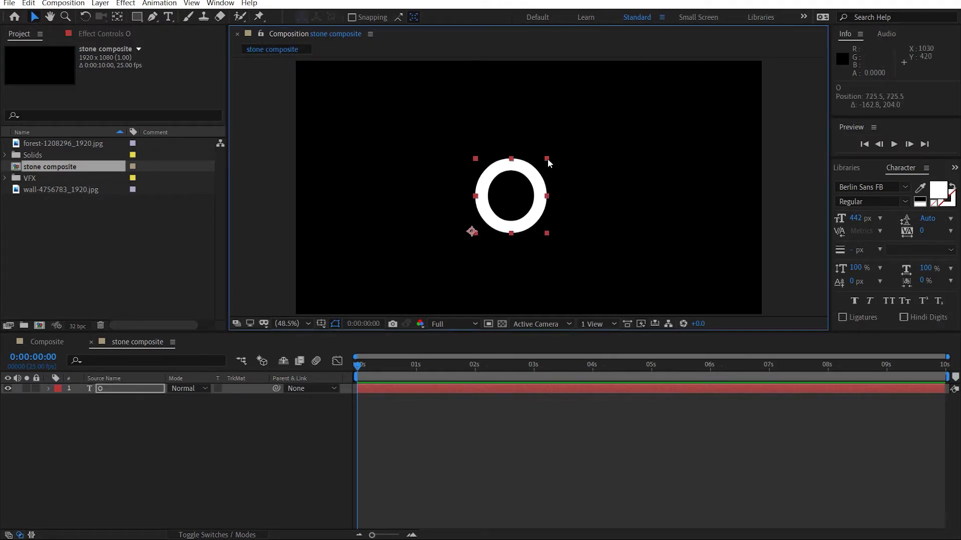
drag(548, 163, 830, 69)
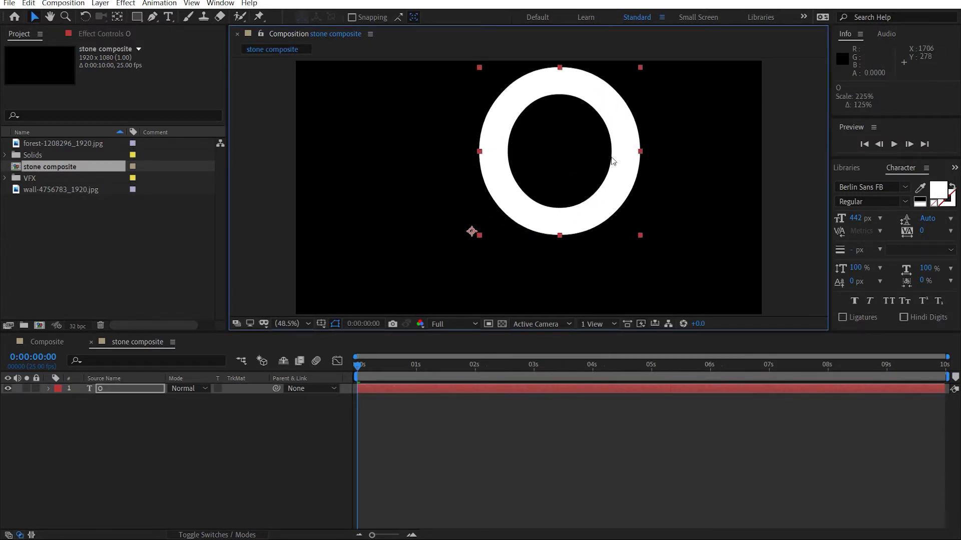
drag(605, 146, 566, 203)
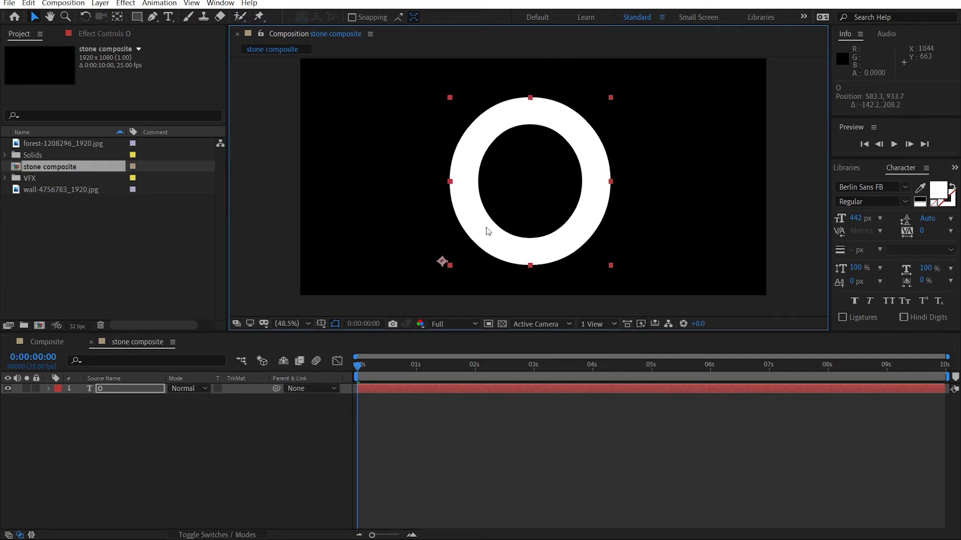
click(305, 325)
click(307, 108)
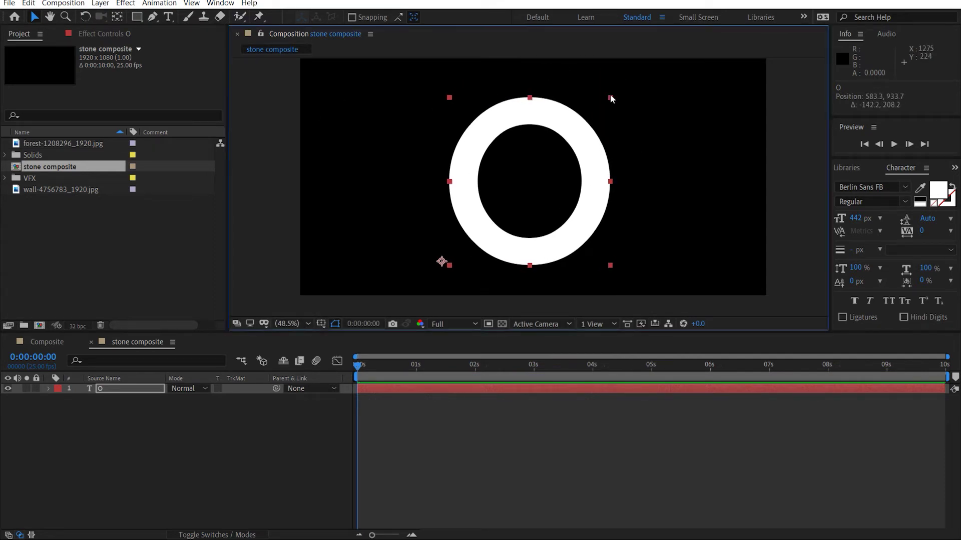
Stretch and enlarge the O into an even circular ring nearly filling the frame height, and centre it in the frame
drag(610, 98, 667, 65)
mouse_move(620, 118)
mouse_down()
mouse_move(613, 128)
mouse_move(614, 119)
mouse_up()
drag(635, 168, 644, 172)
key(h)
drag(730, 170, 715, 186)
key(v)
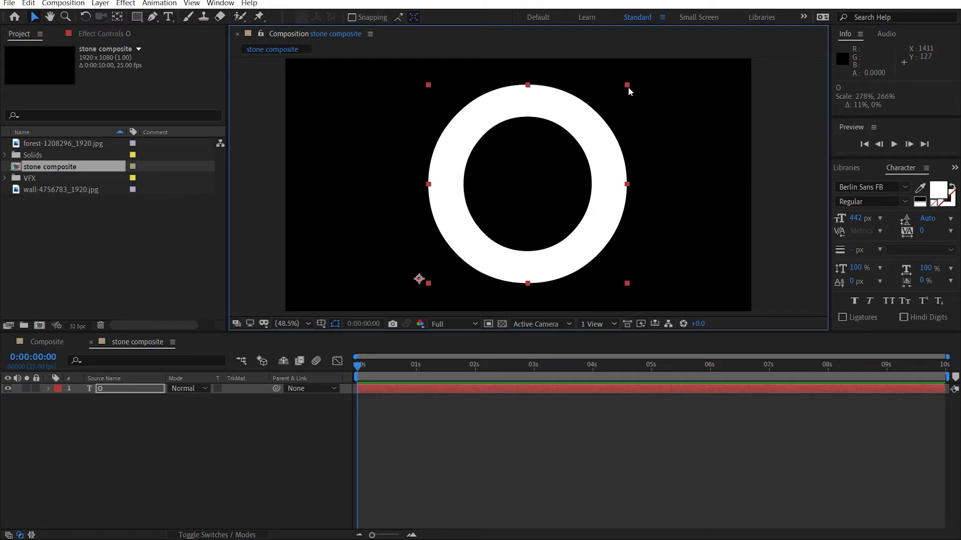
drag(627, 86, 686, 63)
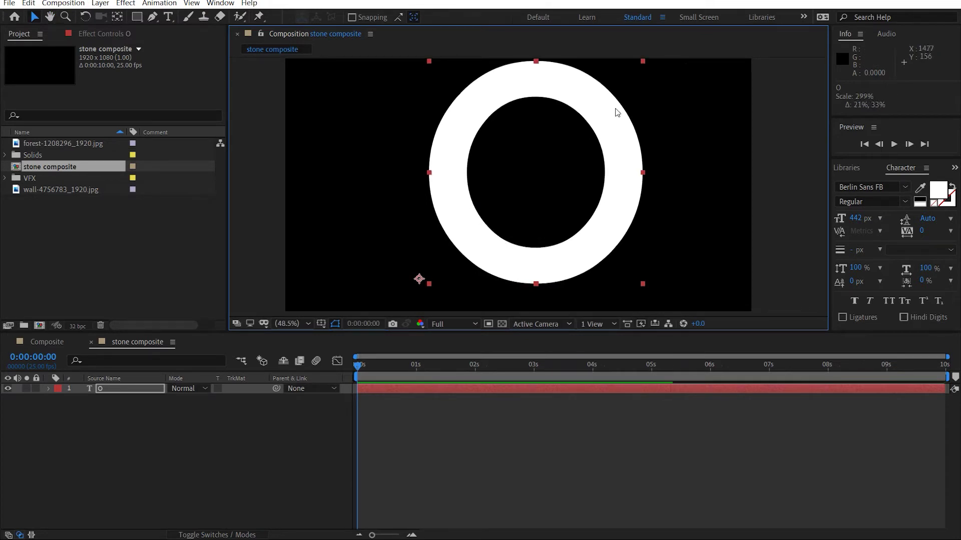
drag(629, 180, 608, 185)
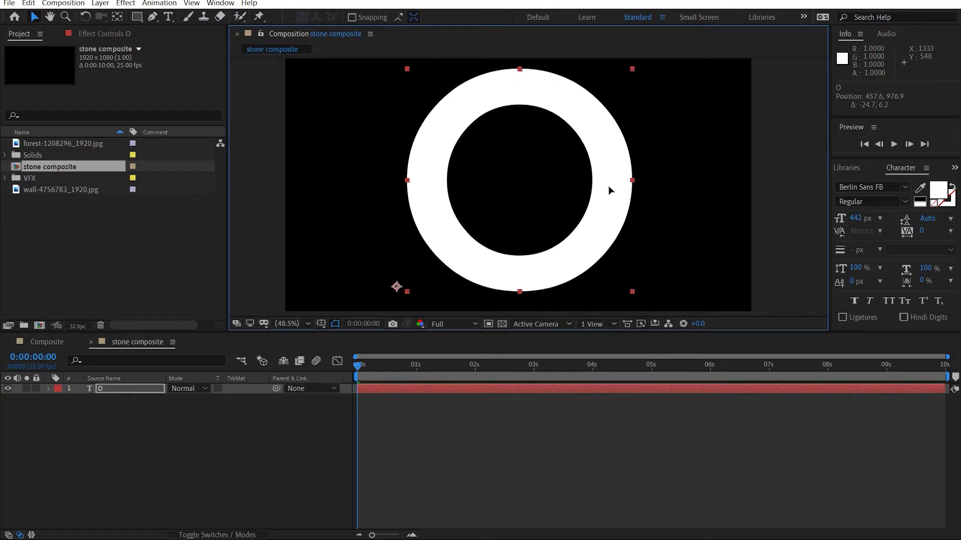
click(764, 197)
Pre-compose the O text layer into a new composition named "Alpha"
click(116, 386)
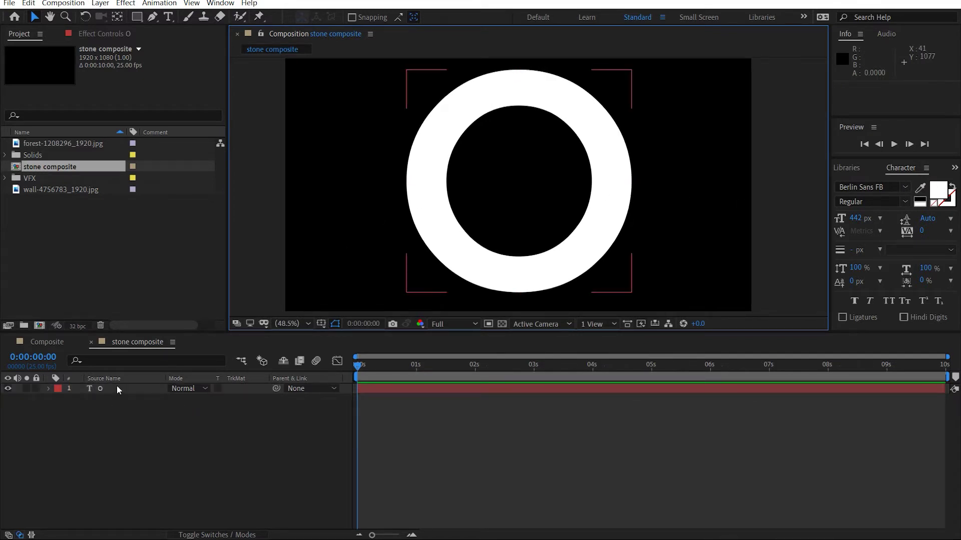
key(ctrl+shift+c)
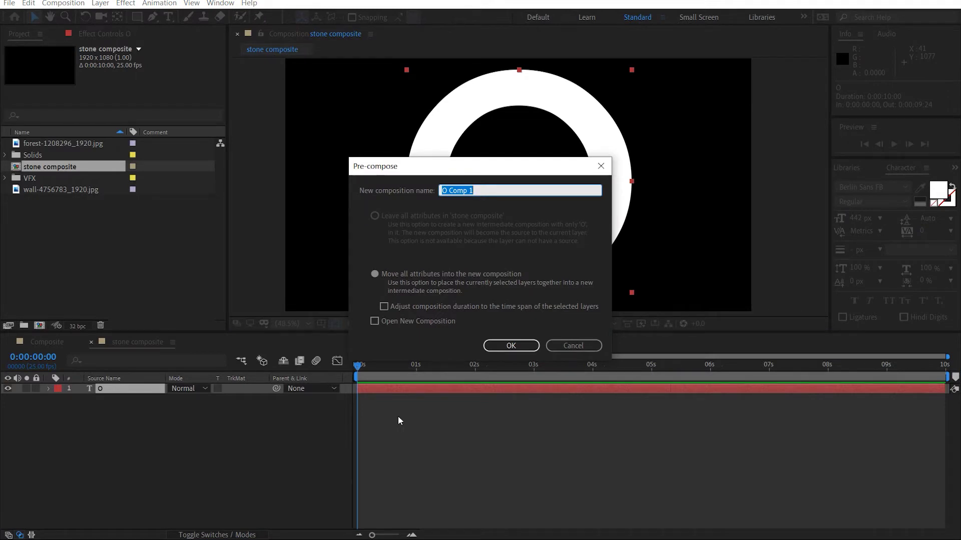
text(Apl)
text(ha)
key(Return)
click(114, 408)
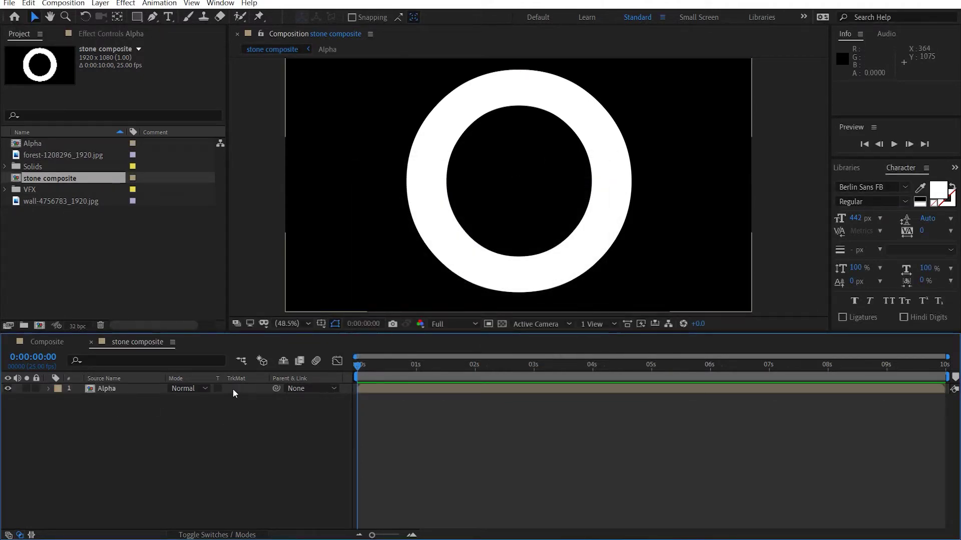
Add an Inner Glow layer style to the Alpha layer and expose its properties
click(100, 389)
click(125, 4)
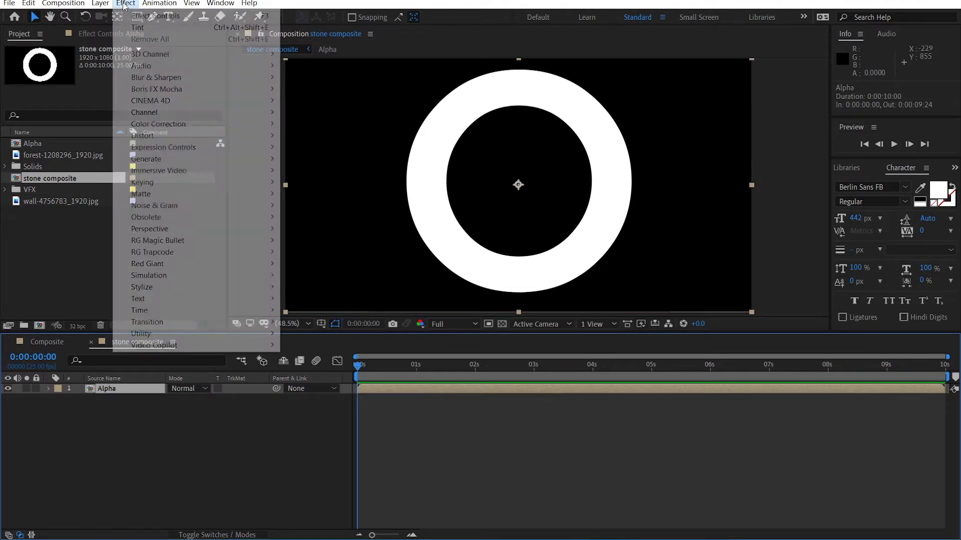
click(100, 3)
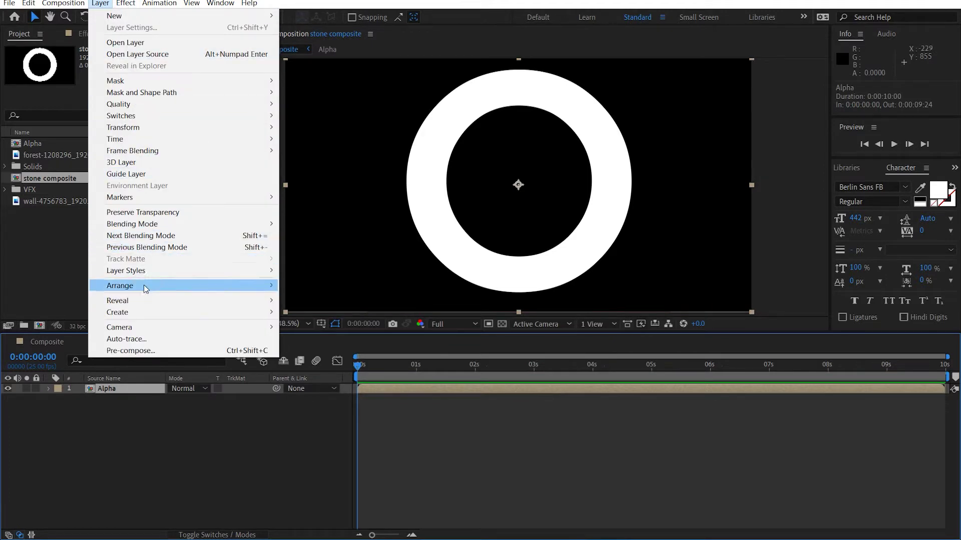
mouse_move(146, 269)
click(331, 343)
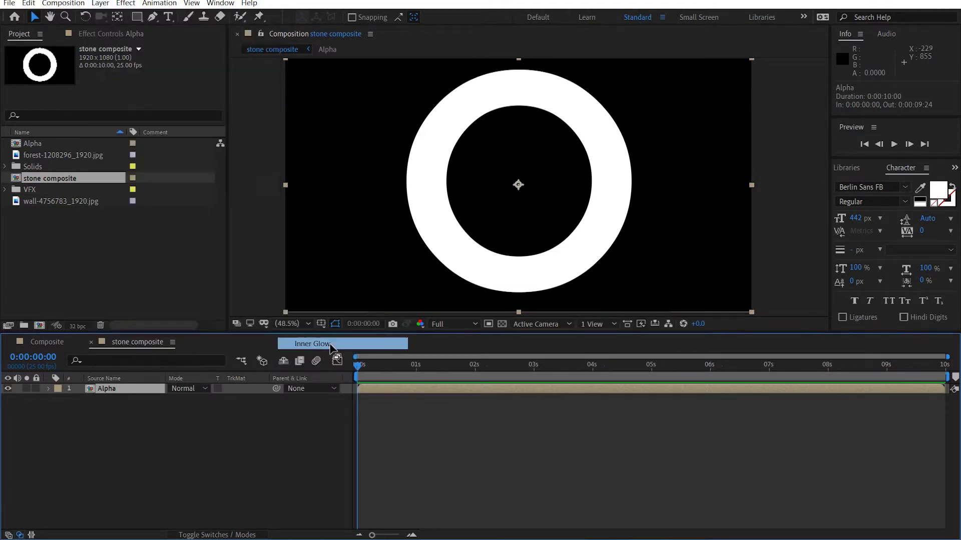
click(69, 430)
scroll(76, 433, down, 2)
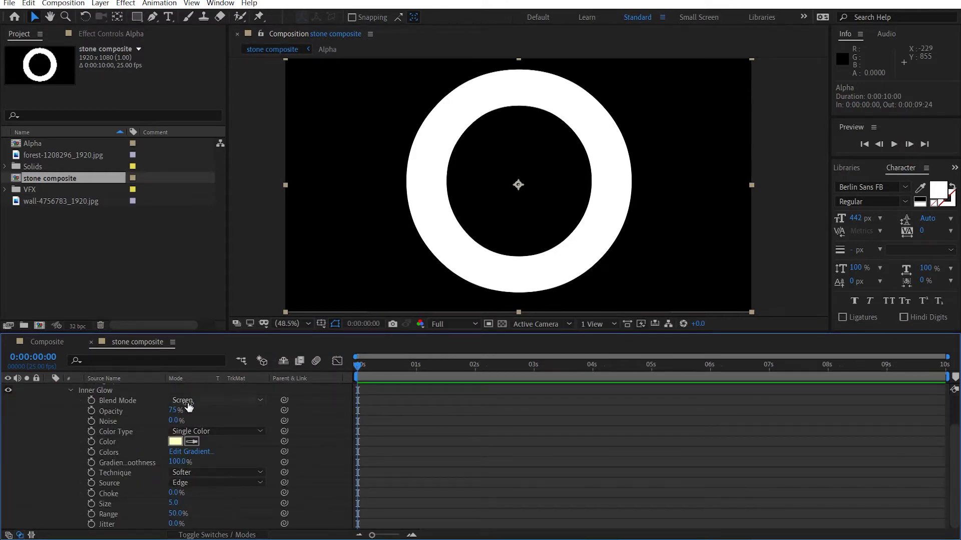
Set the Inner Glow to Normal blend mode, 100% opacity and black (000000) colour
click(210, 400)
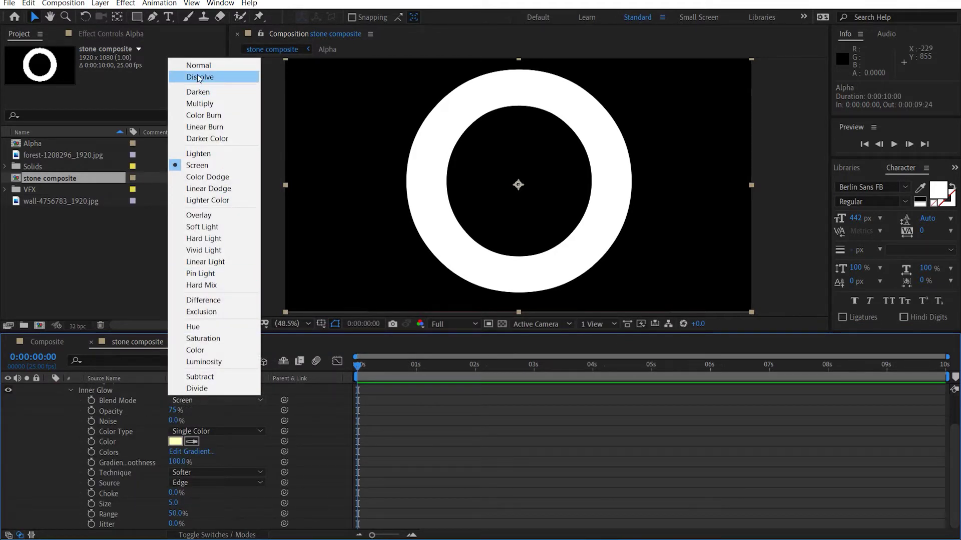
click(198, 66)
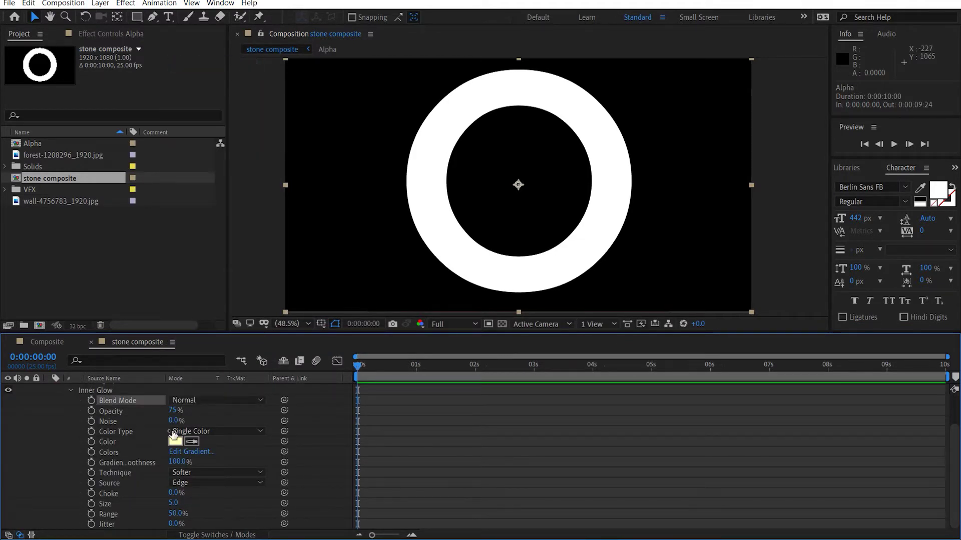
drag(173, 410, 457, 409)
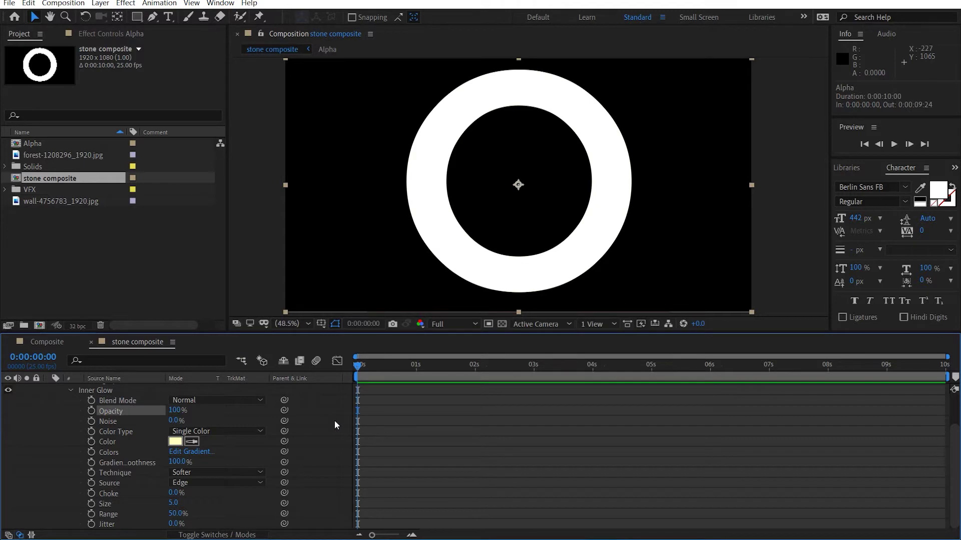
click(176, 441)
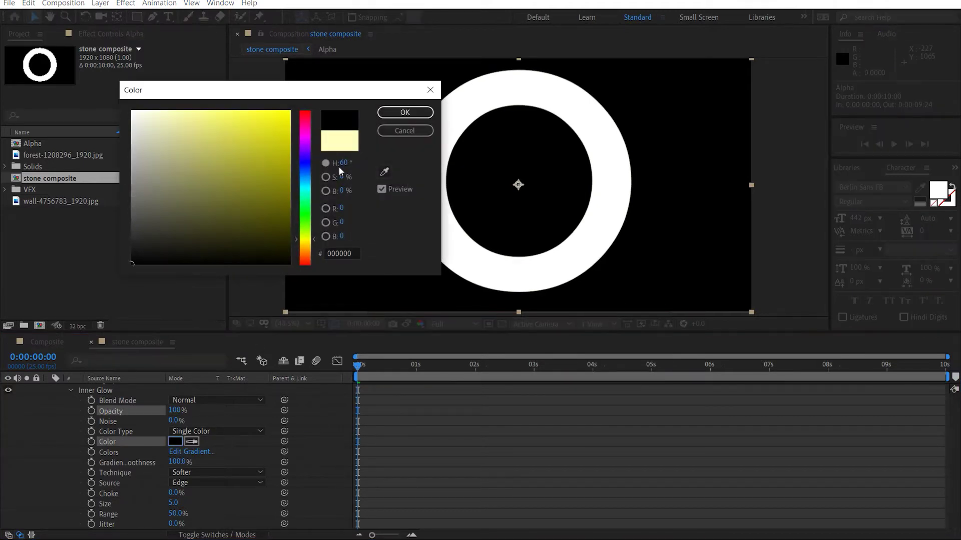
click(403, 113)
Switch the Inner Glow technique to Precise and increase its size to 45
click(194, 473)
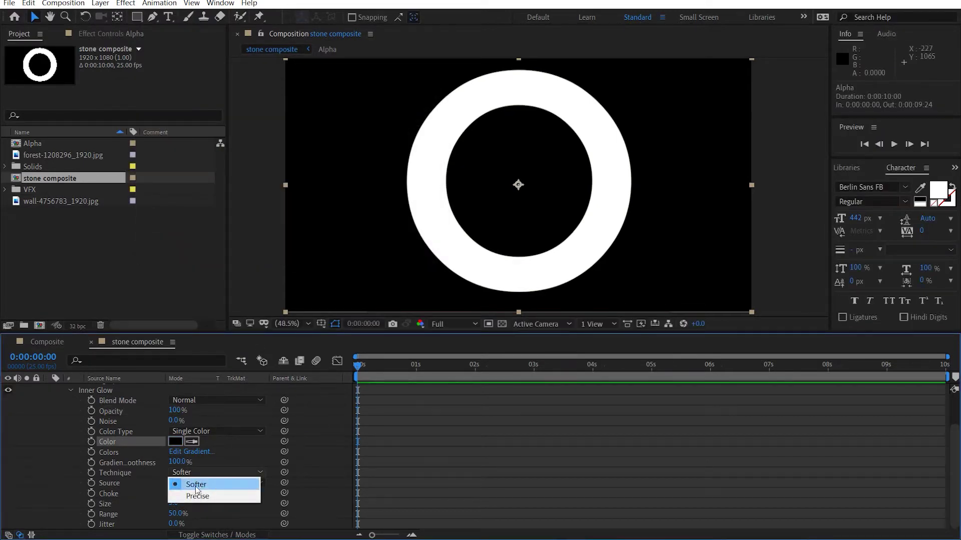
click(194, 495)
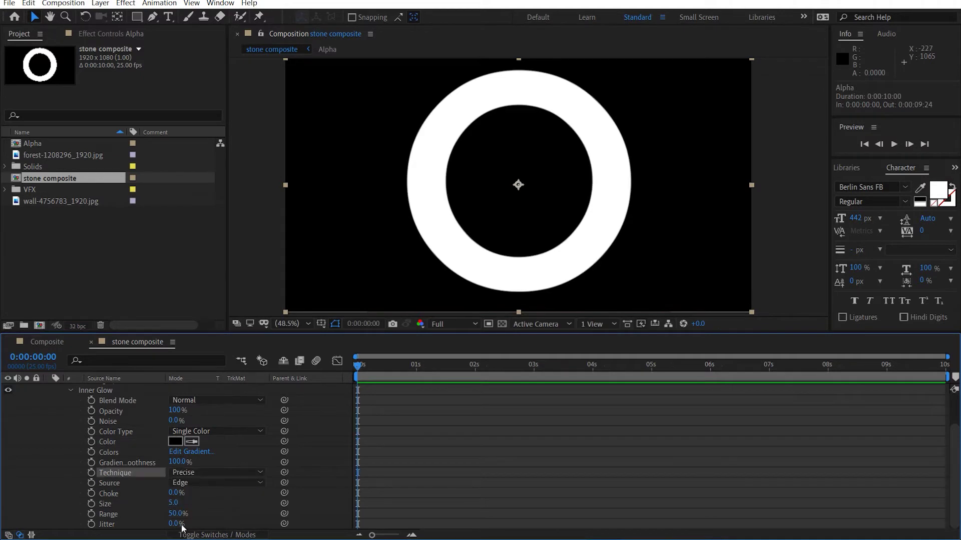
drag(174, 505, 193, 504)
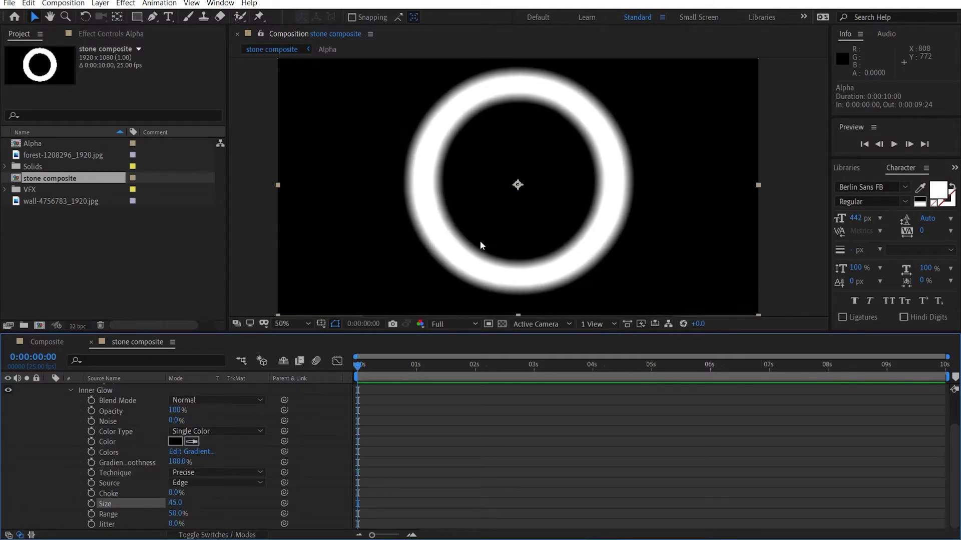
Reduce the Inner Glow size to 30 for a narrower edge falloff on the ring
key(slash)
drag(413, 230, 530, 232)
scroll(530, 232, up, 1)
drag(403, 239, 478, 238)
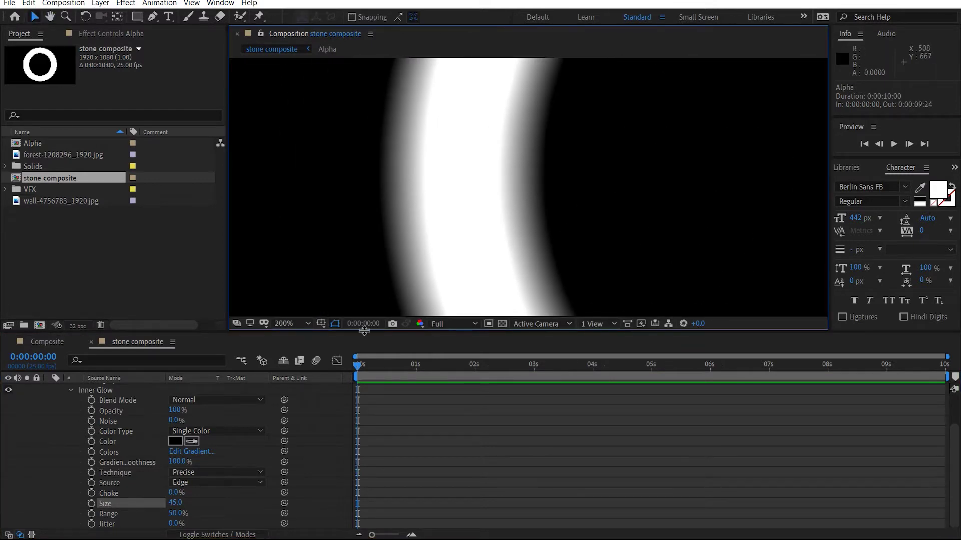
click(175, 503)
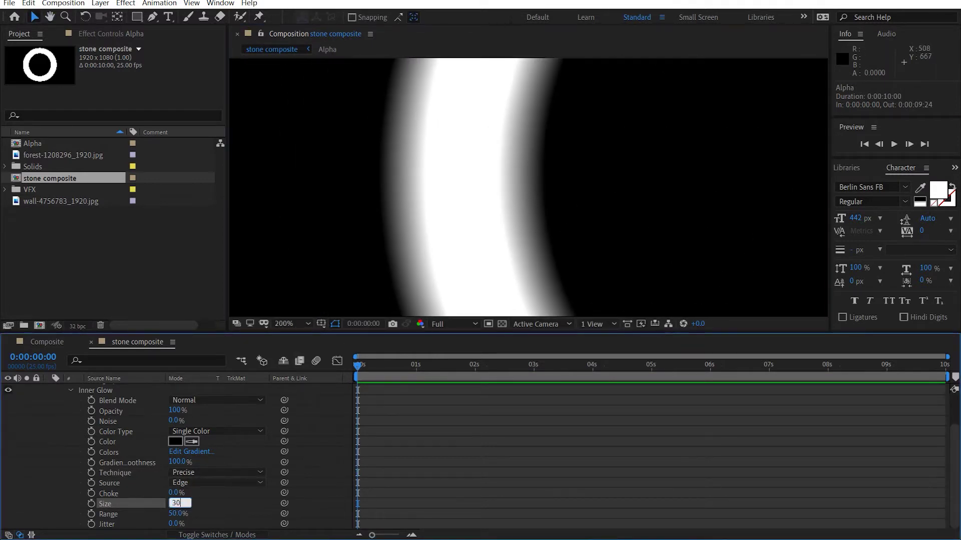
text(30)
key(Return)
scroll(495, 259, down, 1)
scroll(562, 172, down, 1)
drag(562, 172, 508, 161)
click(287, 326)
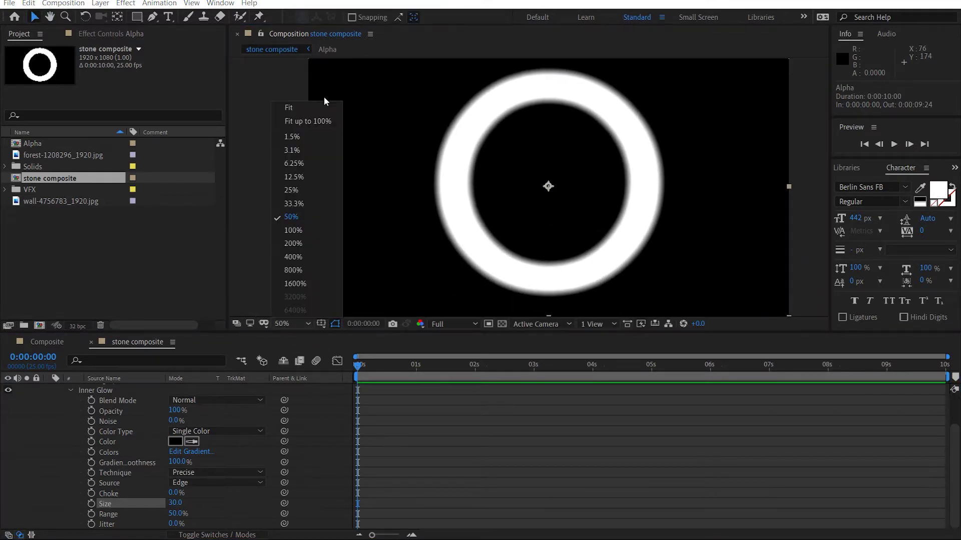
click(328, 107)
Pre-compose the Alpha layer as "bevel", moving all attributes into the new composition
click(58, 458)
scroll(56, 416, up, 2)
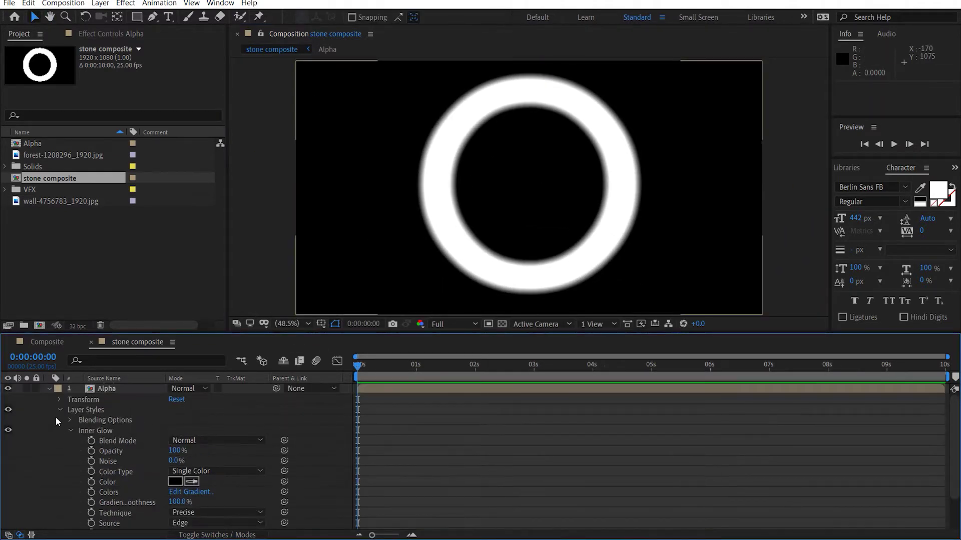
click(48, 388)
click(119, 393)
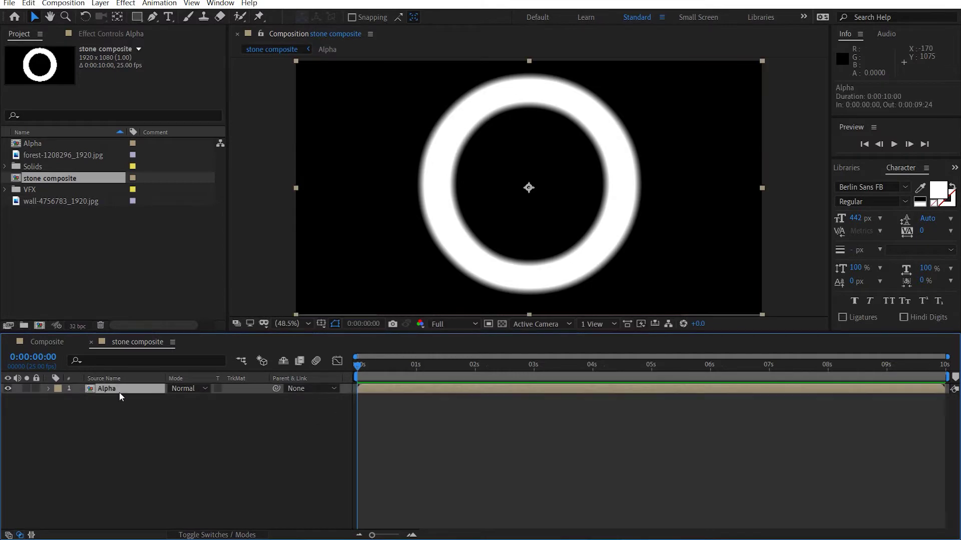
key(ctrl+shift+c)
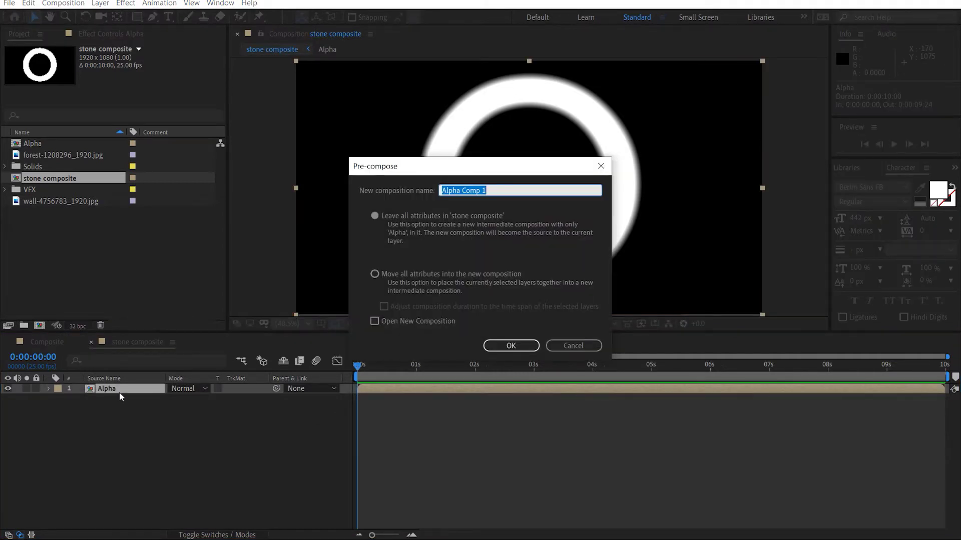
text(bevel)
click(441, 273)
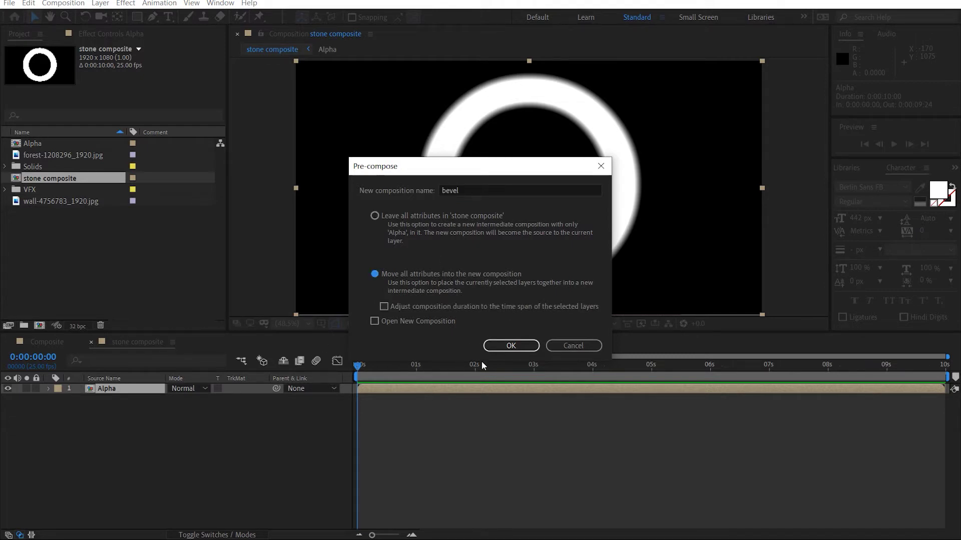
click(511, 345)
click(152, 447)
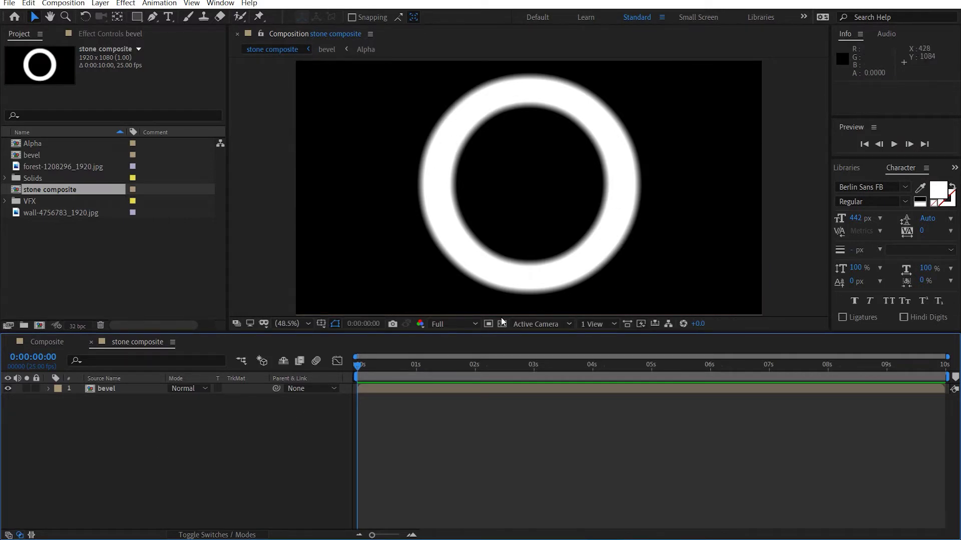
Add forest-1208296_1920.jpg beneath the bevel layer as a background and hide it
click(61, 204)
click(73, 214)
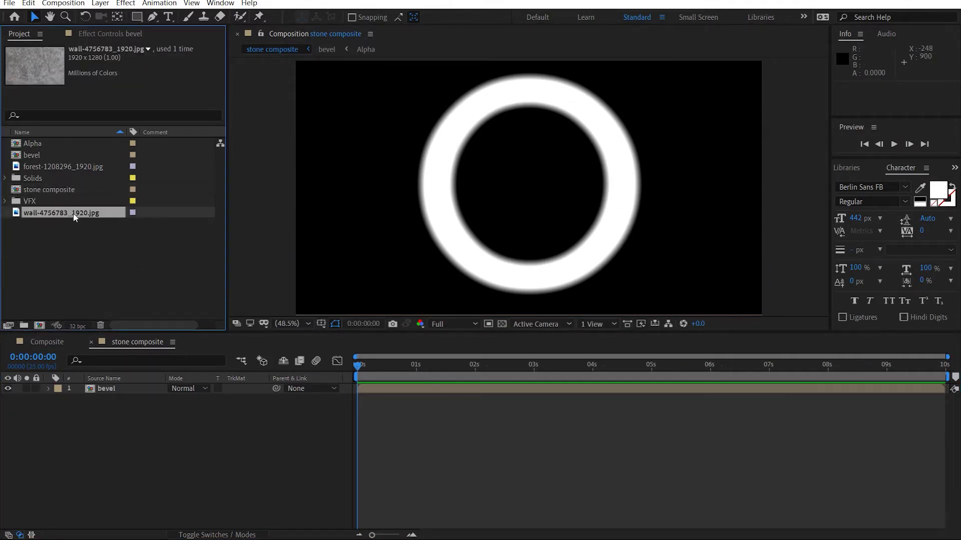
click(55, 168)
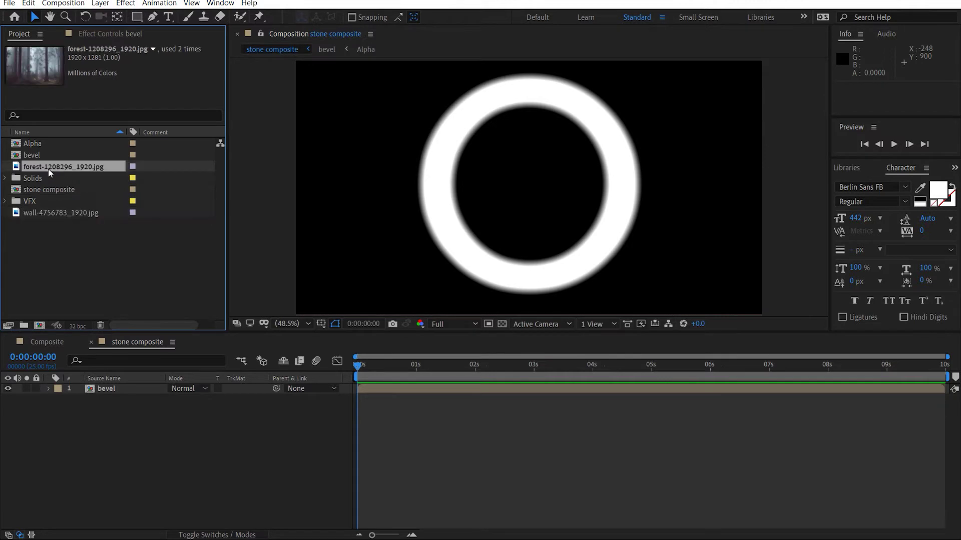
drag(48, 169, 159, 447)
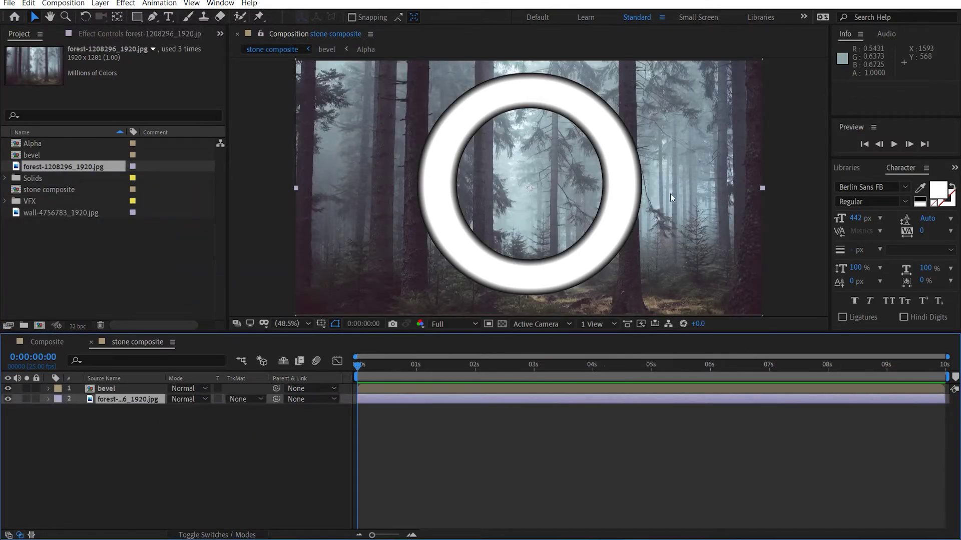
click(7, 400)
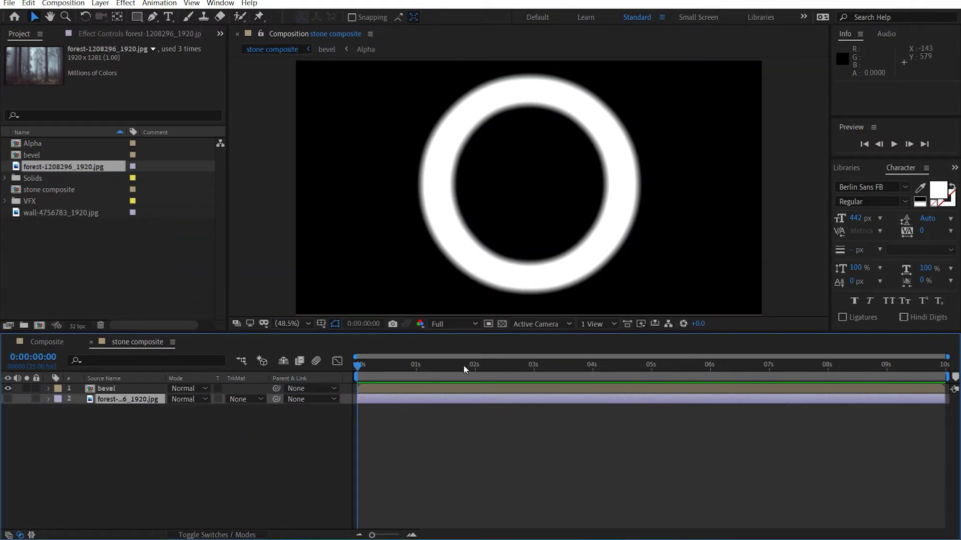
Place the Alpha composition between the bevel and forest layers in the stone composite
click(60, 214)
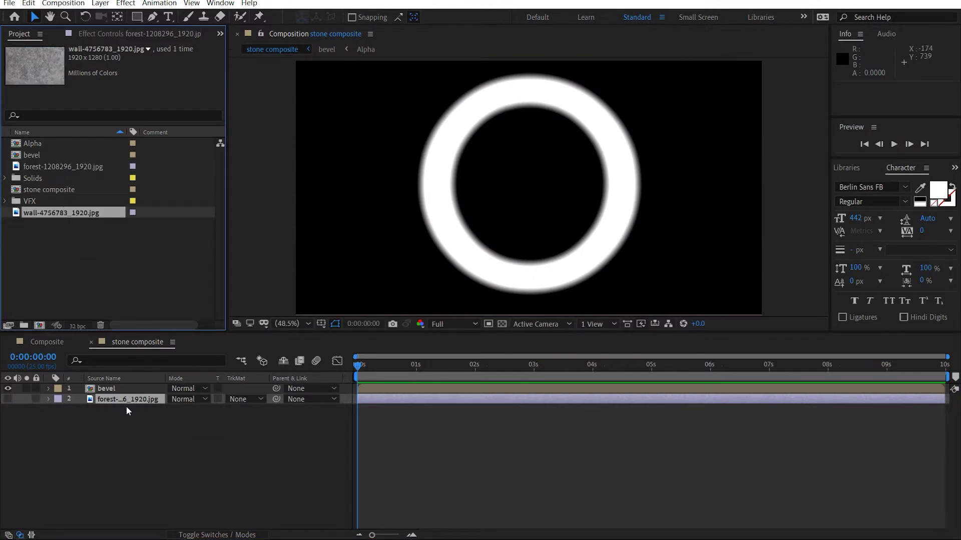
click(37, 146)
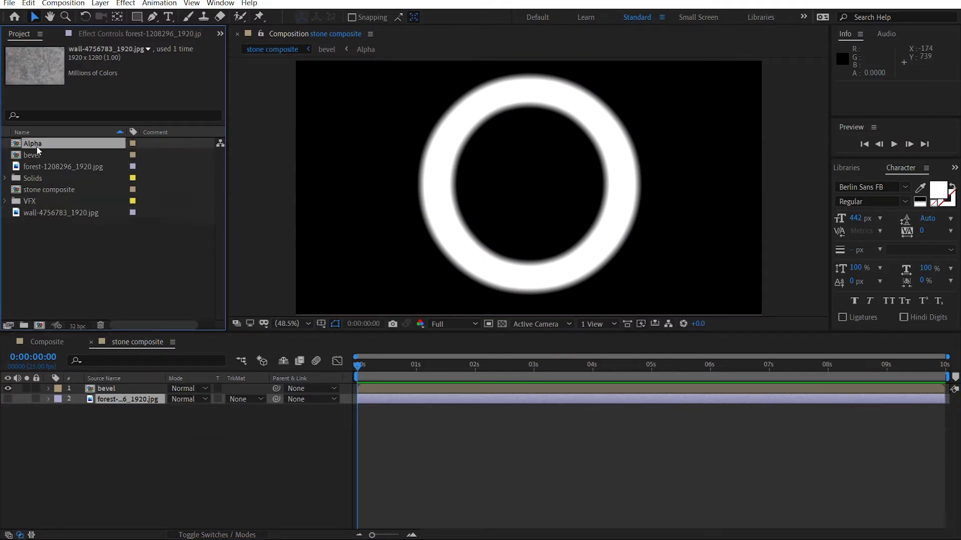
drag(37, 146, 132, 394)
click(152, 449)
click(114, 393)
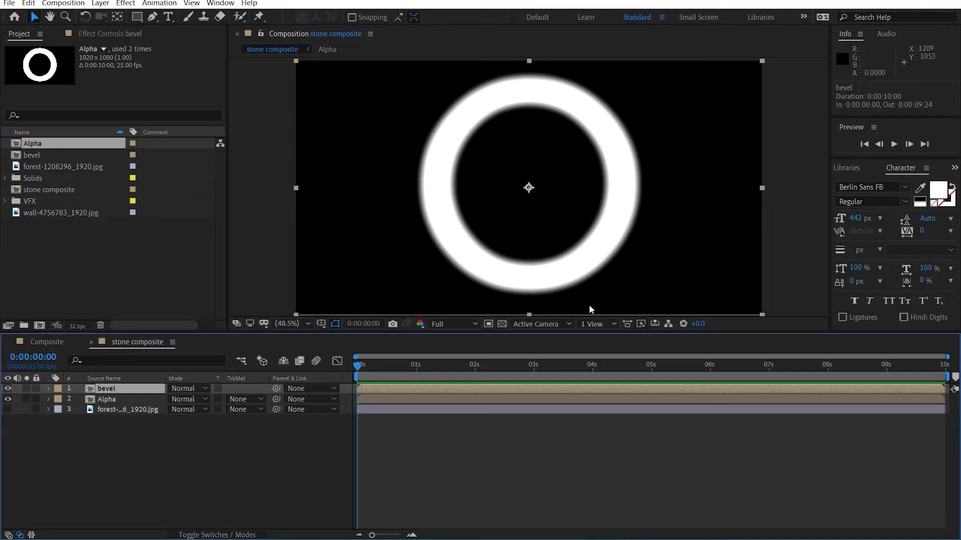
drag(423, 161, 464, 226)
key(period)
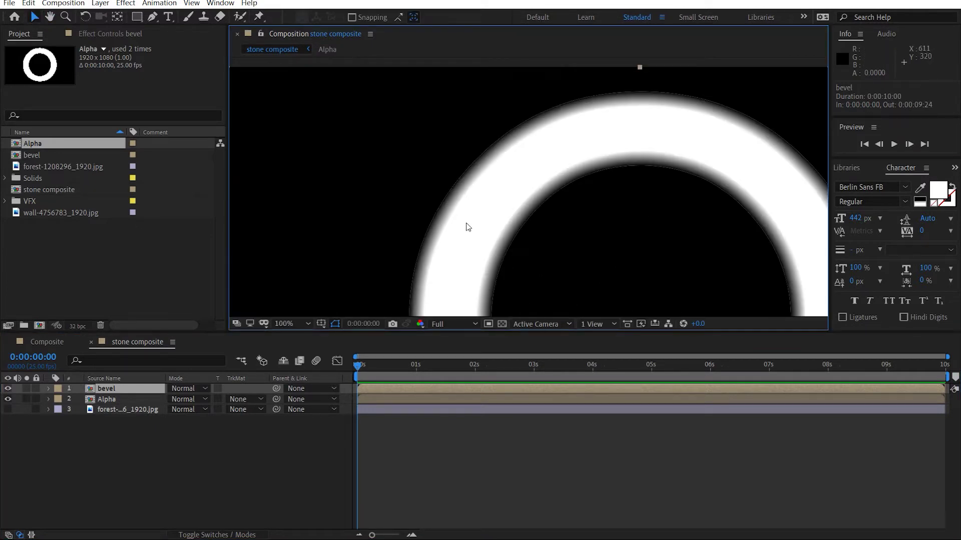
click(293, 324)
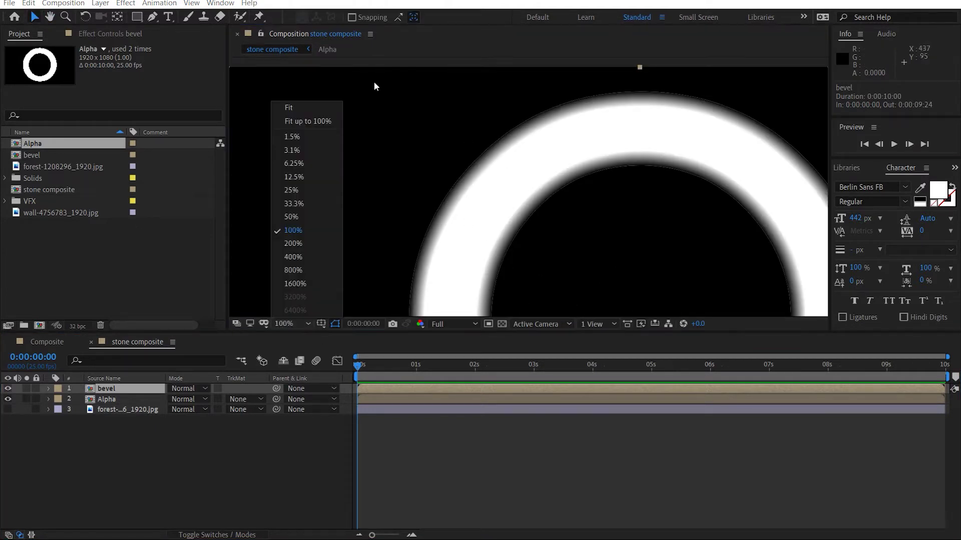
click(293, 108)
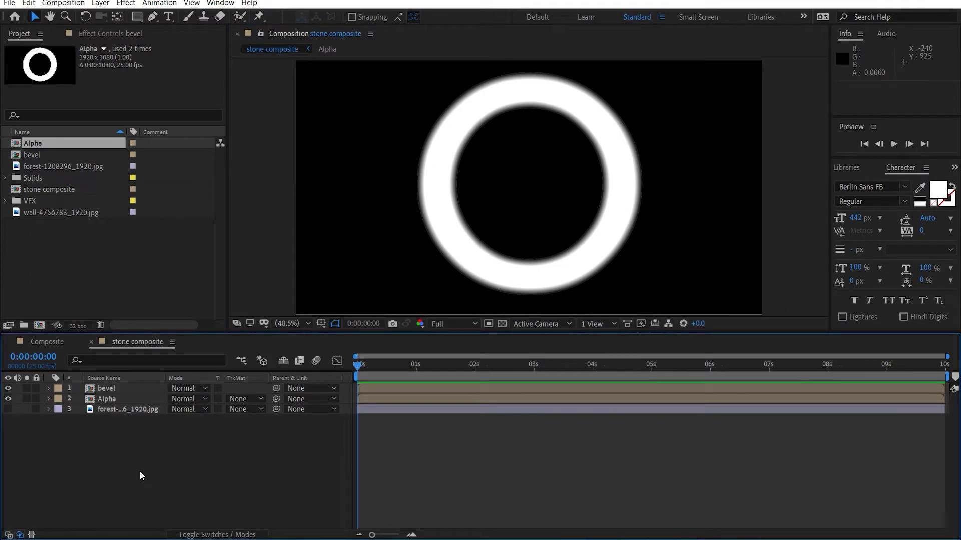
Create a black 1920 x 1080 px solid named "noise" above the other layers
key(ctrl+y)
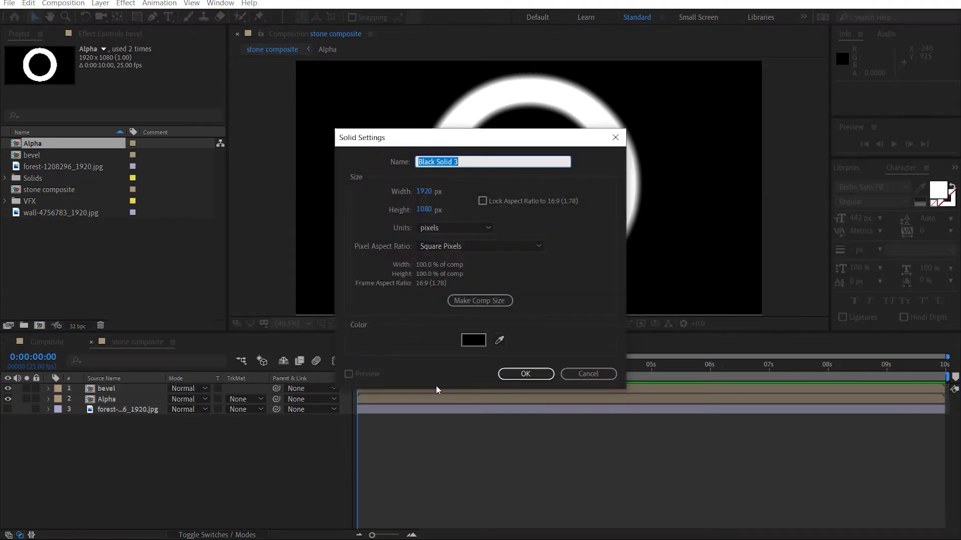
text(nois)
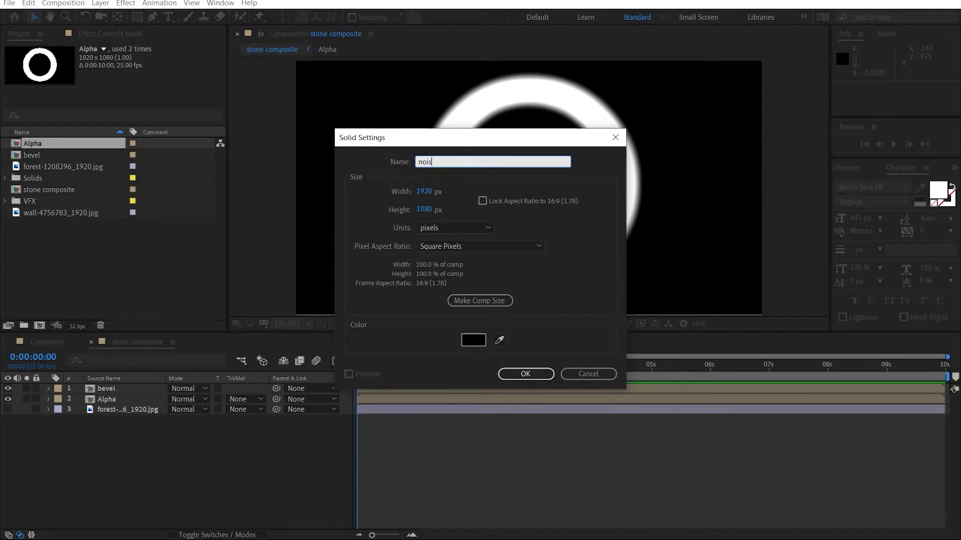
text(e)
key(Return)
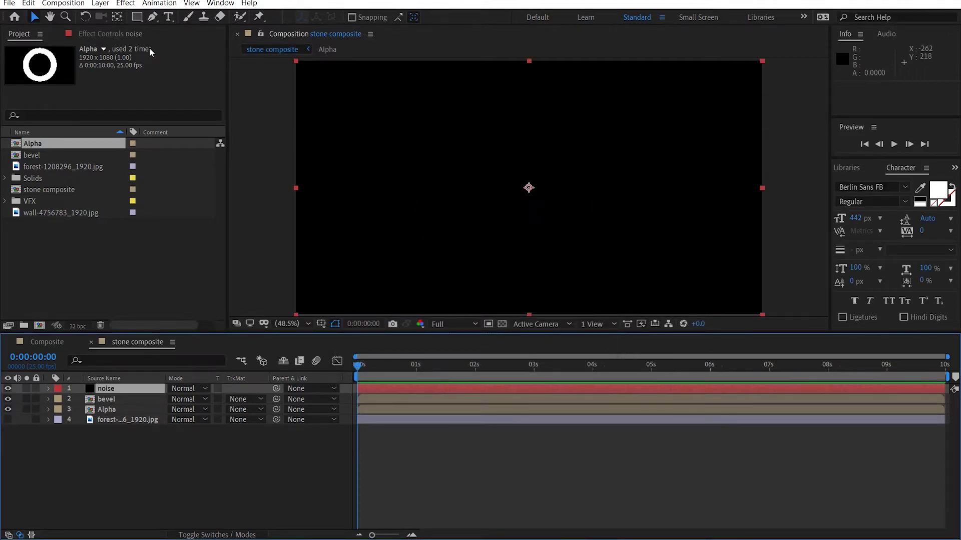
Apply the Fractal Noise effect to the noise solid and set its fractal type to Rocky
key(ctrl+space)
text(fr)
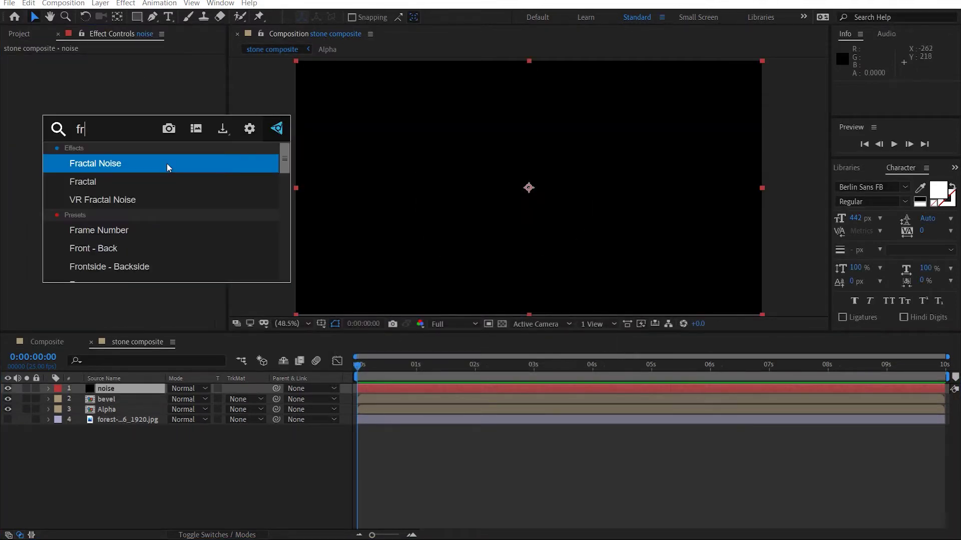
click(167, 163)
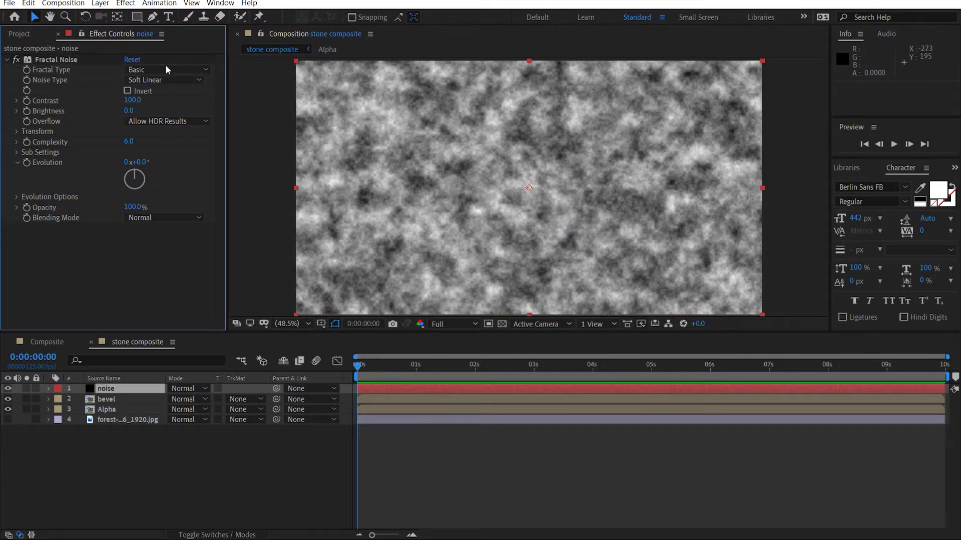
click(166, 70)
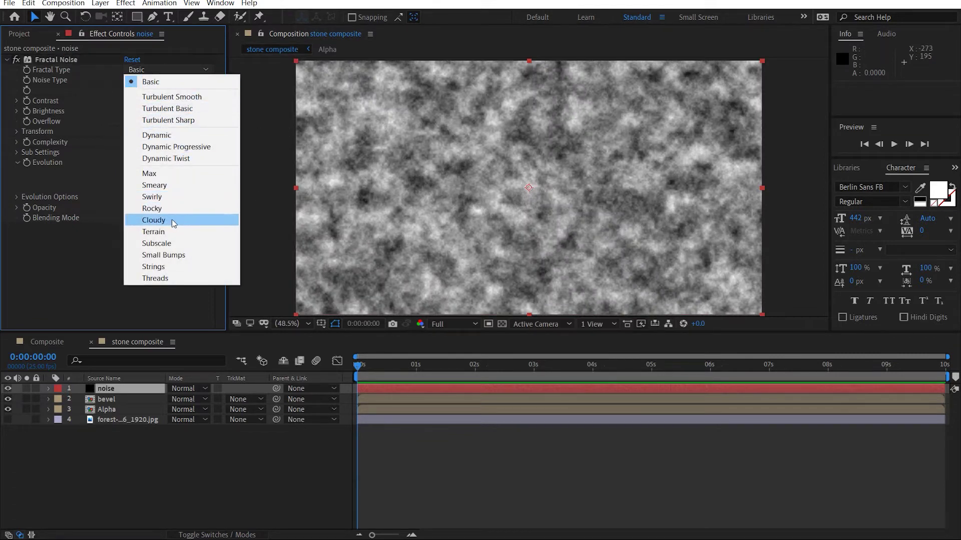
click(153, 208)
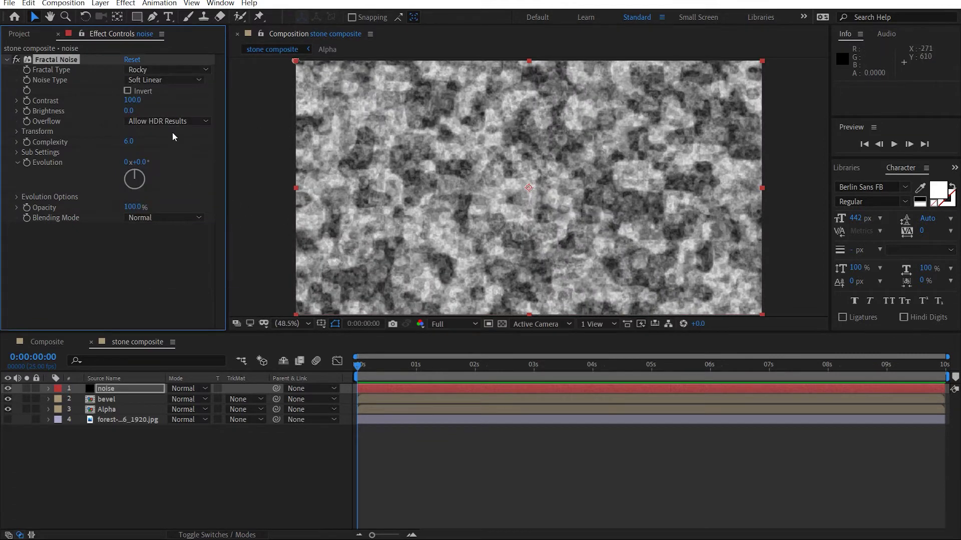
Set the Fractal Noise contrast to 331, brightness to 42 and uniform scale to 150
drag(132, 100, 268, 96)
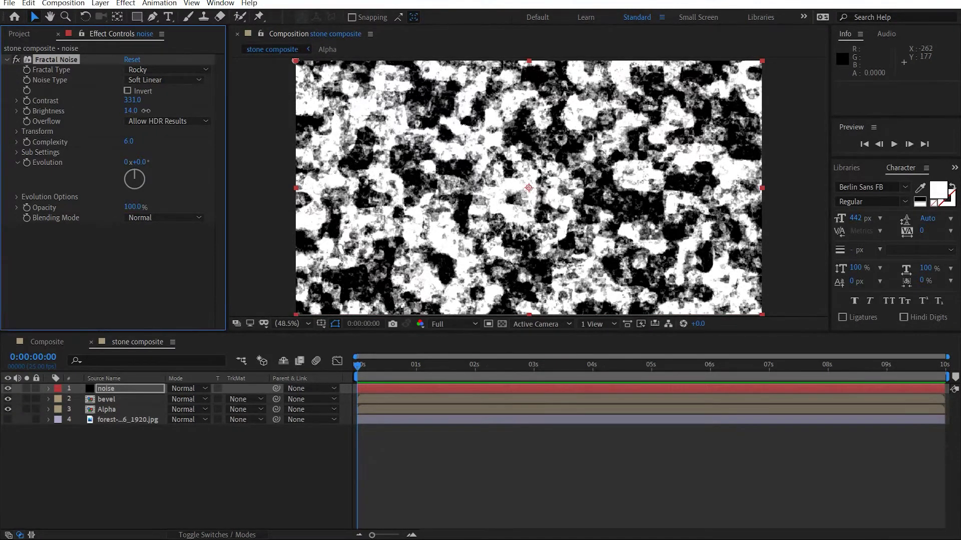
mouse_move(145, 111)
mouse_down()
mouse_move(162, 109)
mouse_move(153, 108)
mouse_up()
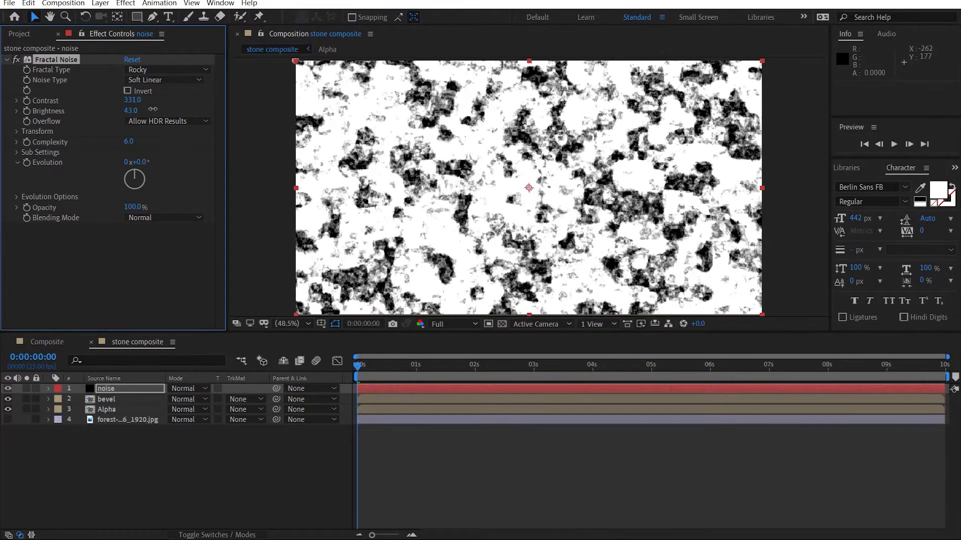
click(17, 132)
click(132, 162)
text(150)
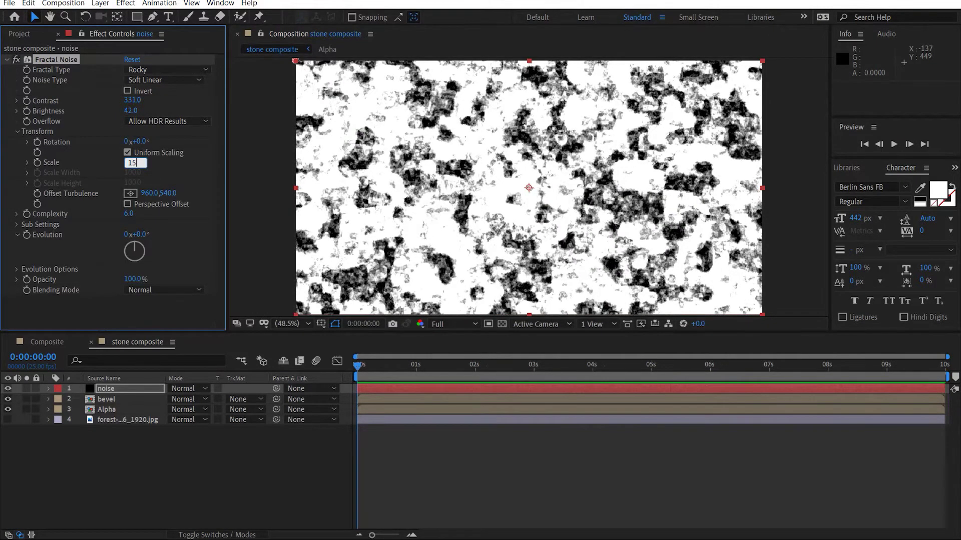
key(Return)
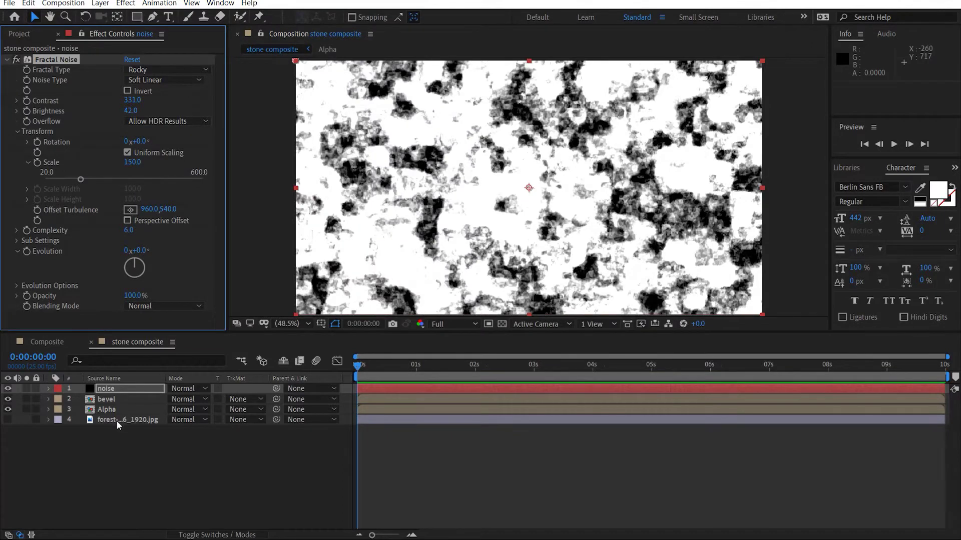
Set the noise layer's blending mode to Multiply and inspect how it darkens the ring's edges
click(191, 388)
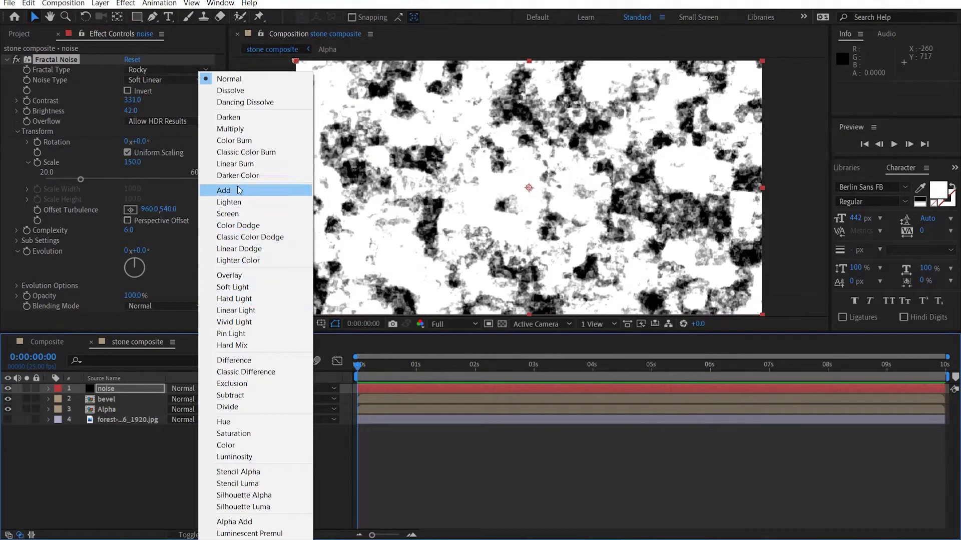
click(230, 128)
scroll(461, 168, up, 5)
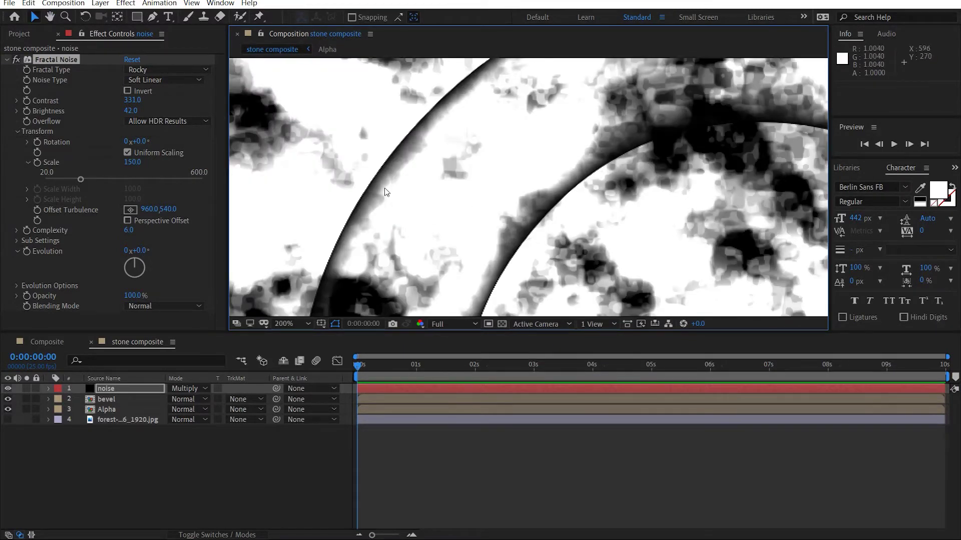
drag(385, 192, 411, 193)
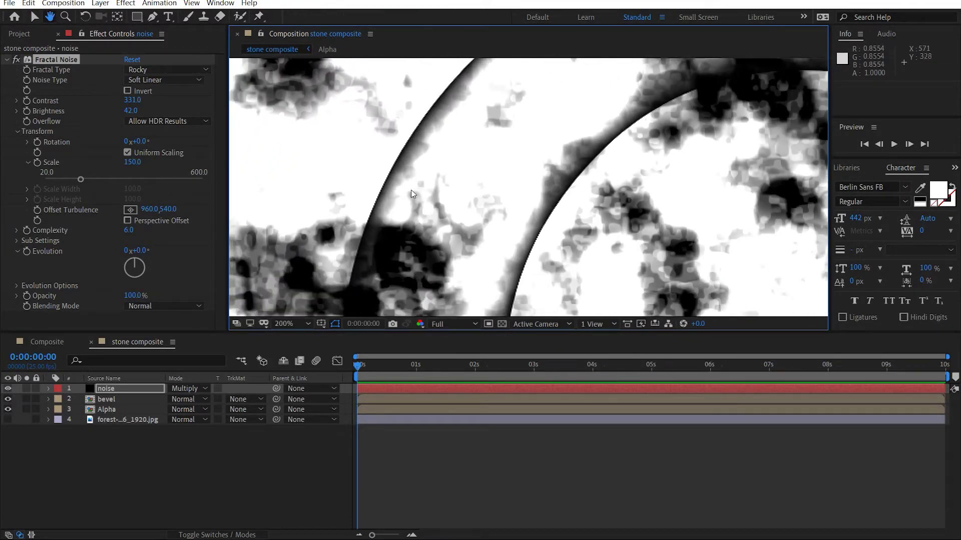
key(space)
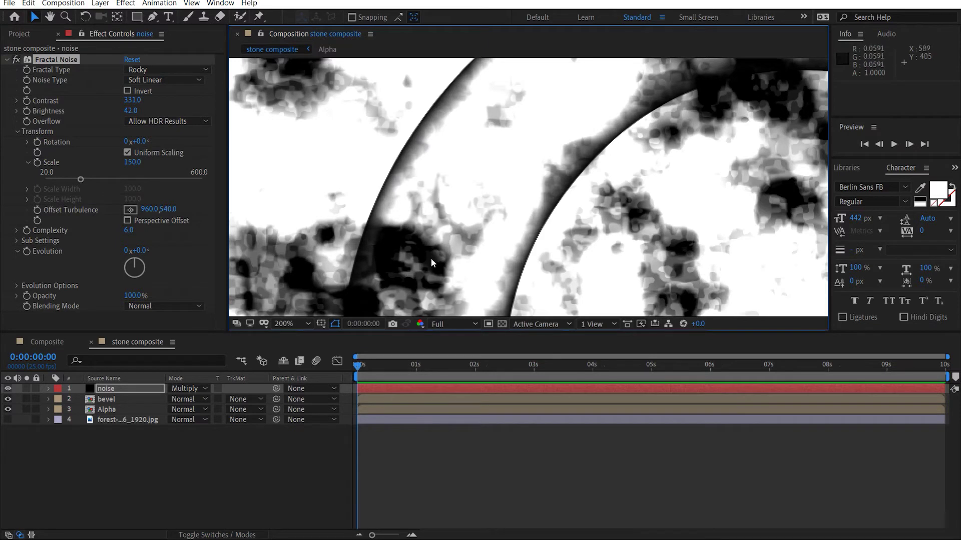
drag(416, 264, 464, 207)
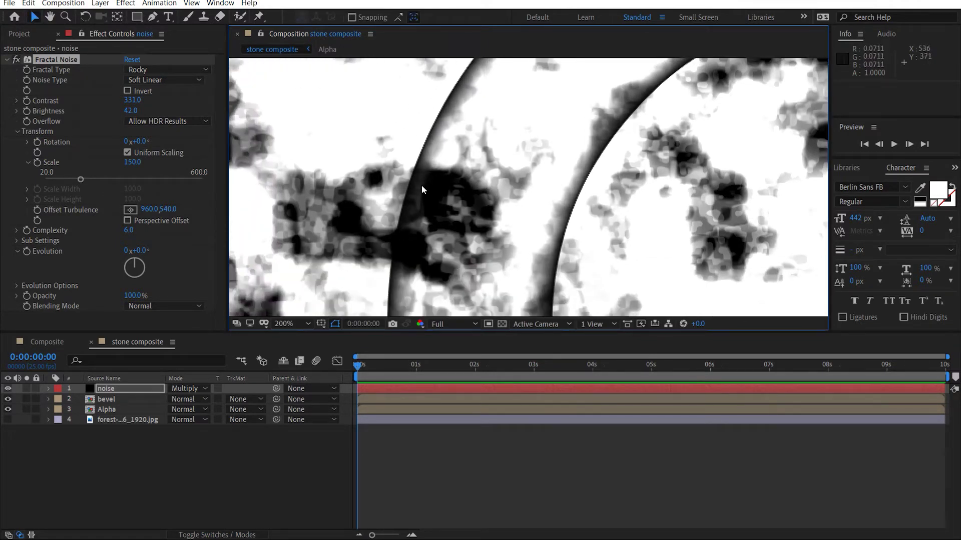
scroll(421, 185, down, 3)
drag(595, 185, 503, 174)
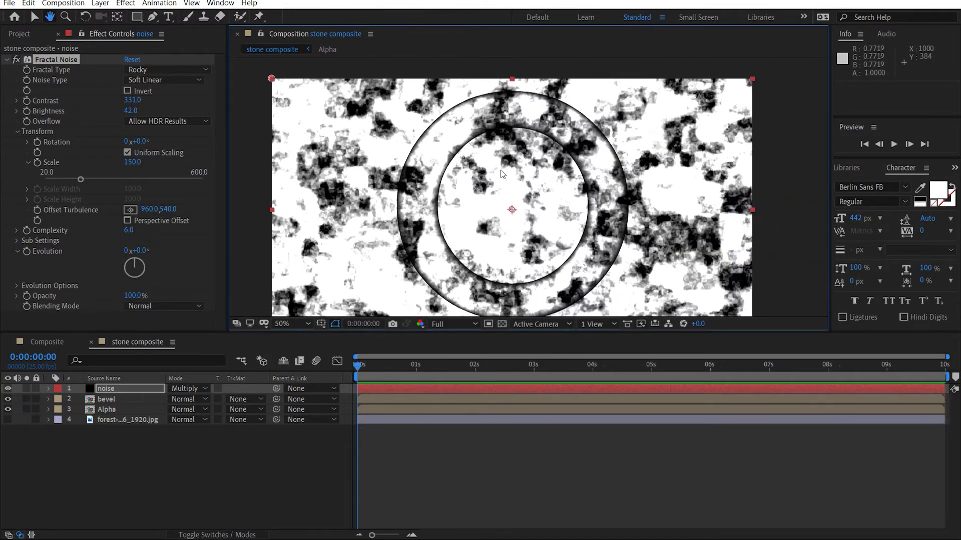
Set the noise layer's Fractal Noise contrast to 373, brightness to 58 and uniform scale to 160
drag(131, 111, 158, 100)
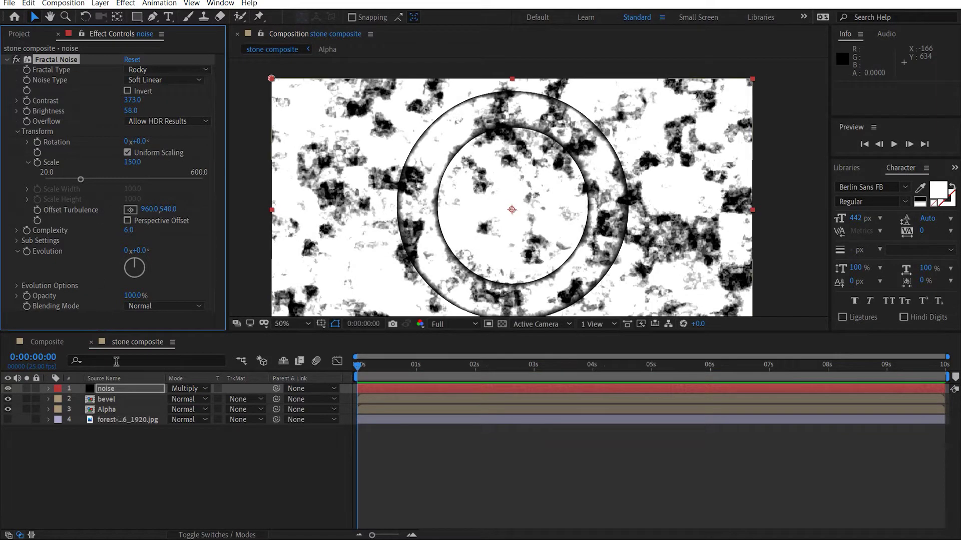
click(134, 162)
text(160)
key(Return)
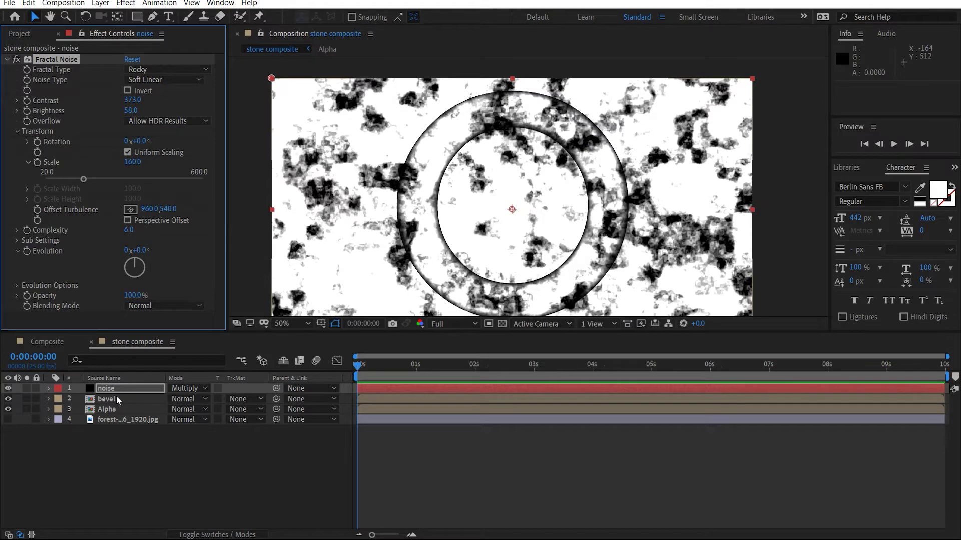
Pre-compose the noise and bevel layers together into a new composition named "stone map"
shift+click(116, 399)
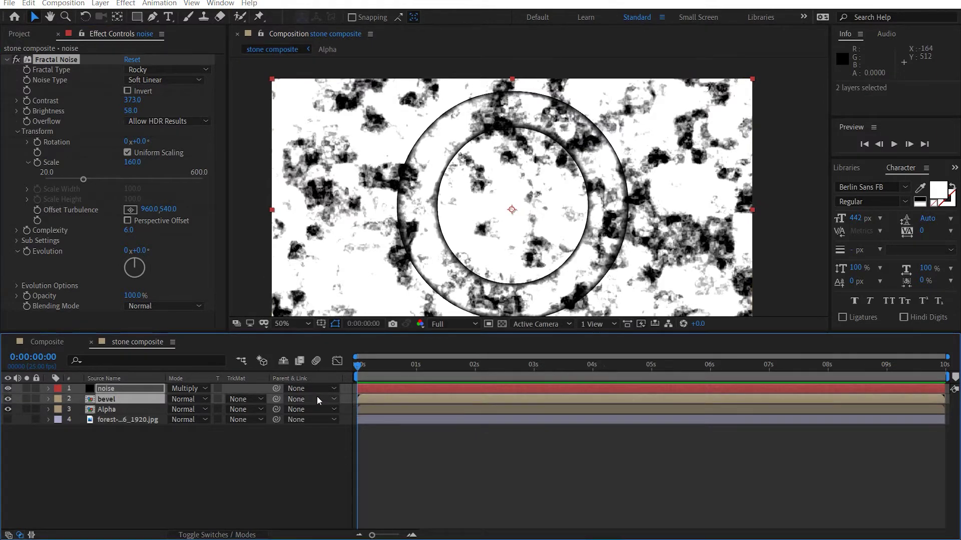
key(ctrl+shift+c)
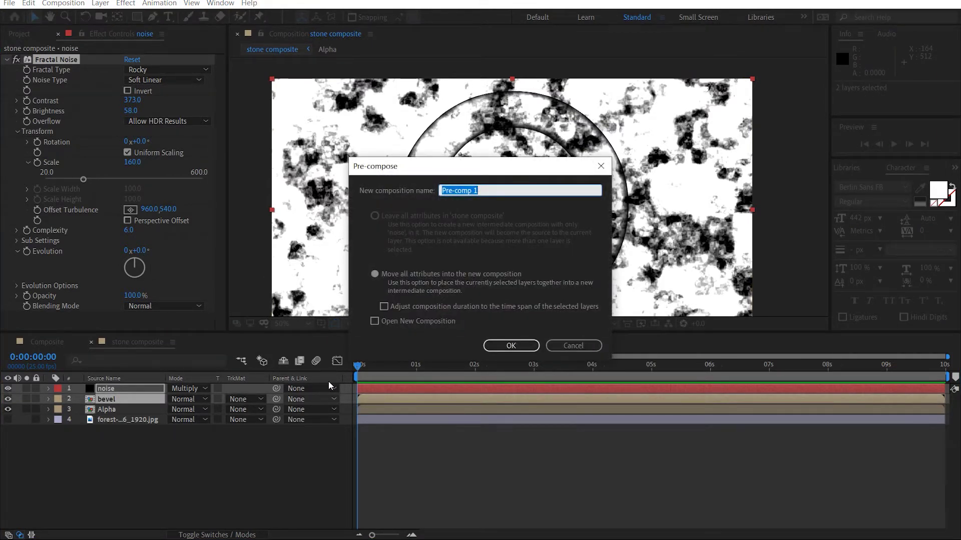
text(stone)
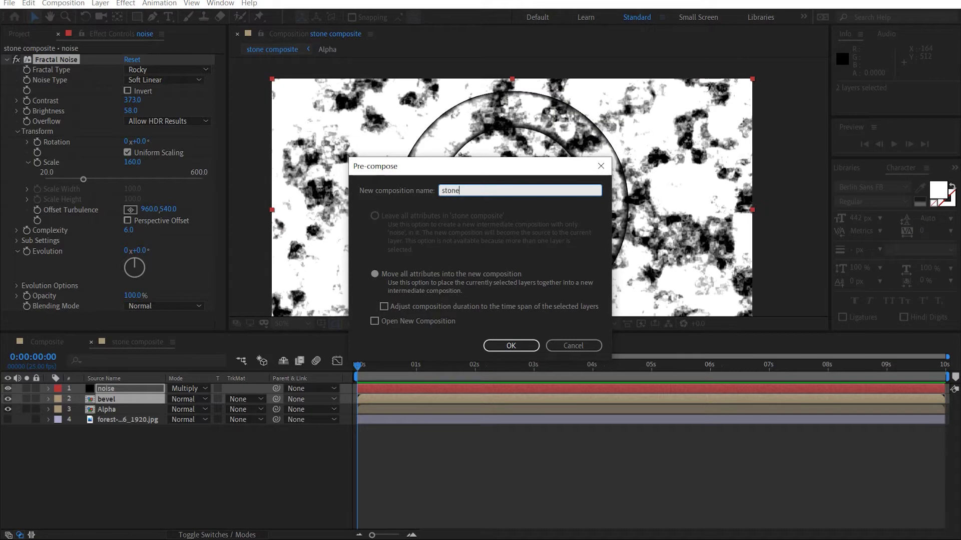
text( m)
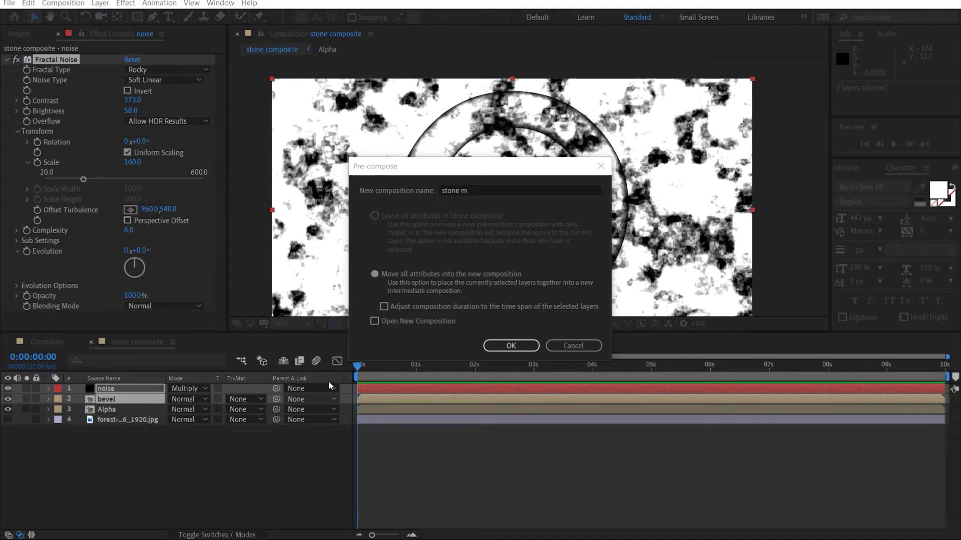
click(515, 186)
key(Return)
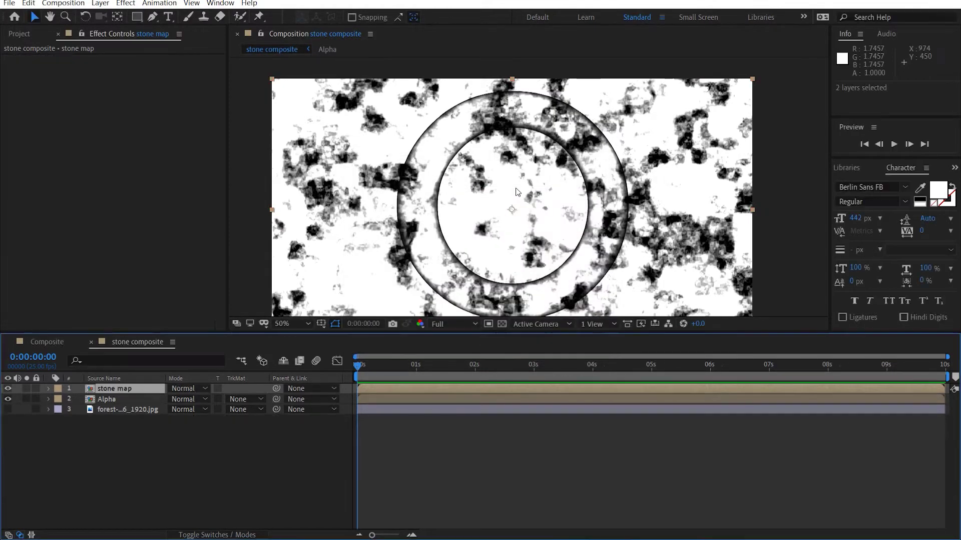
Hide the stone map and Alpha layers in the stone composite composition
click(8, 389)
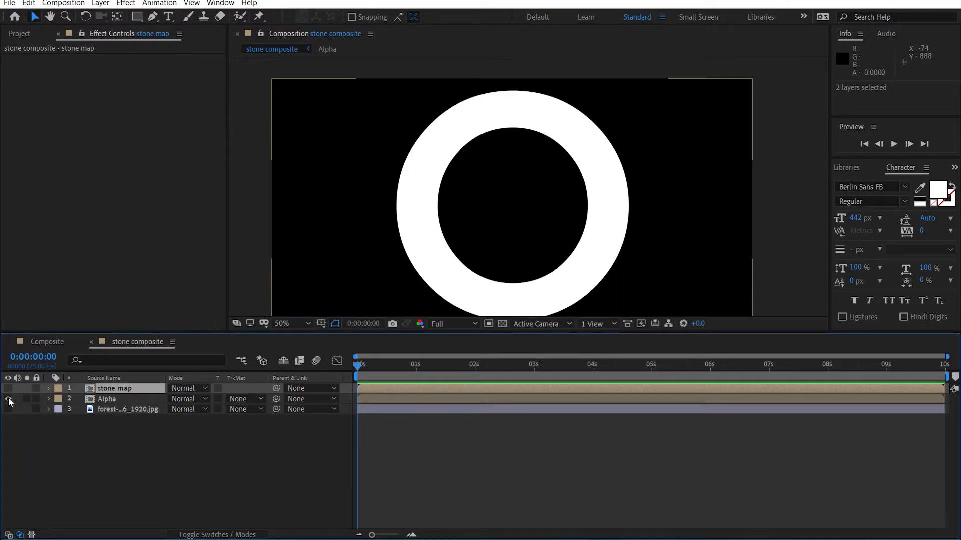
click(8, 399)
click(140, 449)
Add the wall-4756783_1920.jpg image as the uppermost layer of the stone composite
click(6, 36)
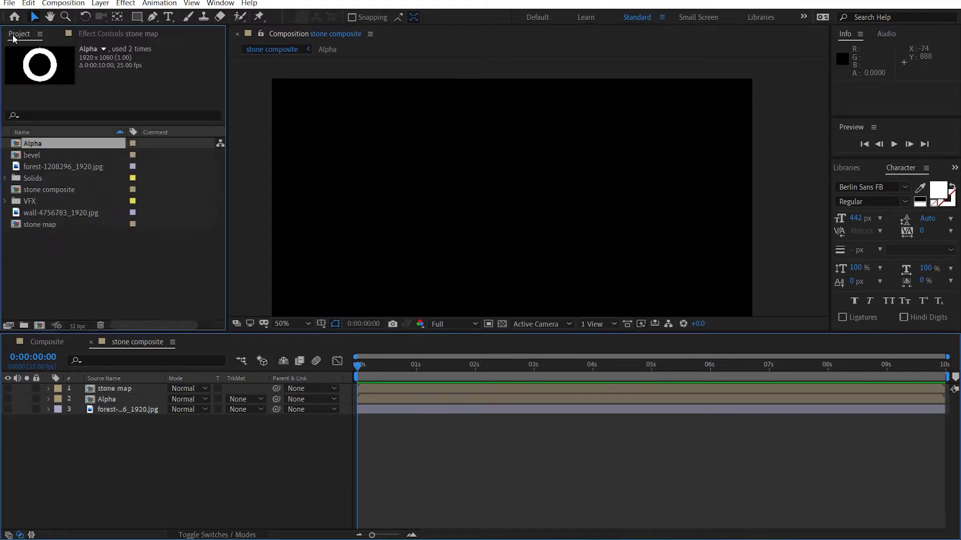
click(49, 235)
click(74, 227)
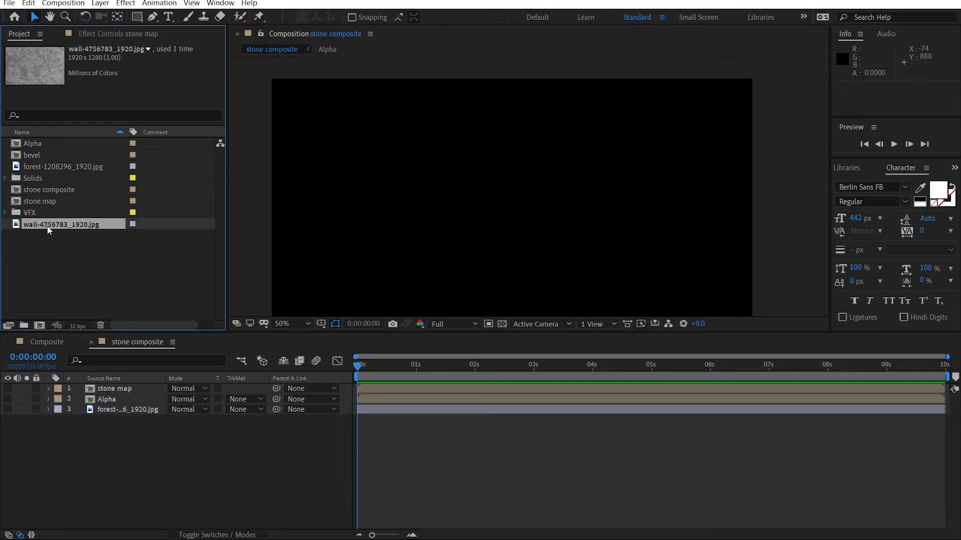
drag(48, 228, 128, 385)
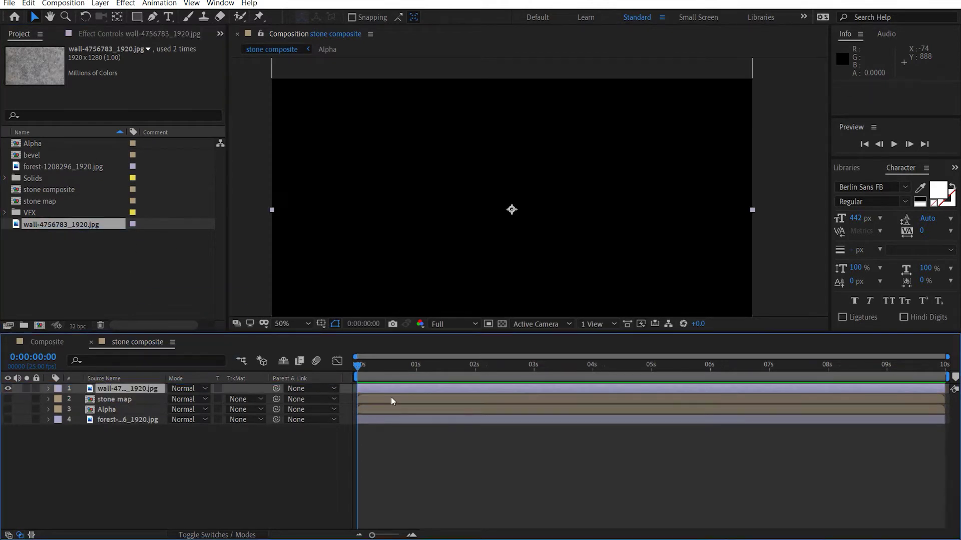
scroll(452, 229, down, 2)
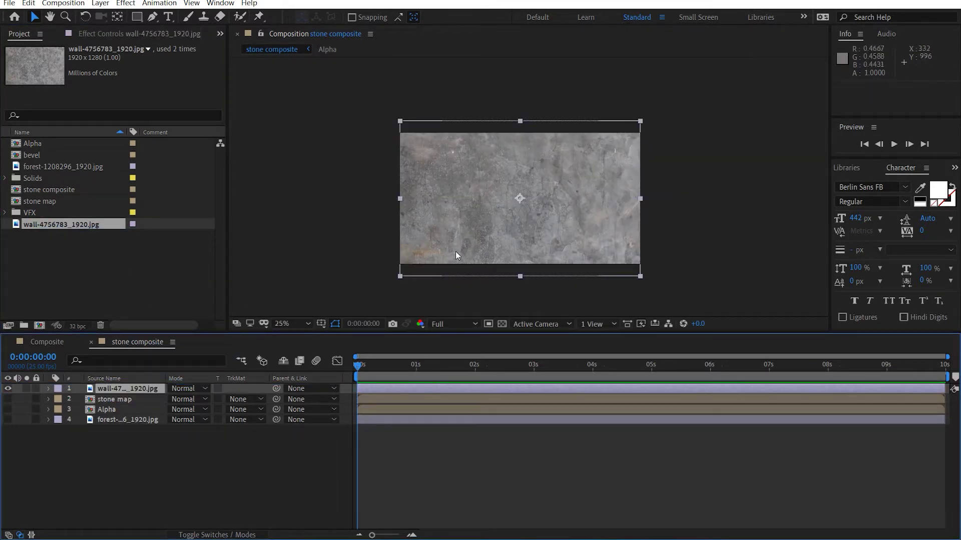
click(289, 323)
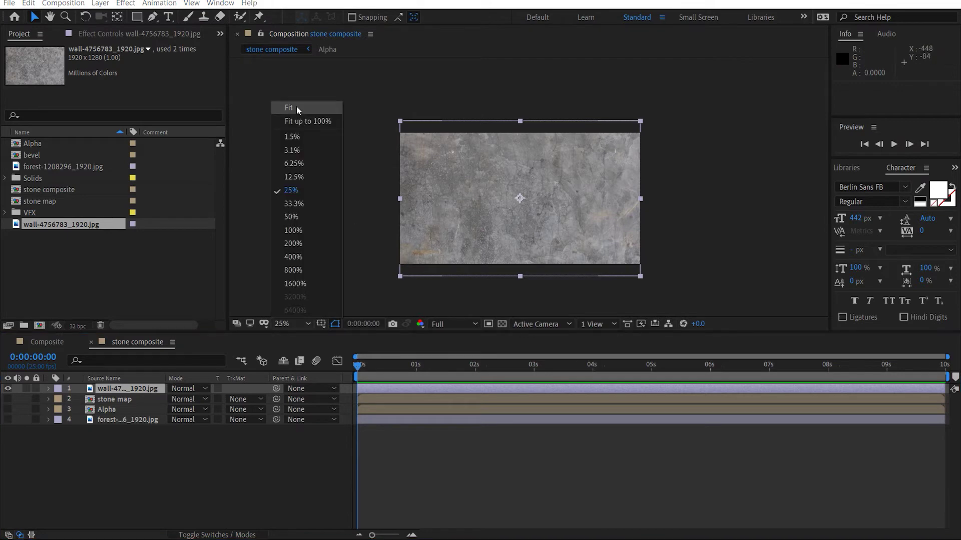
click(296, 107)
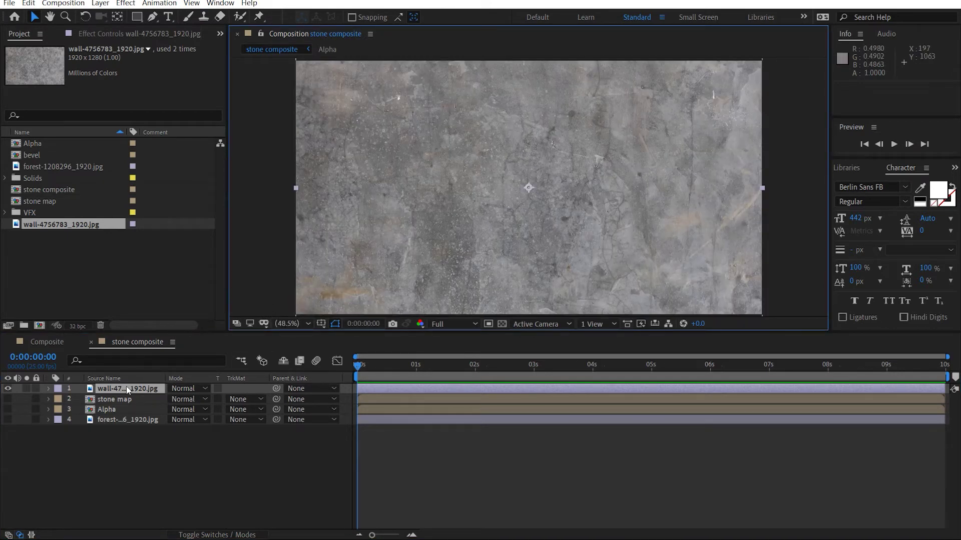
Pre-compose the wall image with all its attributes into a new composition named "stone texture"
key(ctrl+shift+c)
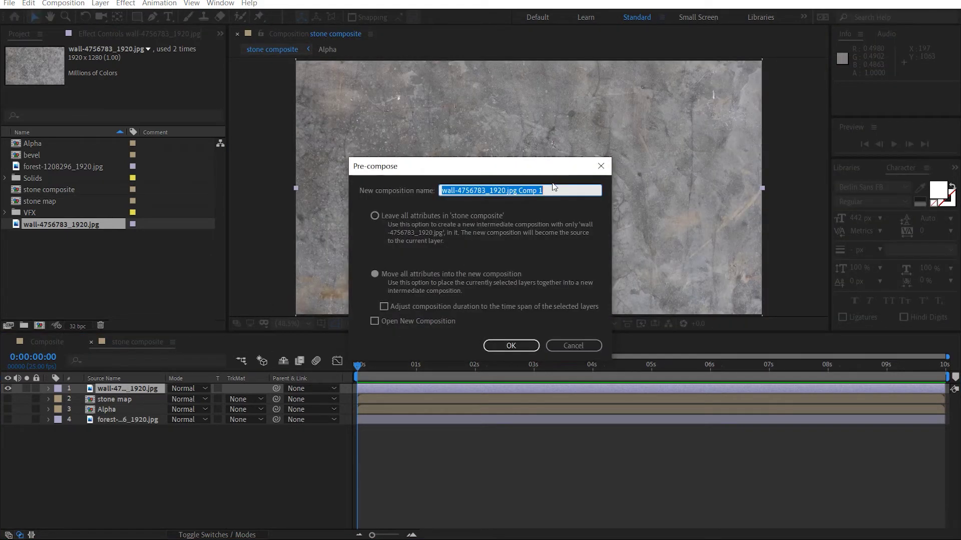
text(stone texture)
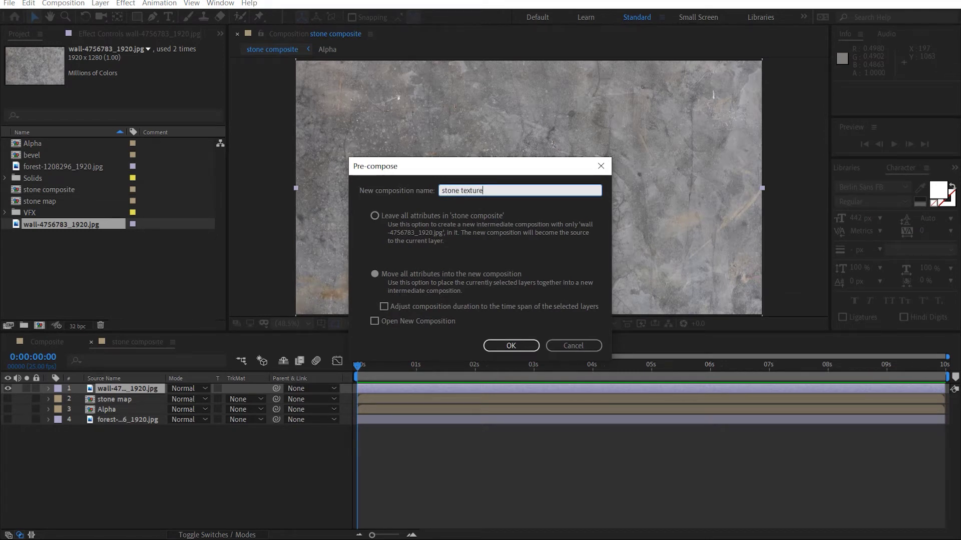
click(511, 346)
scroll(637, 282, down, 2)
scroll(498, 287, up, 2)
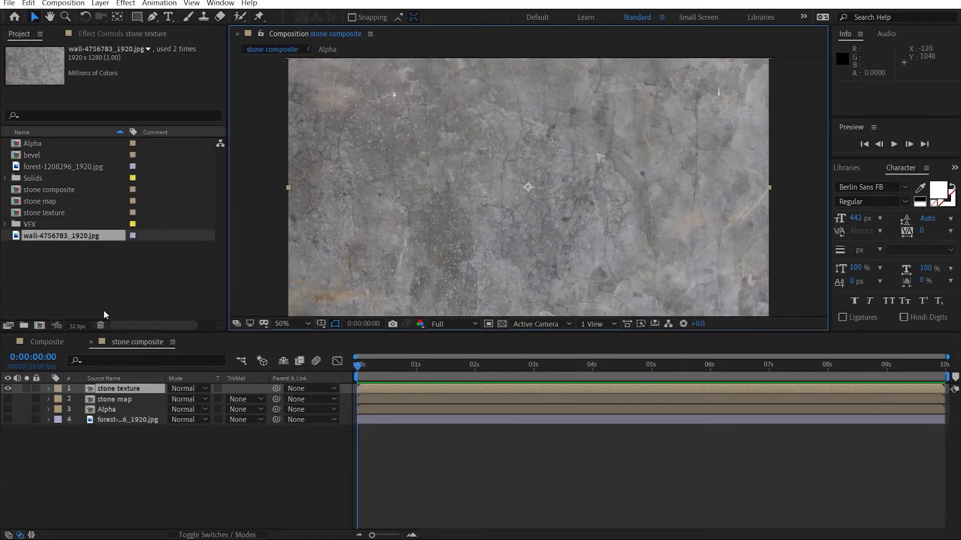
Apply the Set Matte effect to the stone texture layer, taking the matte from the Alpha layer
click(115, 34)
key(ctrl+space)
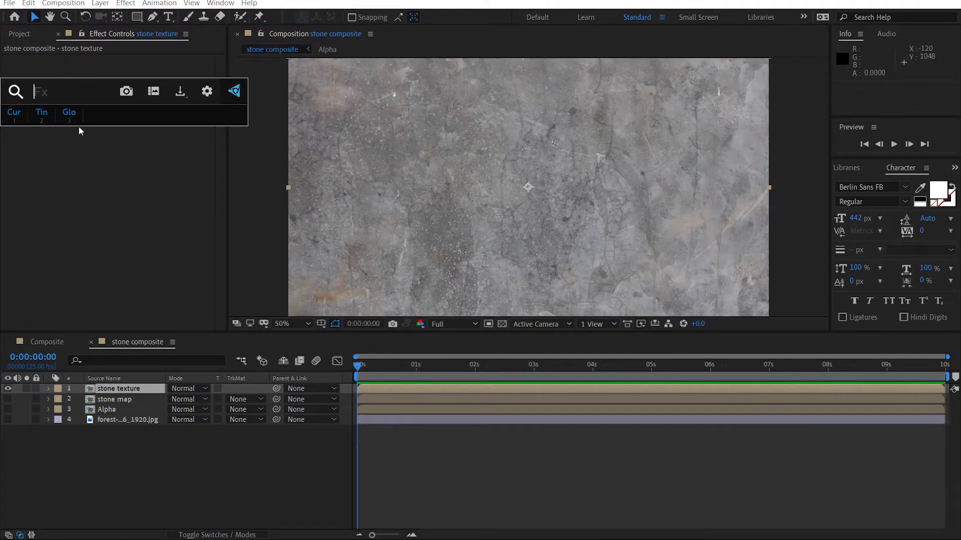
text(set)
key(Return)
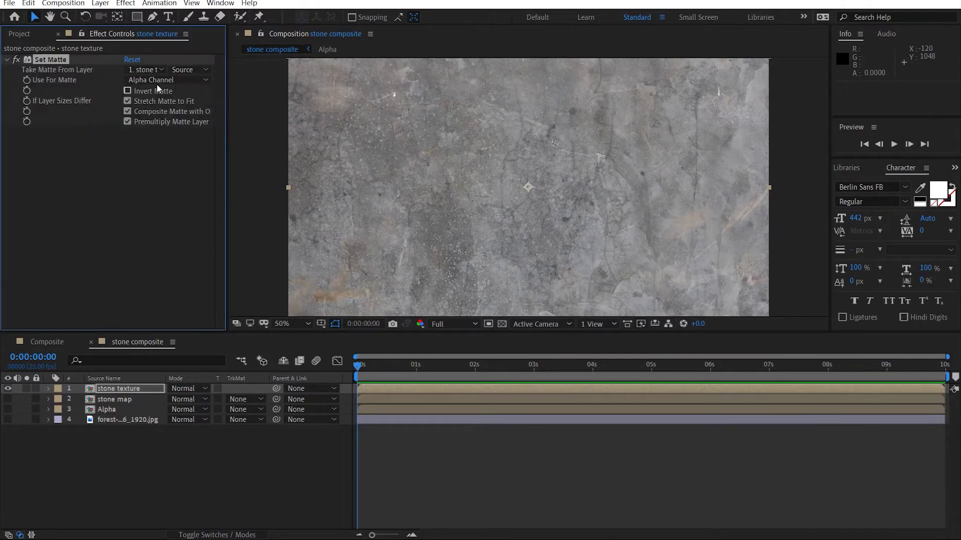
click(146, 70)
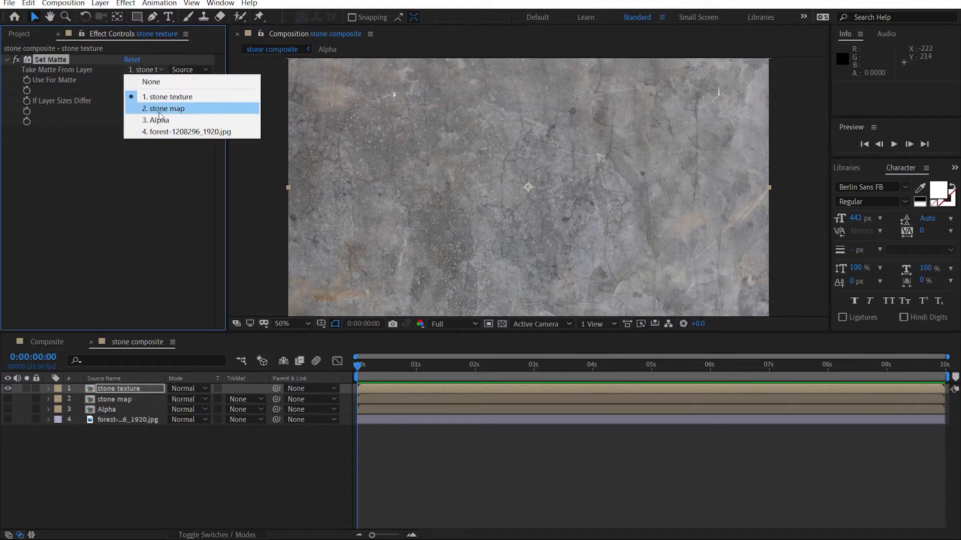
click(156, 120)
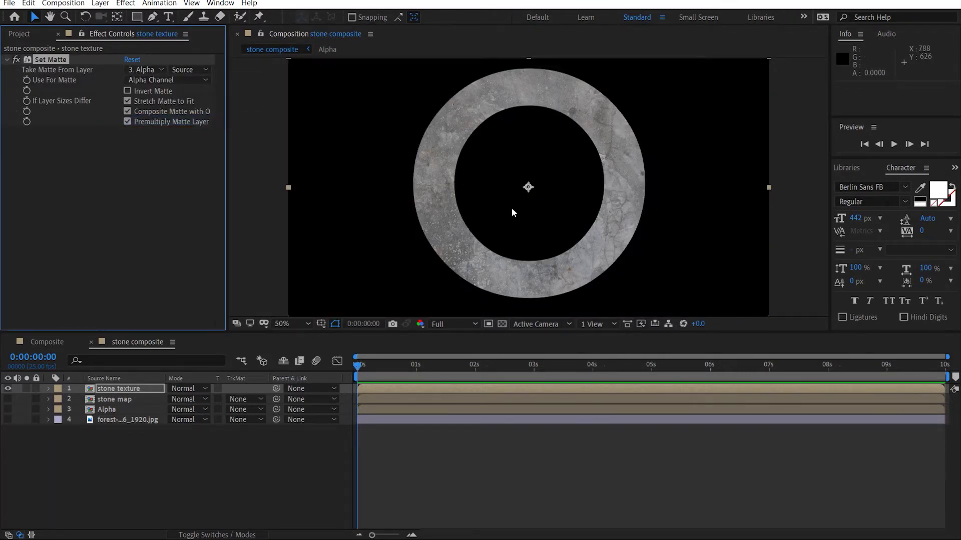
Add the CC Glass effect to the stone texture layer and use the stone map layer as its bump map
click(51, 226)
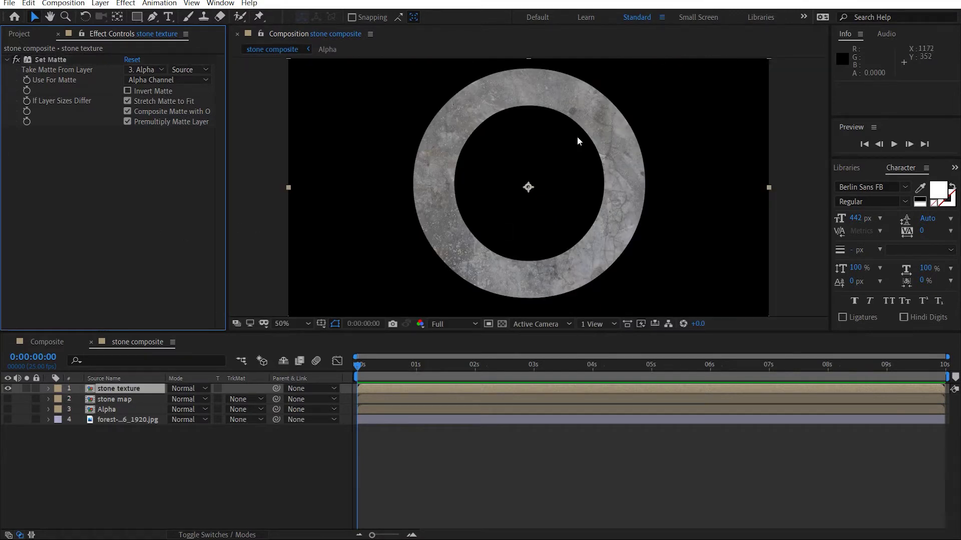
key(ctrl+space)
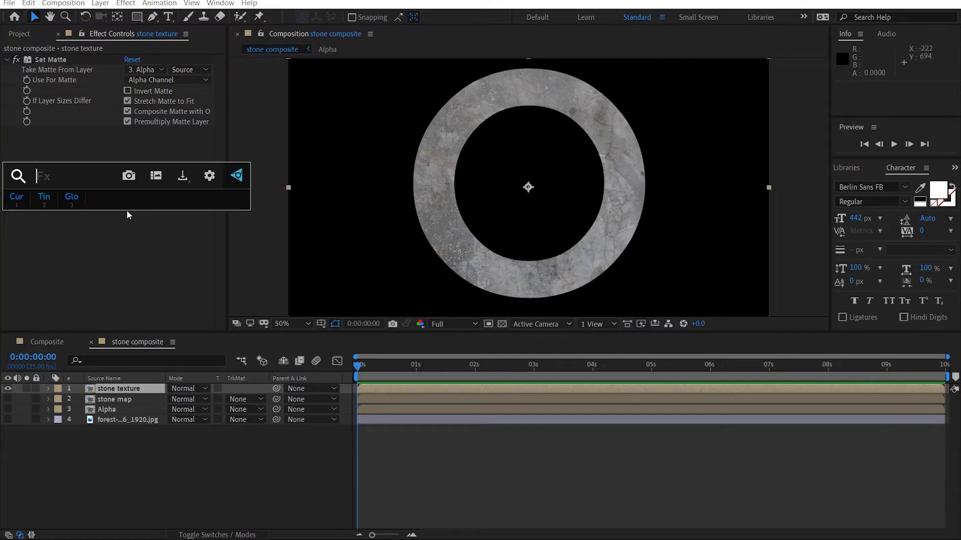
text(cc g)
key(Return)
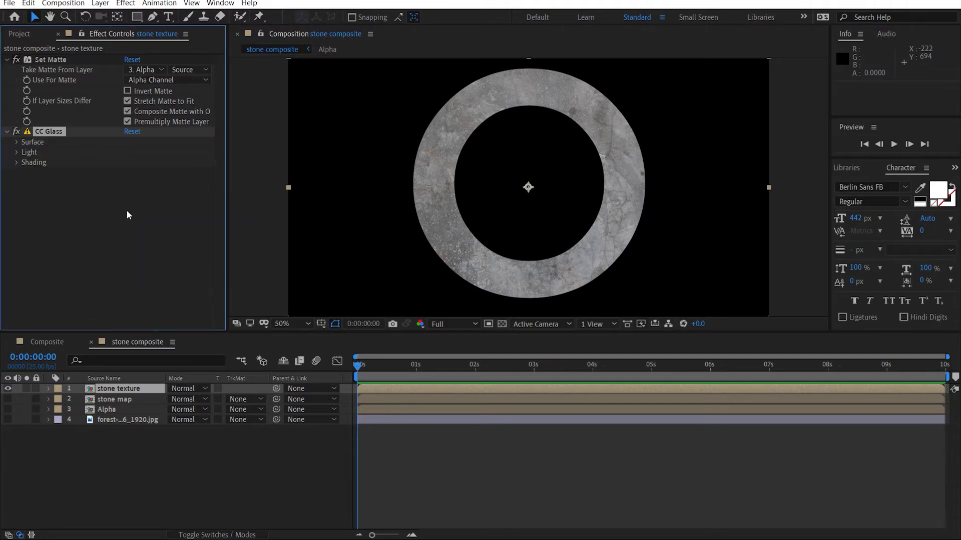
click(18, 143)
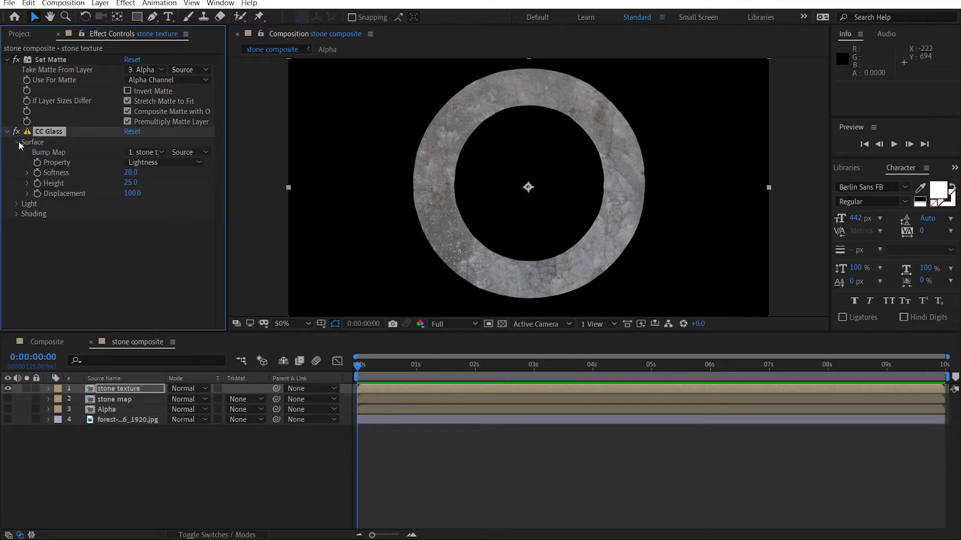
click(139, 155)
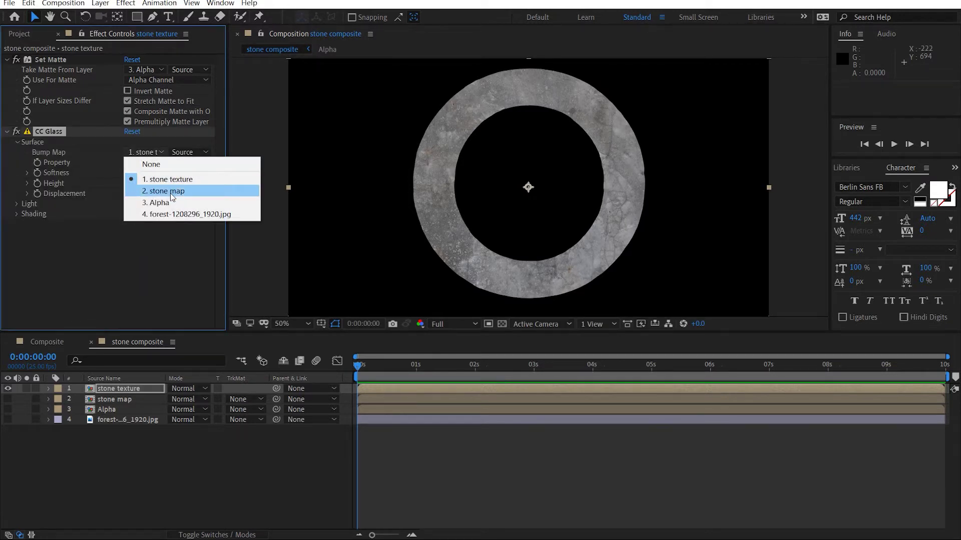
click(171, 191)
Set both the softness and the displacement of the CC Glass surface to 0
scroll(411, 198, up, 2)
drag(308, 154, 397, 224)
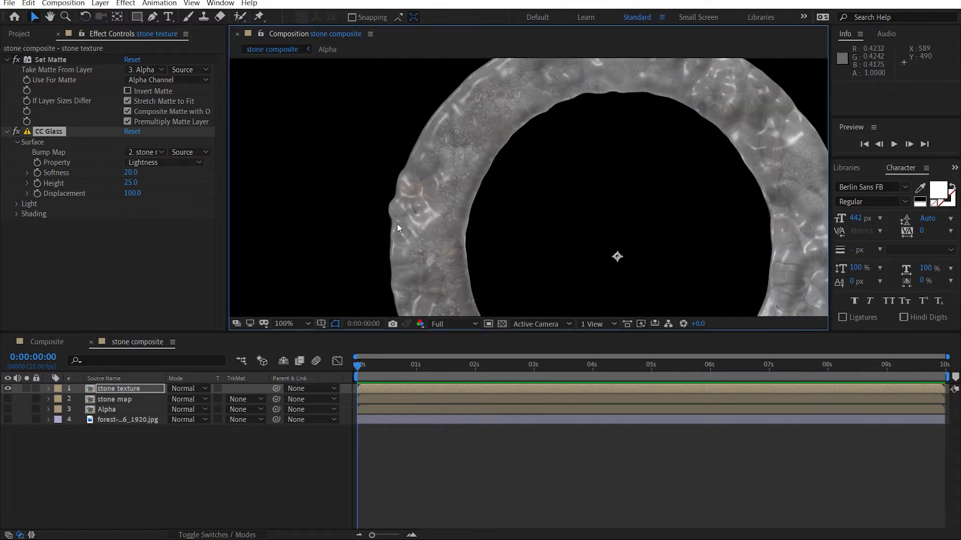
click(130, 172)
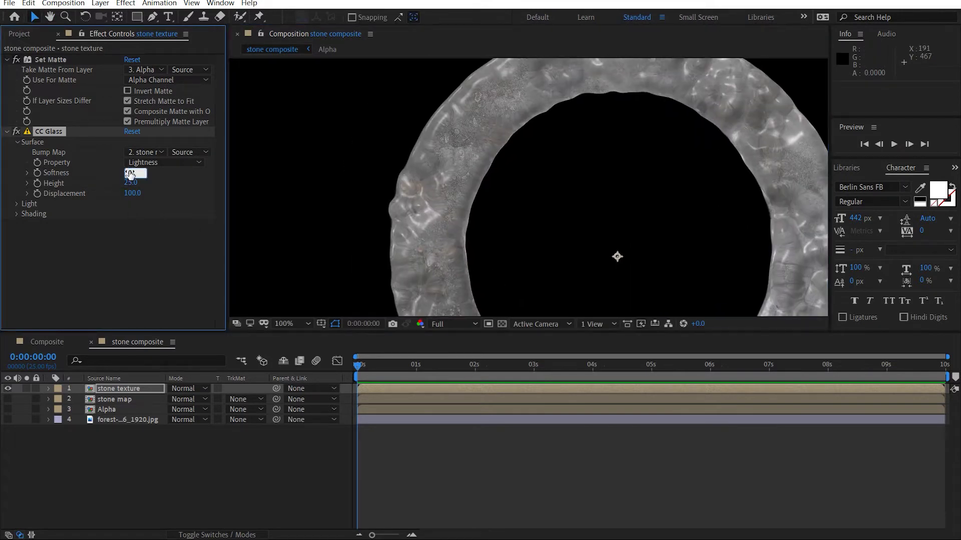
key(Return)
click(131, 183)
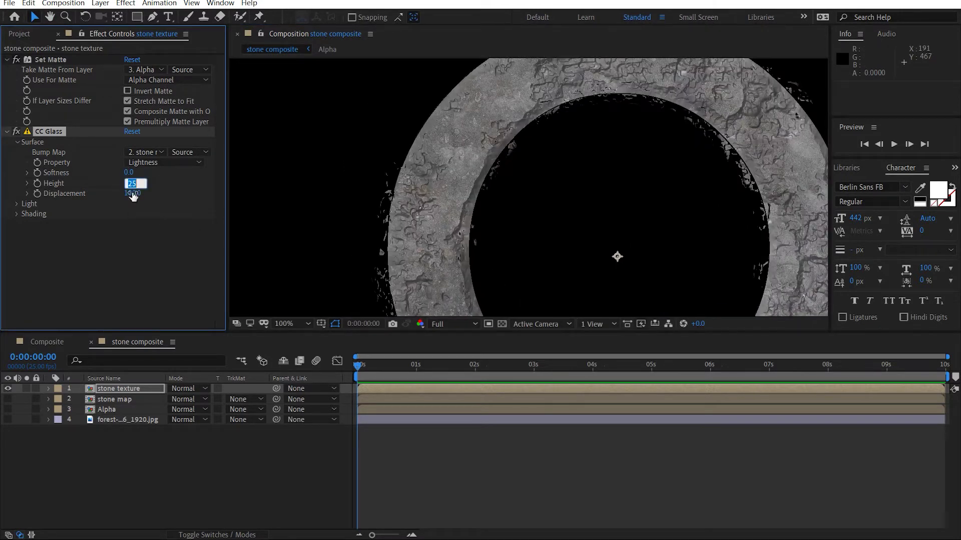
click(132, 194)
text(0)
key(Return)
Set the CC Glass surface height to 35 to deepen the cracks in the stone
drag(513, 151, 505, 222)
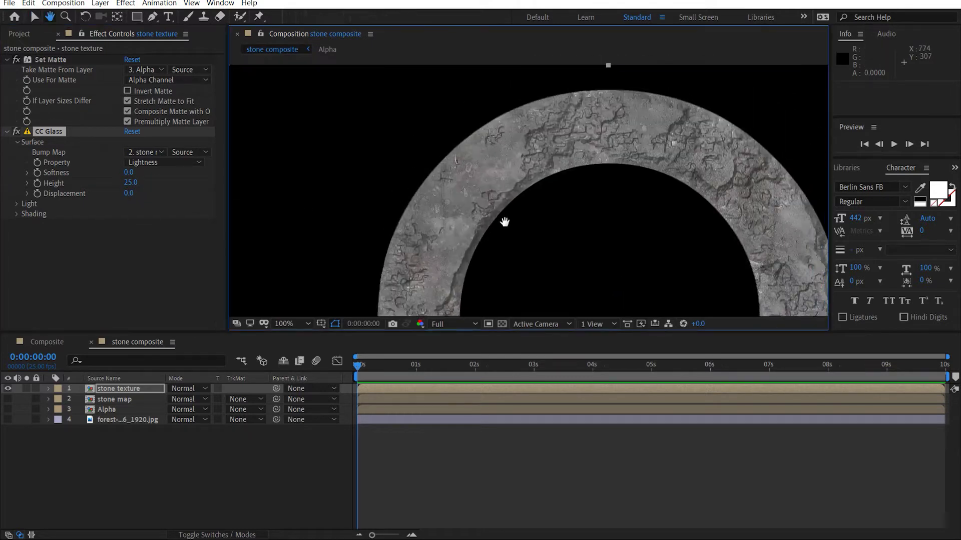
scroll(505, 222, up, 1)
drag(133, 184, 143, 182)
click(134, 184)
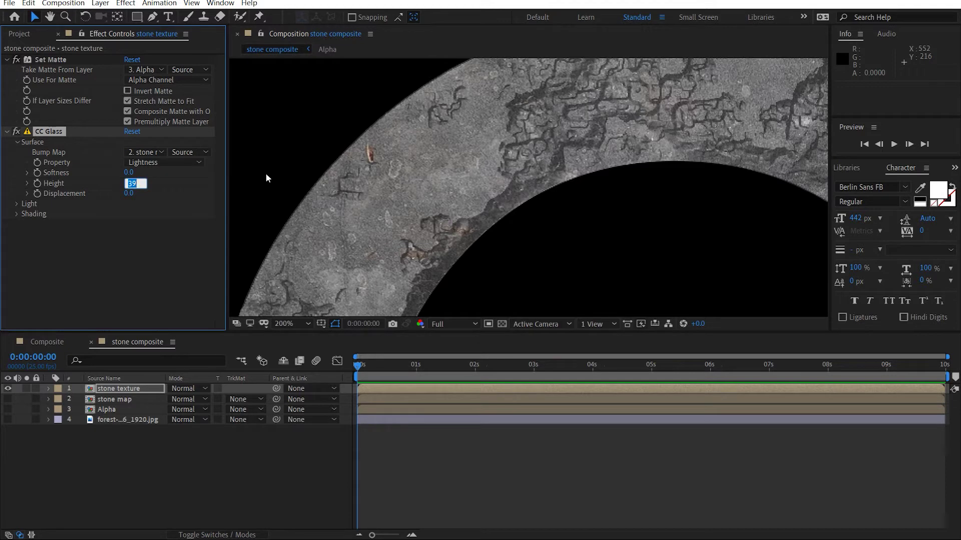
text(305)
key(Return)
Switch the CC Glass lighting to AE Lights and inspect the ring's cracked surface
click(14, 205)
click(150, 214)
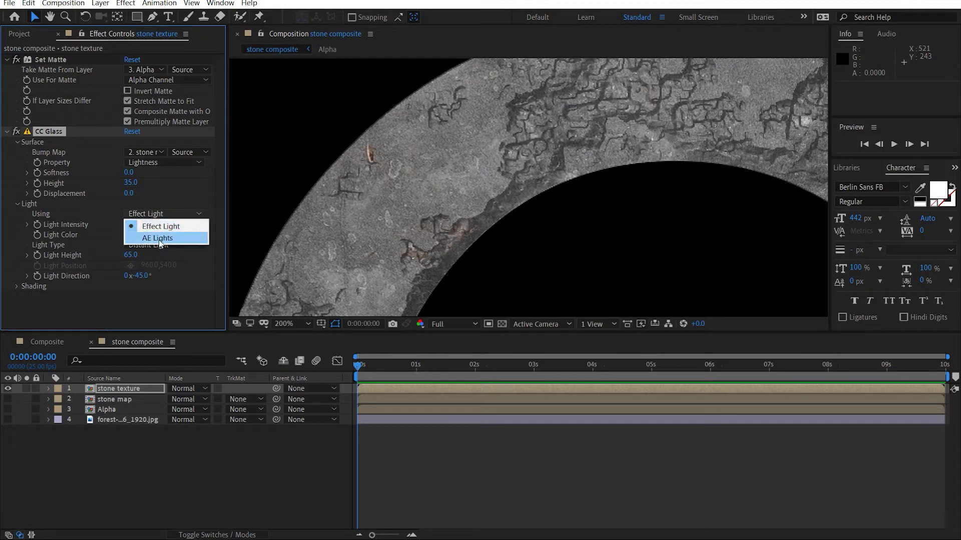
click(157, 239)
drag(560, 176, 661, 146)
scroll(618, 193, down, 2)
drag(618, 193, 624, 166)
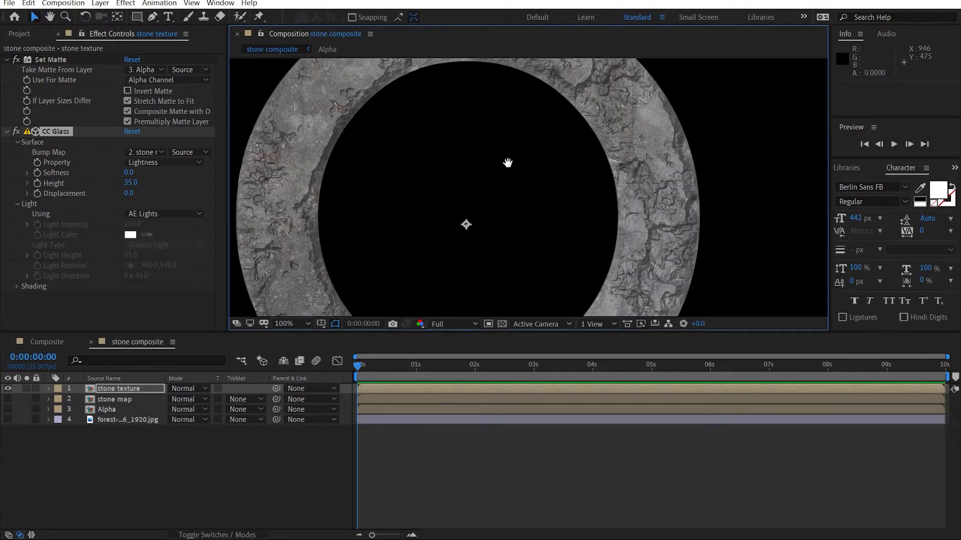
drag(508, 163, 630, 101)
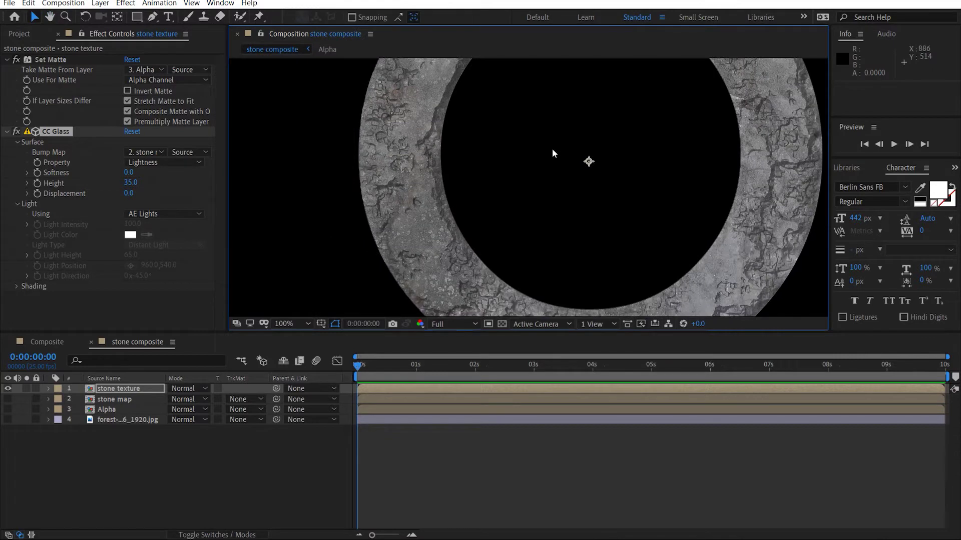
Collapse the Set Matte and CC Glass settings of the stone texture layer and deselect the effects
click(6, 60)
click(6, 70)
click(65, 139)
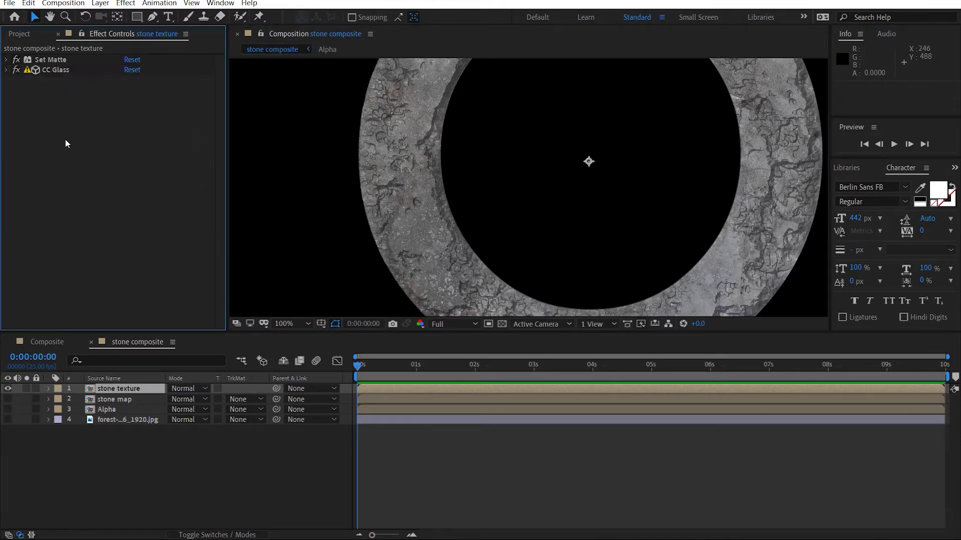
Apply the Unsharp Mask effect to the stone texture layer
key(ctrl+space)
text(unsh)
key(Return)
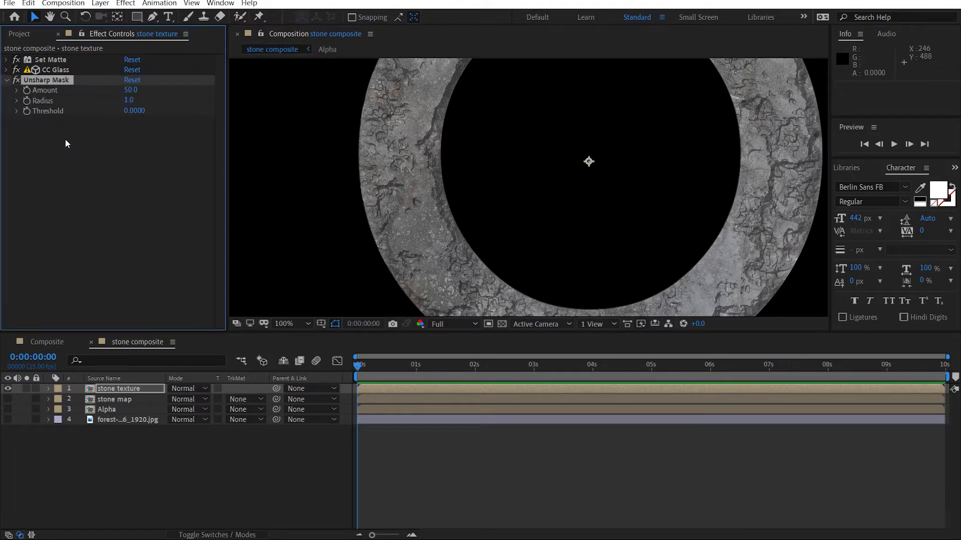
Set the Unsharp Mask radius to 2 and its amount to 55 on the stone texture layer
drag(311, 154, 451, 212)
scroll(561, 160, up, 1)
drag(561, 160, 477, 120)
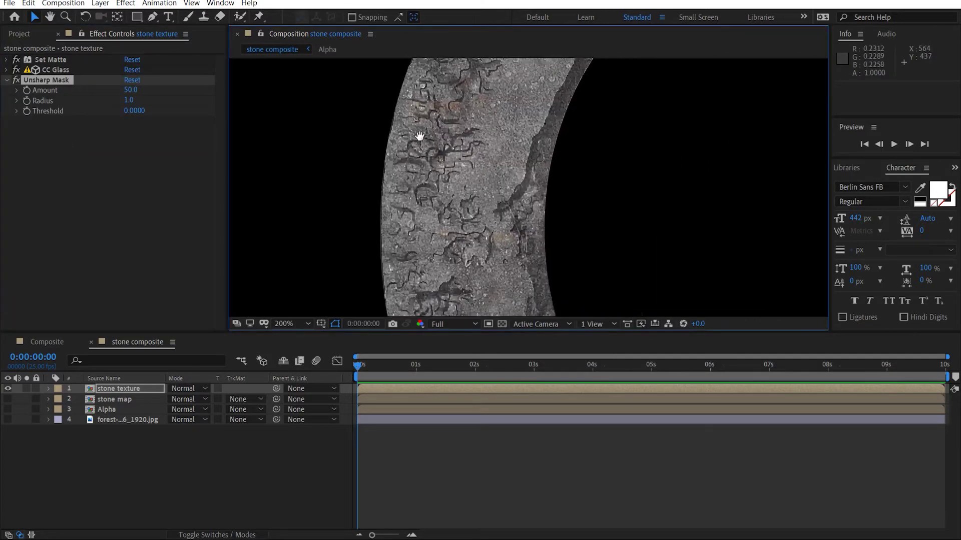
click(135, 101)
text(2)
key(Return)
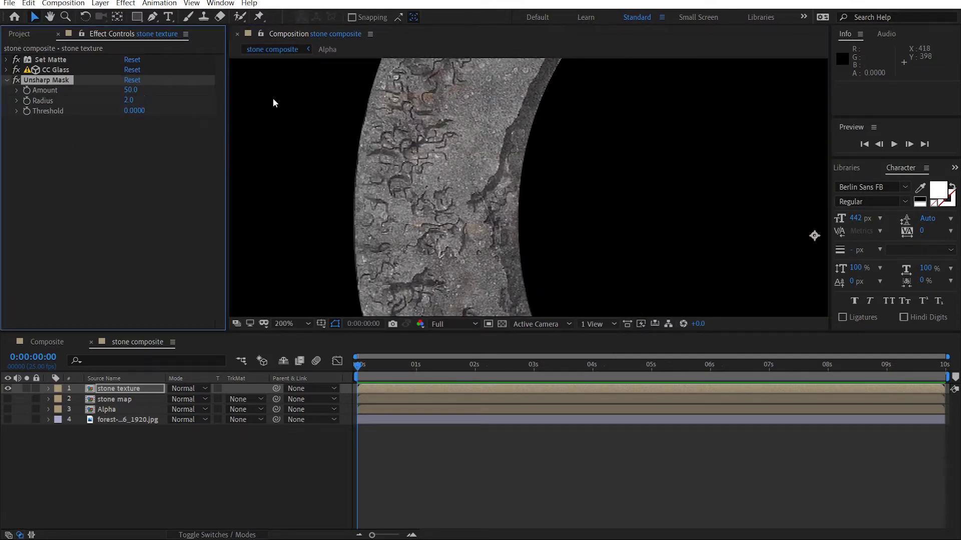
click(135, 90)
Compare the cracked stone surface up close with the Unsharp Mask effect switched off and on
scroll(560, 219, up, 2)
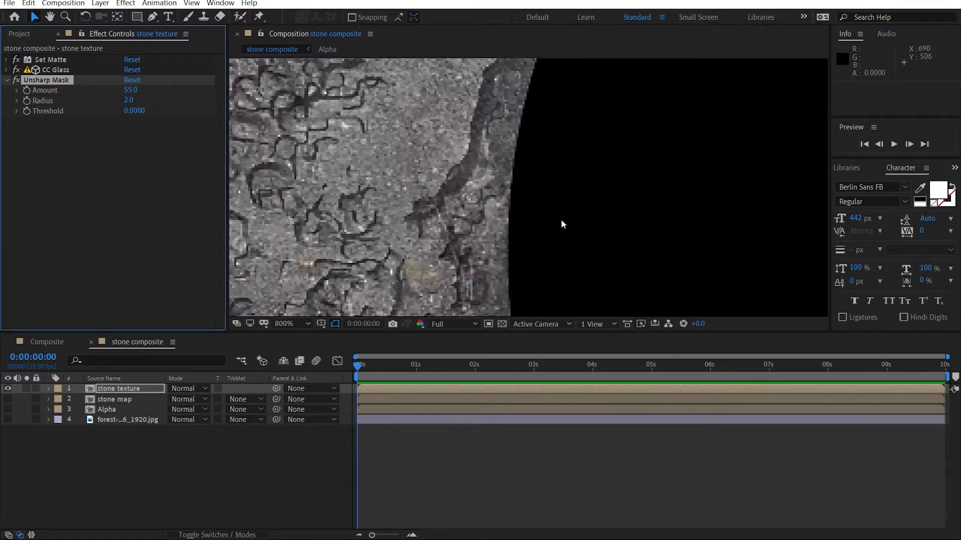
scroll(479, 197, up, 1)
scroll(478, 197, left, 3)
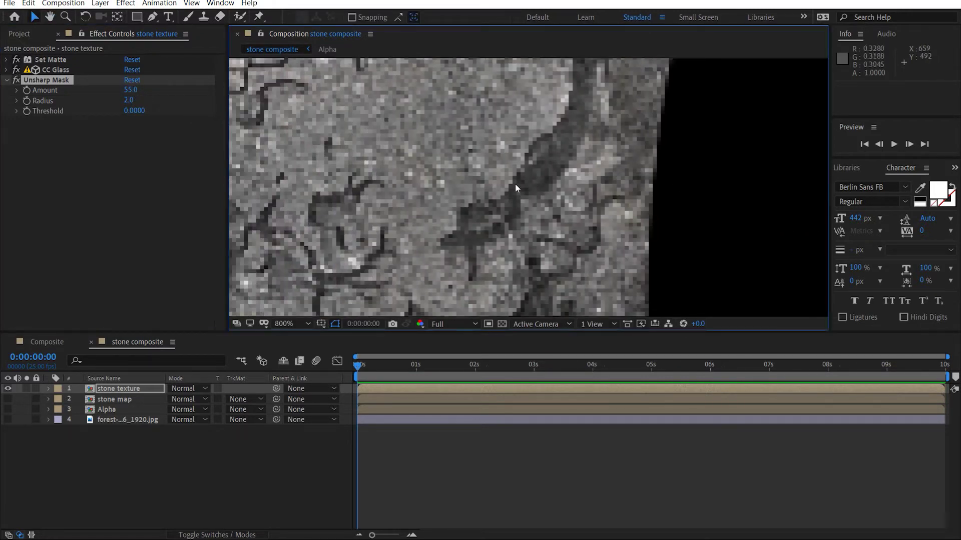
click(16, 80)
click(16, 80)
click(16, 80)
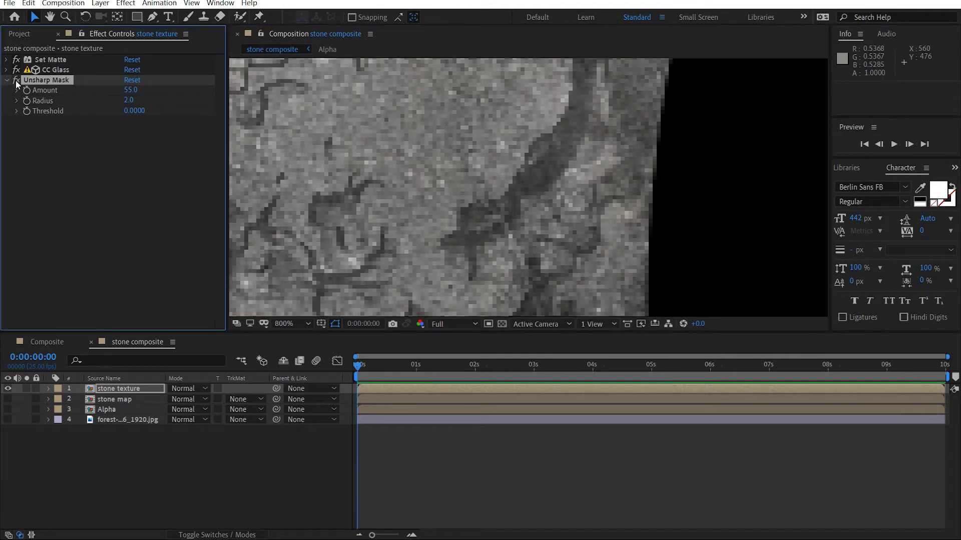
scroll(458, 119, down, 8)
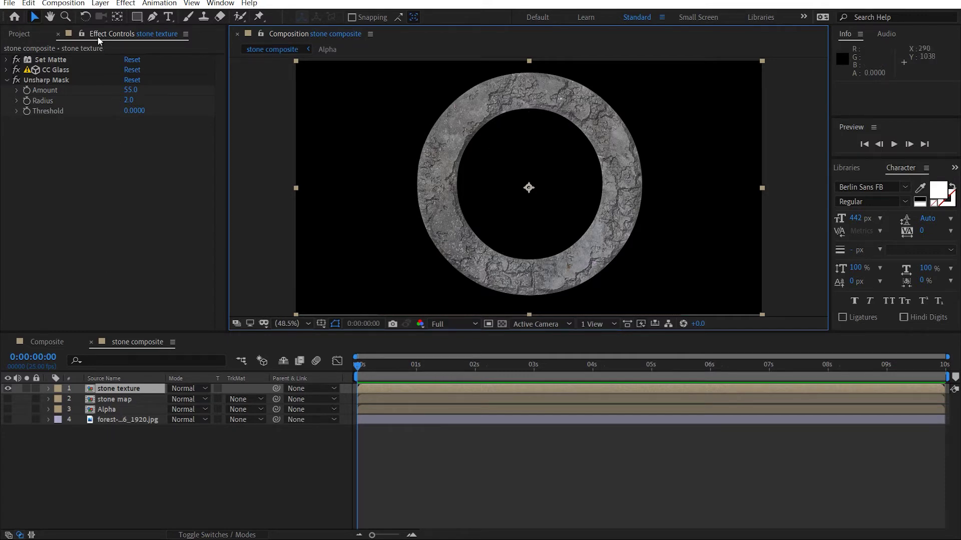
click(100, 3)
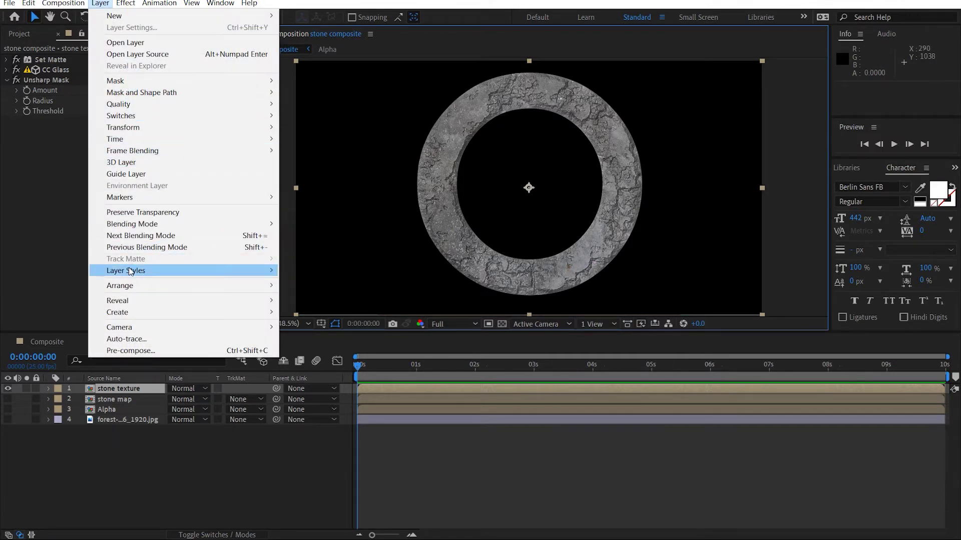
mouse_move(129, 270)
click(310, 344)
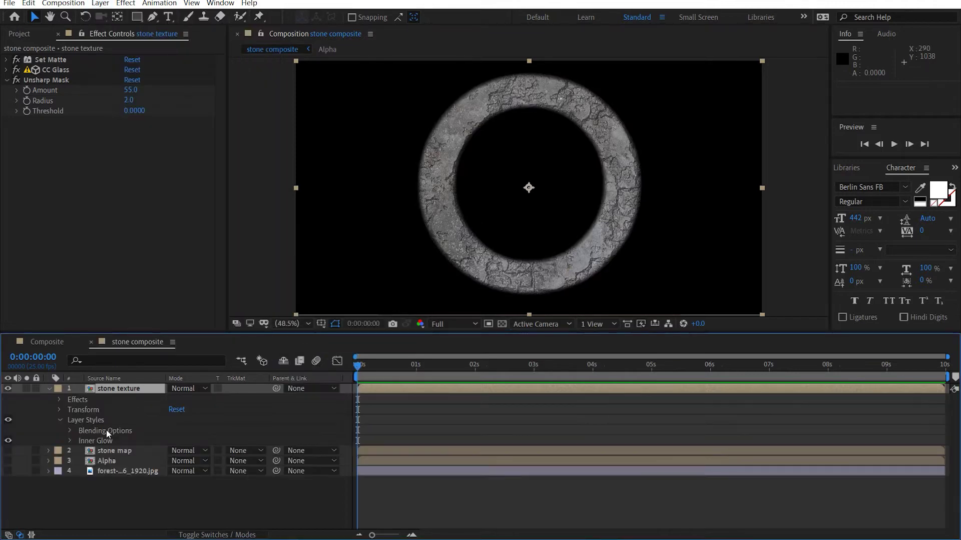
click(103, 442)
key(Delete)
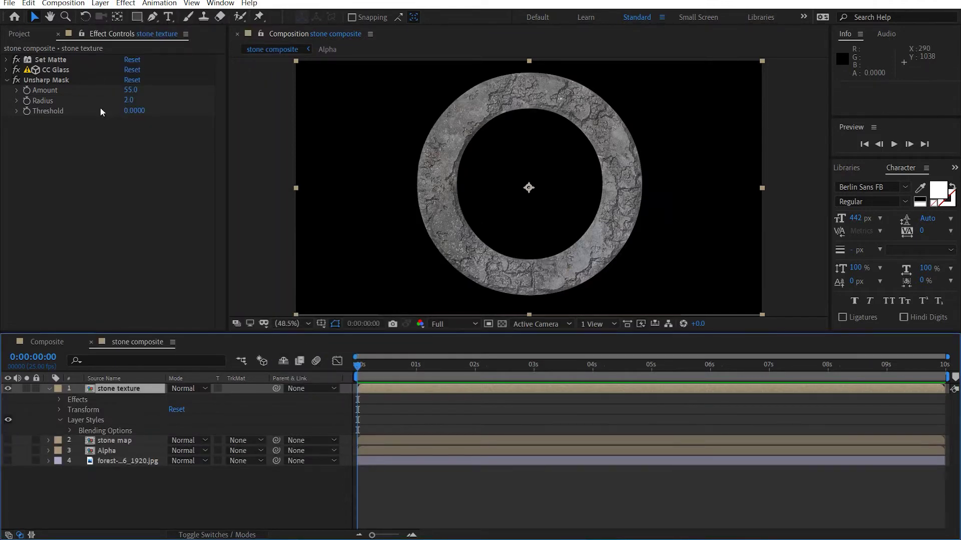
Add an Inner Shadow layer style to the stone texture layer and expand its settings
click(100, 4)
mouse_move(130, 270)
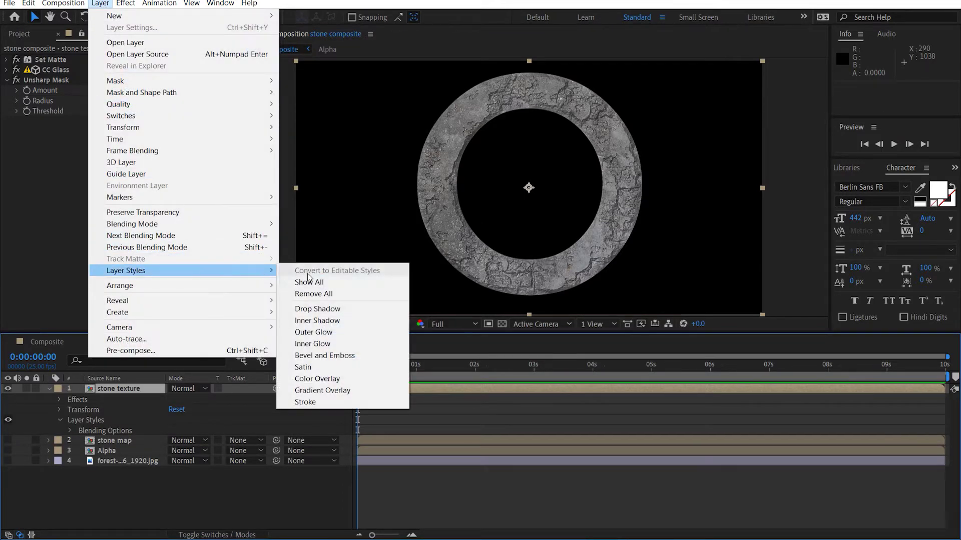
click(325, 322)
click(70, 441)
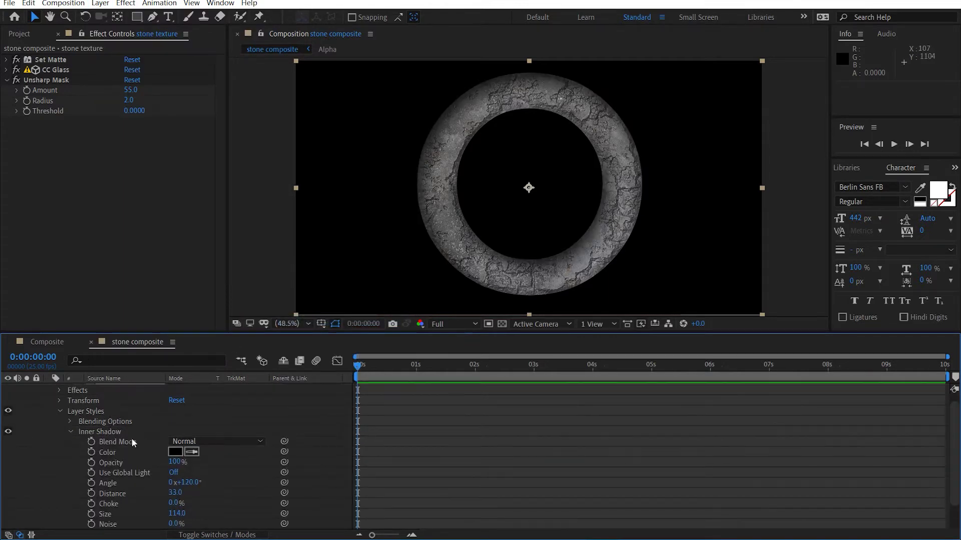
scroll(198, 456, down, 3)
Show the composition over the transparency grid and look closely at the ring's shaded edges
scroll(535, 184, up, 1)
scroll(398, 209, up, 2)
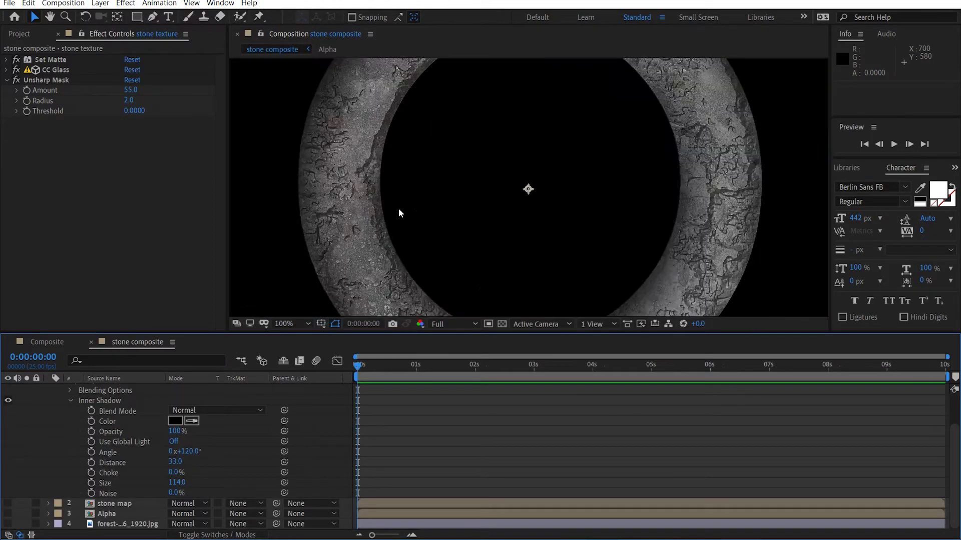
click(502, 324)
drag(347, 249, 400, 213)
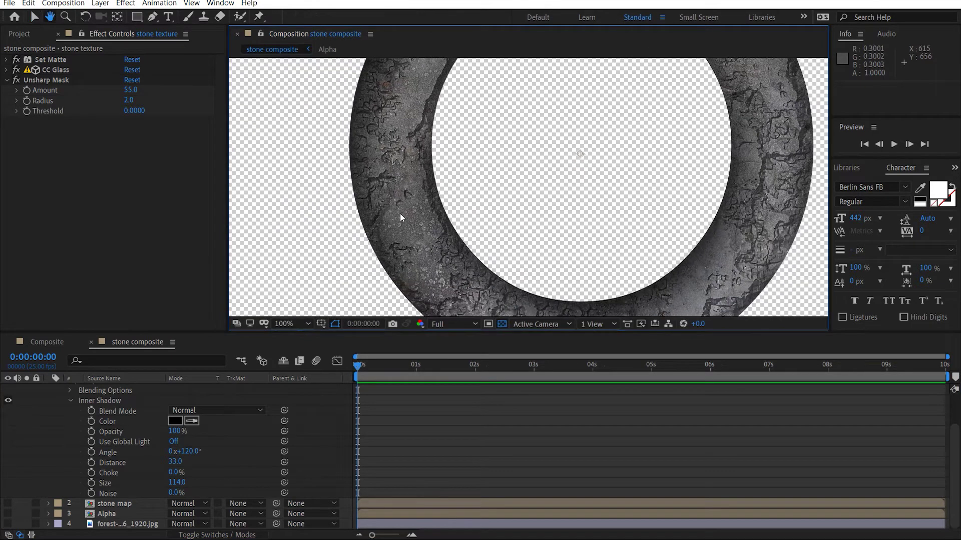
click(189, 412)
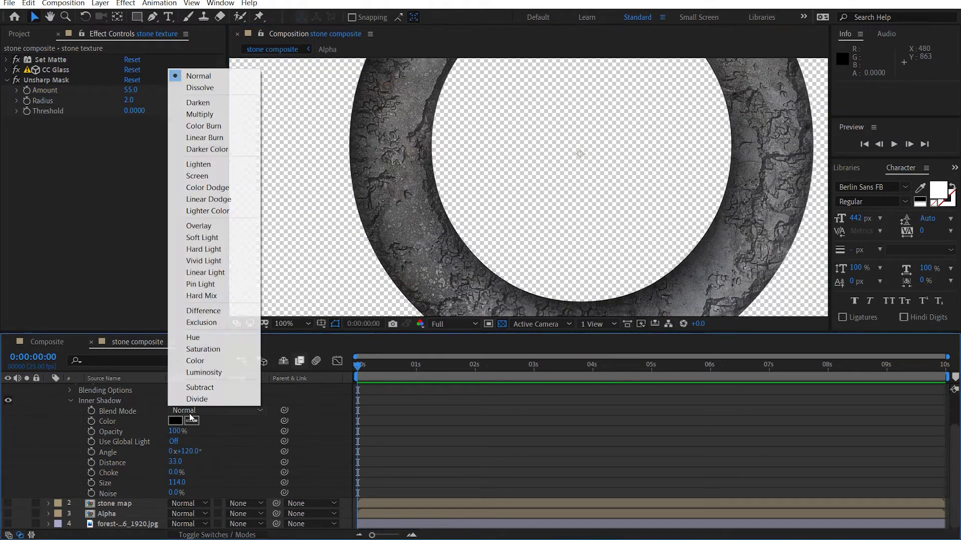
click(189, 411)
click(189, 411)
click(199, 443)
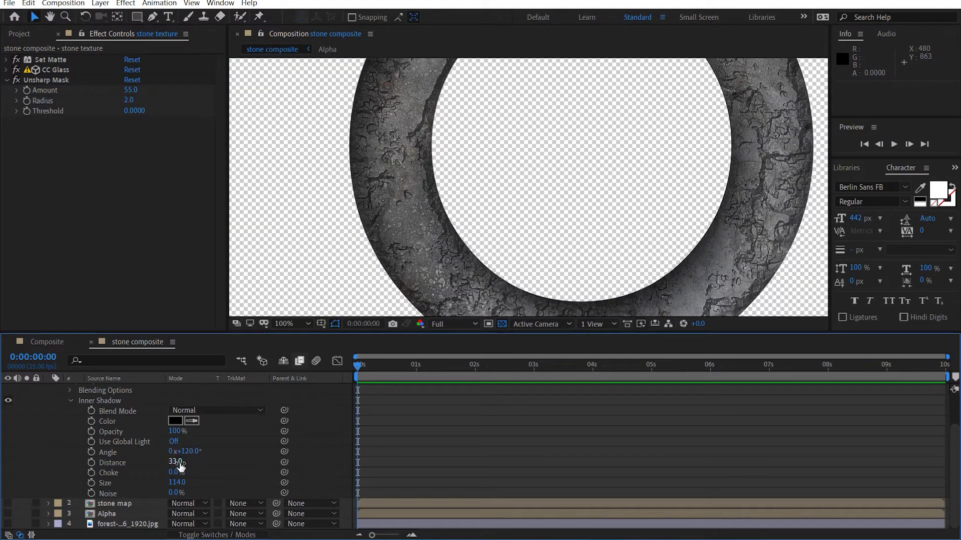
Set the Inner Shadow distance to 20 and its size to 80 on the stone texture layer
drag(172, 464, 154, 461)
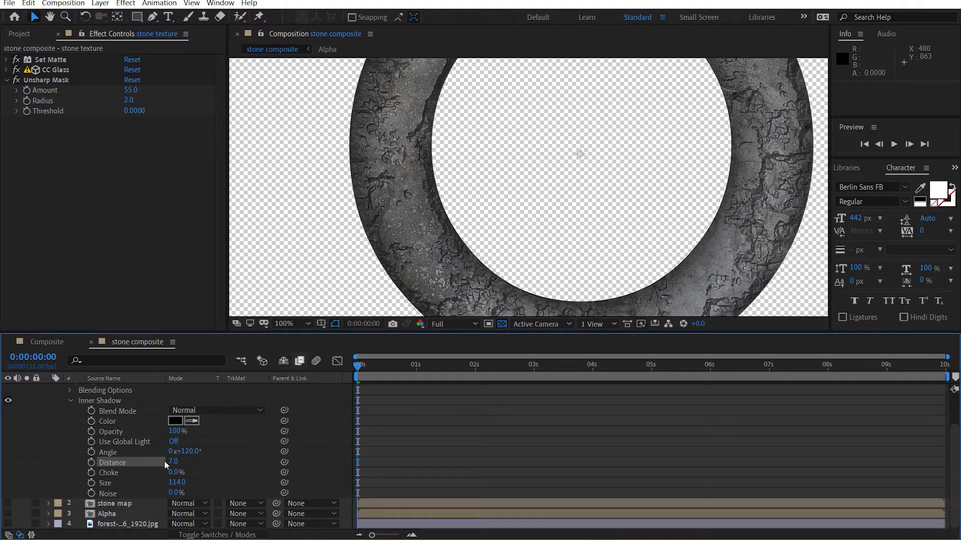
click(172, 461)
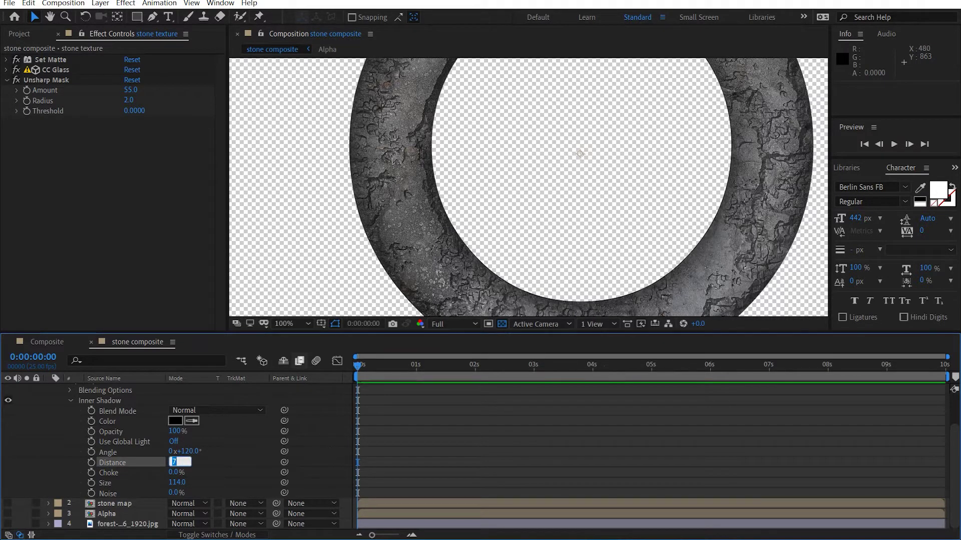
text(20)
key(Return)
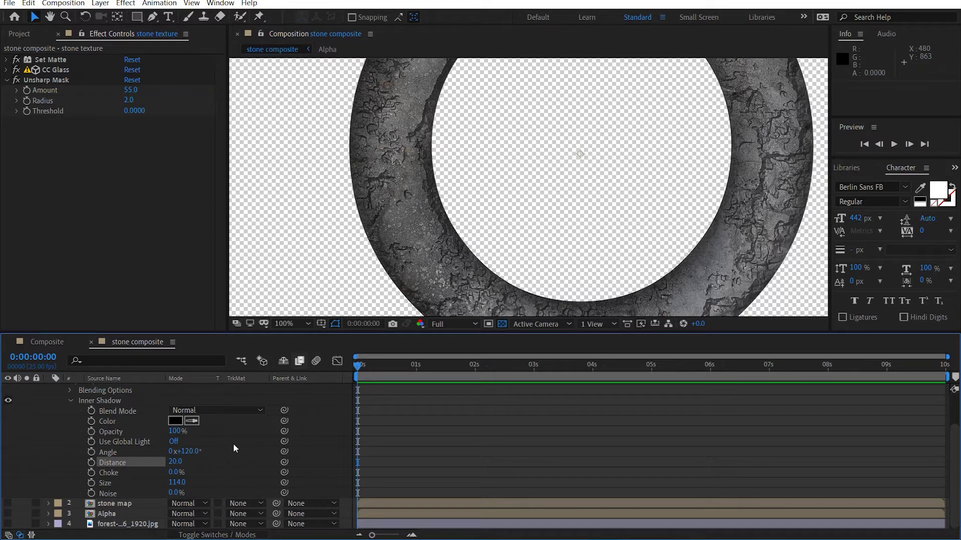
drag(176, 483, 165, 483)
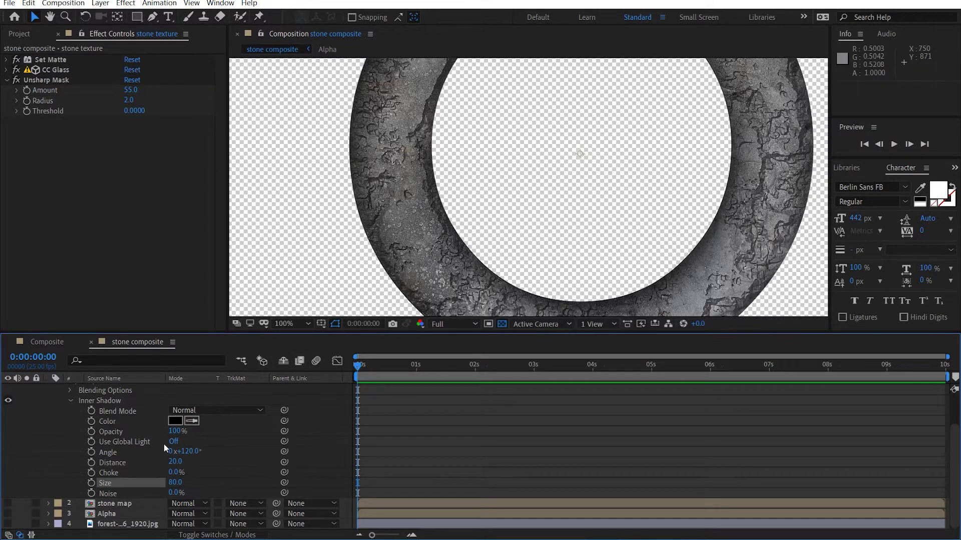
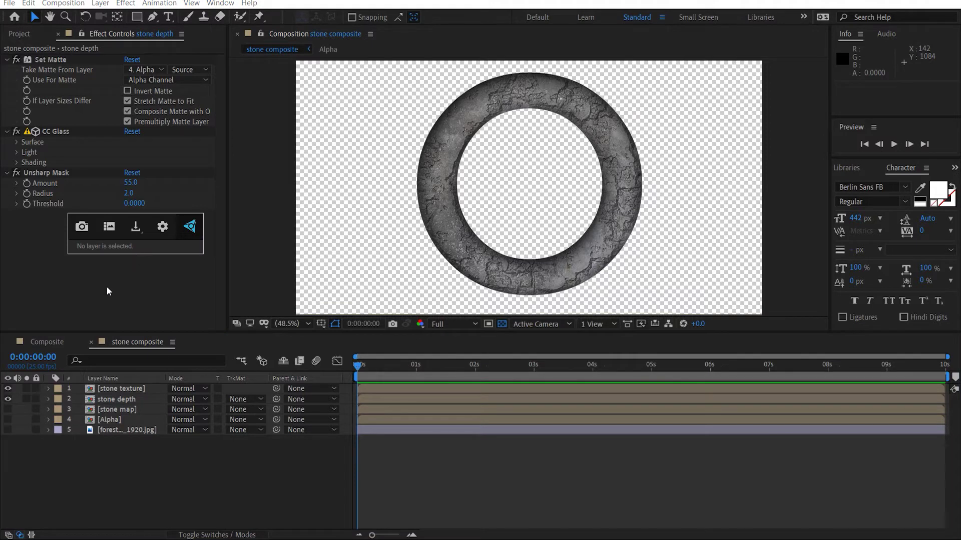
Disable CC Glass and Unsharp Mask on the stone depth layer and collapse its effect settings
click(125, 398)
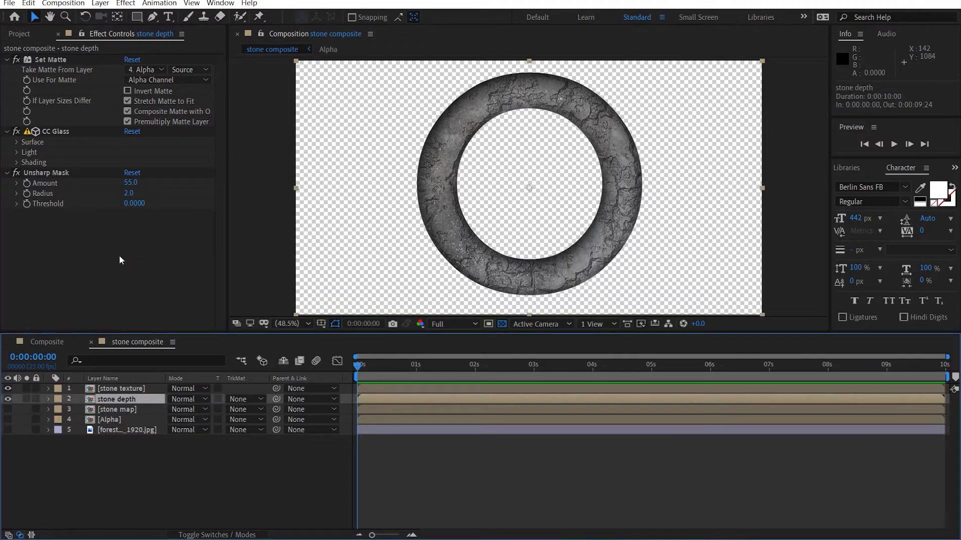
click(20, 131)
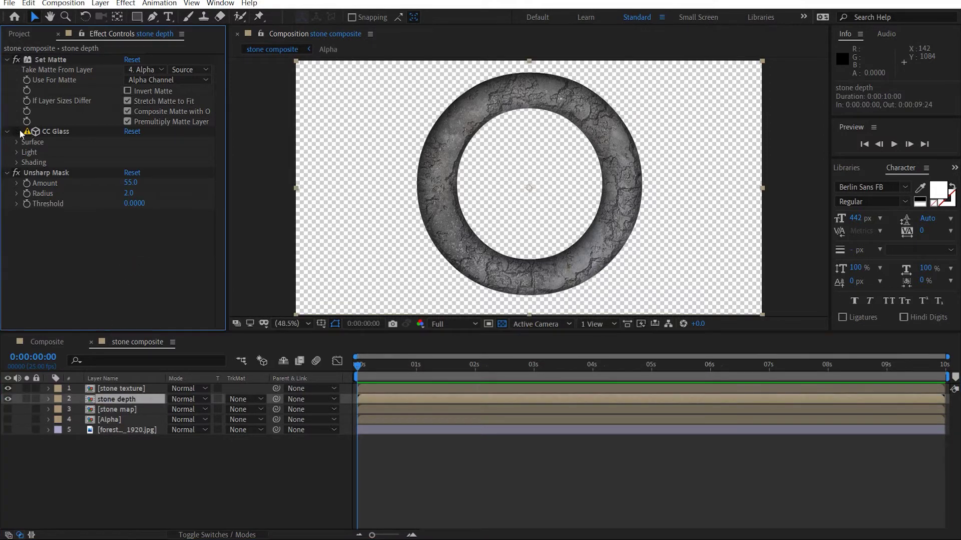
click(7, 60)
click(7, 70)
click(6, 80)
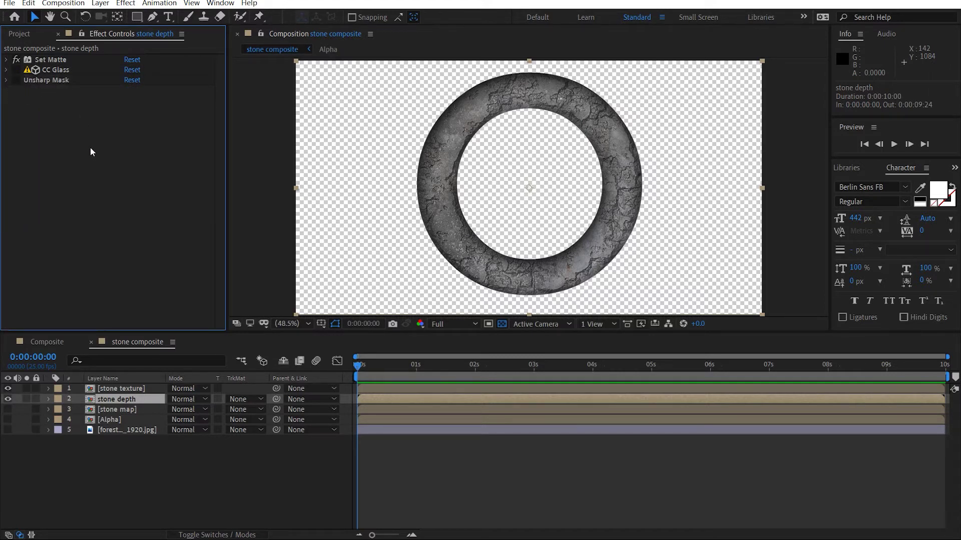
Add a Tint effect and a CC Radial Blur effect to the stone depth layer
key(ctrl+space)
key(2)
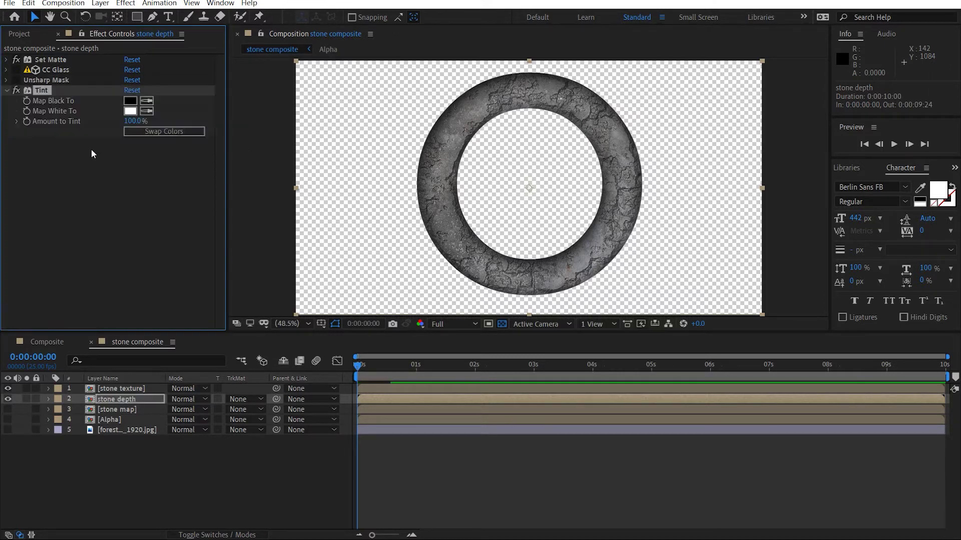
key(ctrl+space)
text(cc rad)
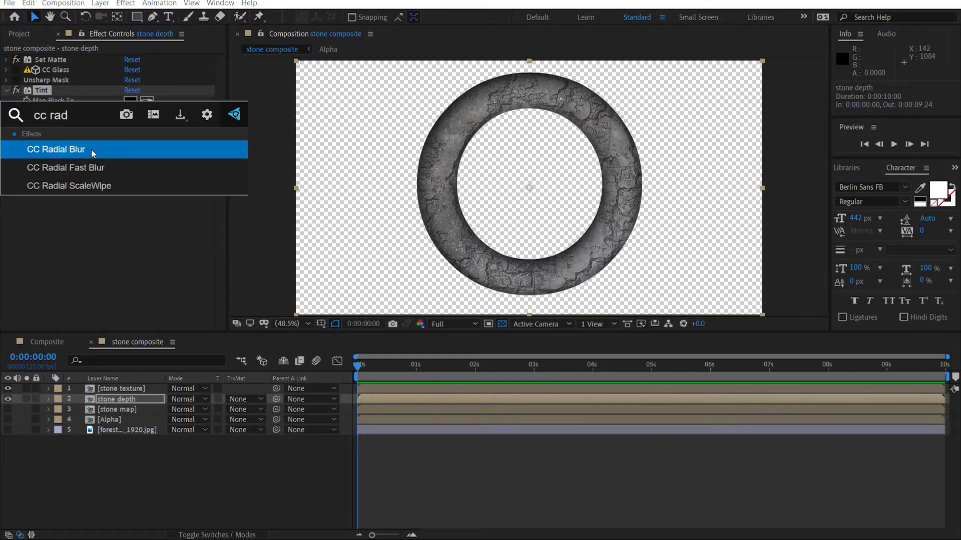
click(91, 149)
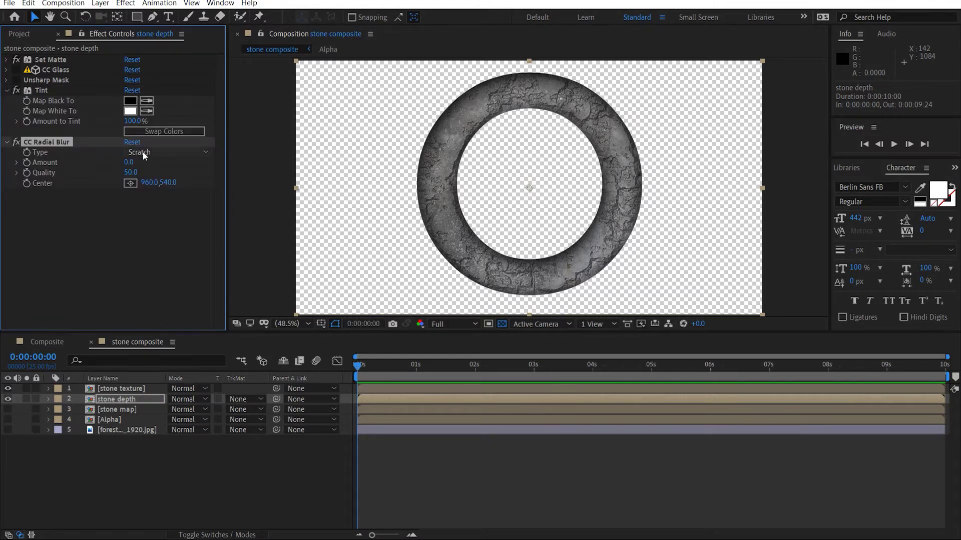
Set the CC Radial Blur type to Fading Zoom and its amount to -35
click(143, 152)
click(164, 176)
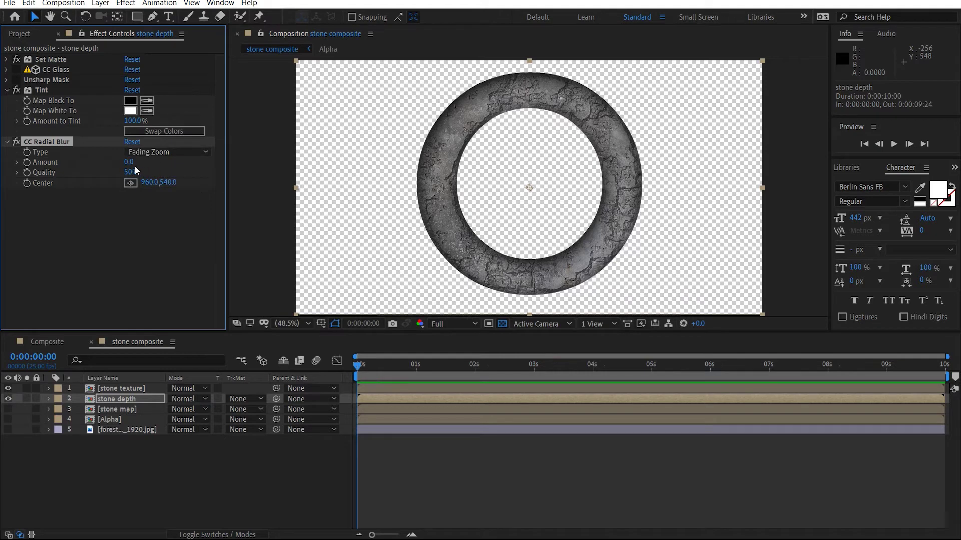
drag(107, 160, 119, 182)
click(85, 232)
Add a Curves effect to the stone depth layer and raise its Alpha curve steeply to harden the blurred inner edge
key(ctrl+space)
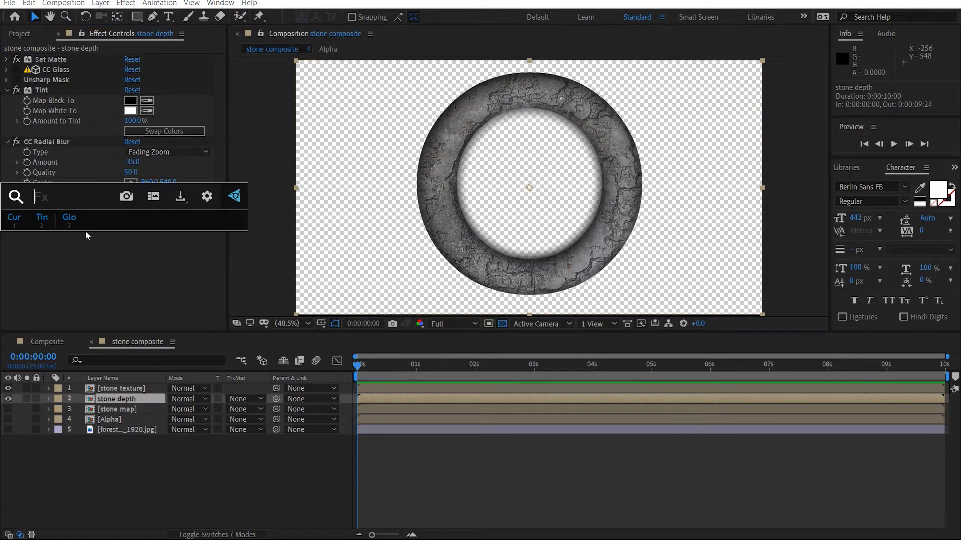
key(1)
click(163, 102)
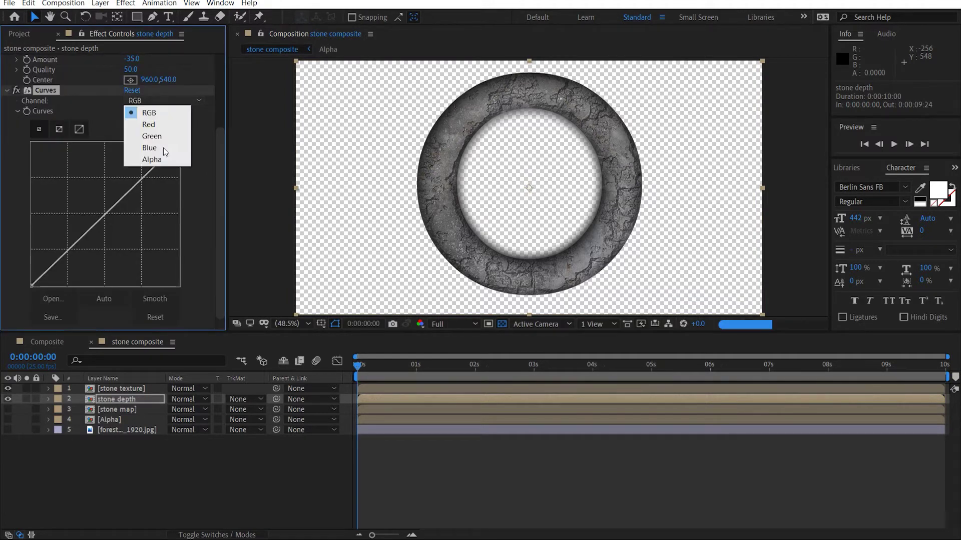
click(160, 159)
drag(115, 222, 46, 180)
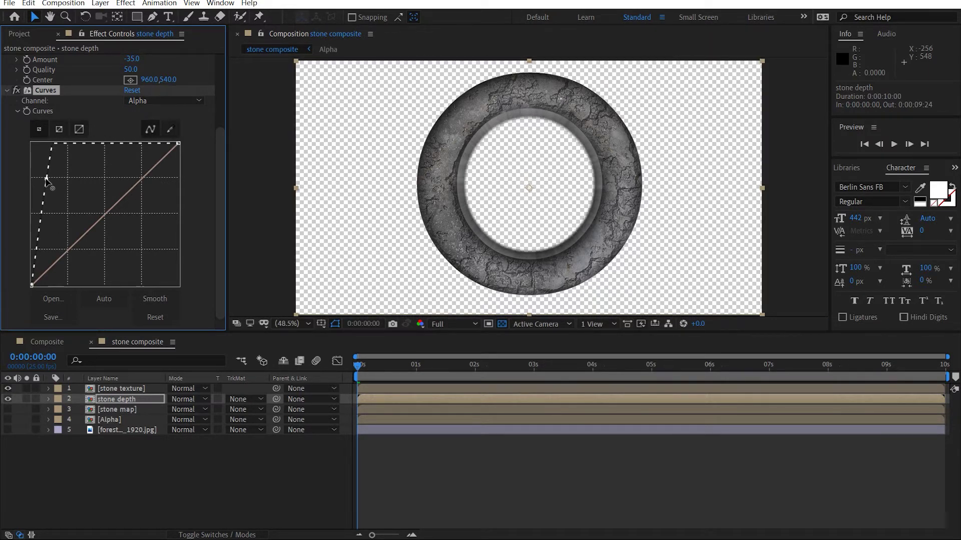
Darken the stone depth layer with the RGB curve, lowering the white end to about half and bowing the midtones slightly downward
click(149, 104)
click(149, 112)
drag(179, 143, 189, 225)
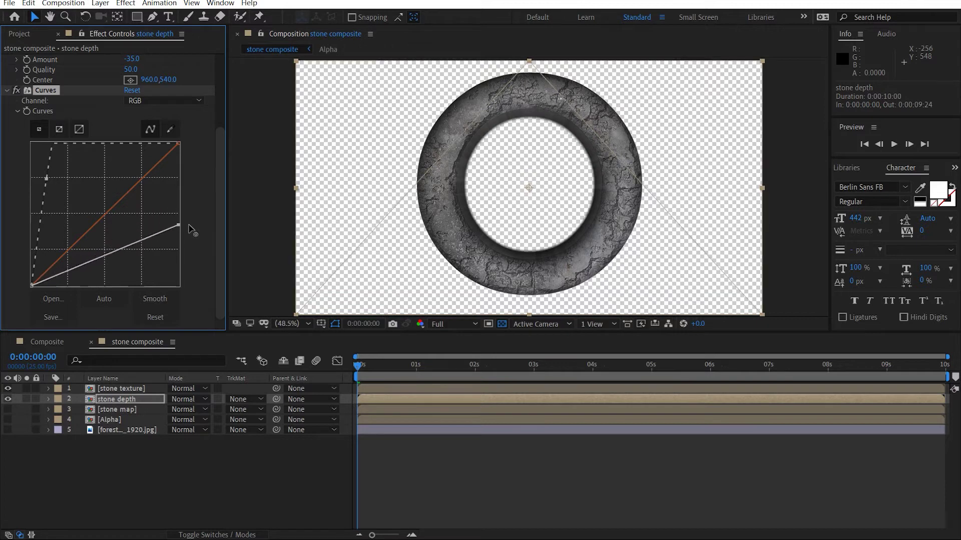
mouse_move(102, 258)
mouse_down()
mouse_move(101, 269)
mouse_move(102, 259)
mouse_up()
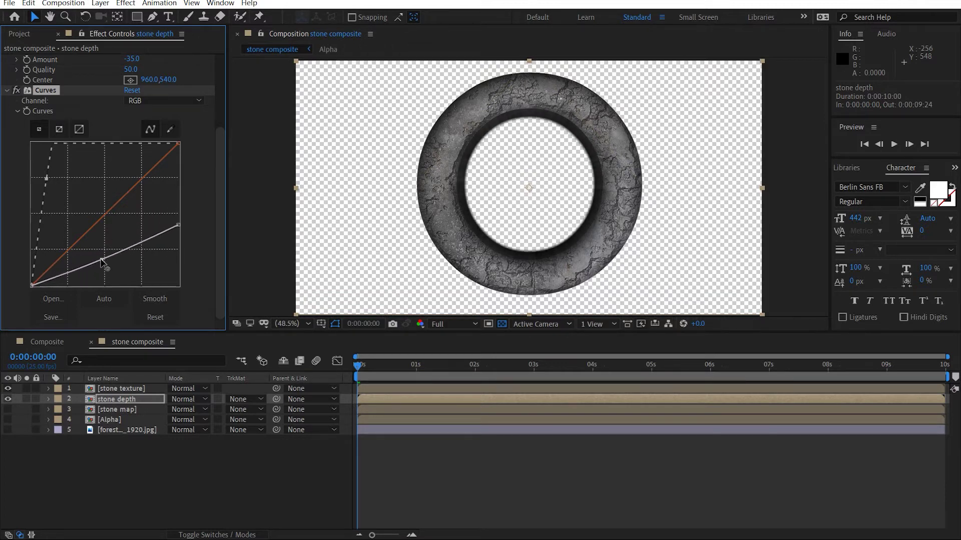
drag(176, 227, 178, 212)
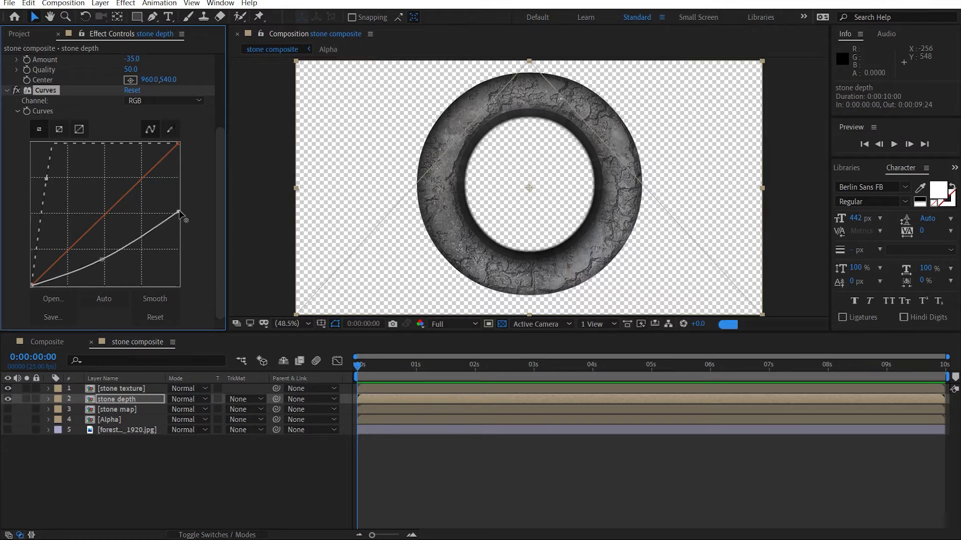
drag(98, 259, 99, 255)
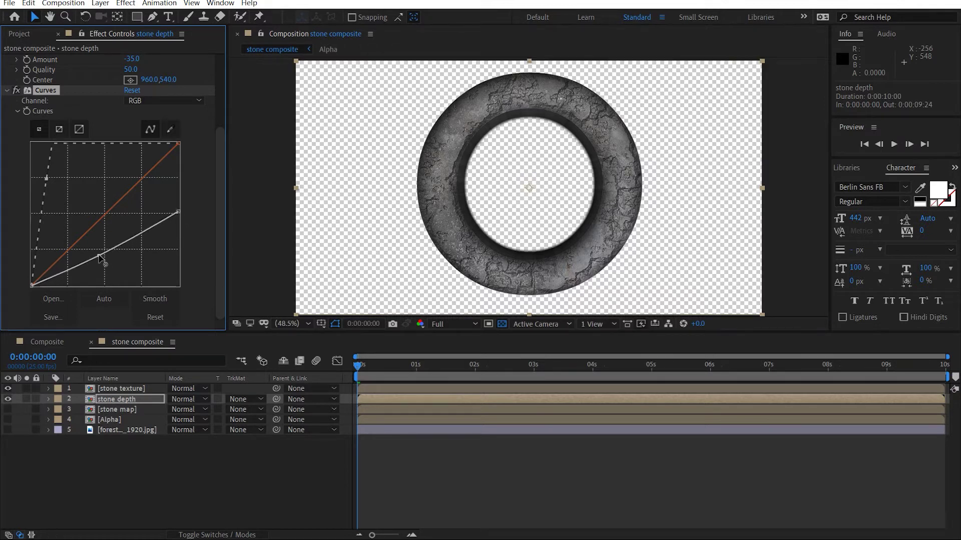
Collapse the stone depth layer's Tint, CC Radial Blur and Curves settings and turn off the composition's transparency grid
scroll(49, 147, up, 5)
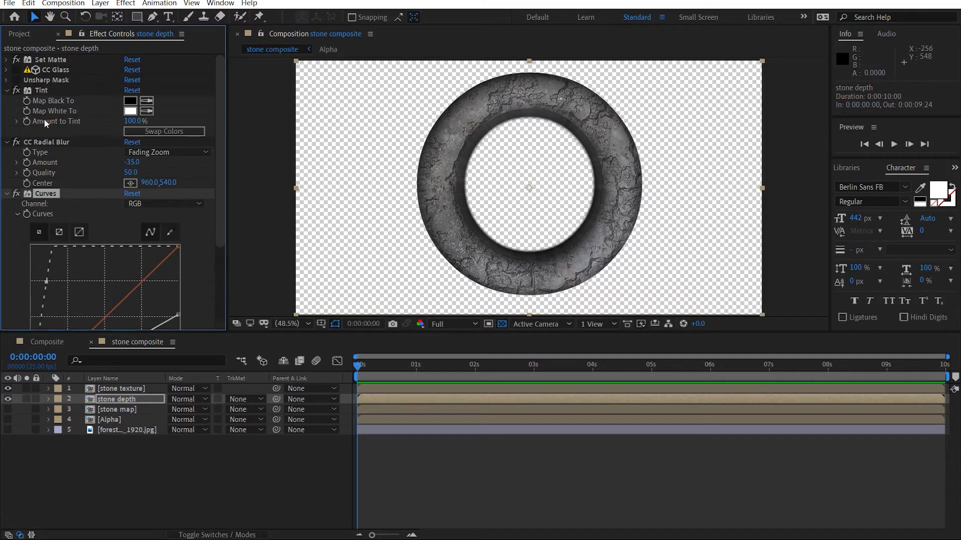
click(7, 90)
click(7, 100)
click(7, 111)
key(slash)
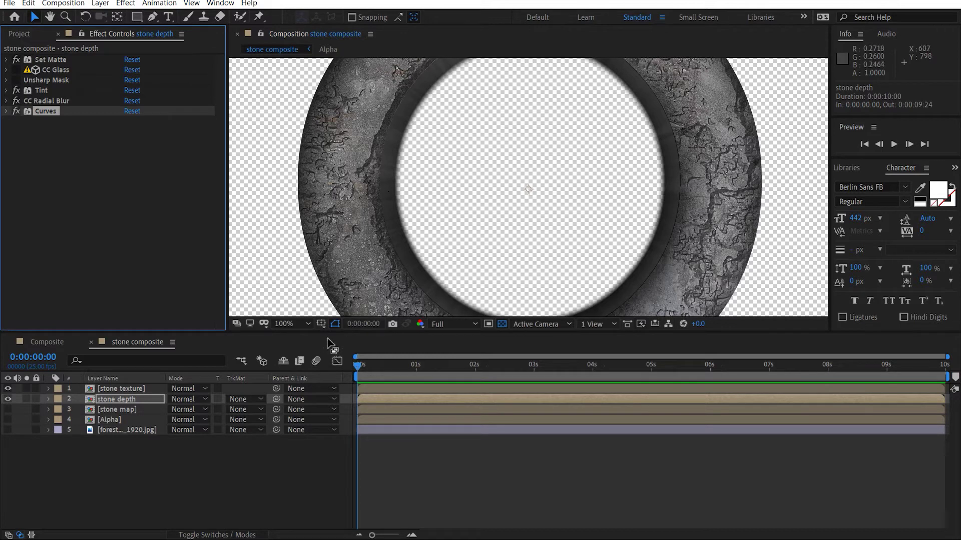
click(284, 323)
click(310, 113)
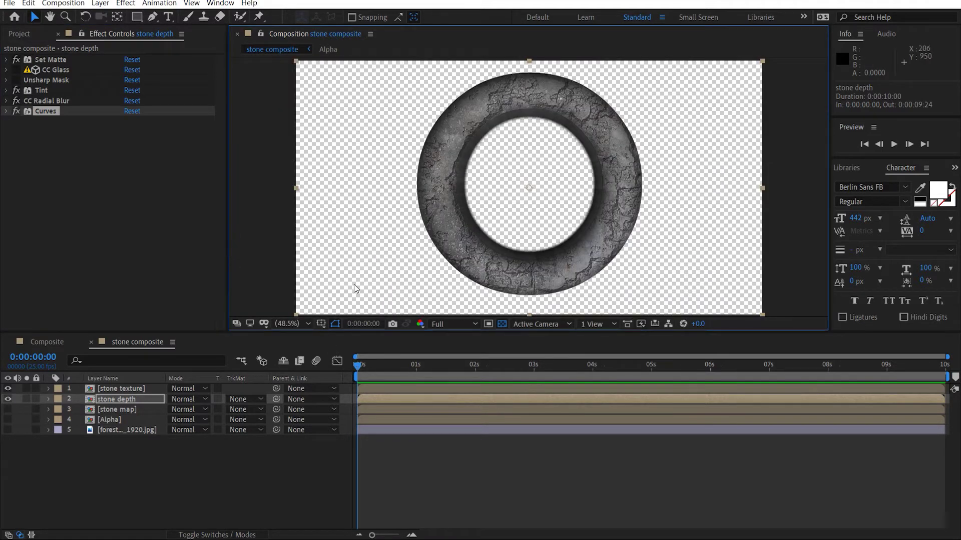
click(503, 323)
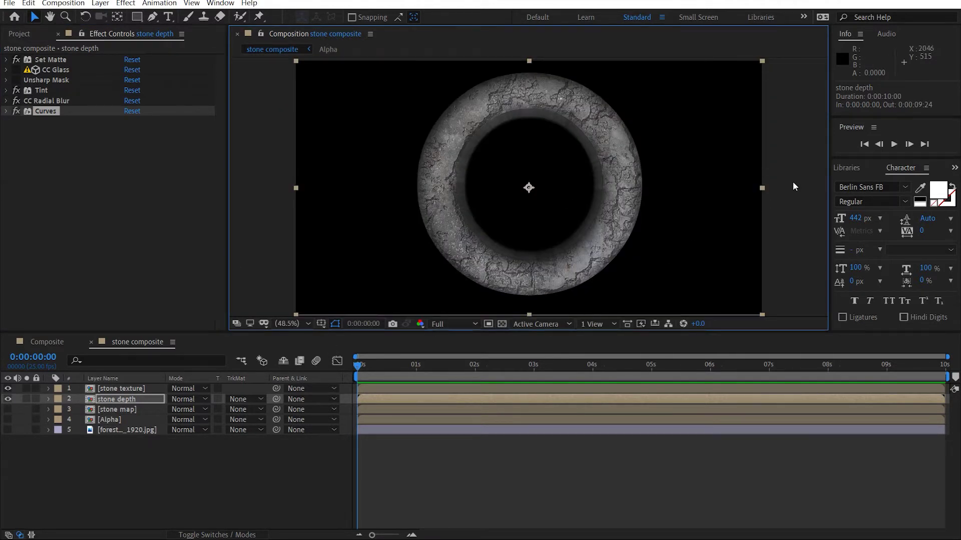
Add a white Parallel light with an intensity of 252% to the composition
click(202, 446)
click(185, 470)
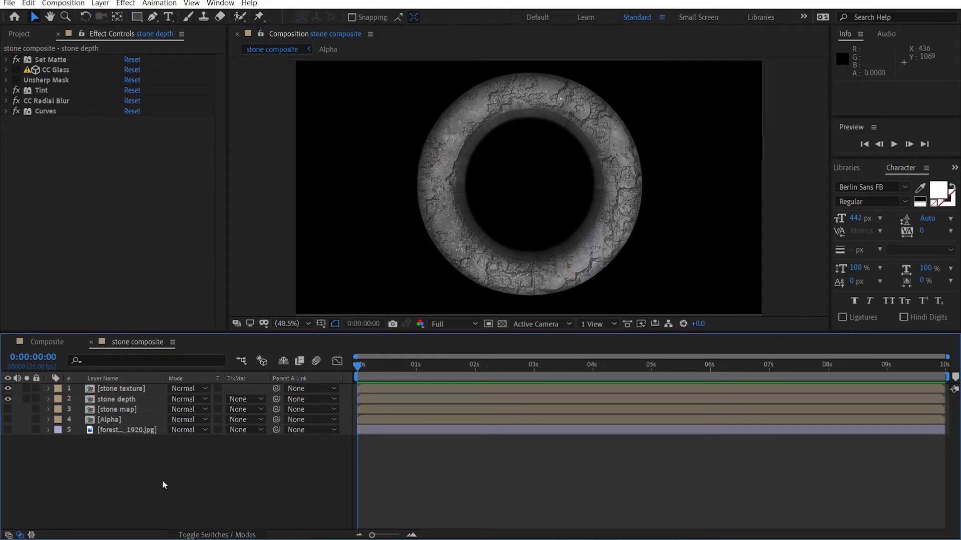
key(ctrl+alt+shift+l)
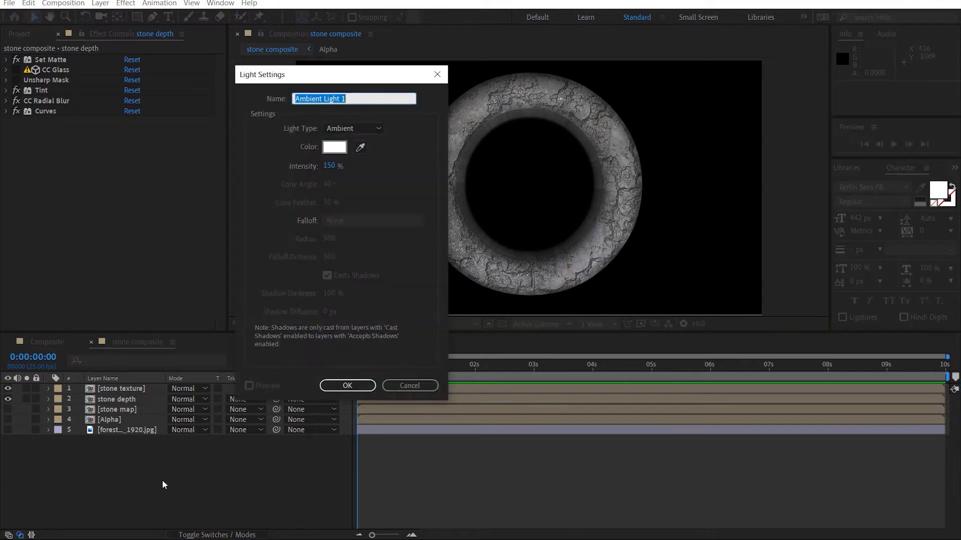
click(381, 134)
click(356, 144)
drag(331, 168, 388, 167)
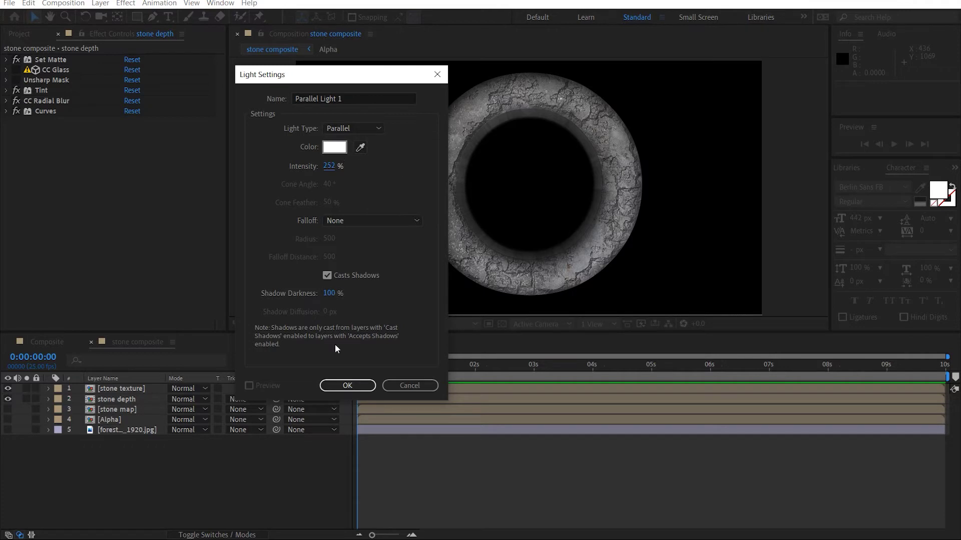
click(345, 386)
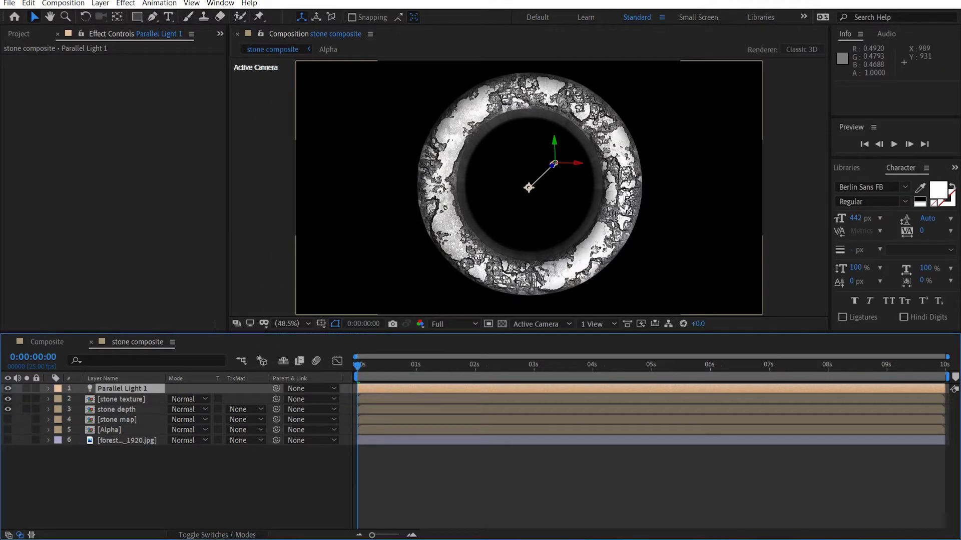
Move the parallel light up and left to about -22, -126 and shift its point of interest to about 1014, 622
drag(558, 166, 544, 136)
key(period)
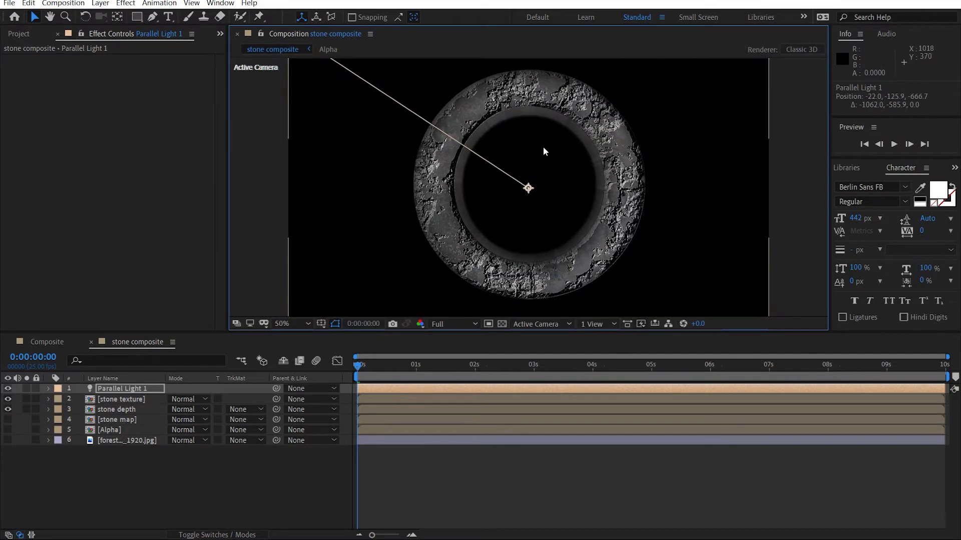
key(period)
key(period)
key(comma)
key(comma)
drag(527, 188, 542, 208)
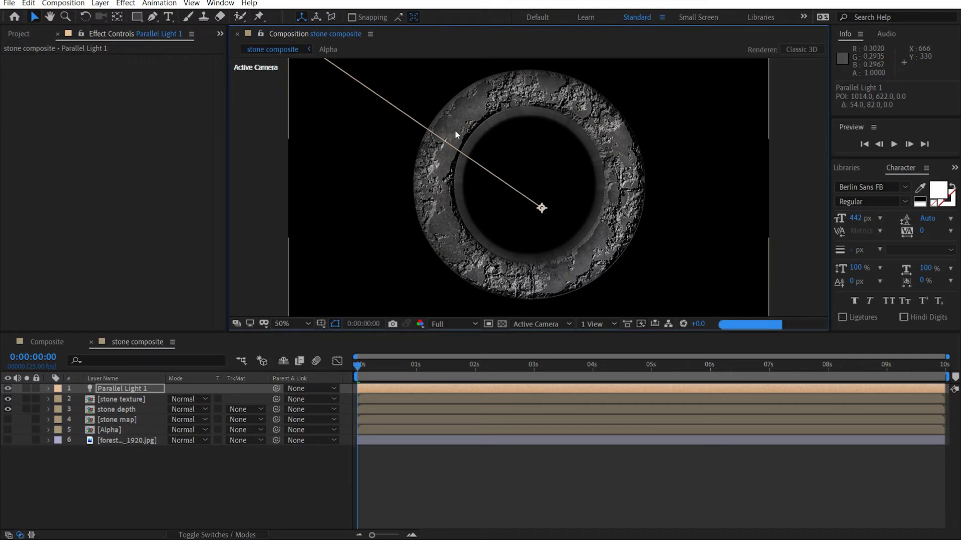
Move the parallel light farther beyond the frame's upper-left corner, to about -166, -357
scroll(560, 179, down, 3)
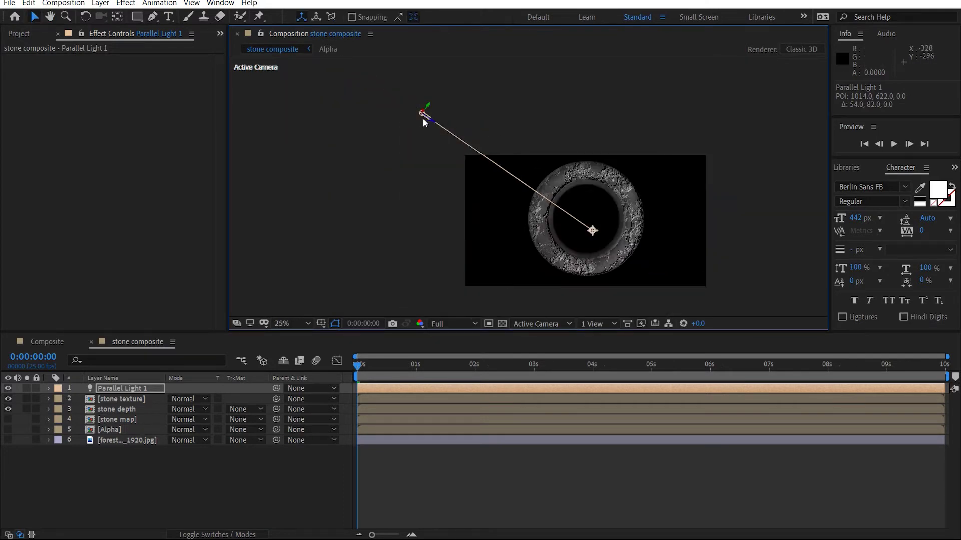
drag(425, 121, 398, 80)
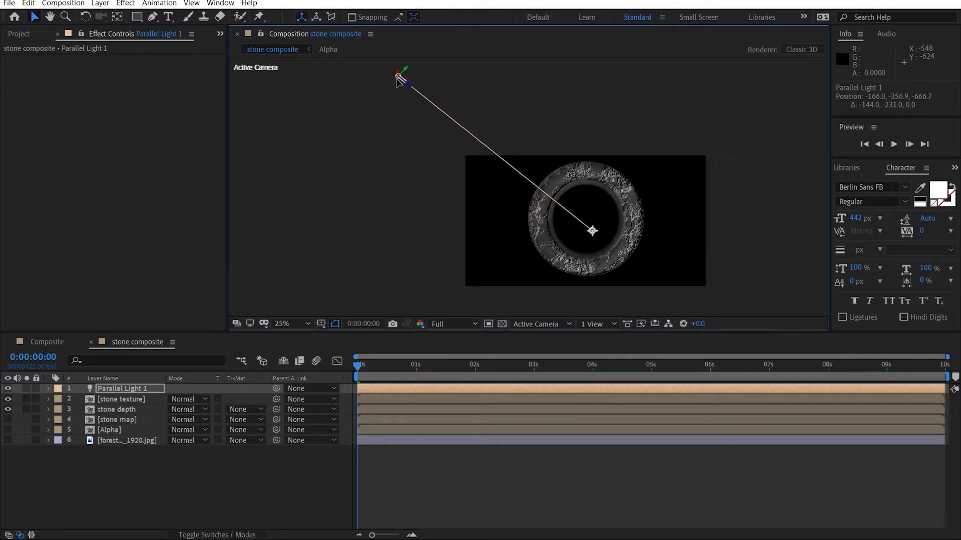
scroll(620, 203, up, 4)
scroll(620, 203, down, 2)
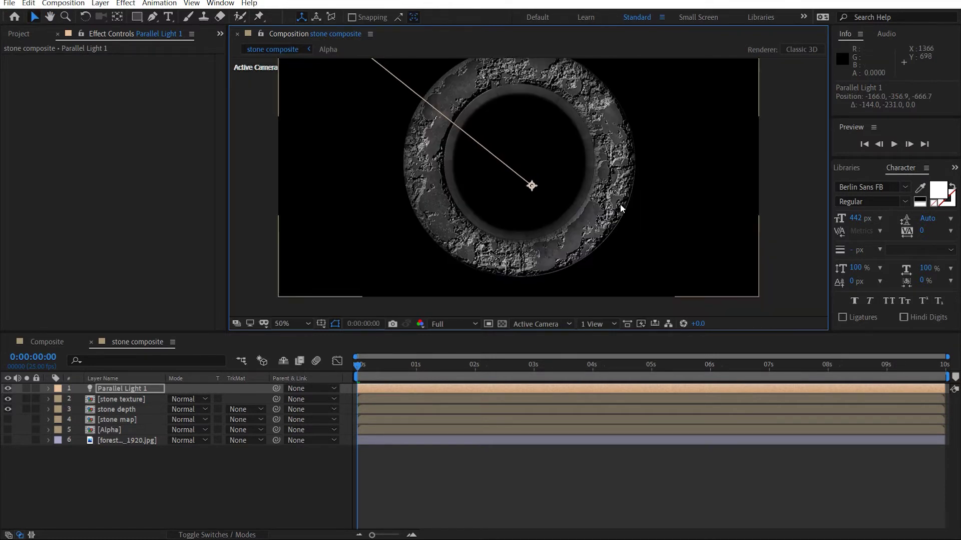
drag(571, 205, 572, 227)
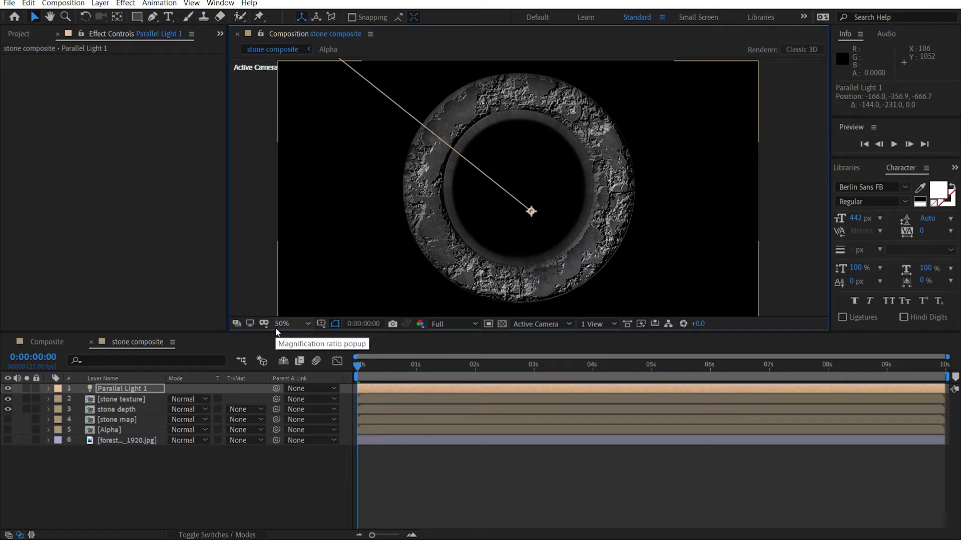
Add a white Ambient light with an intensity of 80% to brighten the ring's shadows
key(ctrl+alt+shift+l)
click(353, 131)
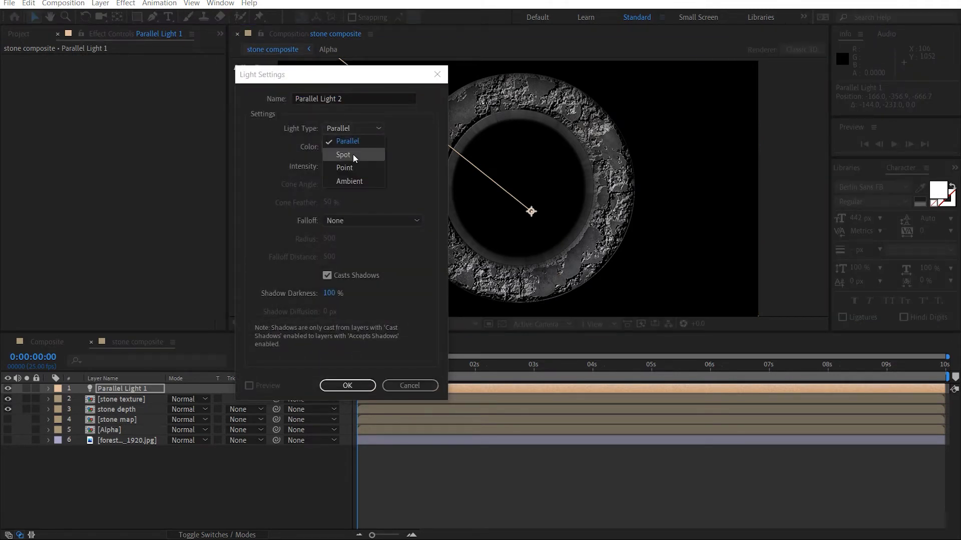
click(353, 181)
click(337, 165)
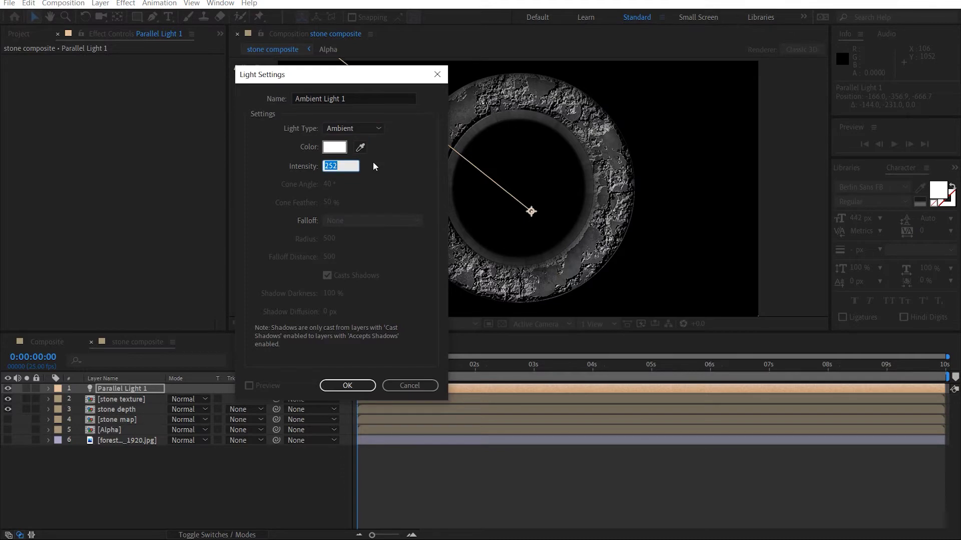
key(Return)
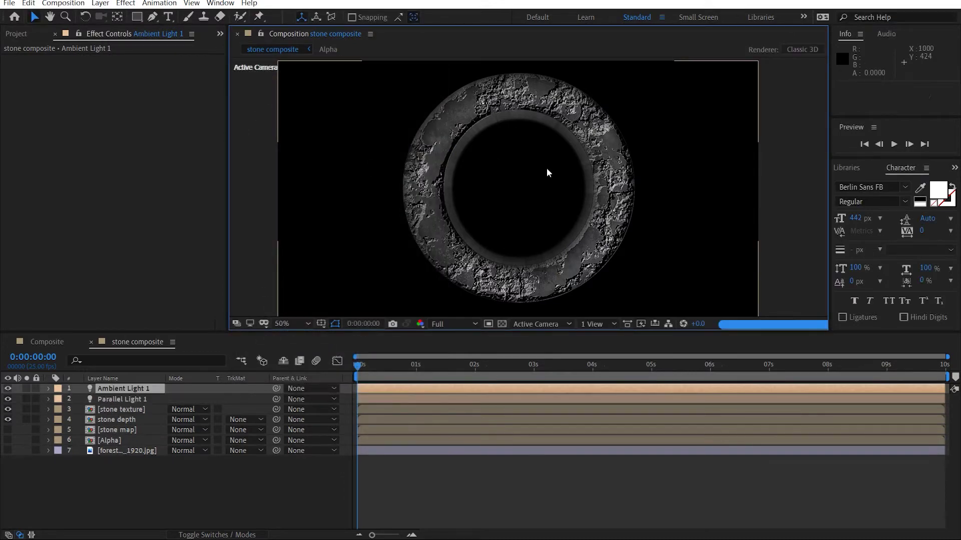
scroll(574, 161, up, 2)
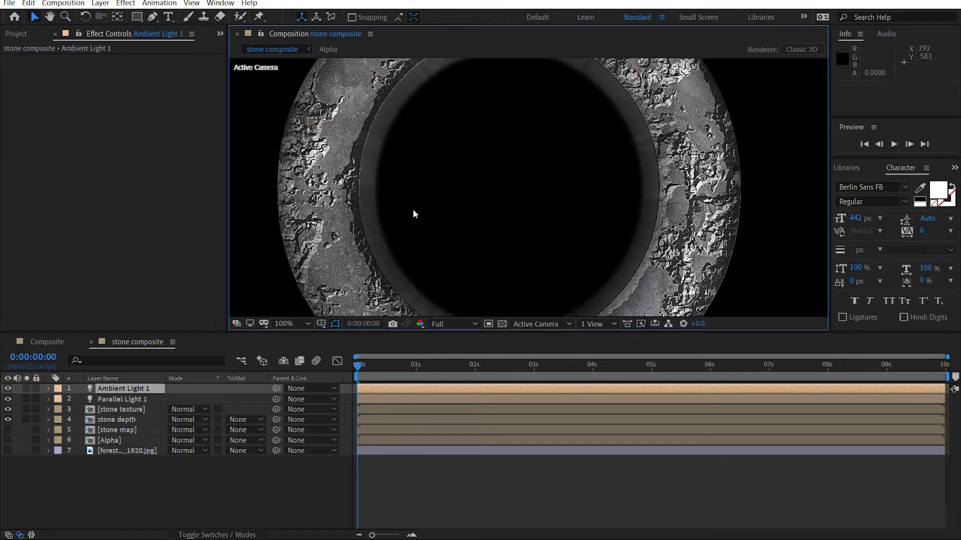
scroll(395, 200, down, 2)
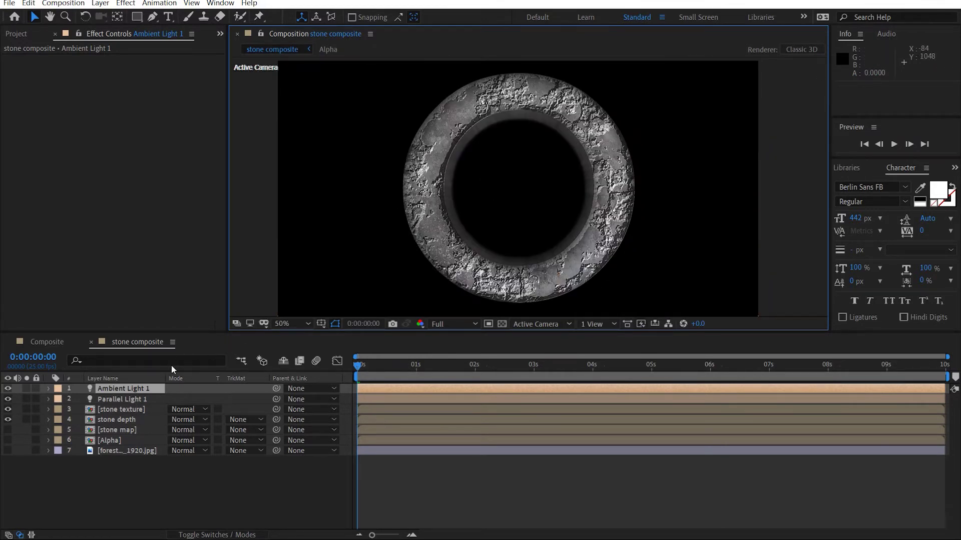
Add a white Point light with no falloff and an intensity of 232%
key(ctrl+alt+shift+l)
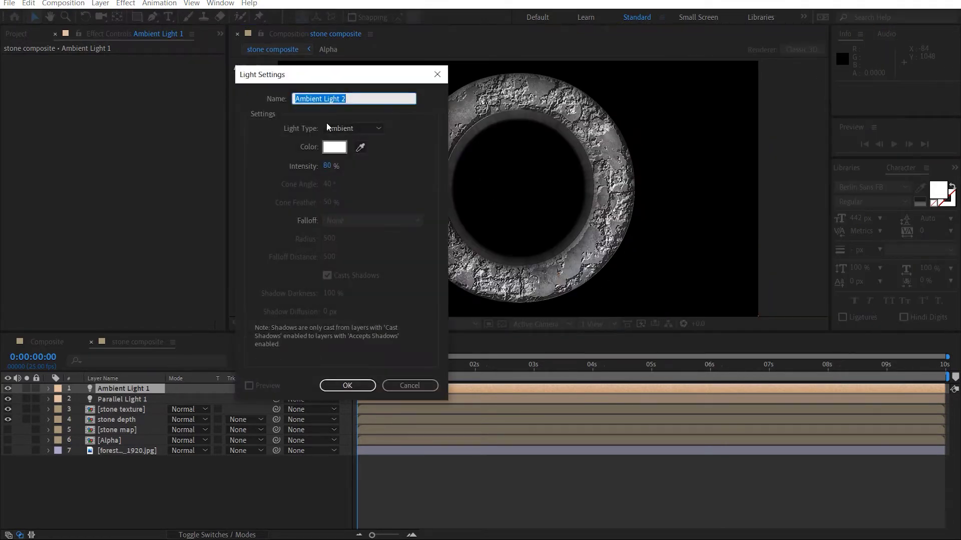
click(348, 129)
click(354, 167)
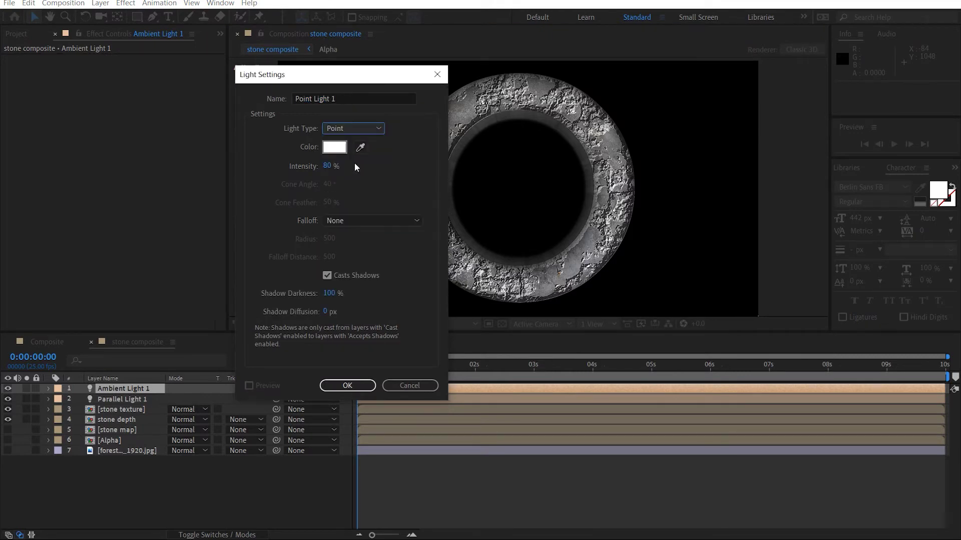
drag(329, 166, 422, 160)
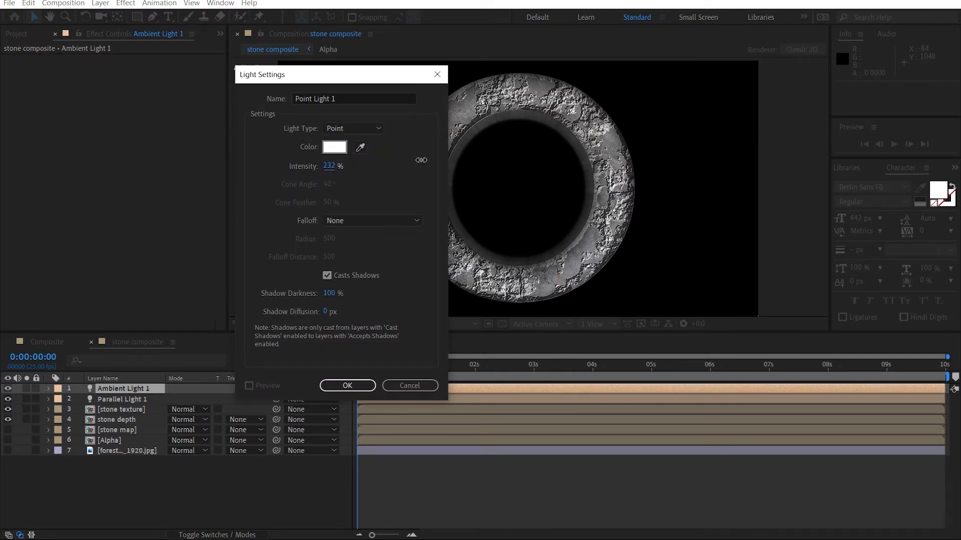
click(346, 385)
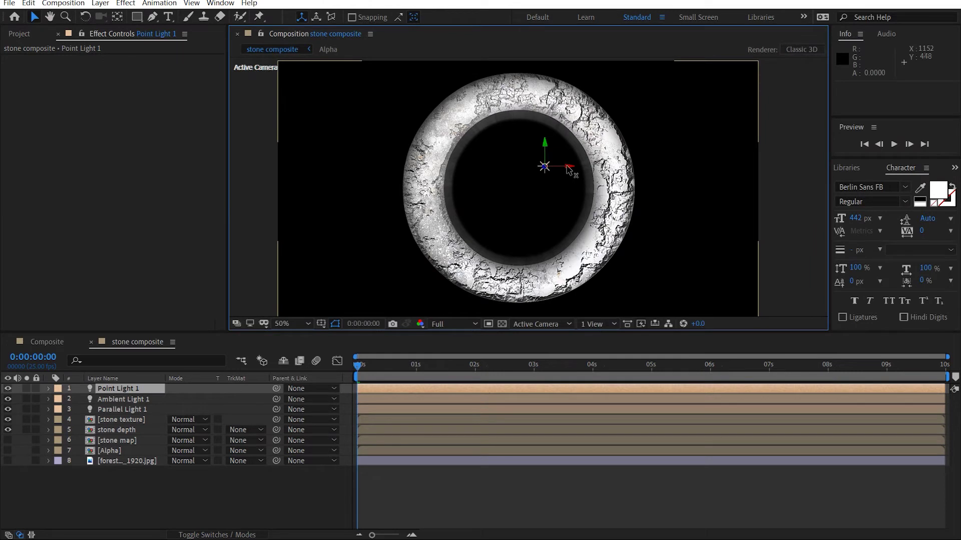
Move the point light past the frame's upper-left corner, to about X 122, Y 90
drag(567, 170, 403, 161)
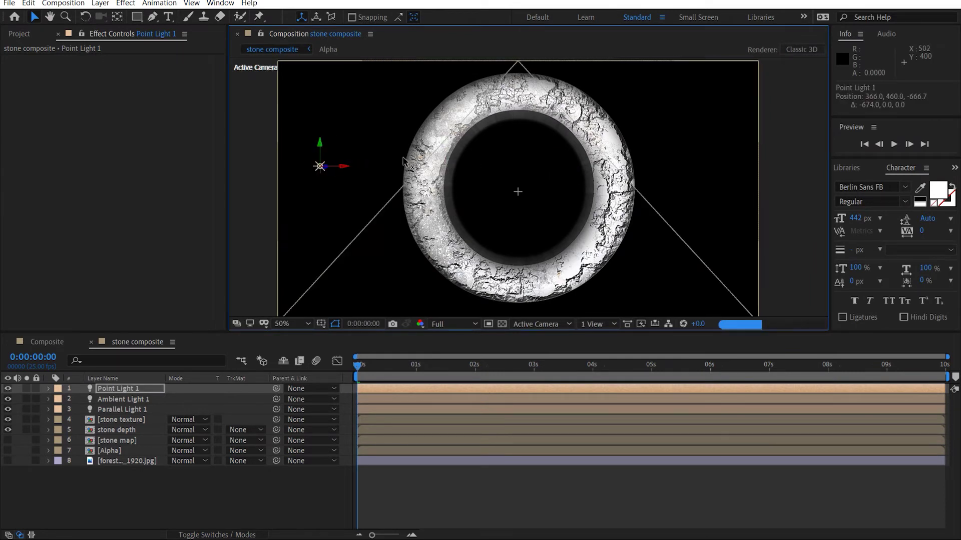
click(321, 152)
click(321, 158)
drag(322, 130, 332, 62)
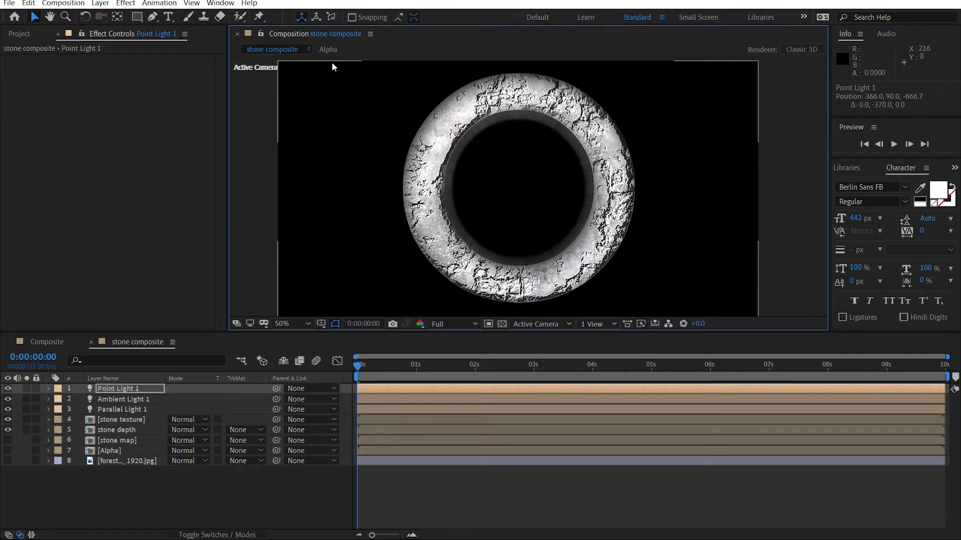
key(comma)
drag(430, 118, 403, 121)
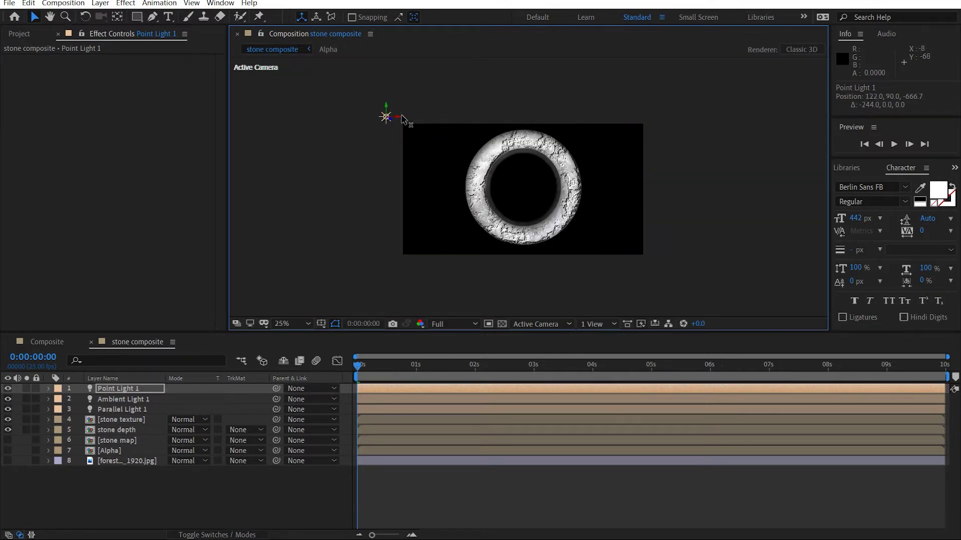
Lower the point light's intensity to 94% and raise the light to about Y 2
key(t)
drag(179, 412, 88, 408)
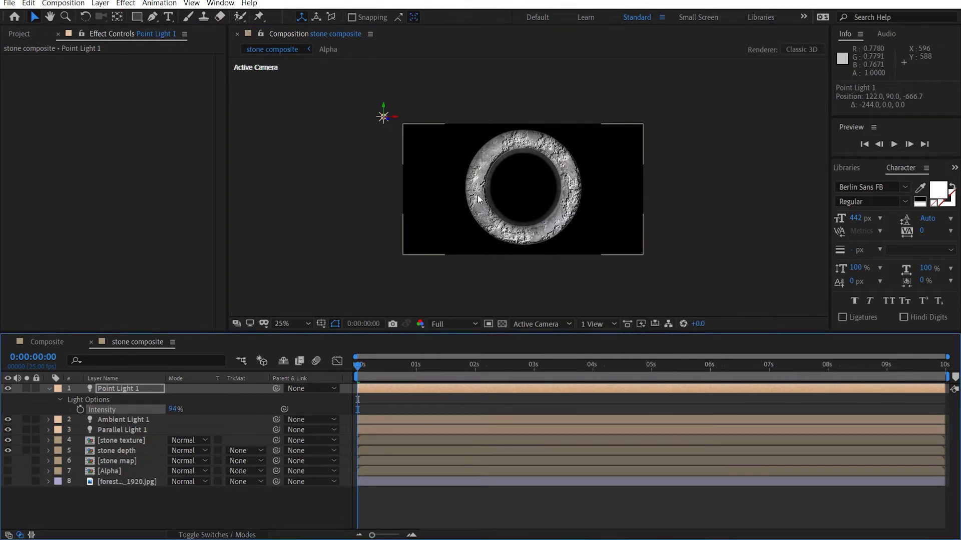
scroll(478, 199, up, 2)
drag(318, 75, 319, 46)
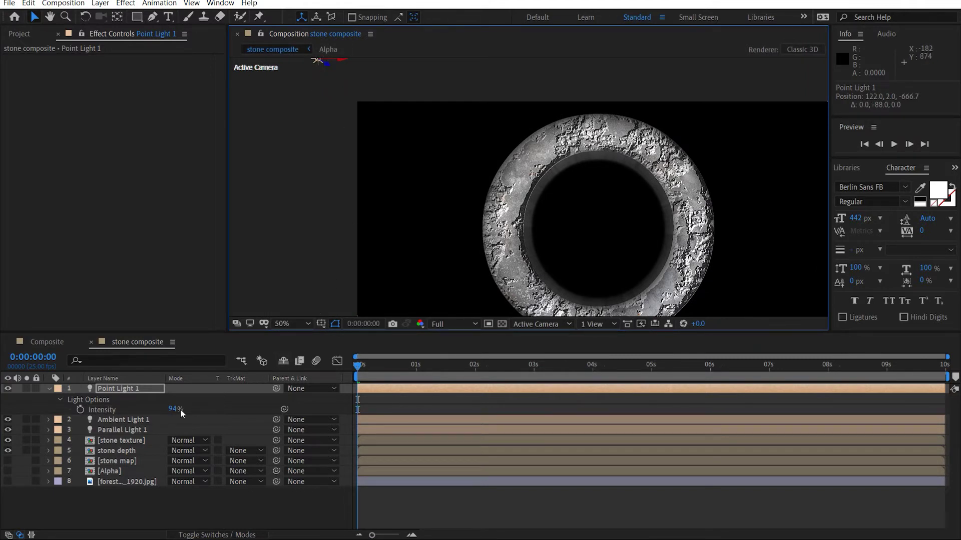
Set the point light's intensity to 50% and collapse its layer properties
click(178, 409)
text(50)
key(Return)
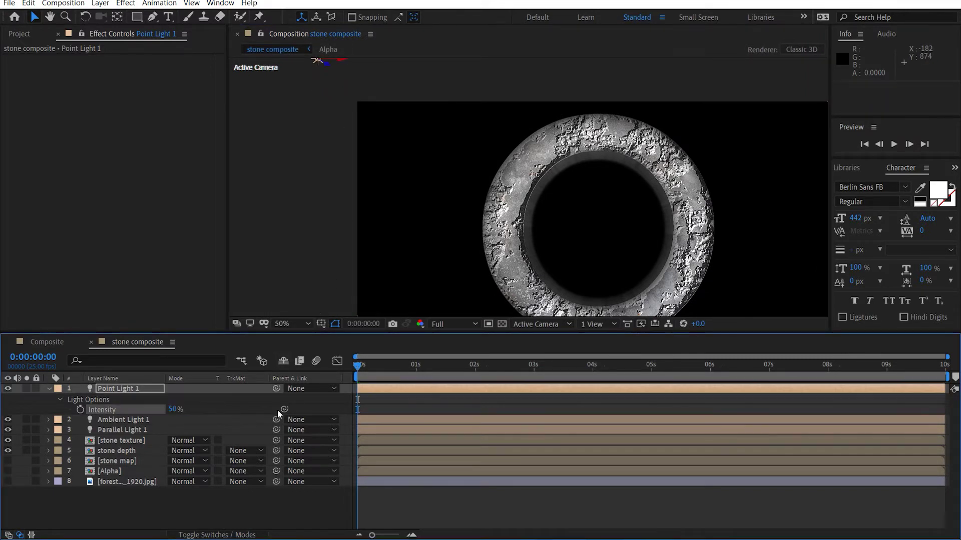
drag(579, 234, 508, 200)
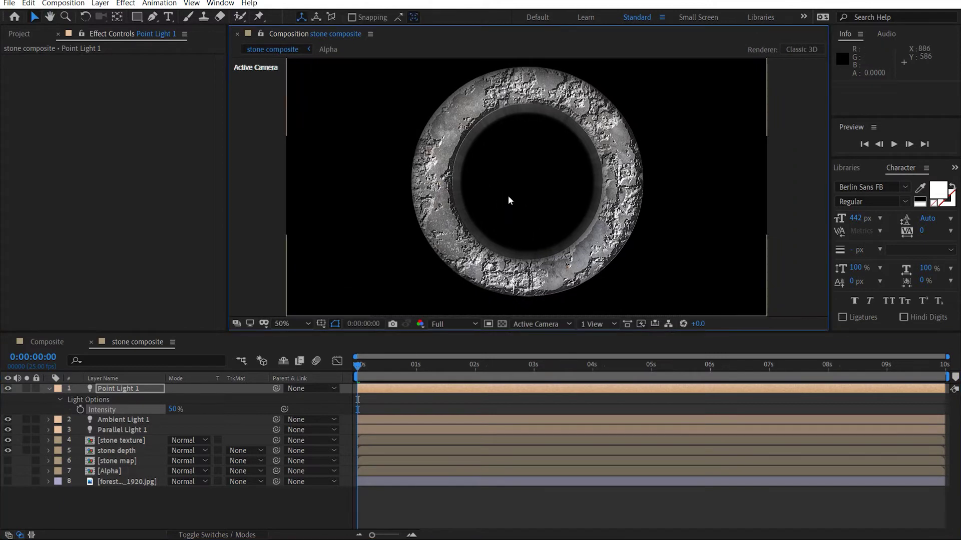
click(49, 389)
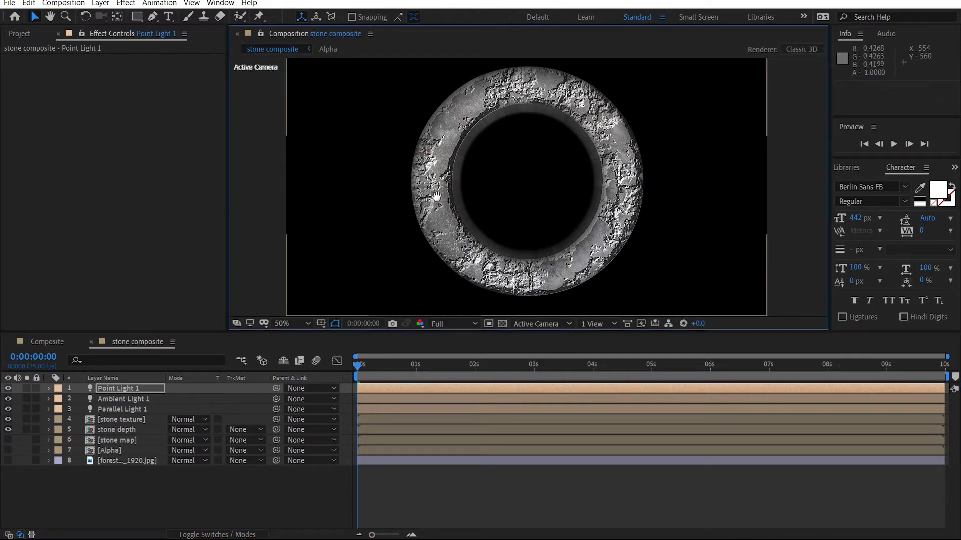
drag(443, 196, 511, 244)
key(period)
key(period)
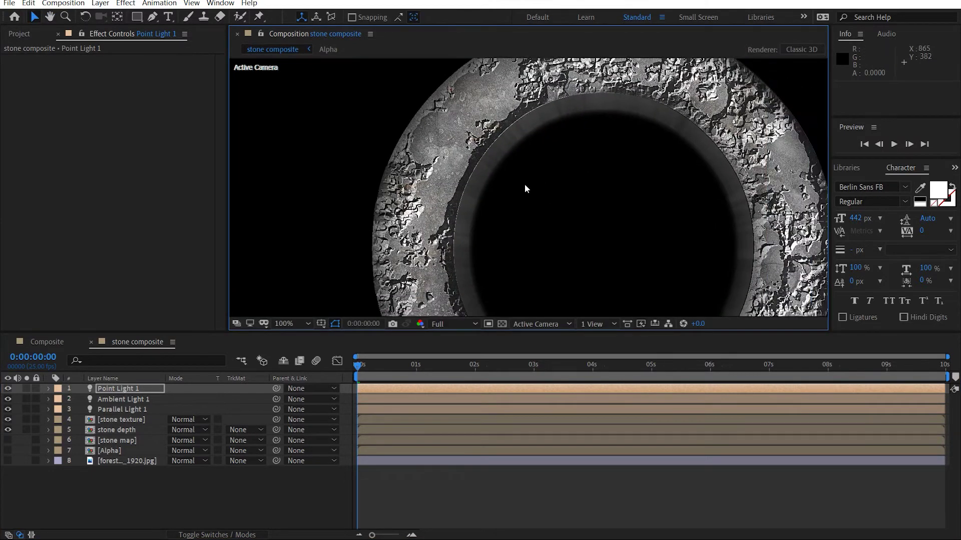
click(290, 323)
click(304, 106)
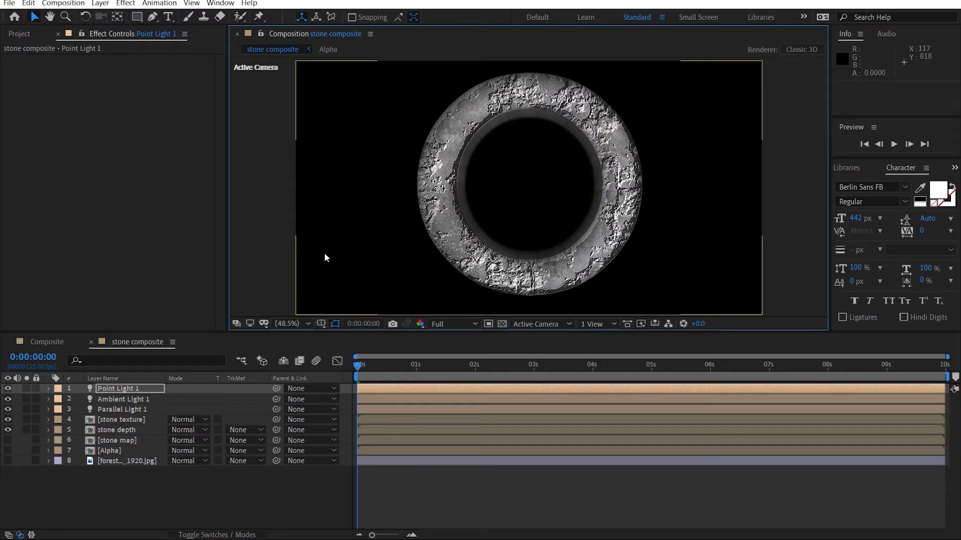
Create a black 1920 × 1080 px solid named "cracks" above the lights
key(ctrl+y)
text(cracks)
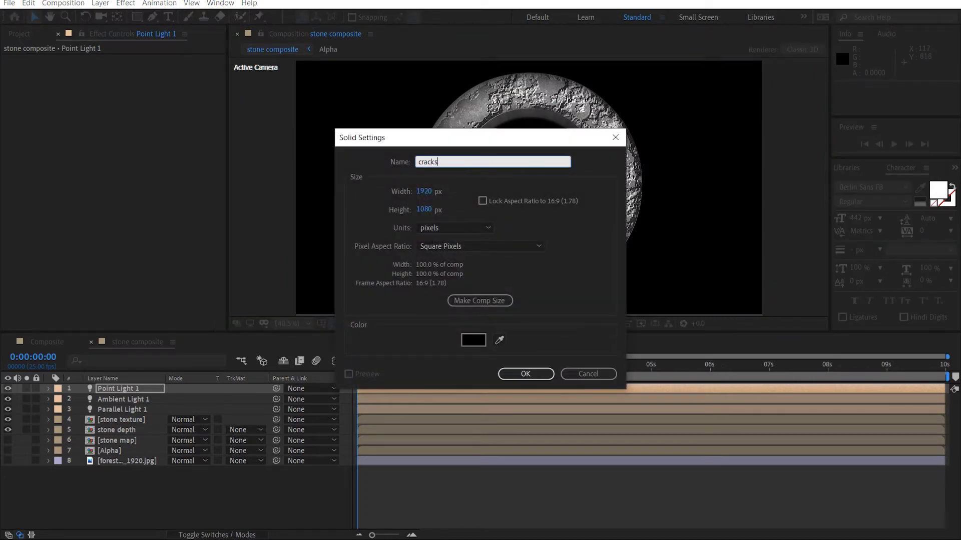
key(Return)
Apply the Cell Pattern effect to the "cracks" solid and set its pattern type to Crystals HQ
key(ctrl+space)
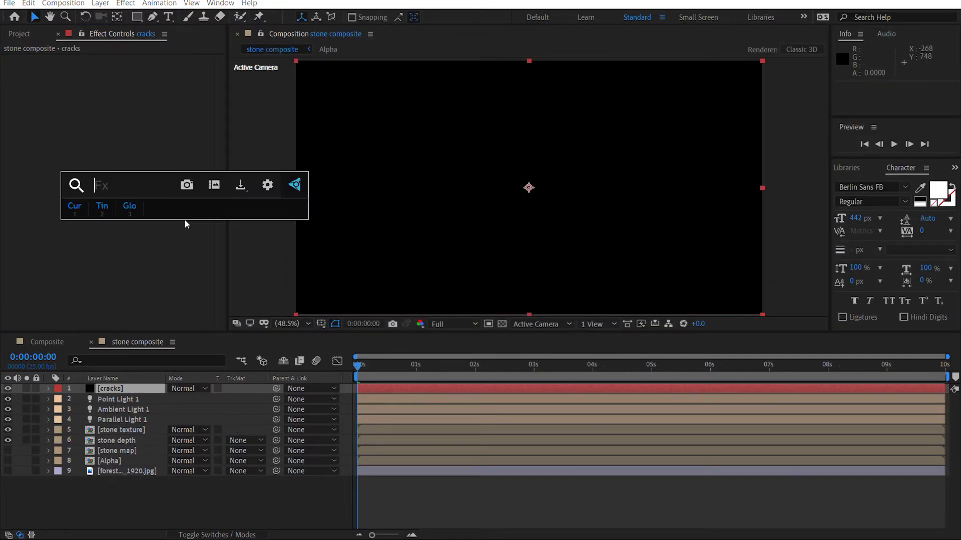
text(cell)
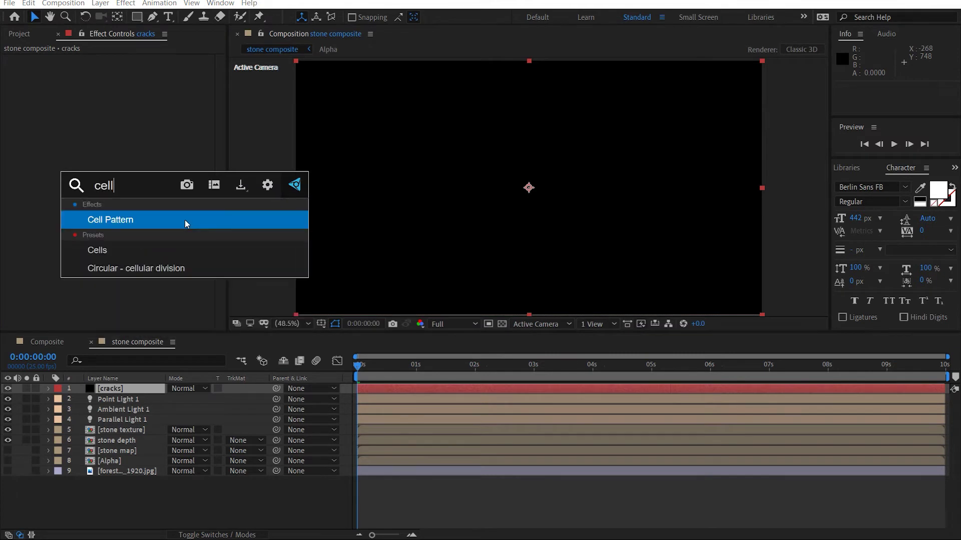
key(Return)
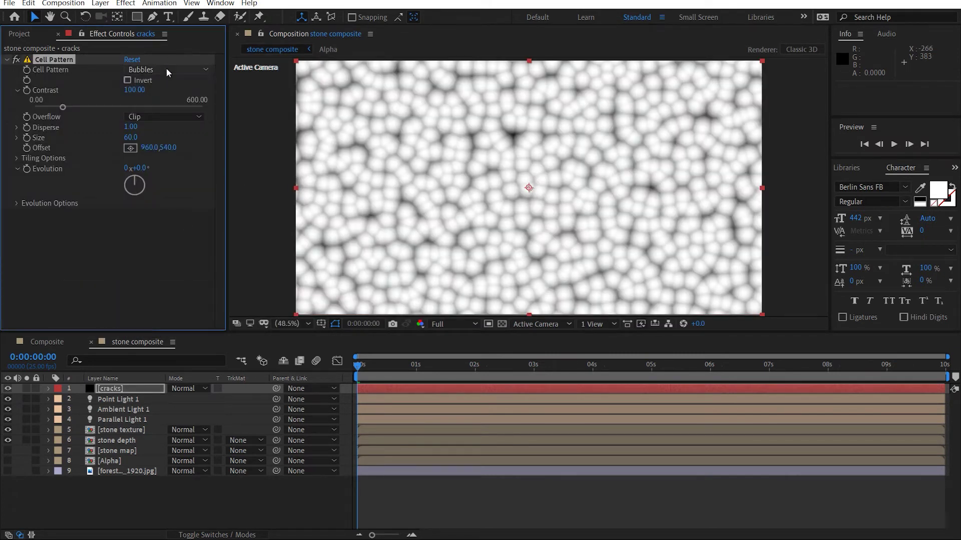
click(166, 69)
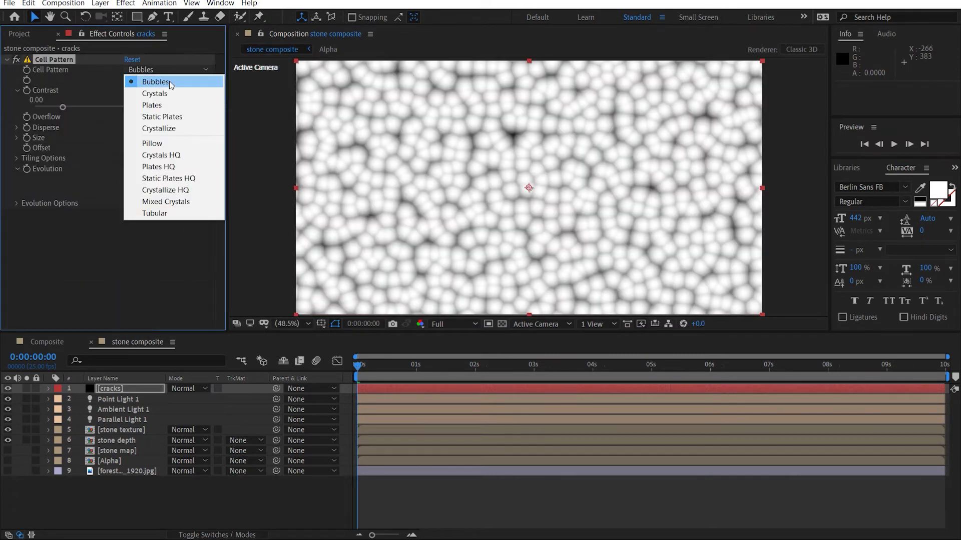
click(168, 155)
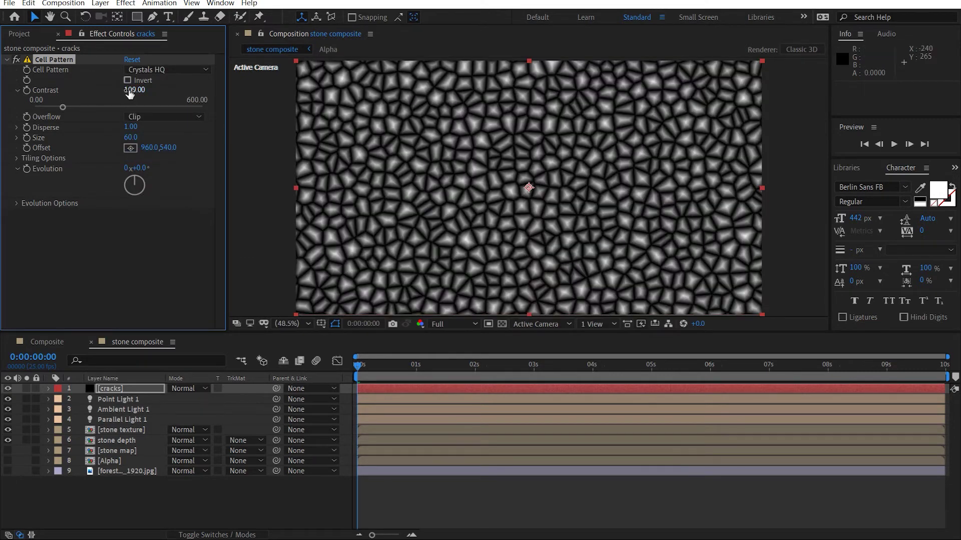
Set the cell pattern's contrast to 774 and its size to 131, and collapse the effect
drag(129, 93, 555, 95)
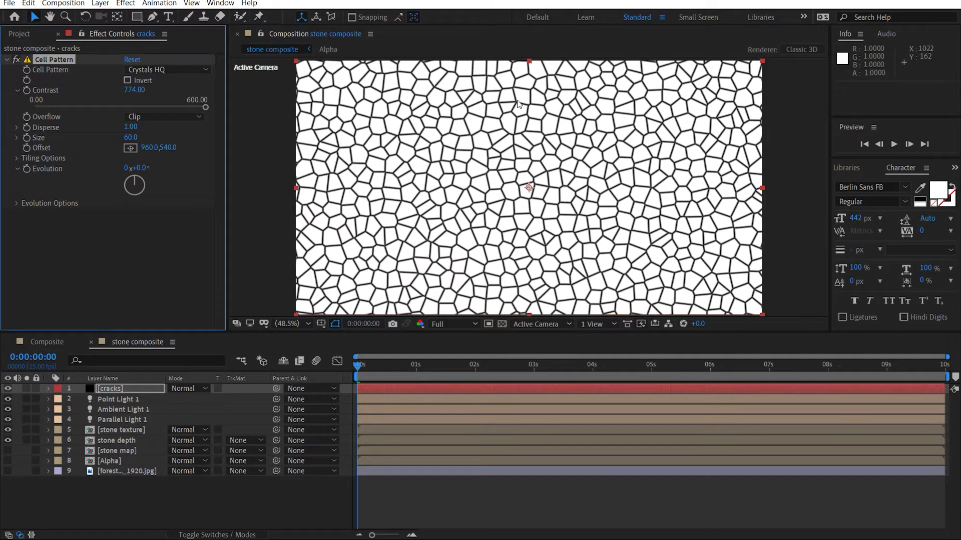
drag(130, 137, 171, 138)
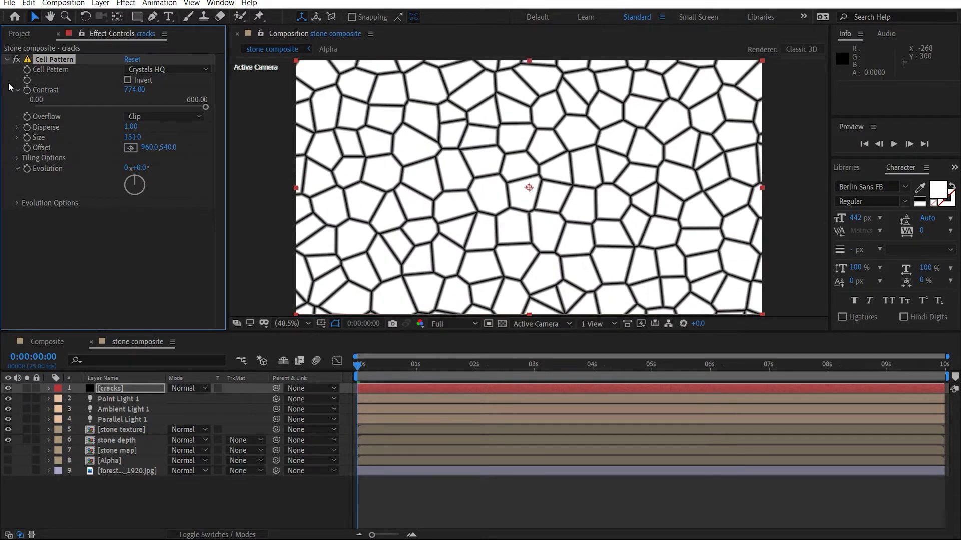
click(7, 60)
Add a Curves effect to the "cracks" solid and pull the RGB curve steeply up in the shadows to thin the lines
key(ctrl+space)
text(curves)
key(Return)
drag(77, 171, 45, 159)
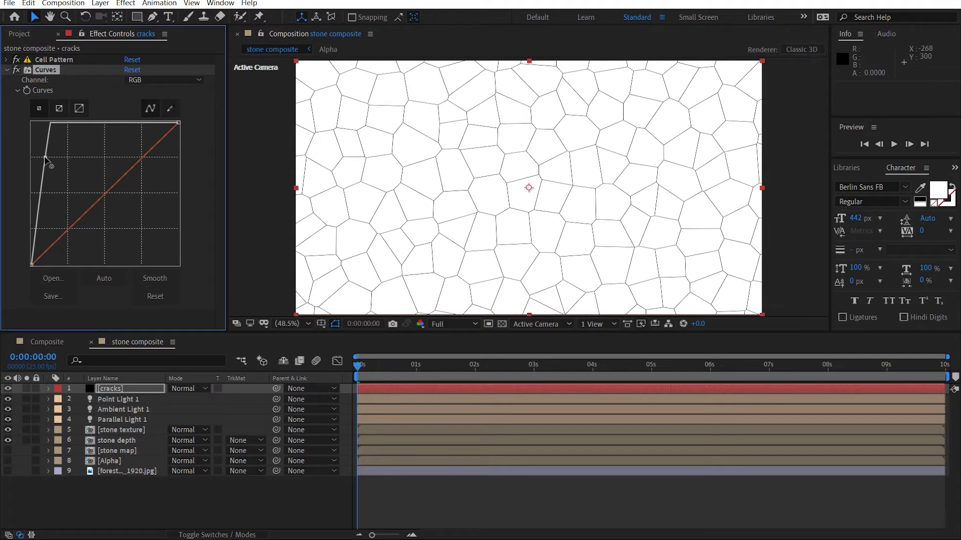
click(6, 61)
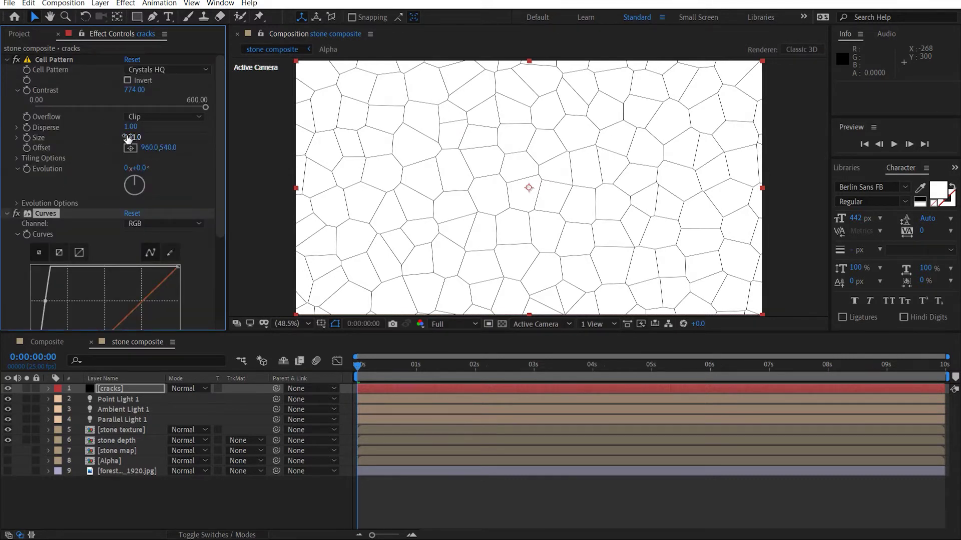
Pre-compose the "cracks" solid into a new composition named "cracks", moving all attributes into it
click(129, 390)
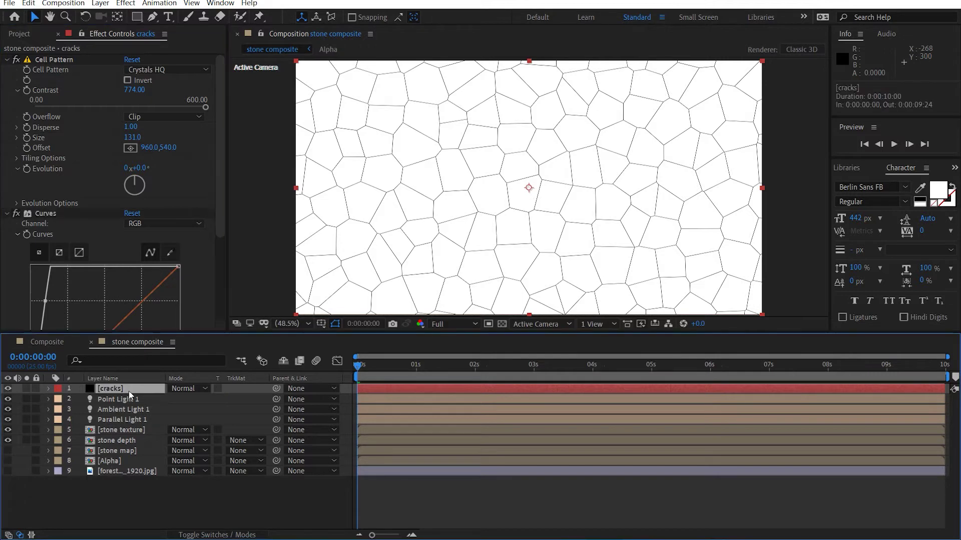
key(ctrl+shift+c)
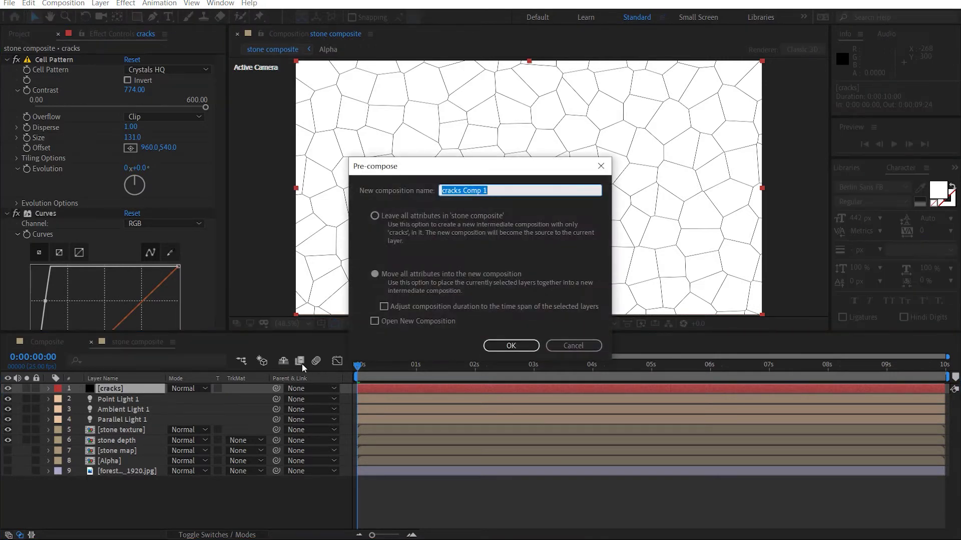
text(crac)
key(Return)
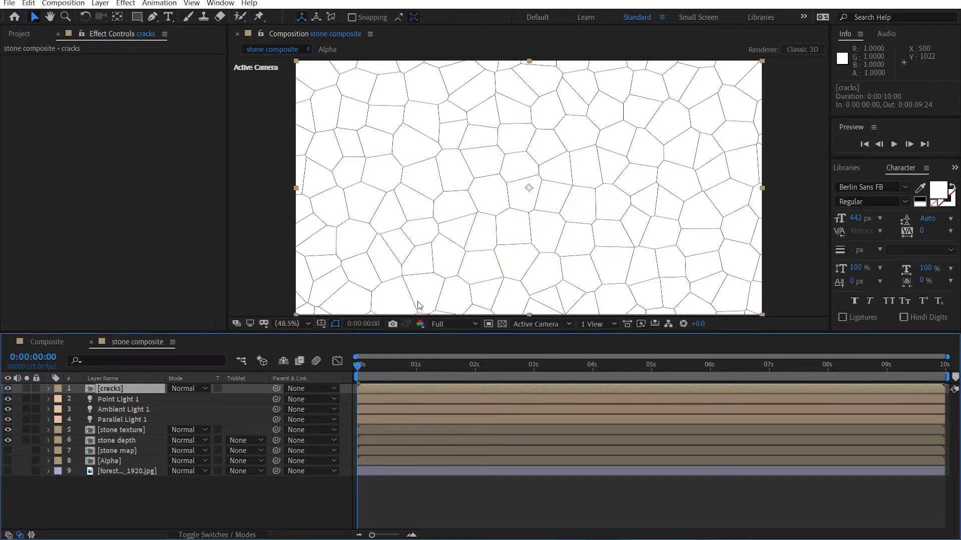
Apply Set Matte to the "cracks" precomp, taking the matte from the Alpha layer's alpha channel
key(ctrl+space)
text(set)
click(103, 216)
click(146, 70)
click(195, 144)
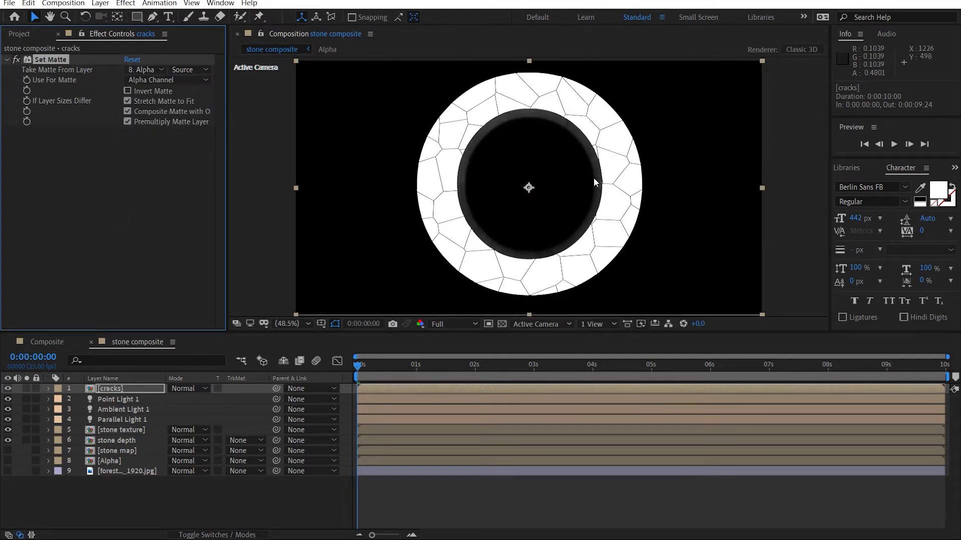
Set the "cracks" layer's blending mode to Multiply and inspect the crack lines on the ring up close
scroll(521, 178, up, 1)
scroll(521, 179, up, 2)
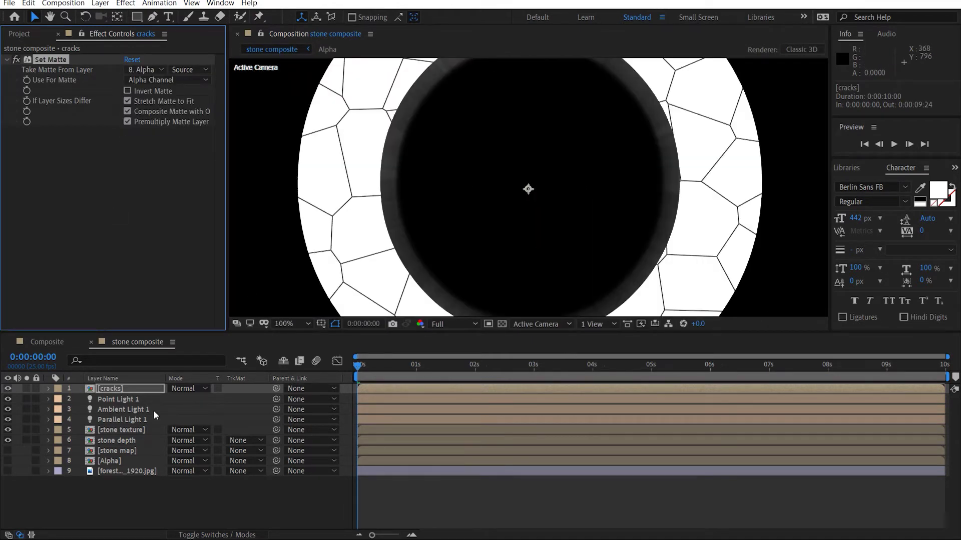
click(183, 388)
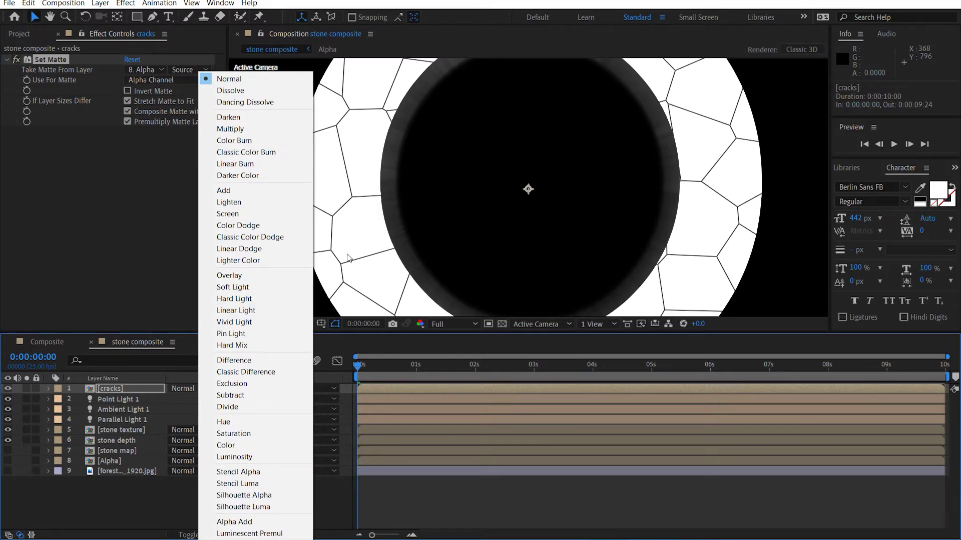
click(233, 128)
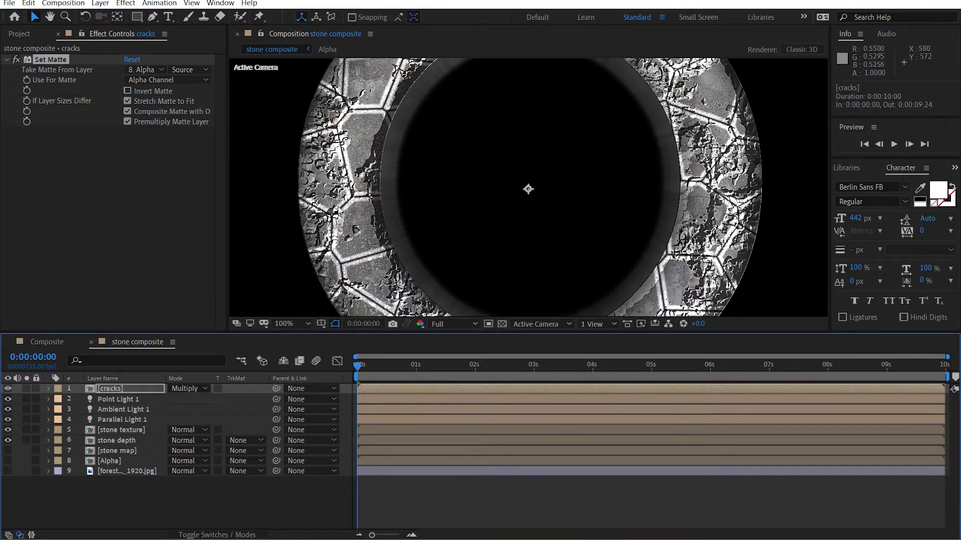
scroll(390, 188, up, 4)
drag(404, 182, 453, 163)
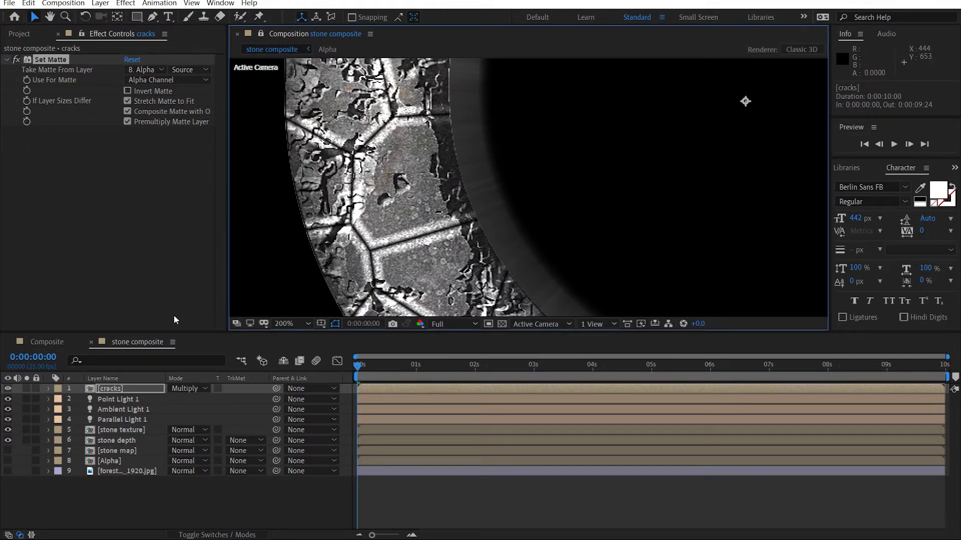
Open the "cracks" composition in its own viewer beside "stone composite" and compare the crack lines on the ring
double_click(115, 390)
drag(399, 36, 800, 150)
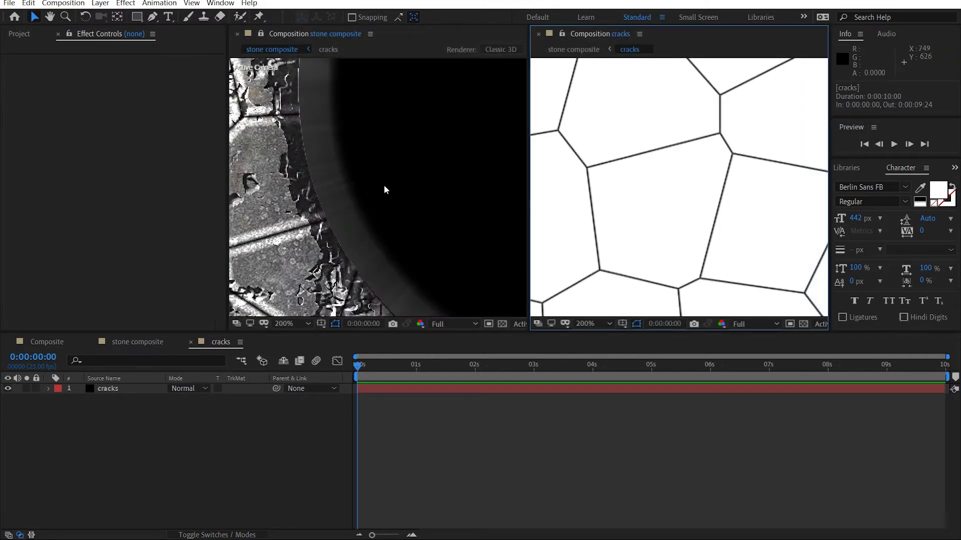
scroll(384, 189, down, 4)
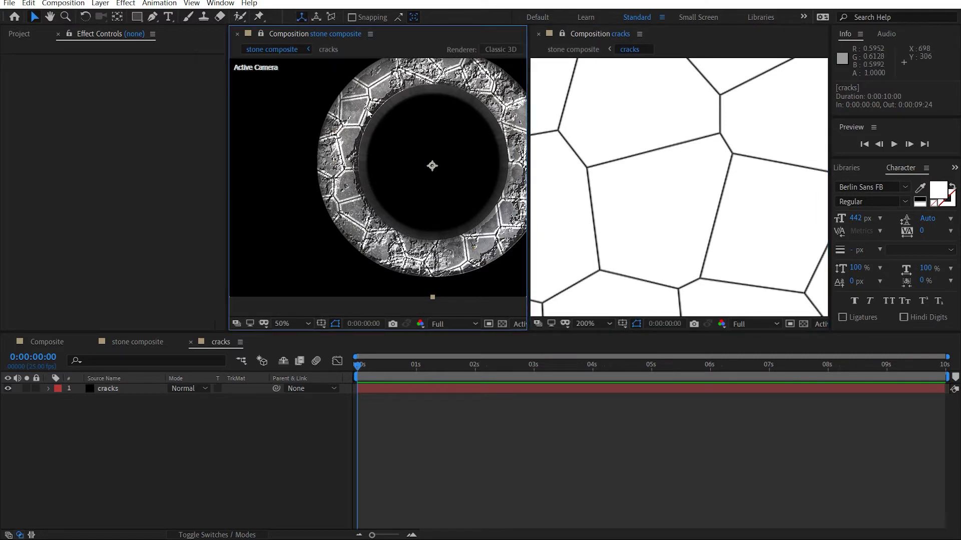
click(394, 125)
scroll(395, 125, up, 4)
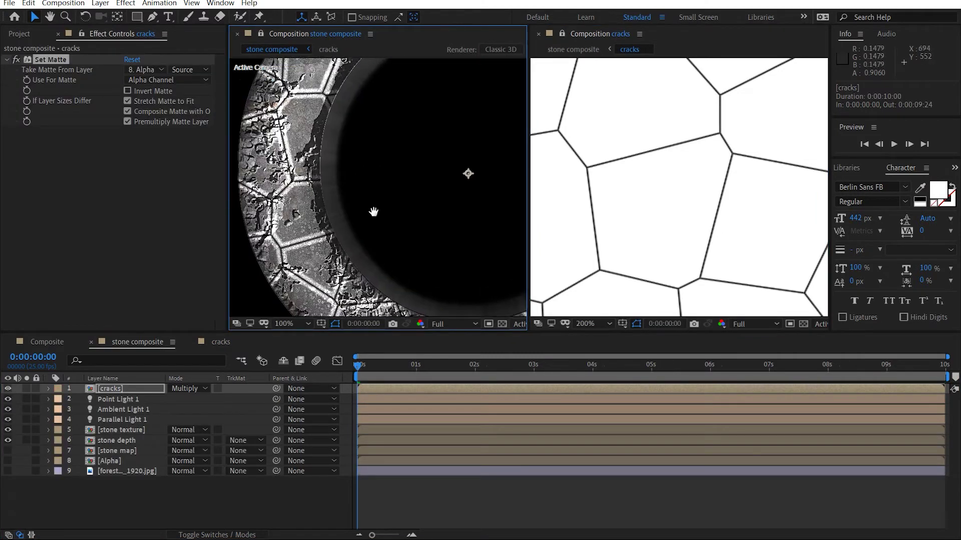
drag(331, 200, 394, 193)
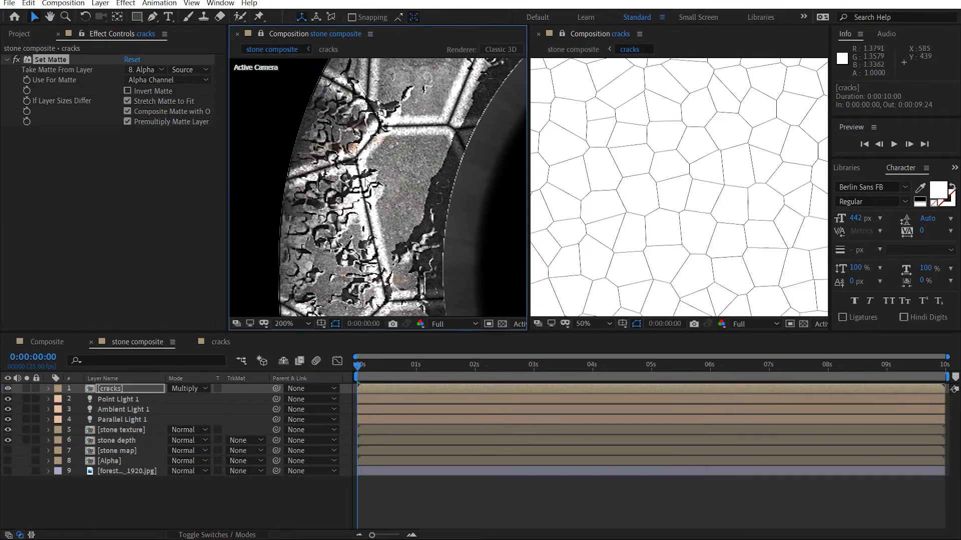
scroll(444, 168, down, 4)
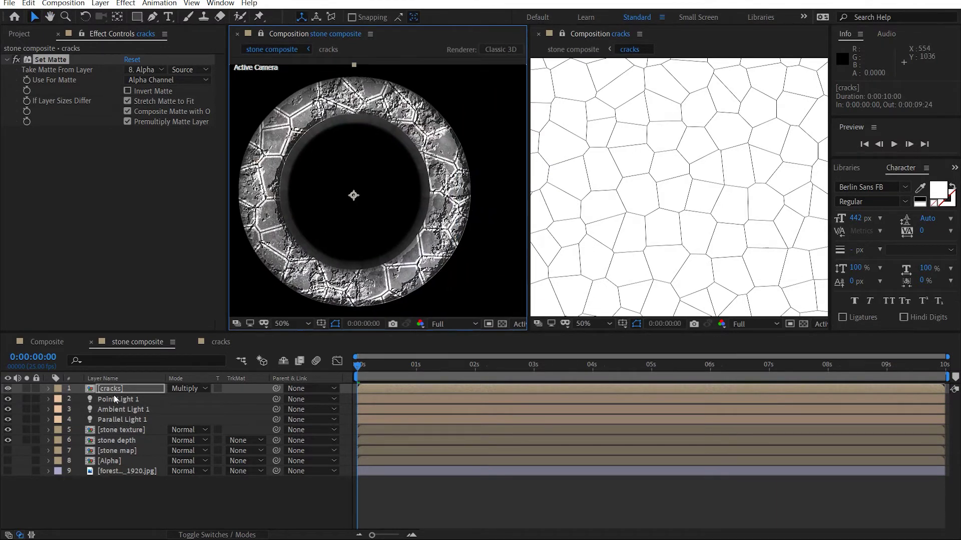
Disable and delete the Curves effect on the solid inside the "cracks" composition
click(114, 399)
click(133, 389)
click(611, 126)
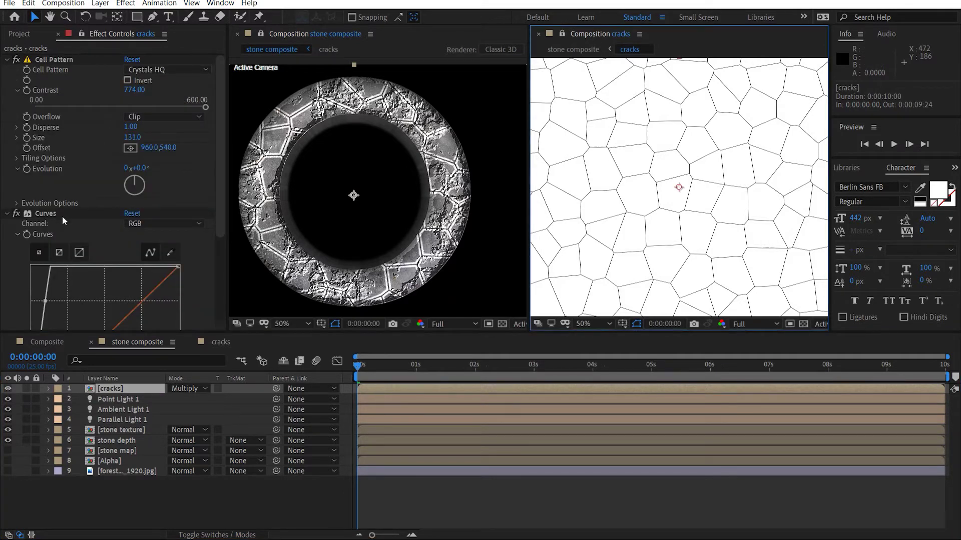
click(16, 214)
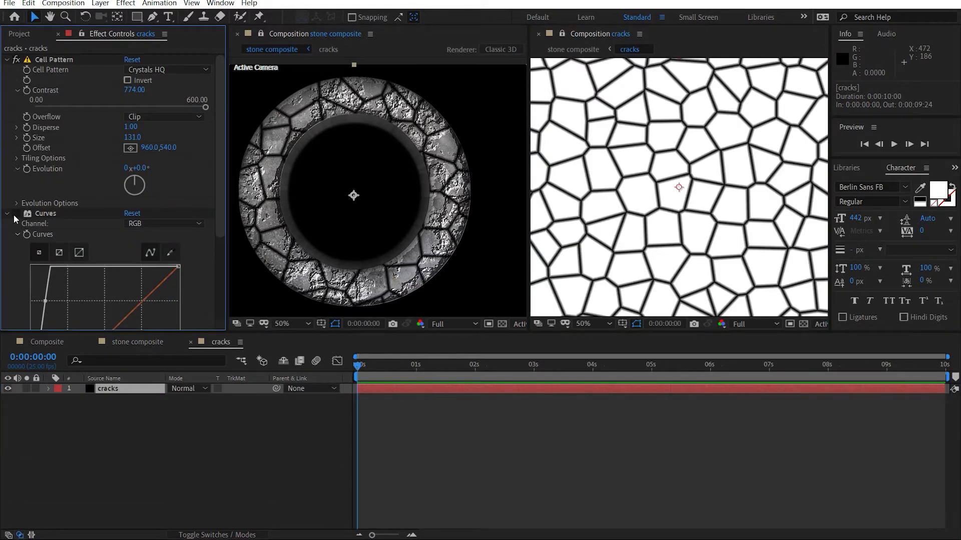
click(78, 211)
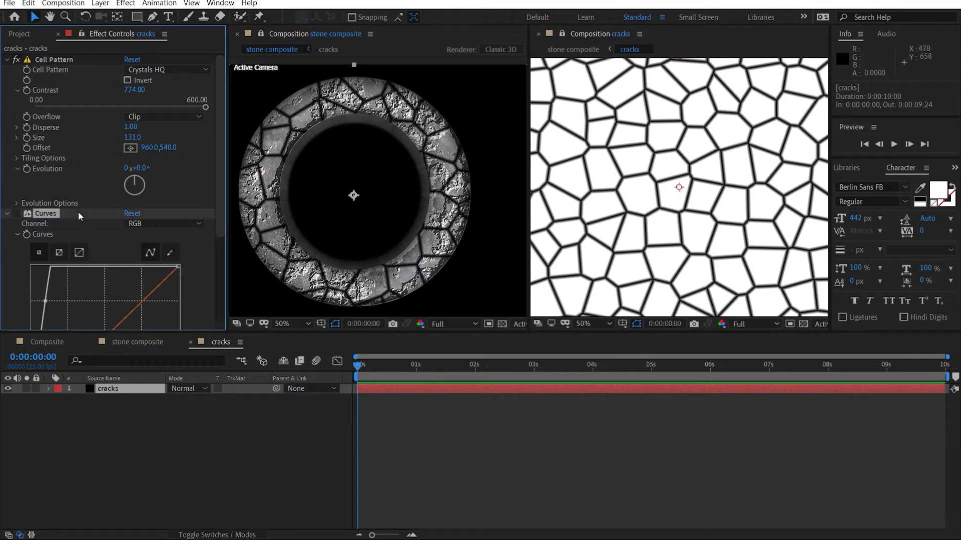
key(Delete)
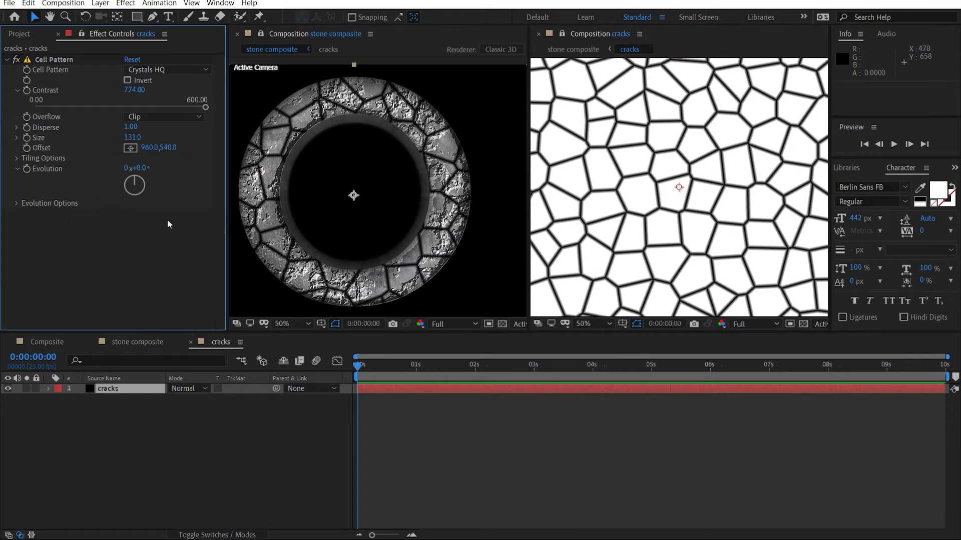
Add Curves to the "cracks" layer in "stone composite" and raise the RGB curve's shadows steeply to thin the cracks
click(121, 341)
key(ctrl+space)
text(curves)
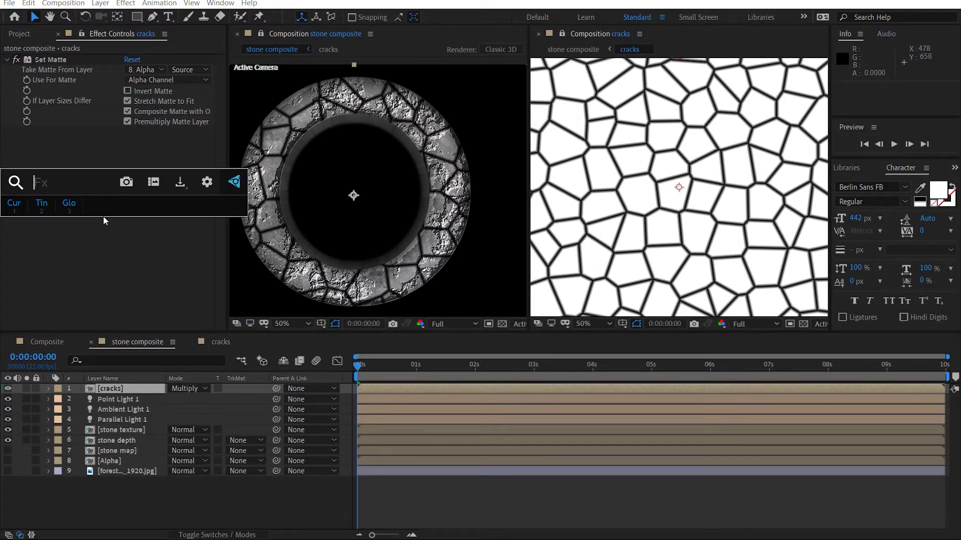
key(Return)
drag(68, 249, 63, 186)
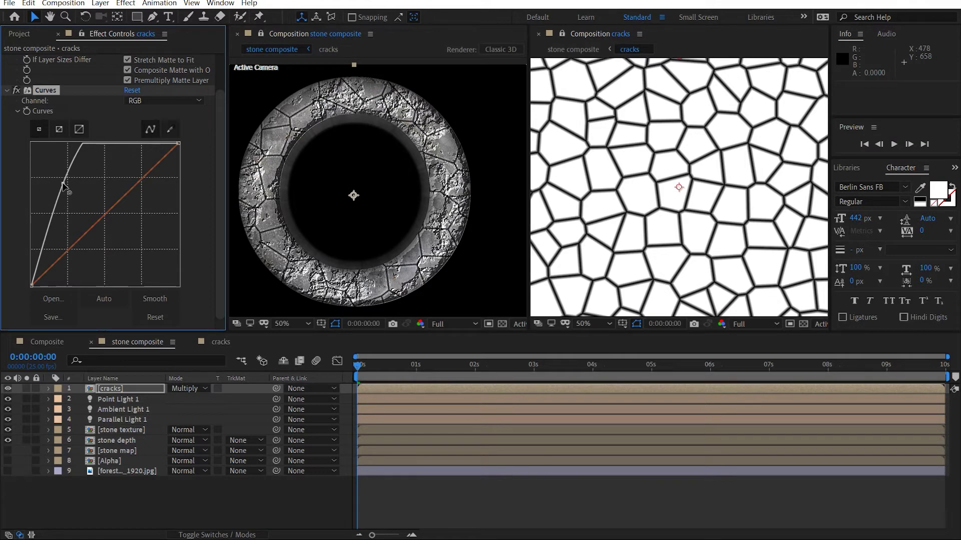
Lower the "cracks" layer's opacity to 64%
key(t)
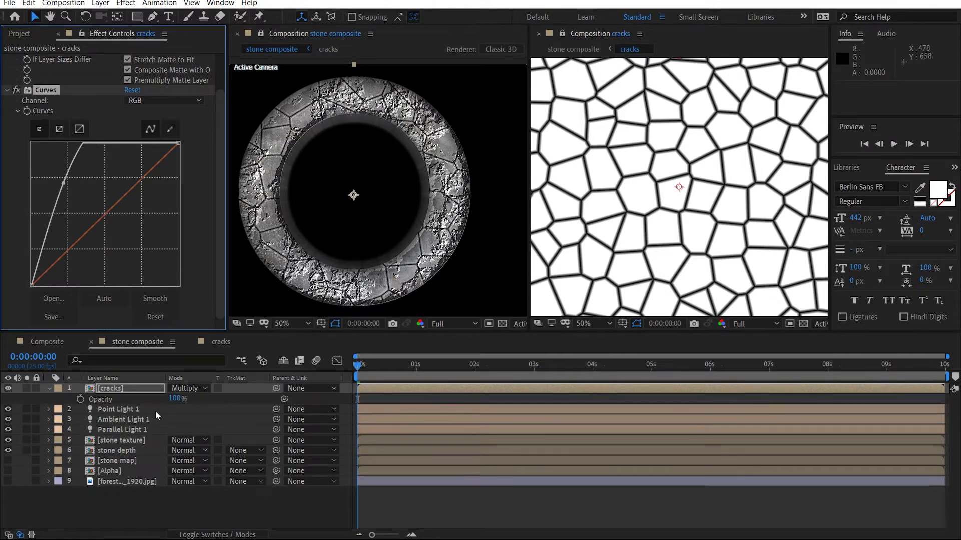
scroll(482, 180, up, 4)
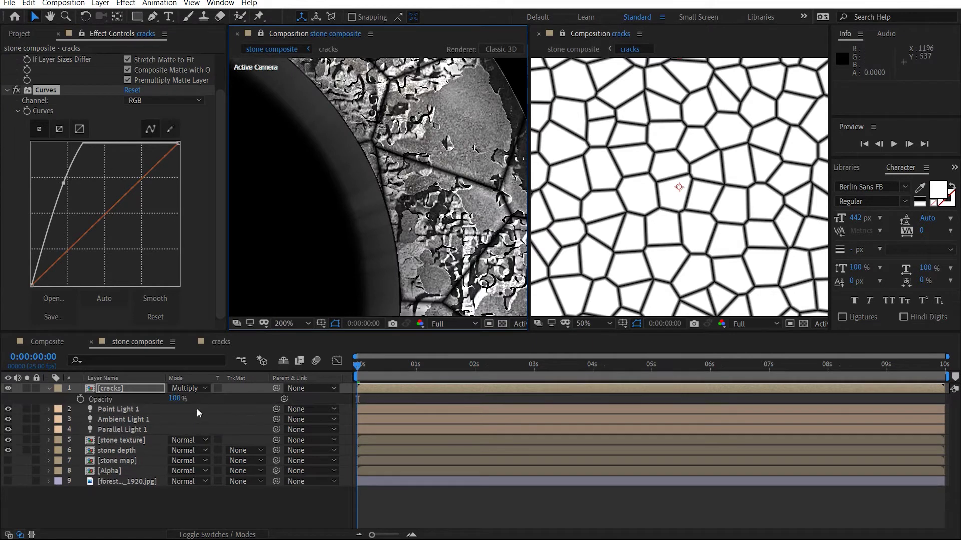
drag(179, 400, 154, 401)
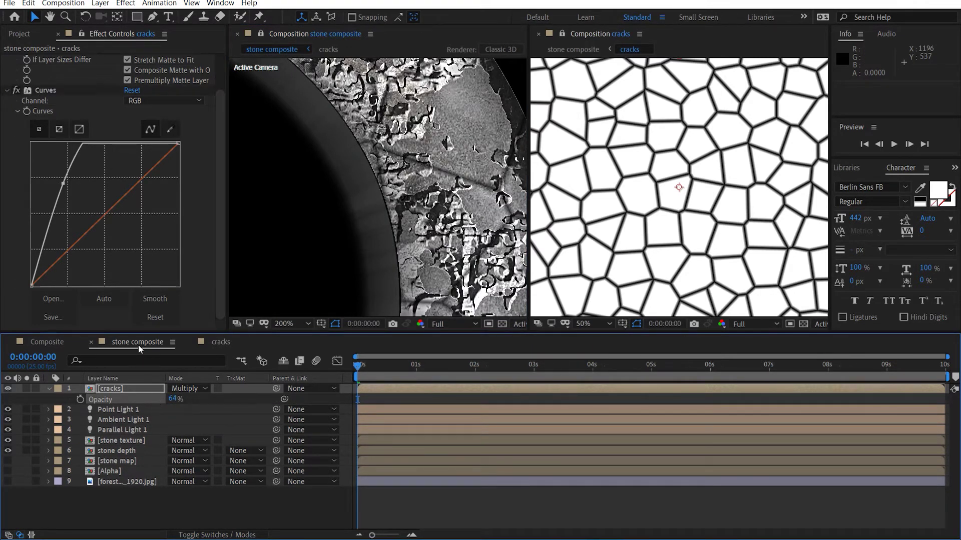
Raise the "cracks" layer's curve point slightly, check the ring, and collapse the Curves and Set Matte effects
drag(63, 183, 62, 180)
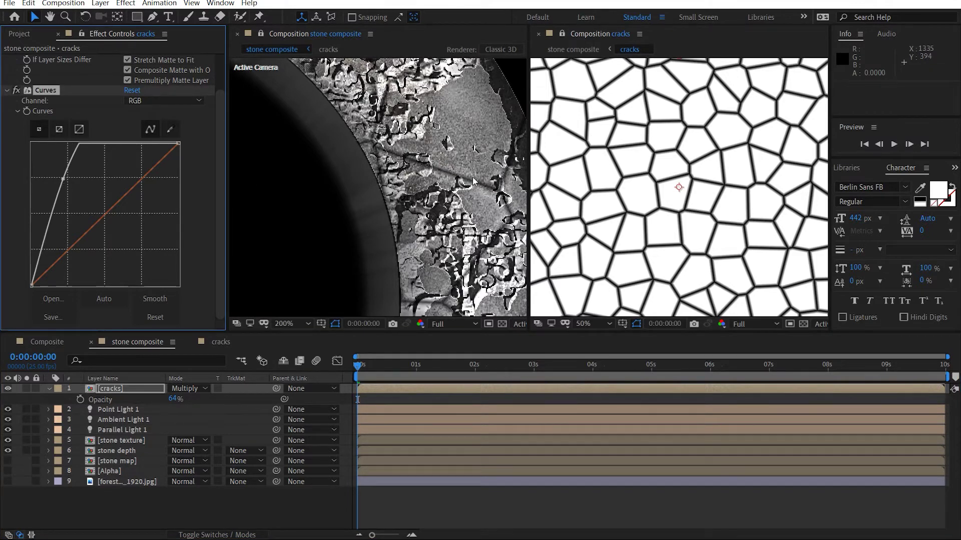
scroll(473, 182, down, 4)
scroll(360, 253, up, 2)
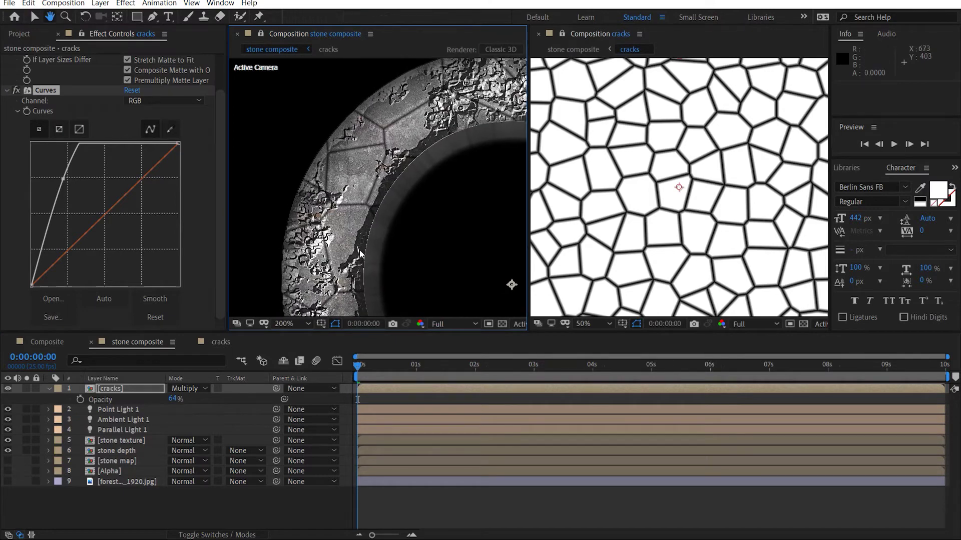
key(v)
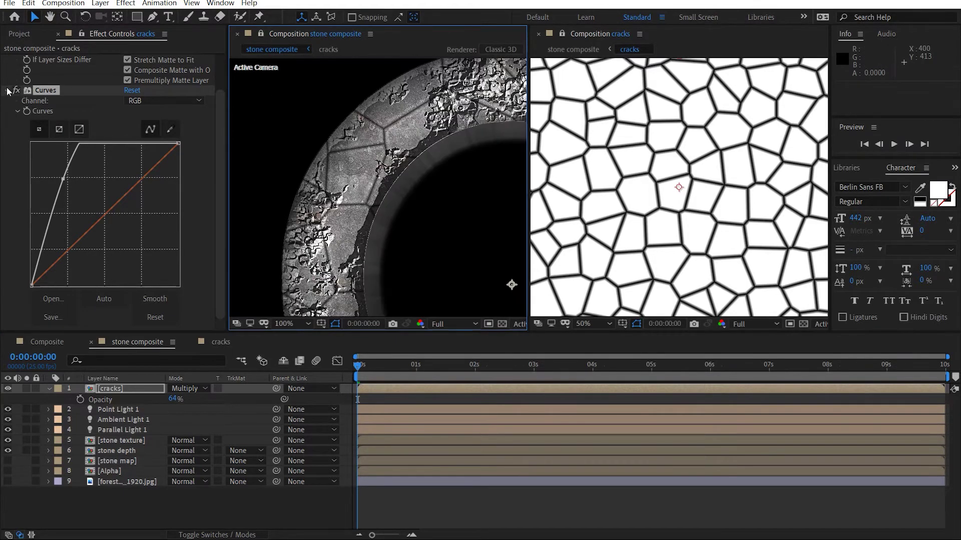
click(7, 90)
click(7, 59)
click(541, 164)
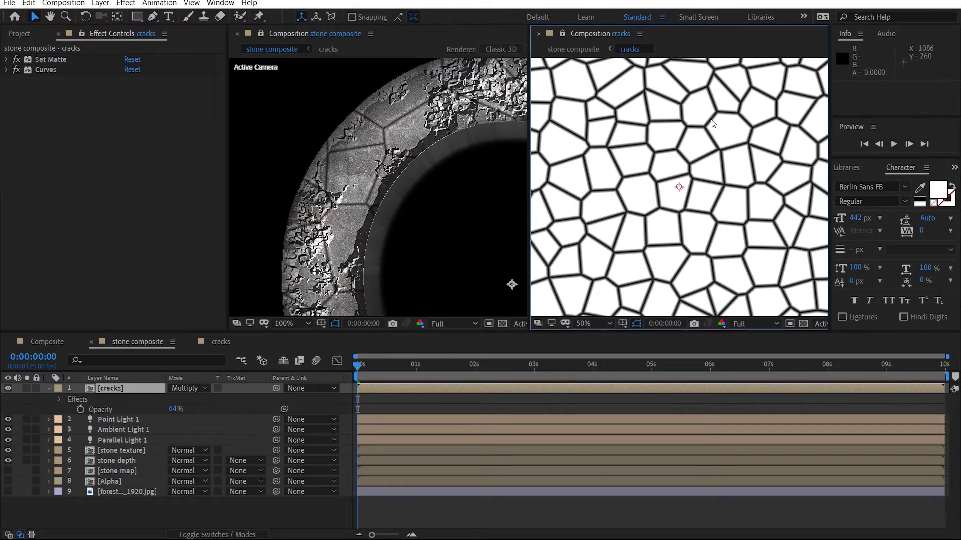
Add Turbulent Displace to the solid in the "cracks" composition, with its Size at 20 and Amount at 25
key(ctrl+space)
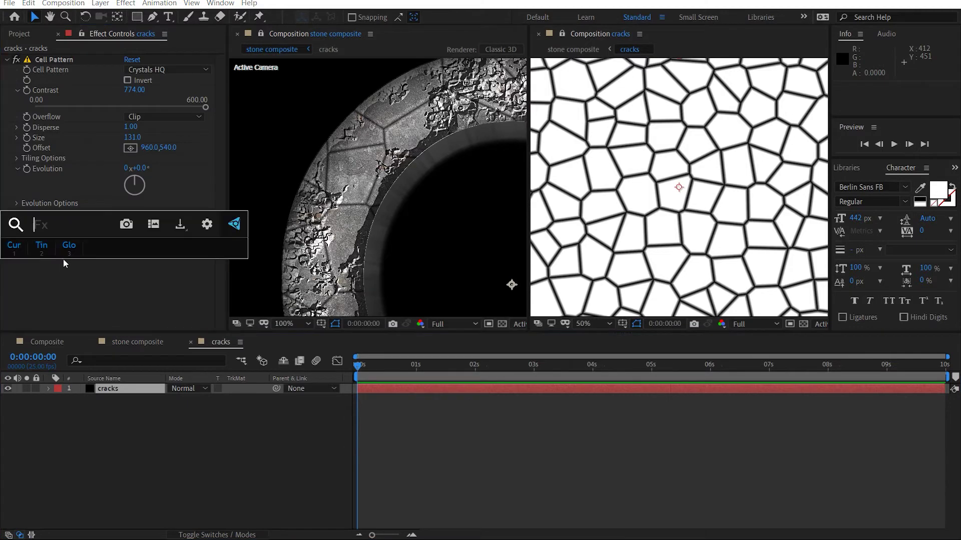
text(tu)
key(Return)
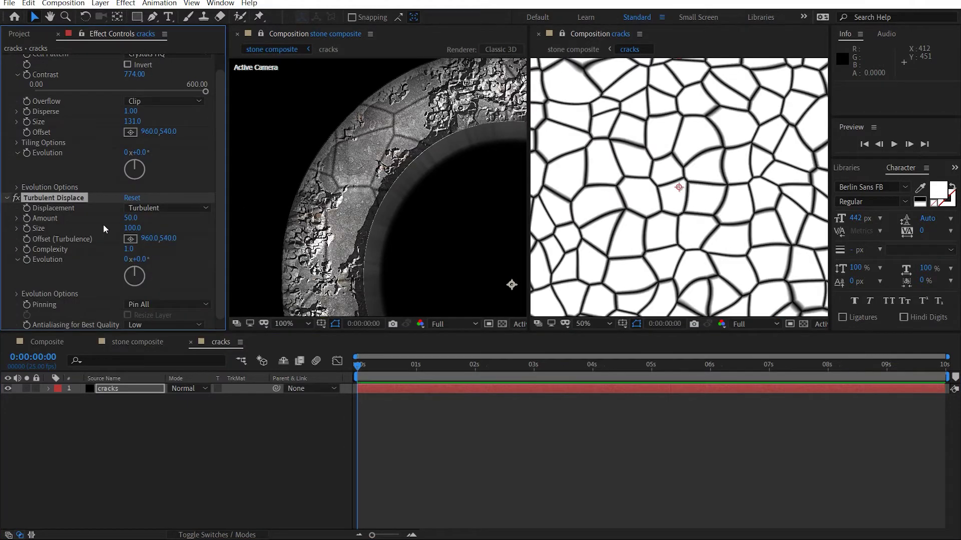
click(133, 228)
text(20)
key(Return)
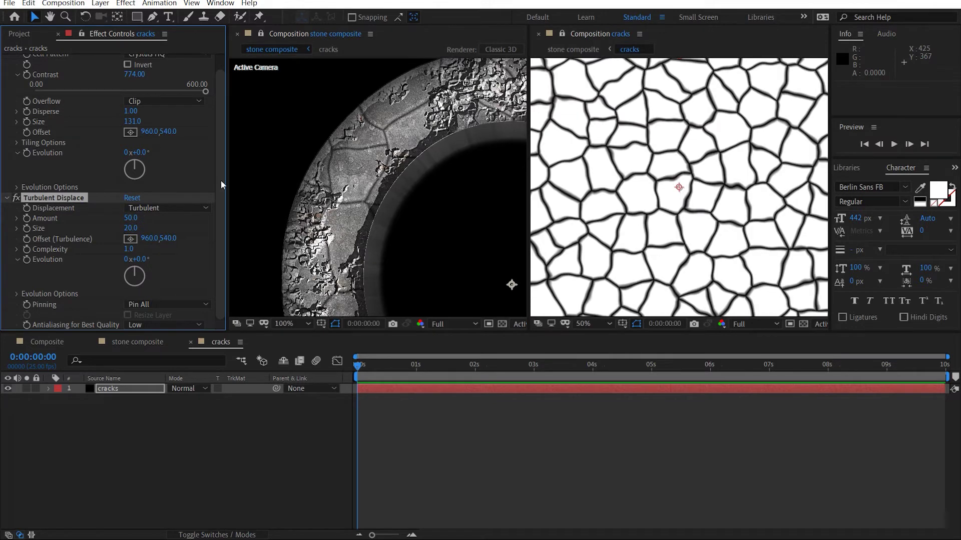
click(131, 218)
text(25)
key(Return)
scroll(359, 169, up, 1)
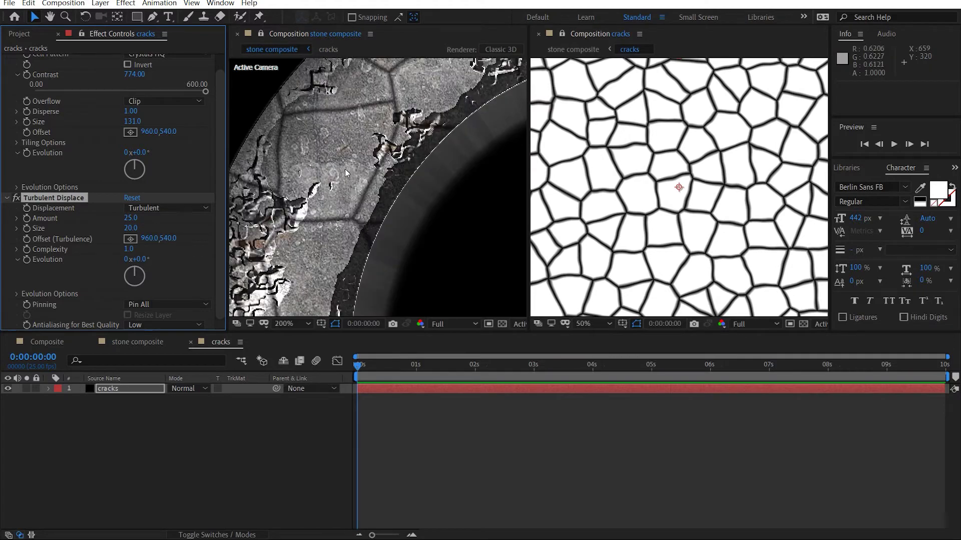
Set the Cell Pattern's Size to 80 and check the smaller cracks on the stone ring
click(131, 121)
text(80)
key(Return)
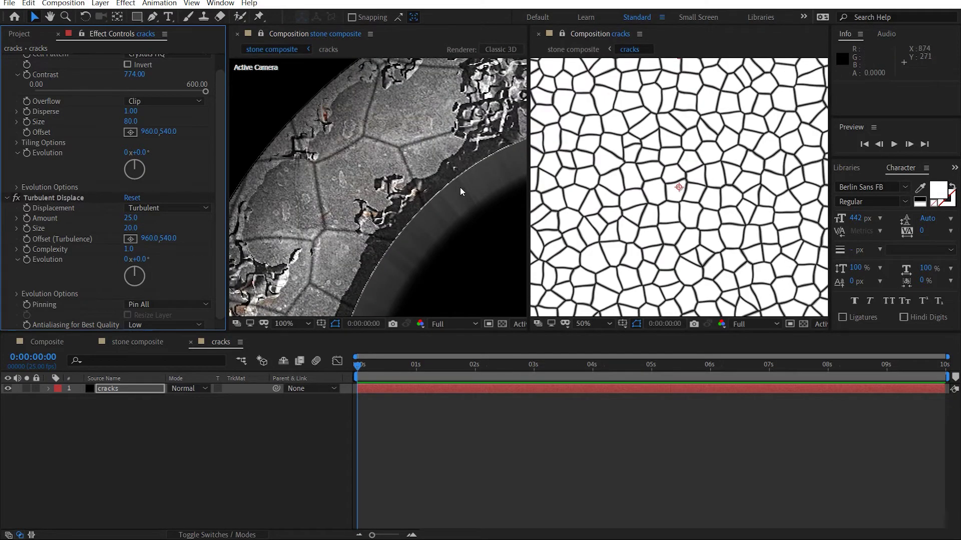
scroll(461, 187, down, 1)
key(period)
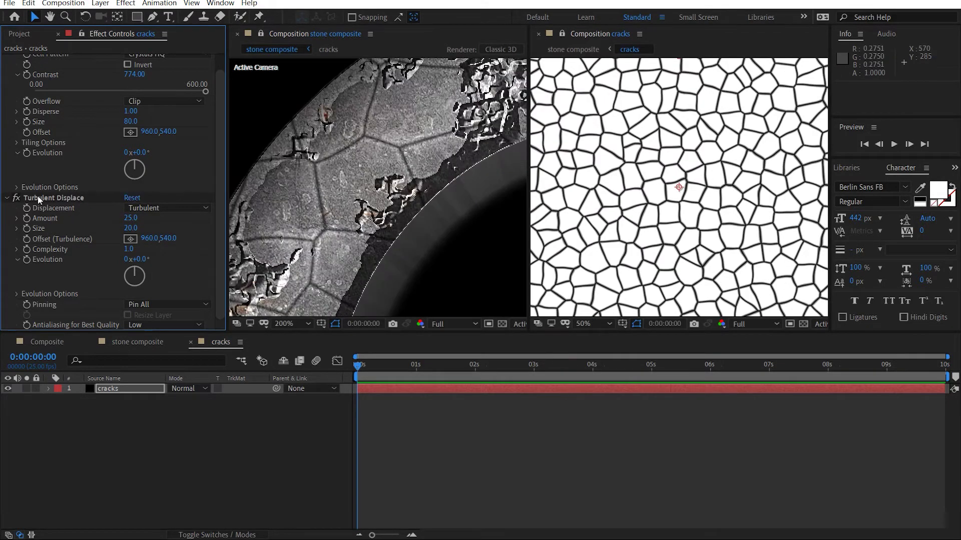
Duplicate the Turbulent Displace effect on the "cracks" solid
click(42, 198)
key(ctrl+d)
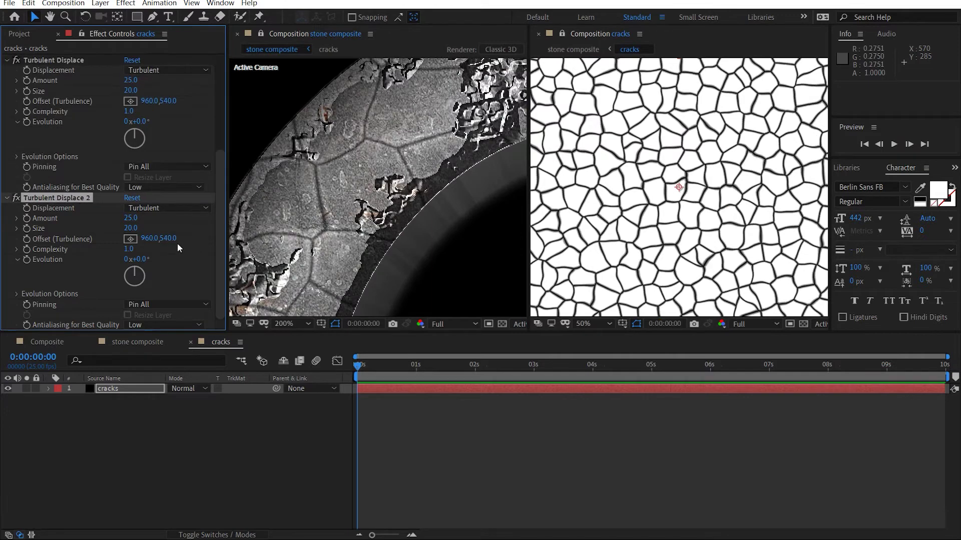
Set the second Turbulent Displace effect on the cracks layer to a size of 10 and an amount of 20
drag(131, 228, 162, 227)
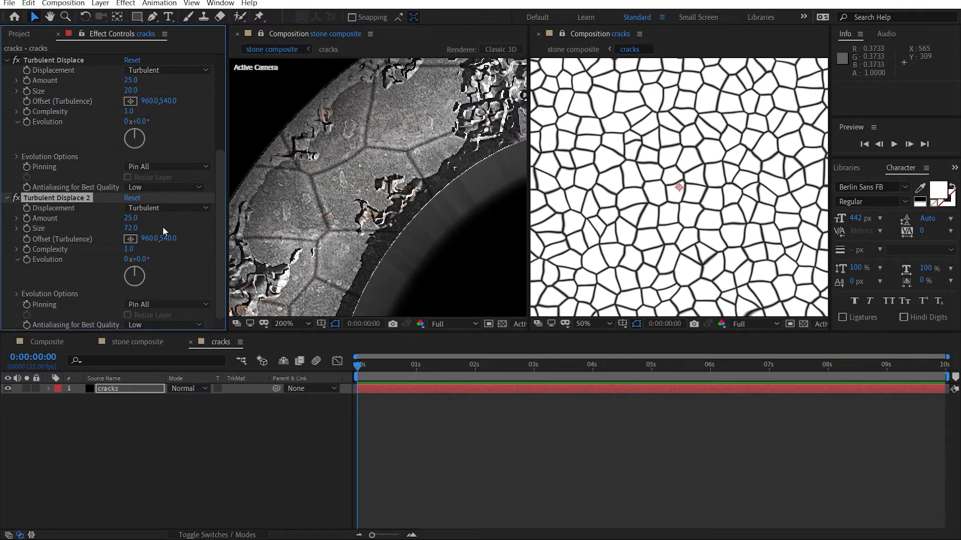
click(132, 229)
text(10)
key(Return)
click(131, 218)
text(20)
key(Return)
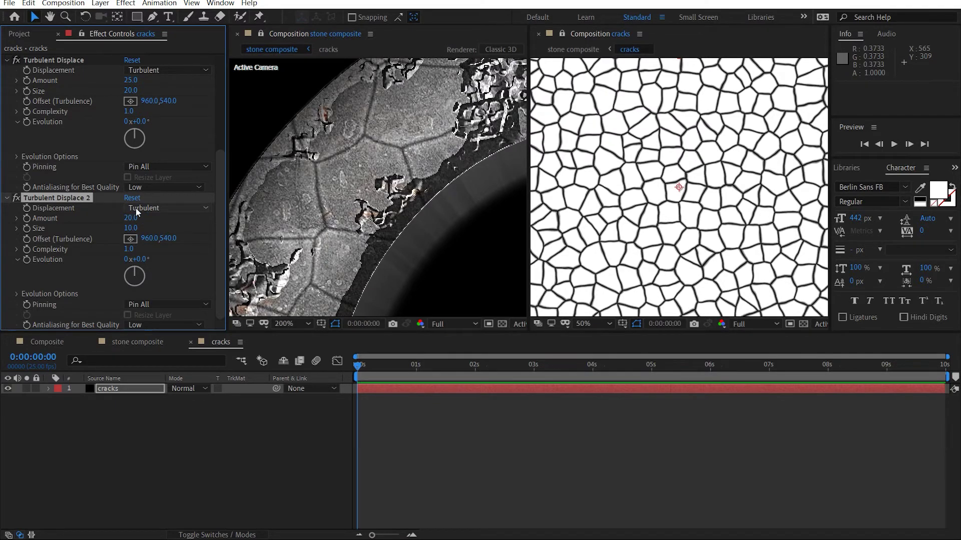
Close the separate viewer of the cracks composition and return to the stone composite timeline
scroll(383, 186, down, 2)
key(h)
drag(383, 186, 521, 109)
key(v)
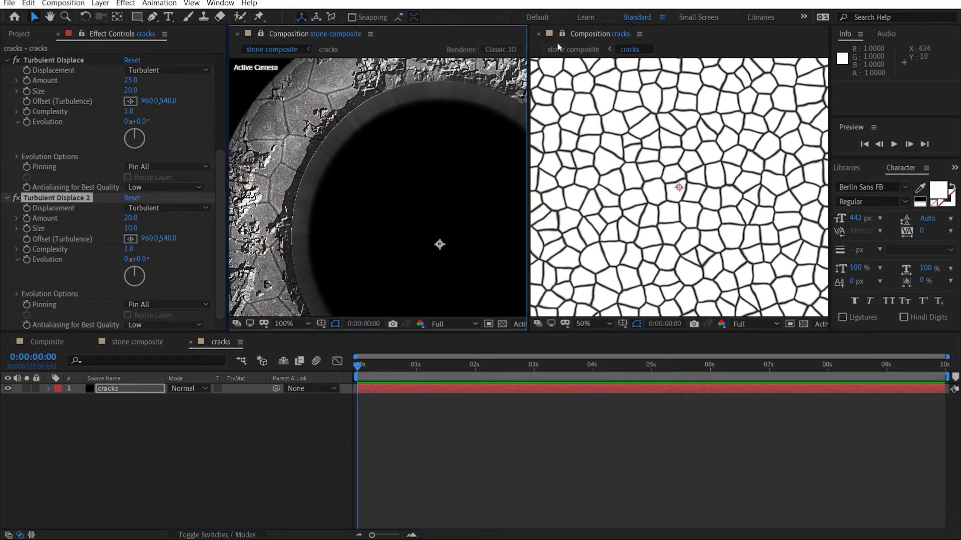
click(539, 33)
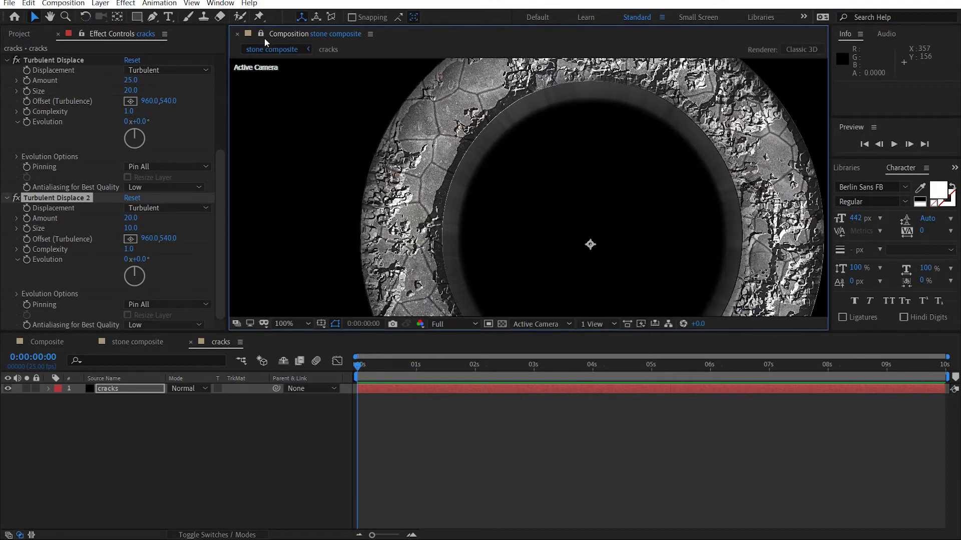
click(329, 49)
click(136, 342)
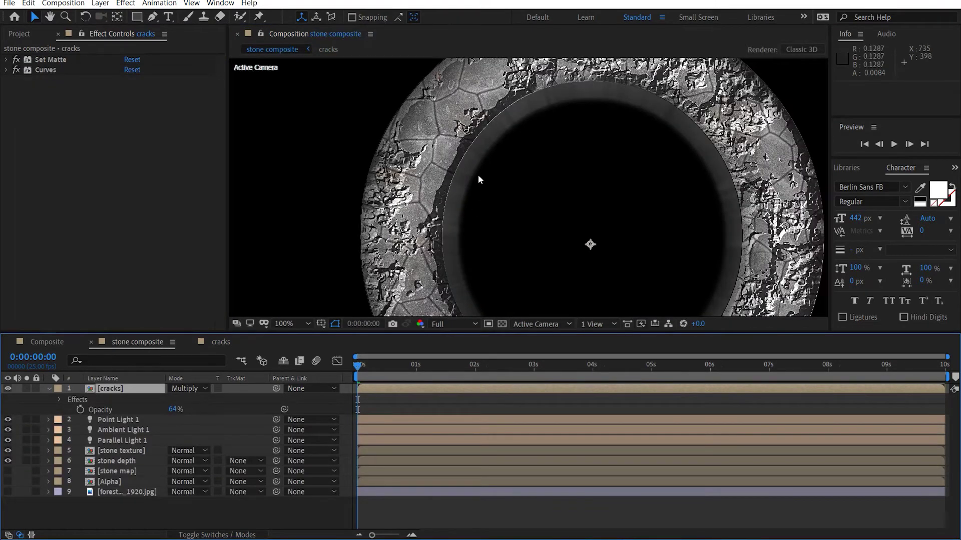
key(shift+slash)
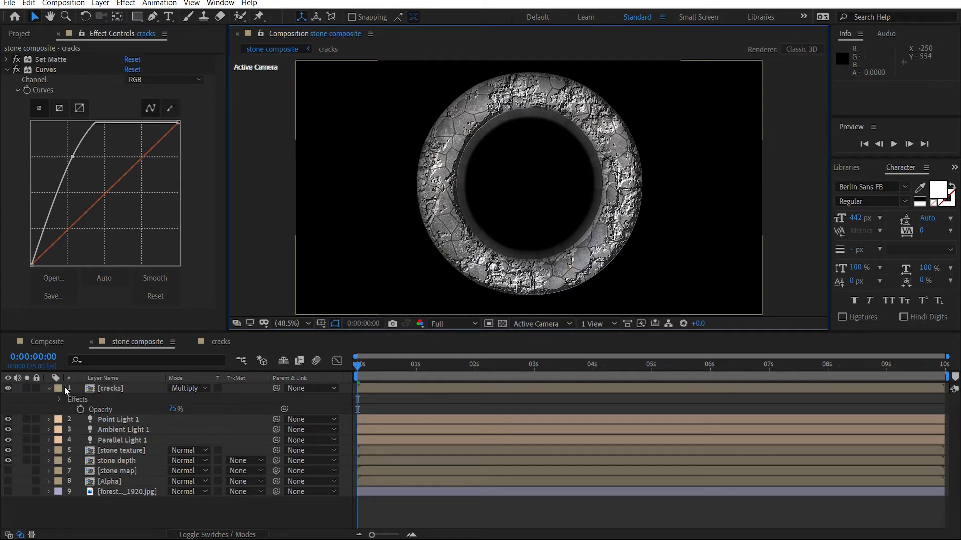
Move the cracks layer below the three lights and place a duplicate of stone texture above it, named "stone shadow"
click(48, 389)
drag(110, 388, 141, 417)
click(140, 431)
key(ctrl+d)
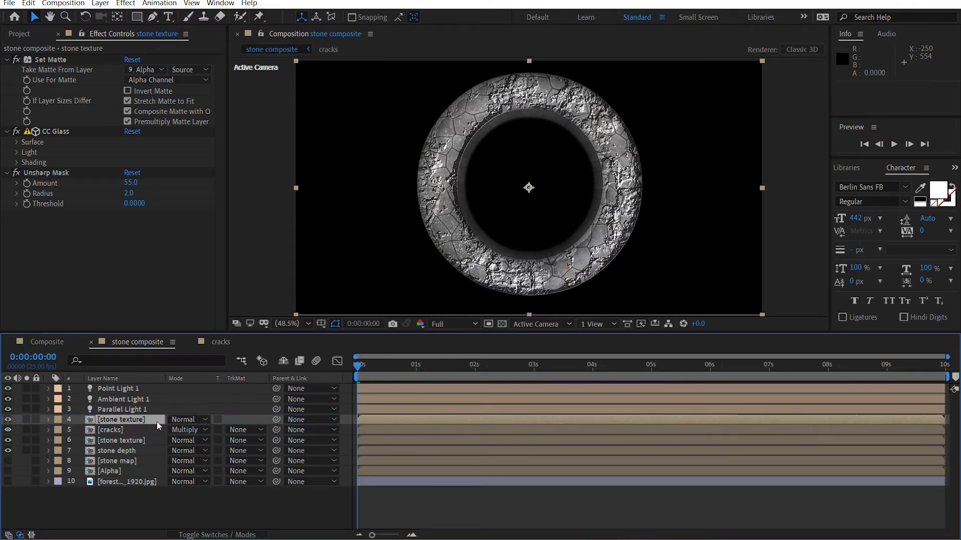
key(Return)
text(stone shadow)
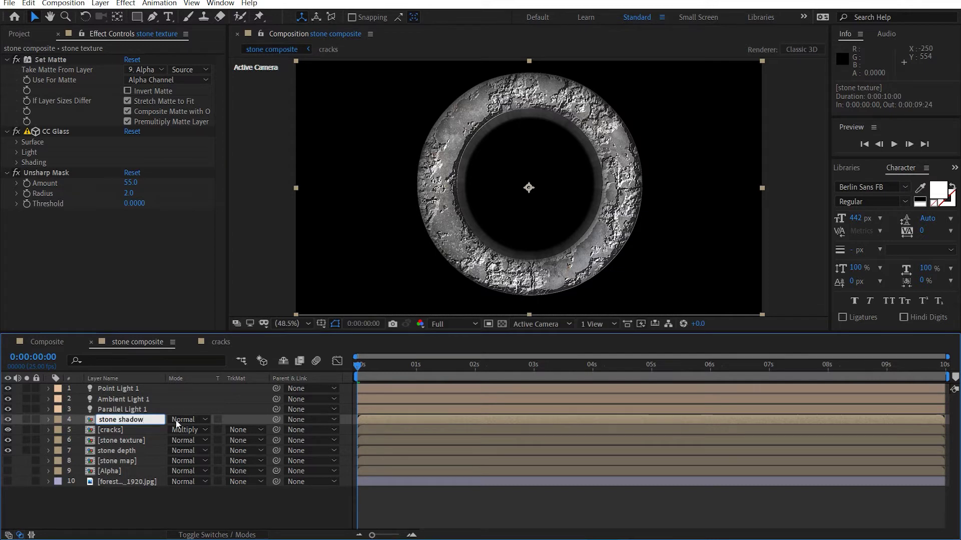
click(2, 61)
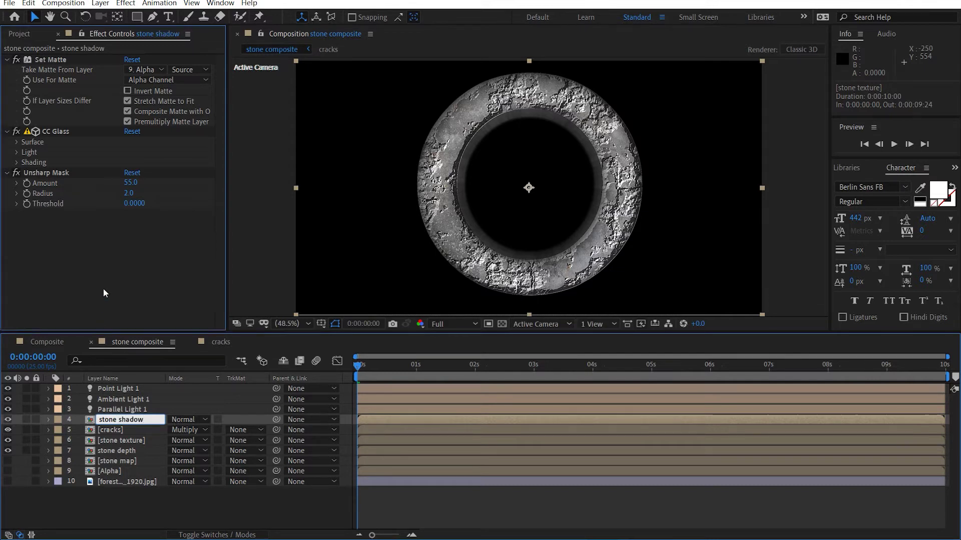
Add a Tint effect to the stone shadow layer, mapping white to black with an 80% tint amount
click(6, 60)
click(6, 70)
click(6, 80)
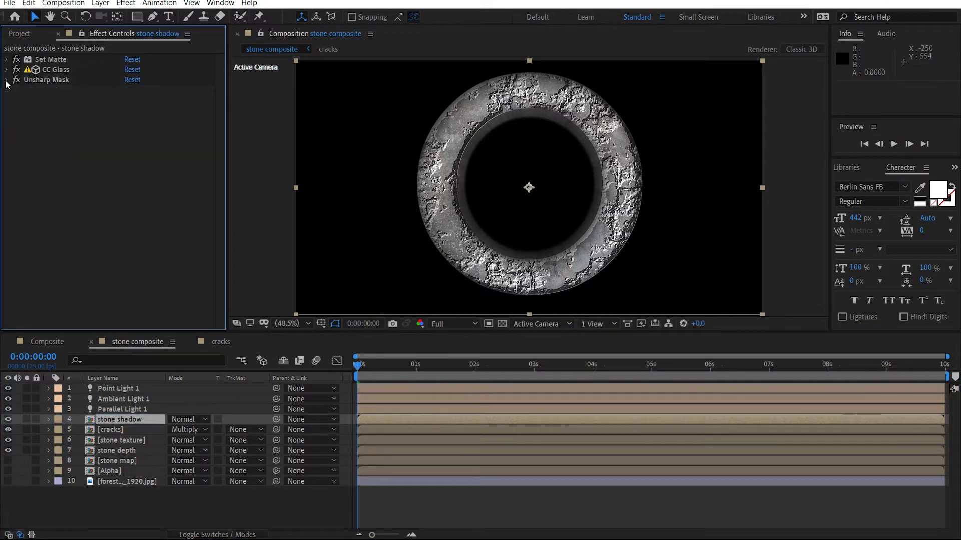
key(ctrl+space)
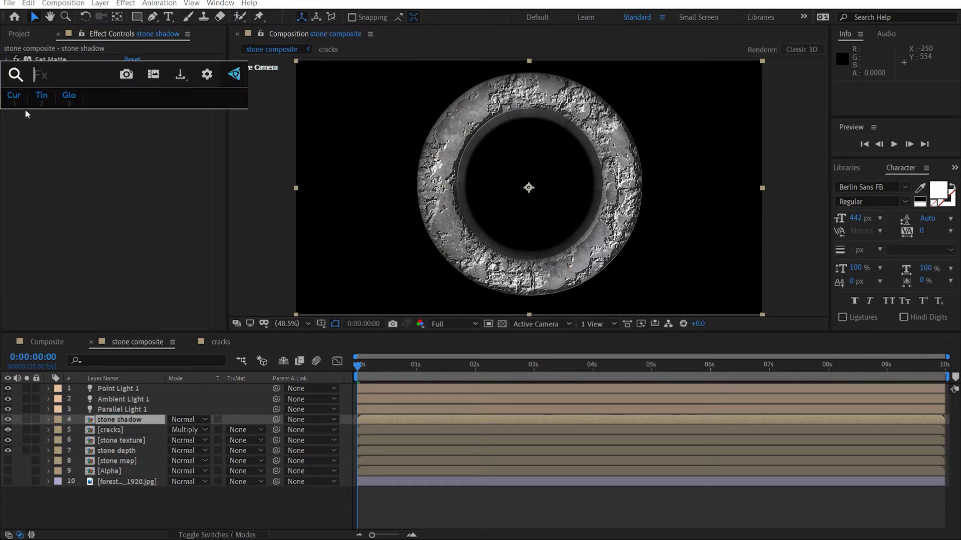
key(2)
click(130, 111)
drag(135, 213, 170, 265)
click(406, 113)
click(132, 121)
text(80)
key(Return)
click(208, 218)
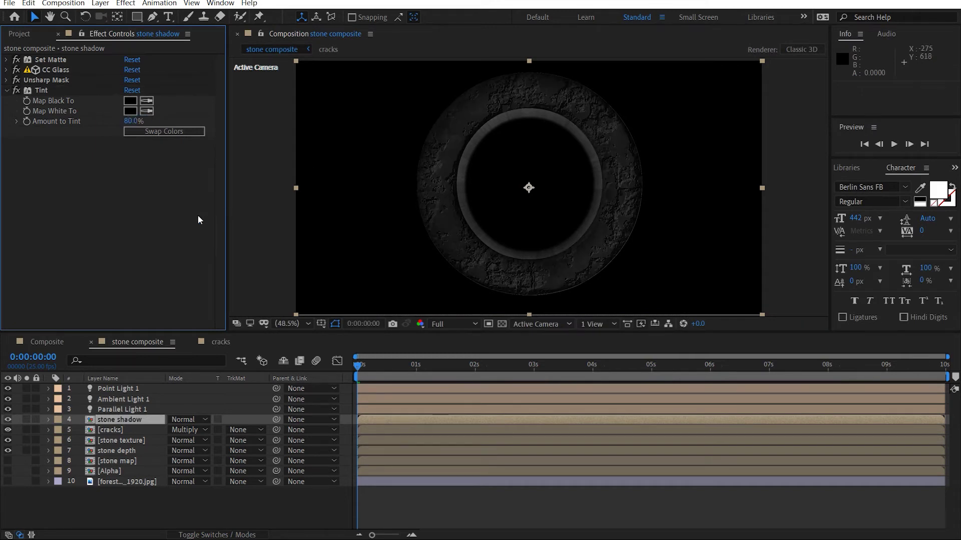
Apply Linear Wipe to the stone shadow layer with 47% transition completion, a feather of 300 and a 156° wipe angle
key(ctrl+space)
text(line)
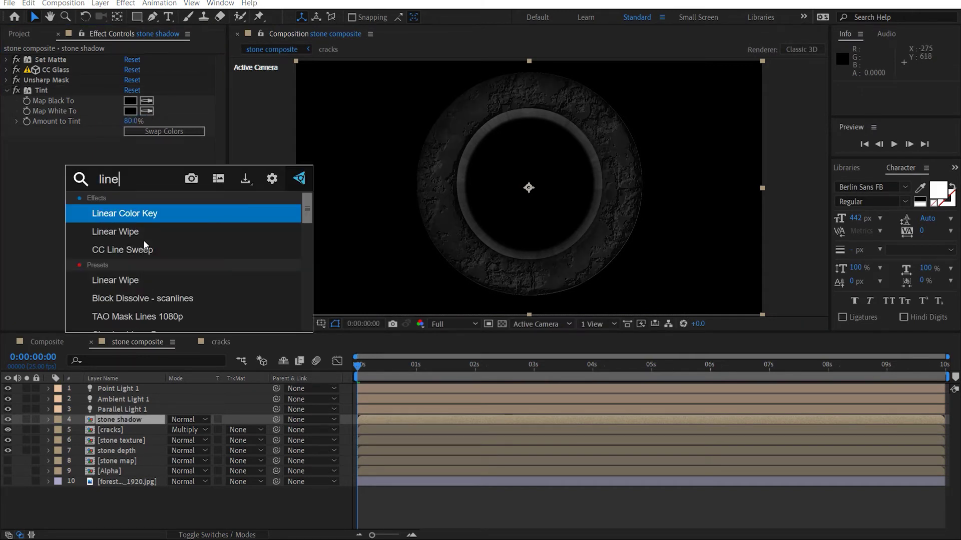
click(143, 239)
drag(127, 152, 154, 153)
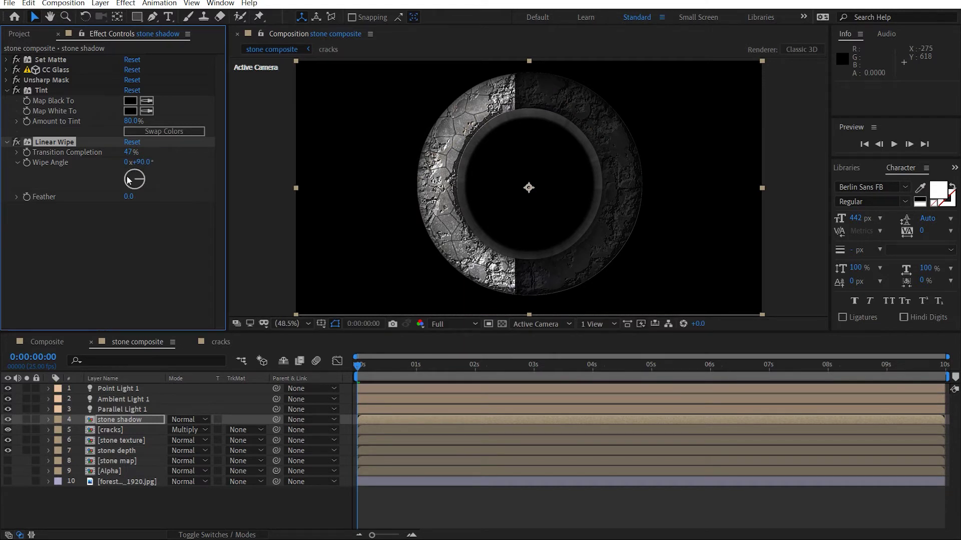
click(129, 196)
key(Return)
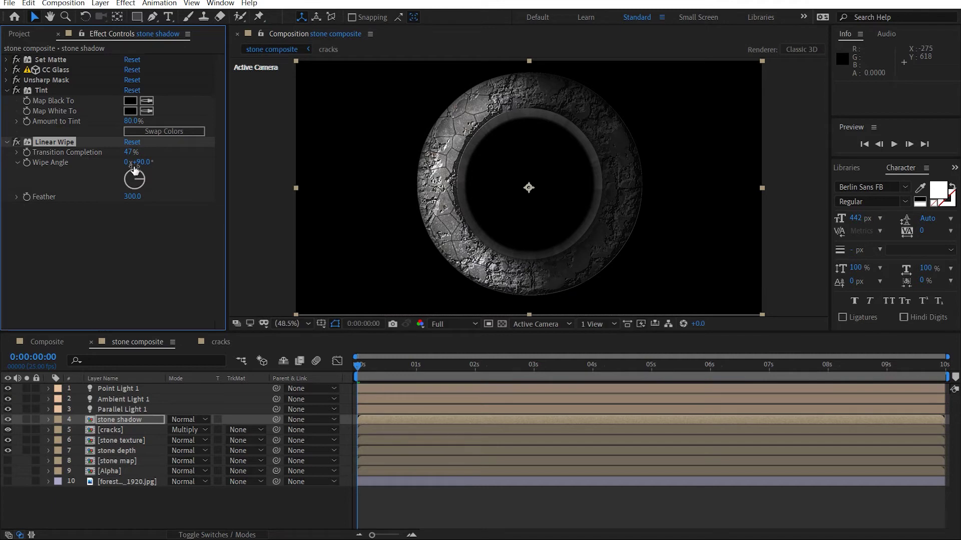
drag(142, 161, 180, 159)
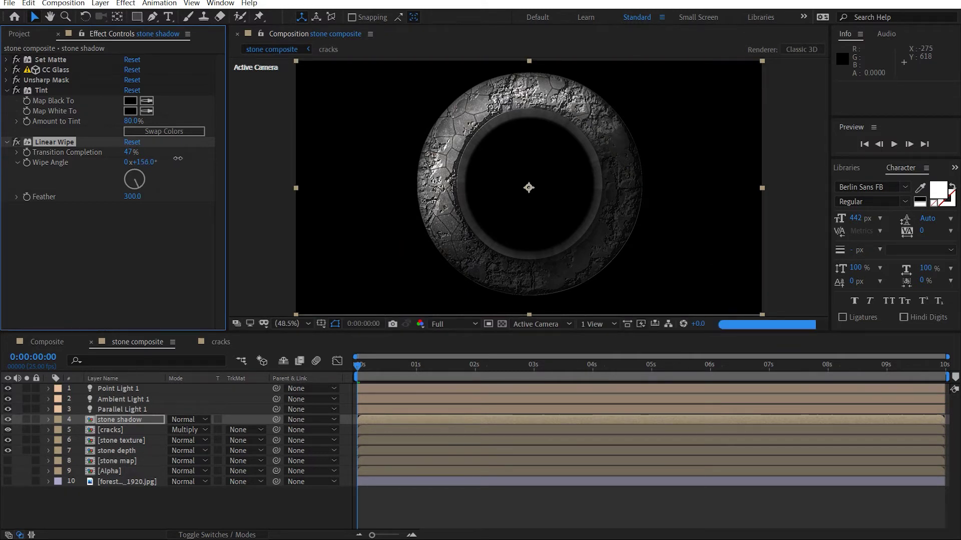
Try 35% transition completion on the stone shadow's Linear Wipe and settle on 50%
click(128, 152)
text(35)
key(Return)
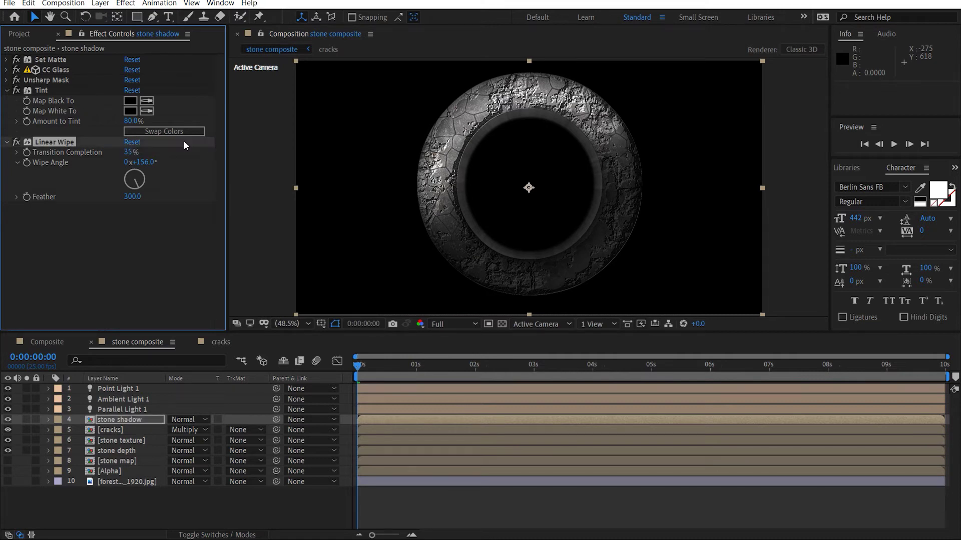
click(131, 152)
text(50)
key(Return)
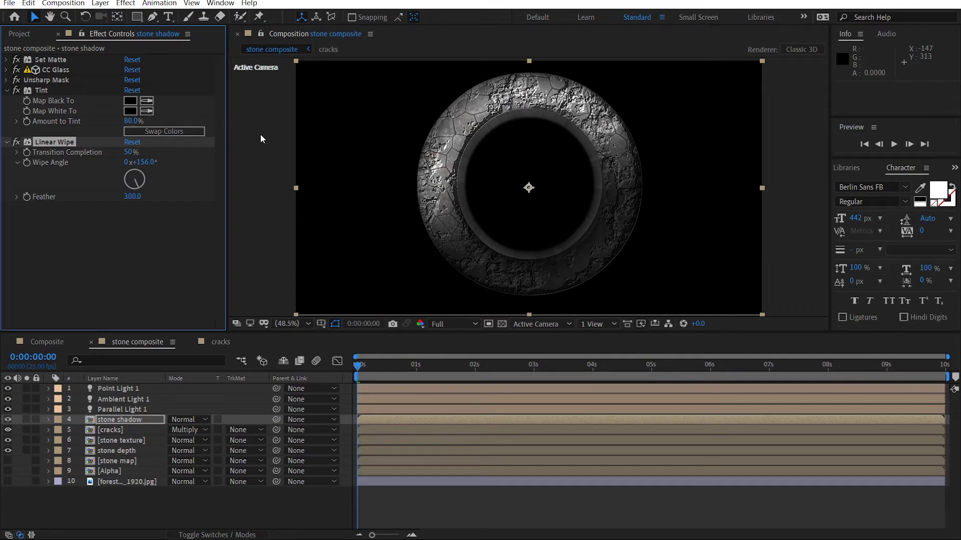
click(753, 190)
Set the stone shadow's Tint amount to 90% and deselect the layer
click(133, 121)
text(90)
key(Return)
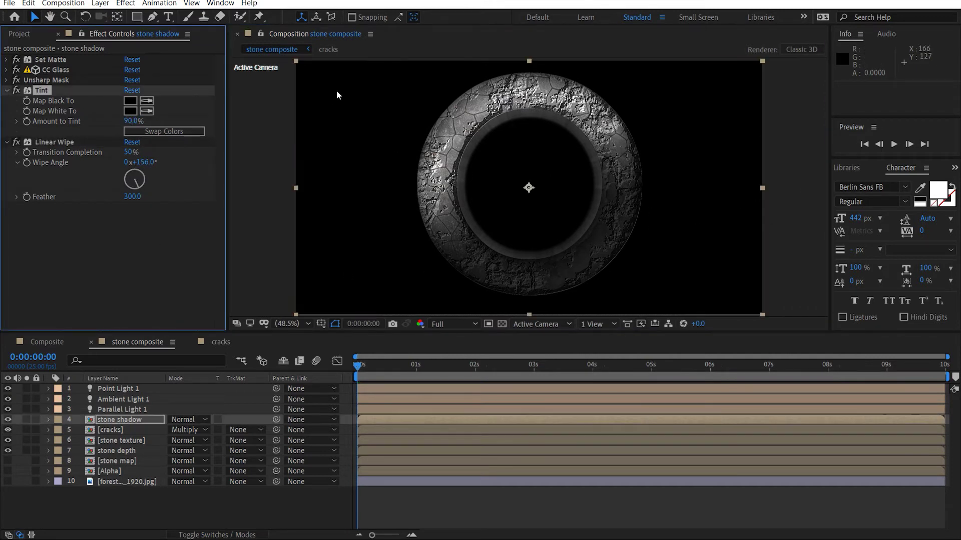
click(770, 134)
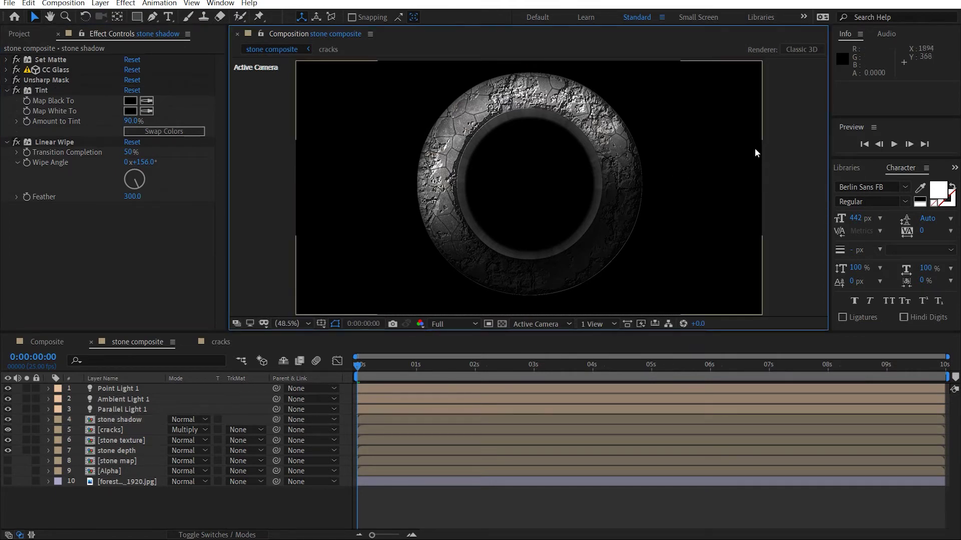
Show the forest background layer and darken it with a Curves effect, pulling the shadows and midtones down
click(7, 482)
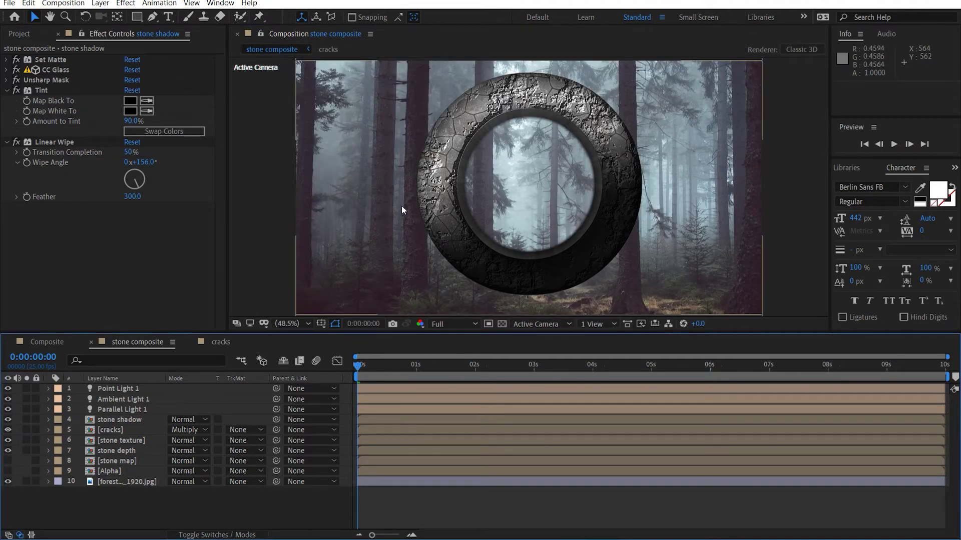
click(127, 482)
key(ctrl+space)
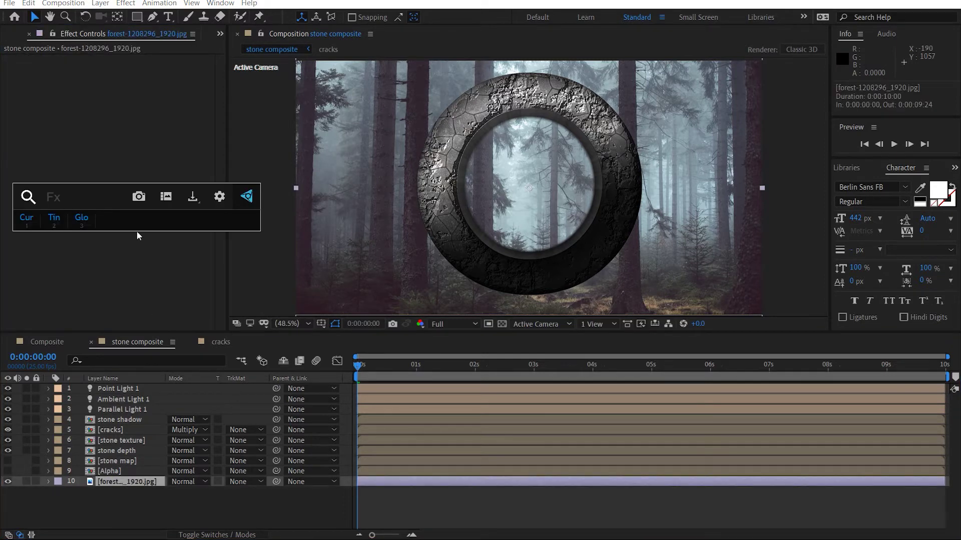
key(1)
drag(65, 223, 63, 239)
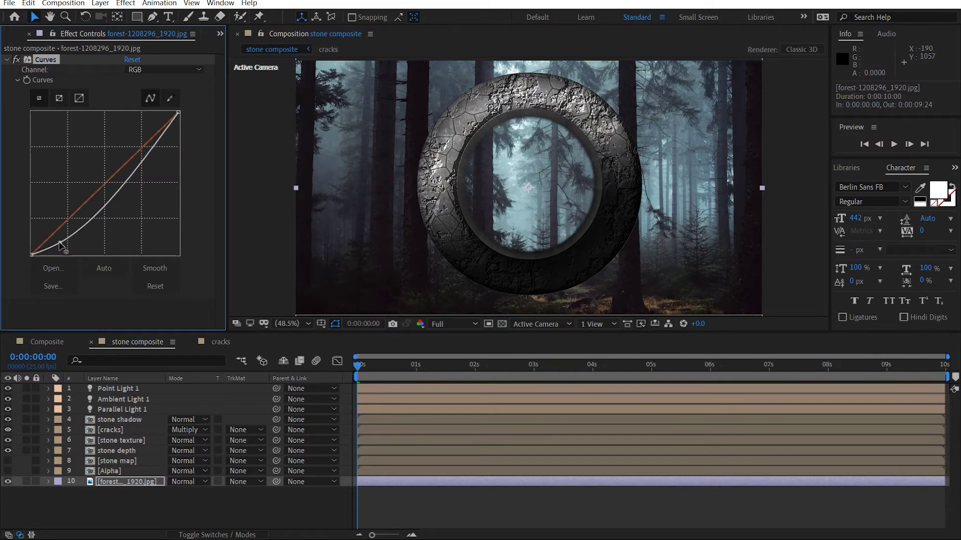
drag(63, 245, 59, 241)
drag(135, 164, 144, 161)
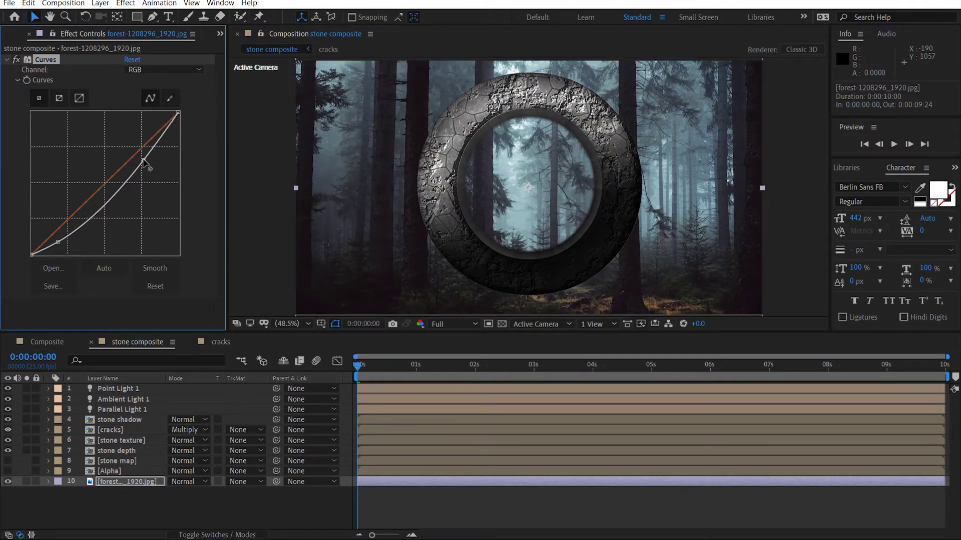
Add a Tint effect to the forest background and set its tint amount to 40%
click(6, 60)
key(ctrl+space)
text(tint)
key(Return)
drag(114, 101, 97, 101)
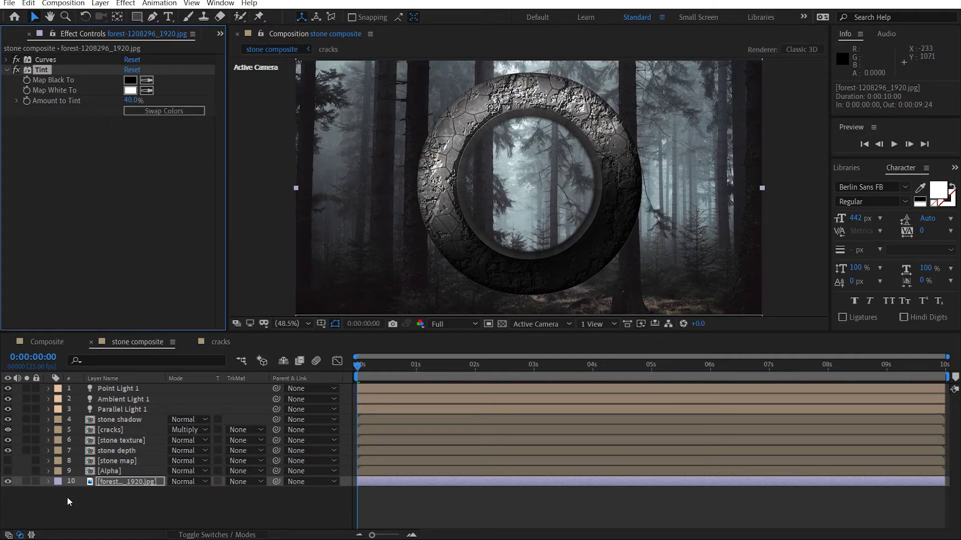
click(129, 506)
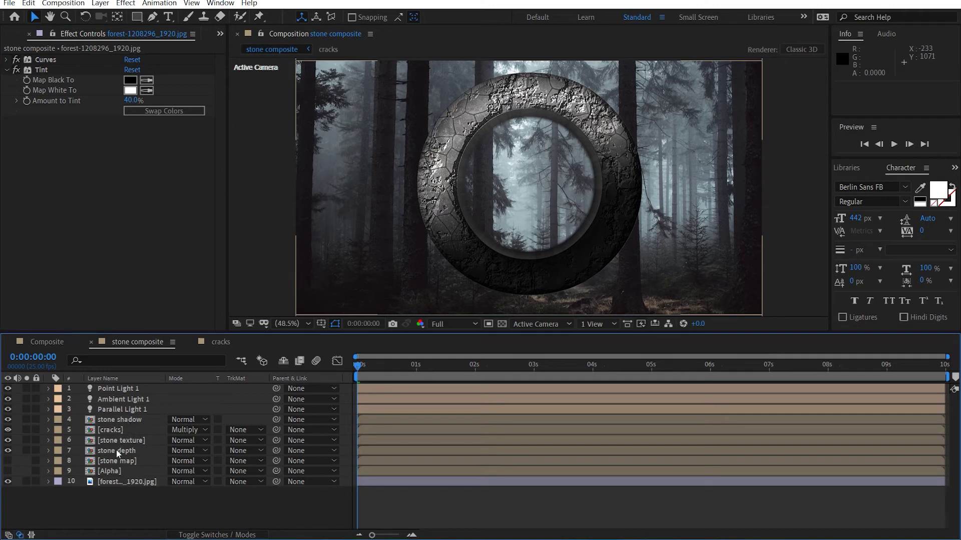
Parent the stone shadow, cracks and stone depth layers to the stone texture layer
click(136, 441)
click(123, 422)
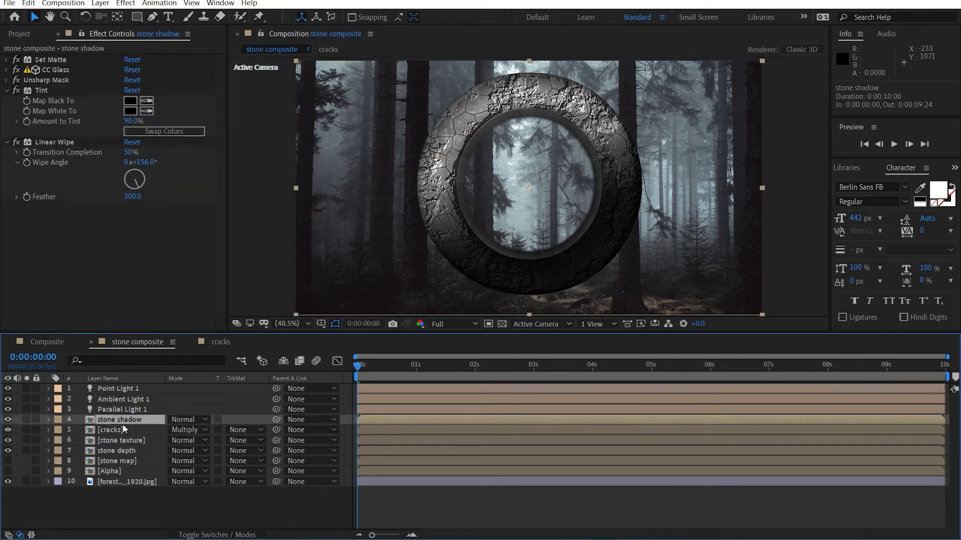
ctrl+click(122, 430)
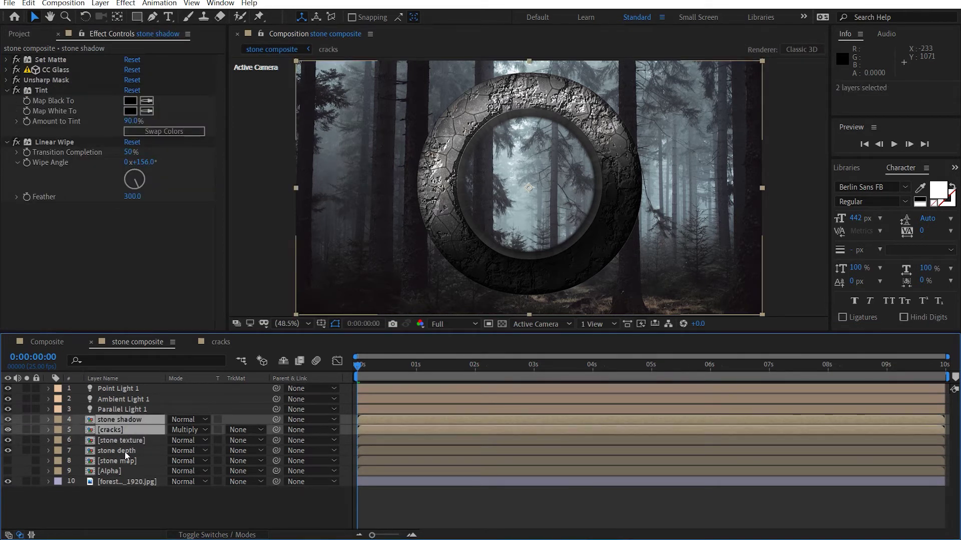
ctrl+click(125, 451)
drag(274, 449, 142, 442)
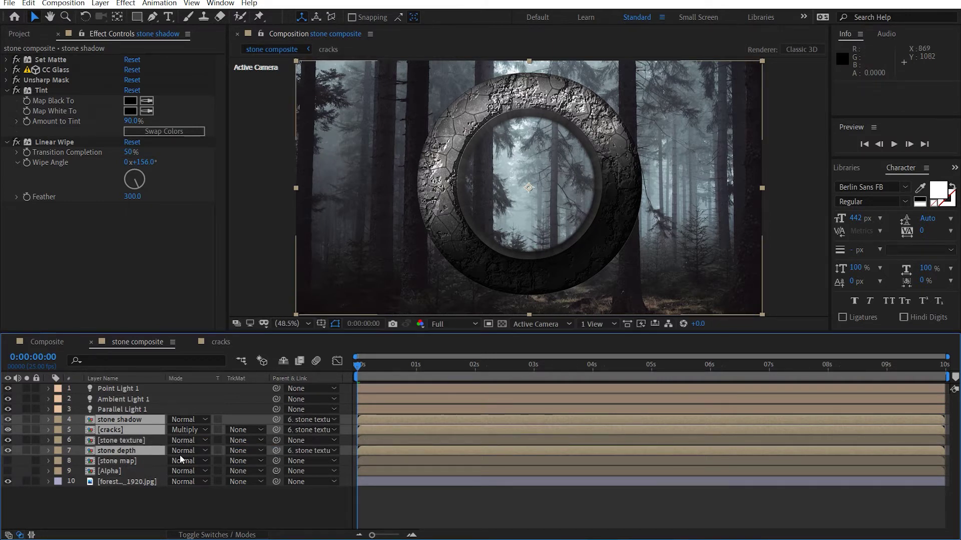
Scale the stone texture layer to 65% and reposition it over the forest at about 1094, 707
key(s)
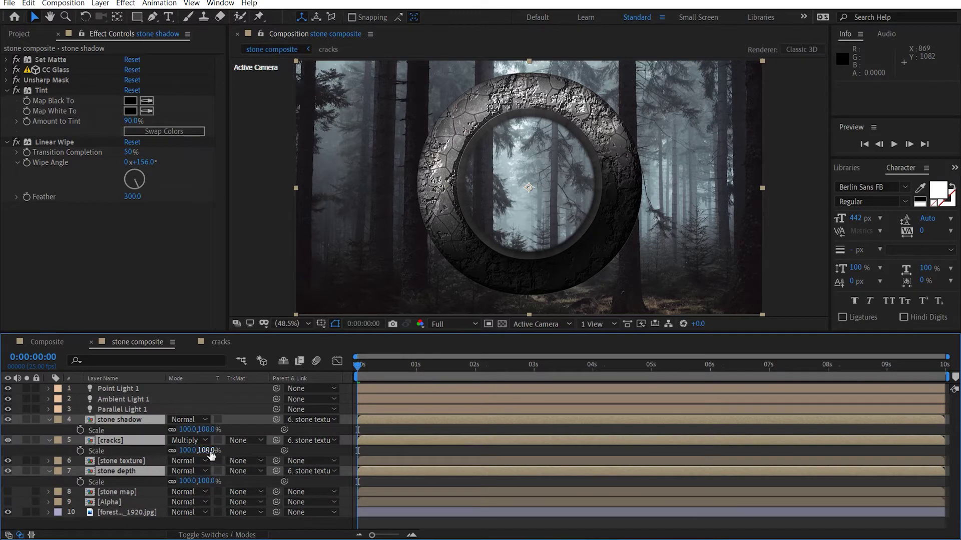
click(175, 458)
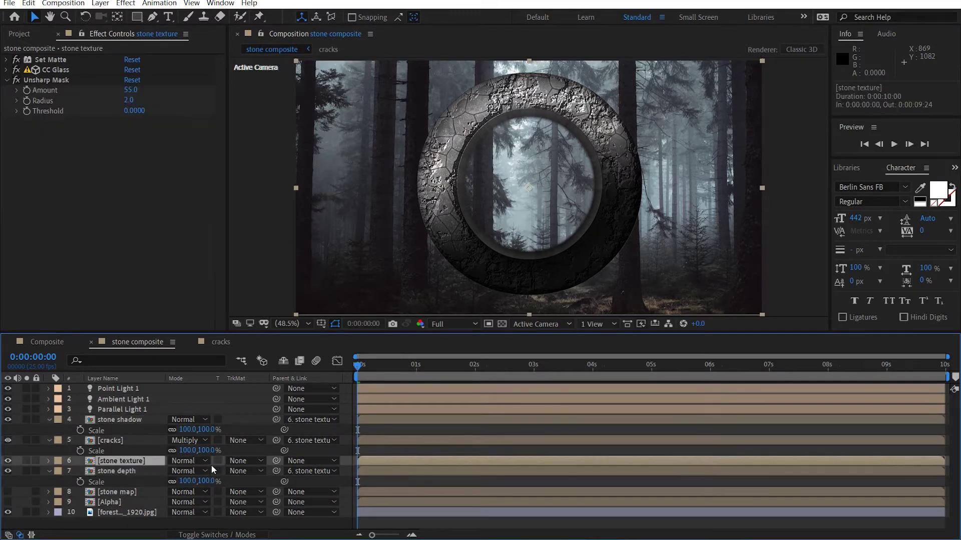
key(s)
drag(202, 471, 187, 470)
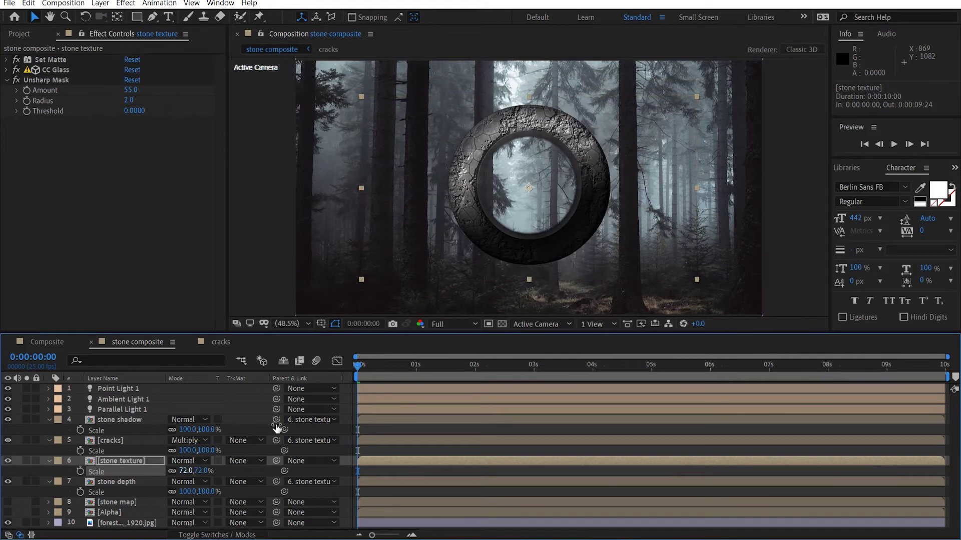
drag(527, 282, 546, 222)
click(202, 471)
text(65)
key(Return)
drag(542, 218, 545, 226)
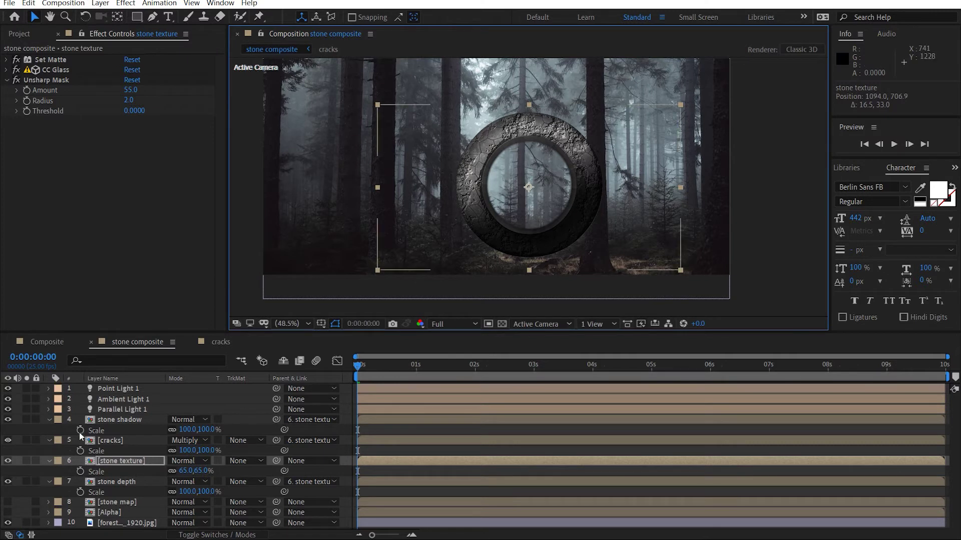
Collapse the scale properties shown under the stone shadow, cracks, stone texture and stone depth layers
click(49, 421)
click(49, 432)
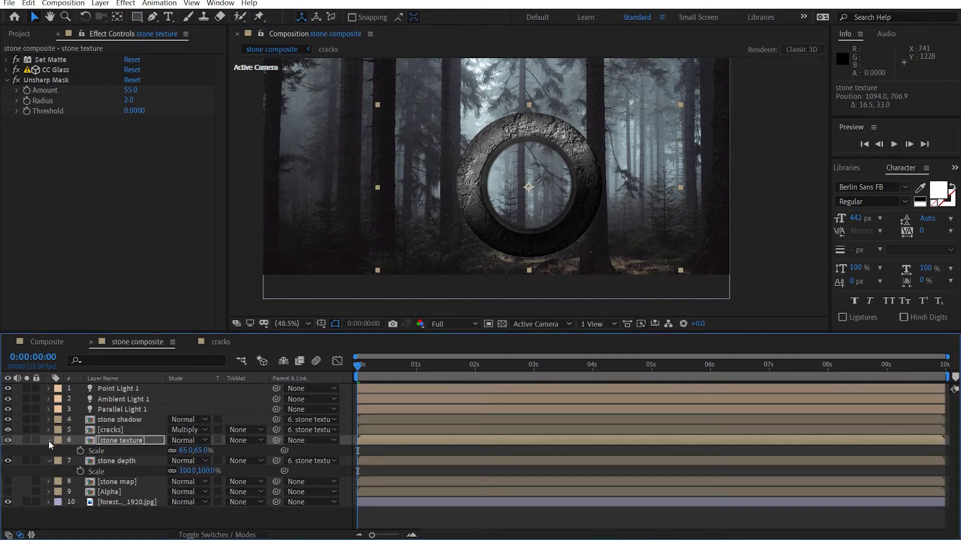
click(49, 440)
click(49, 450)
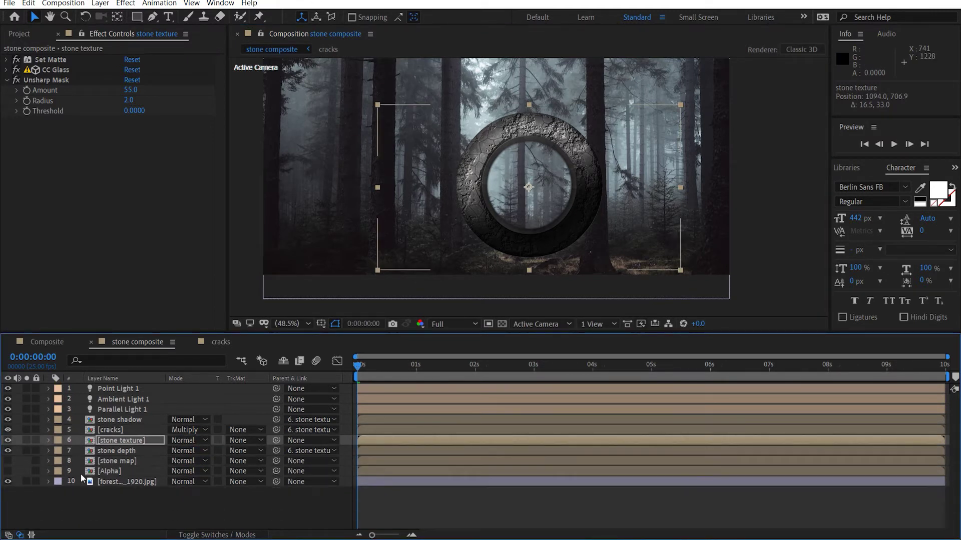
Duplicate the stone shadow layer, disable the copy's CC Glass, Unsharp Mask and Linear Wipe effects, and set its tint amount to 100%
click(130, 421)
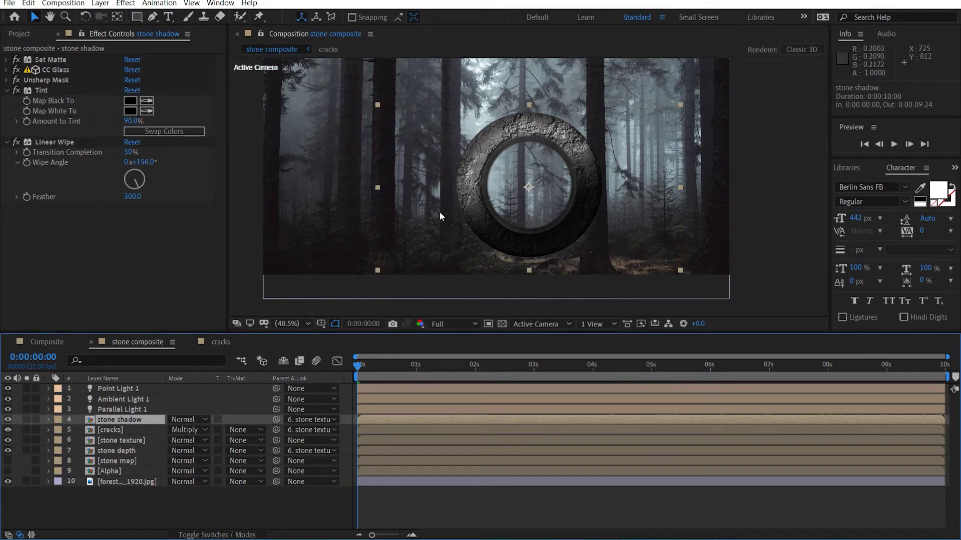
key(ctrl+d)
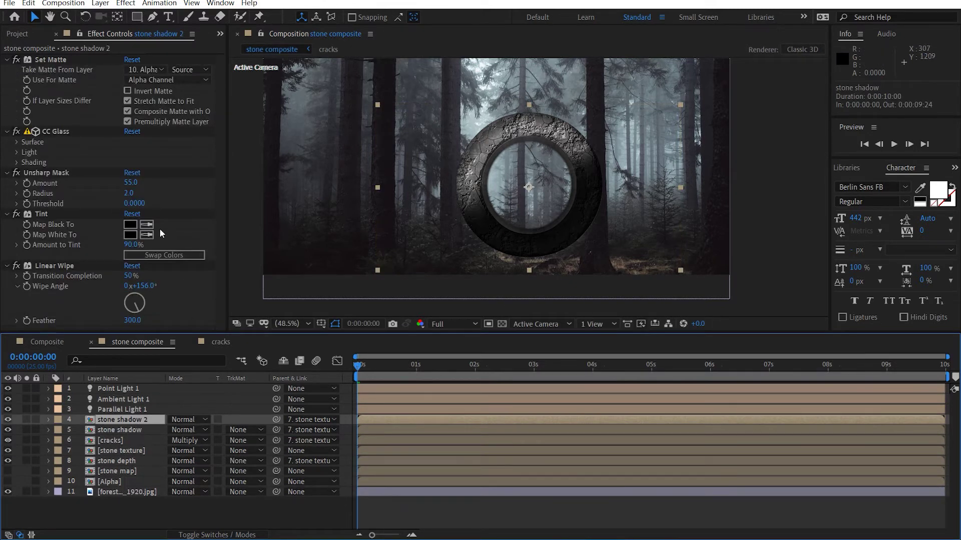
click(18, 266)
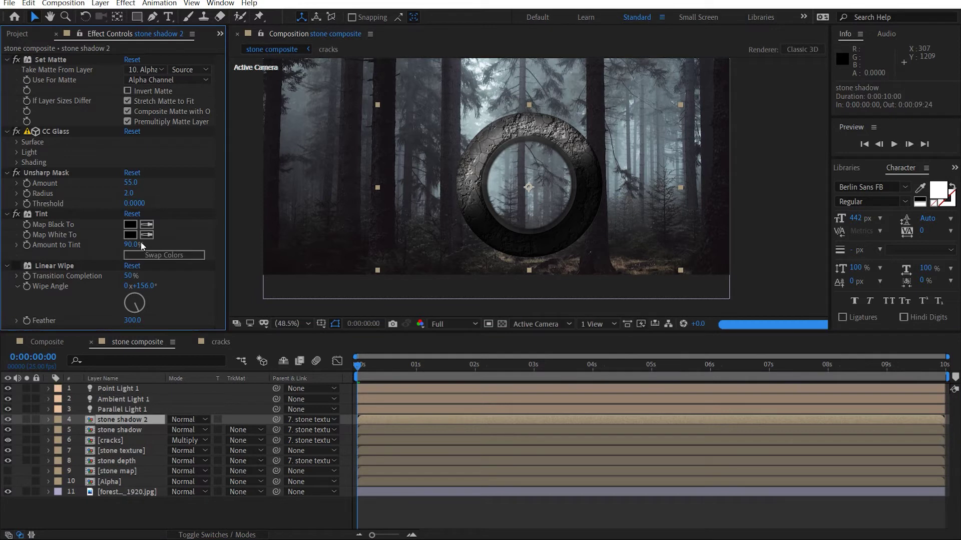
drag(139, 242, 155, 254)
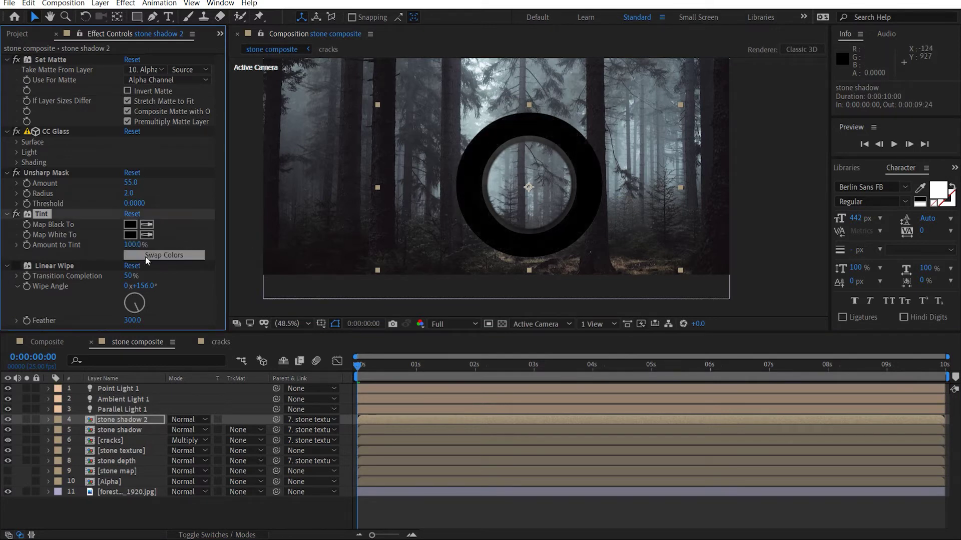
click(6, 267)
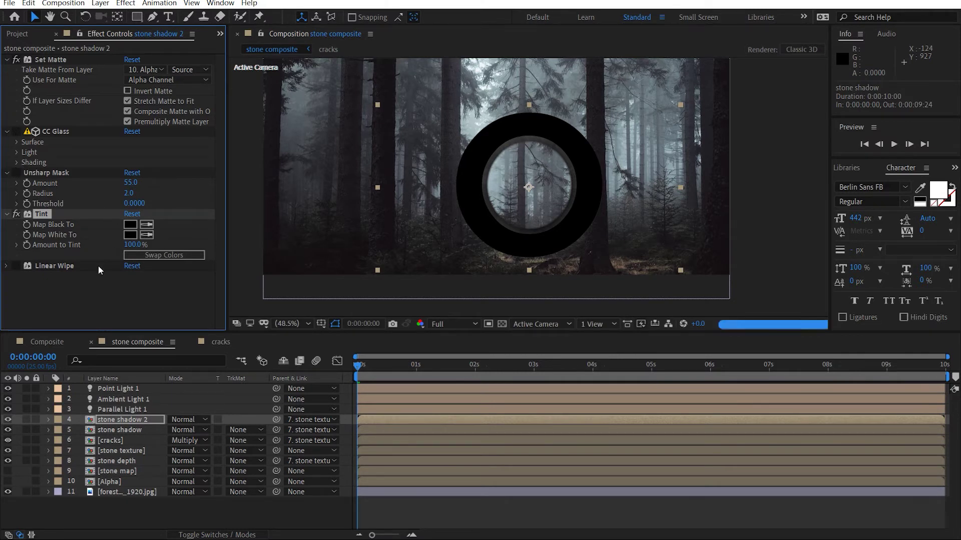
Add a Fast Box Blur effect to the duplicated shadow layer with a blur radius of 21
click(91, 298)
key(ctrl+space)
text(fa)
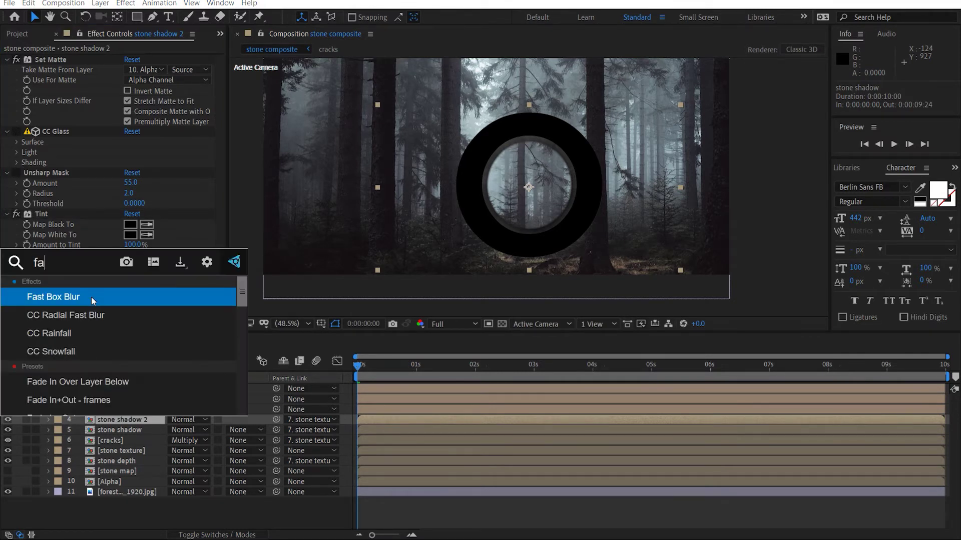
key(Return)
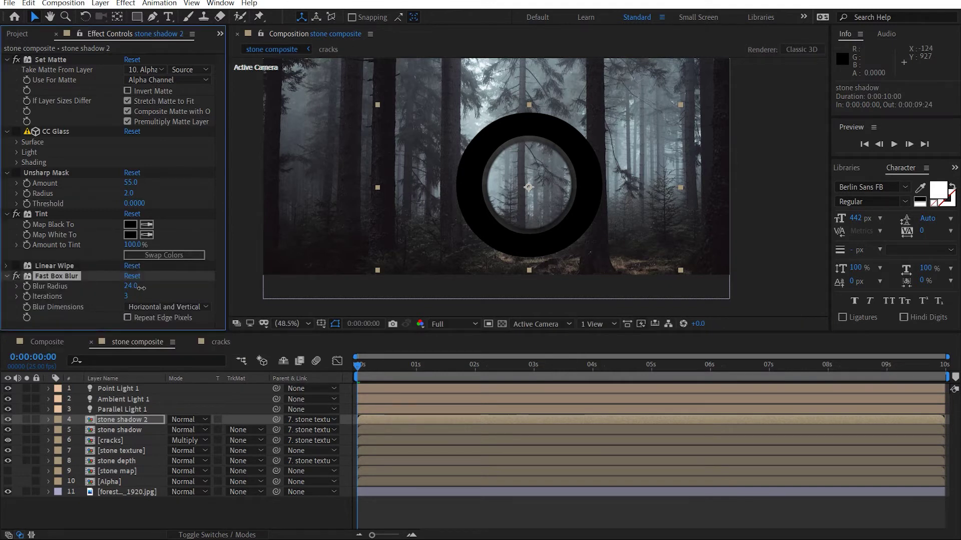
mouse_move(142, 287)
mouse_down()
mouse_move(161, 289)
mouse_move(143, 292)
mouse_up()
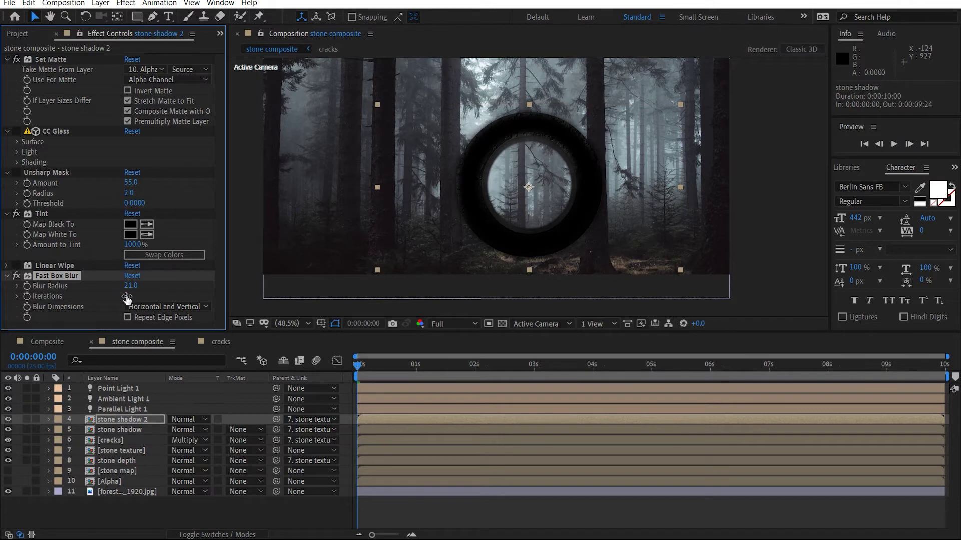
Rename the duplicated stone shadow layer as shadow
click(103, 421)
key(Return)
text(shadow)
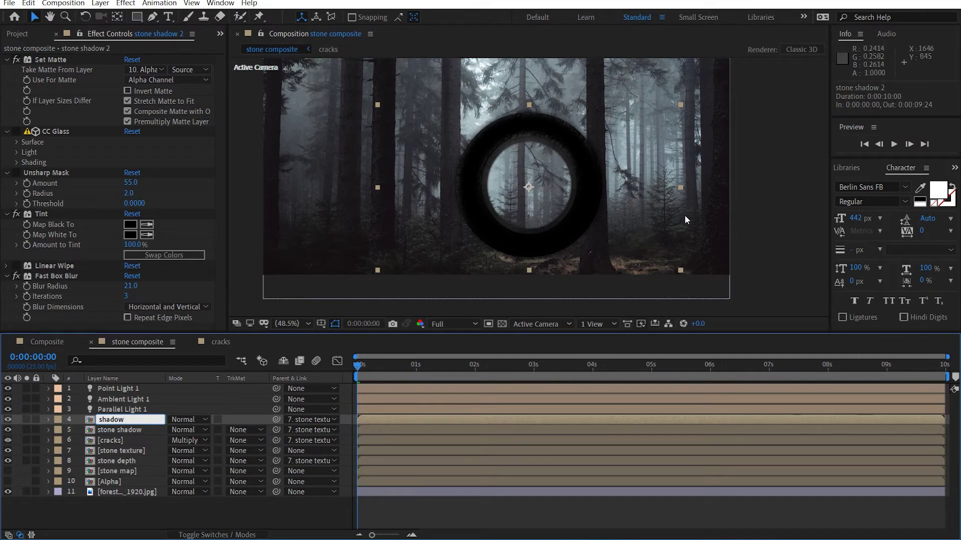
key(Return)
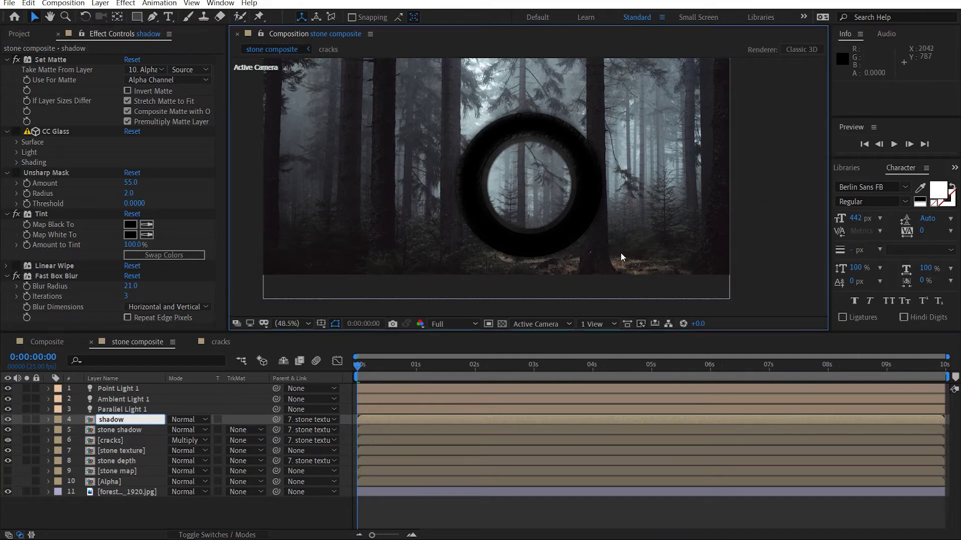
Make the shadow layer 3D and set its X orientation to 90° so it lies flat
click(235, 534)
click(233, 420)
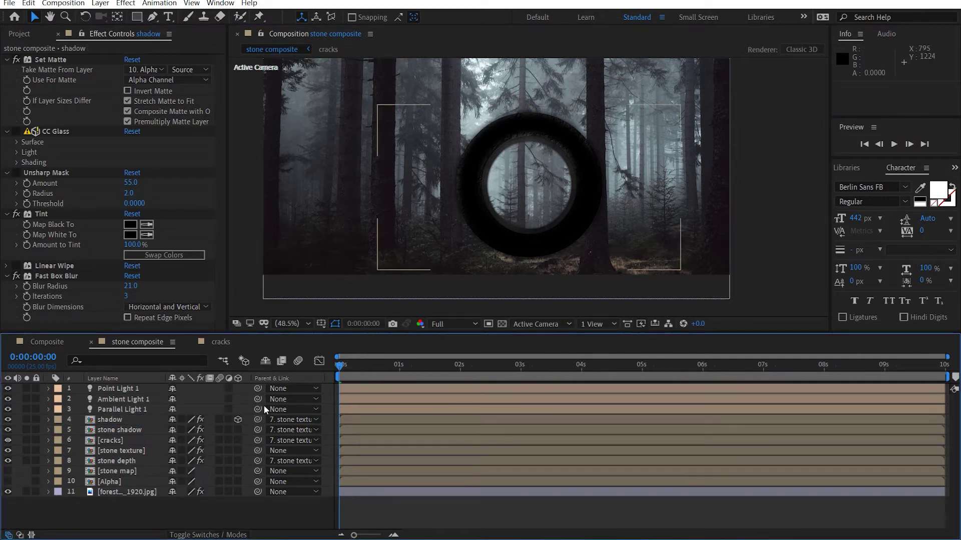
click(150, 418)
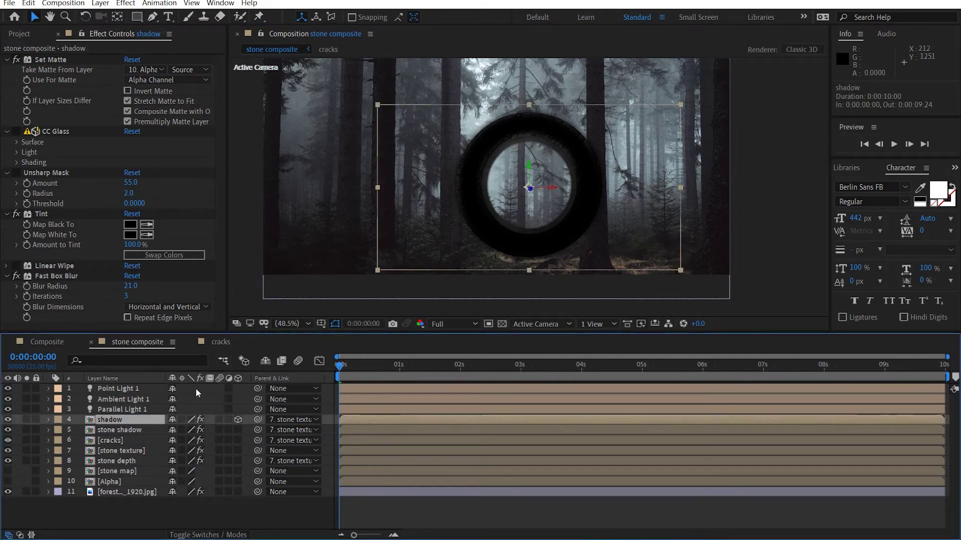
key(w)
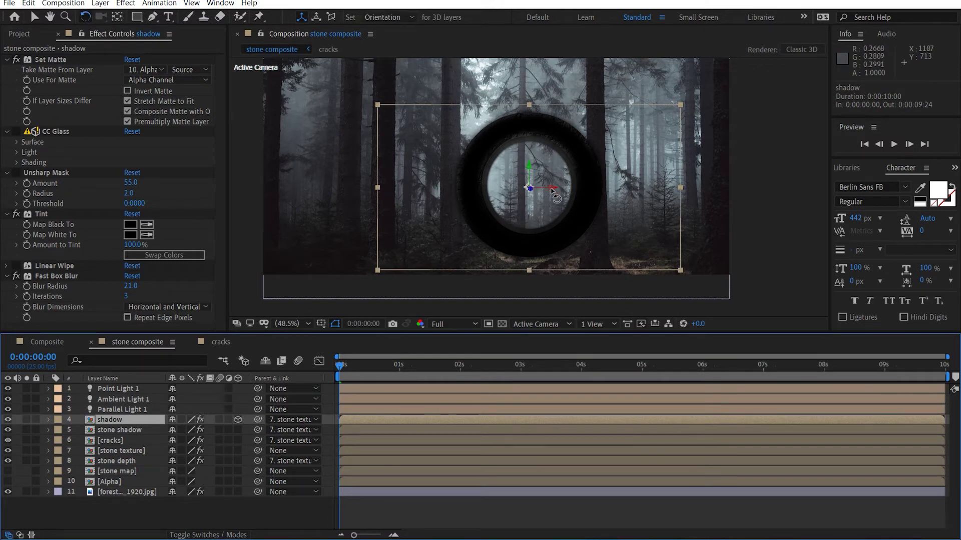
key(r)
click(174, 429)
text(90)
key(Return)
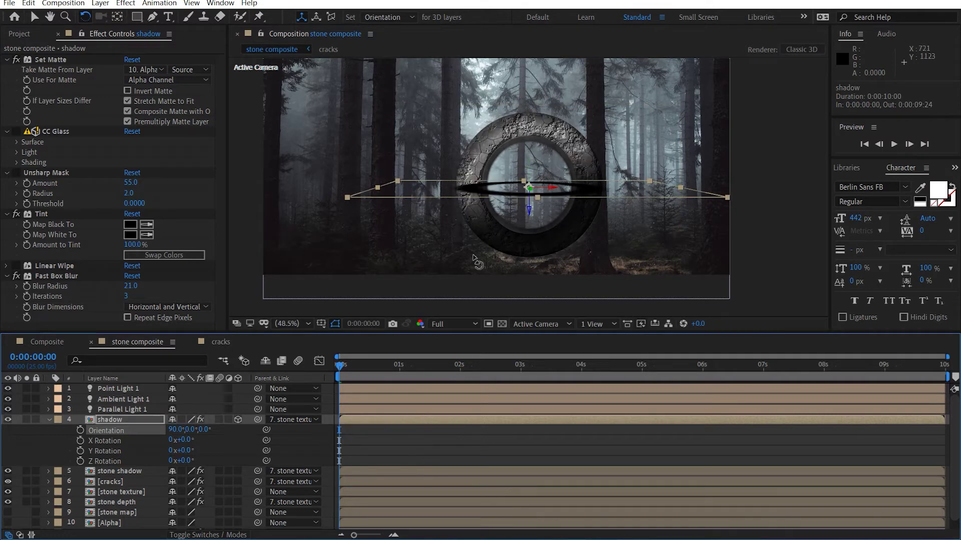
Stretch the flattened shadow's width to about 153% and place it on the ground beside the ring's base at about 1557, 1034, 104
key(v)
drag(528, 208, 530, 298)
drag(546, 242, 588, 206)
scroll(627, 252, up, 1)
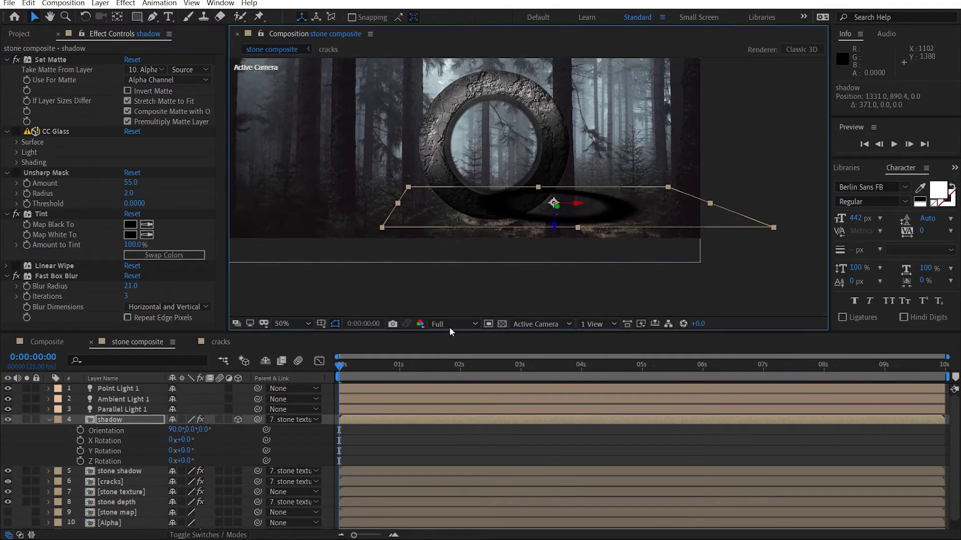
drag(554, 229, 597, 224)
drag(726, 222, 753, 228)
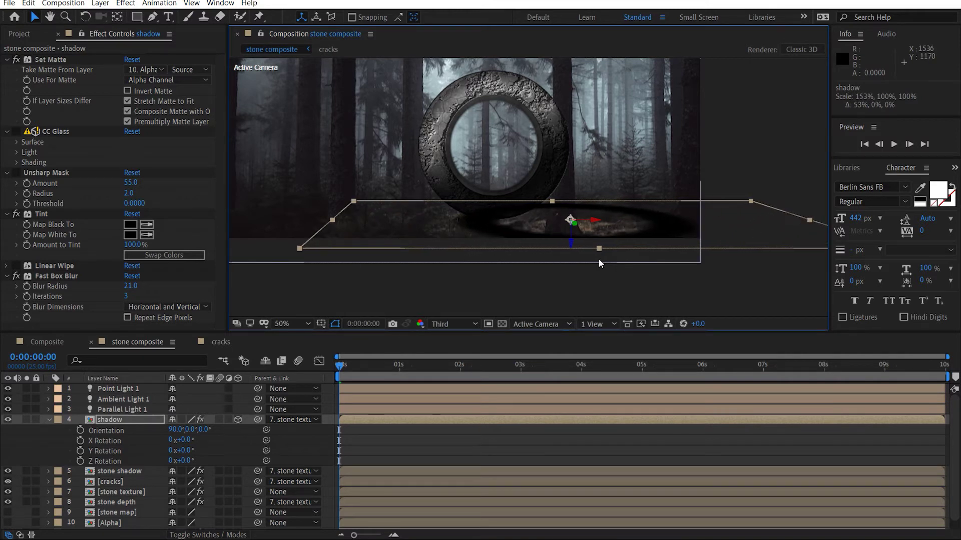
drag(572, 243, 582, 215)
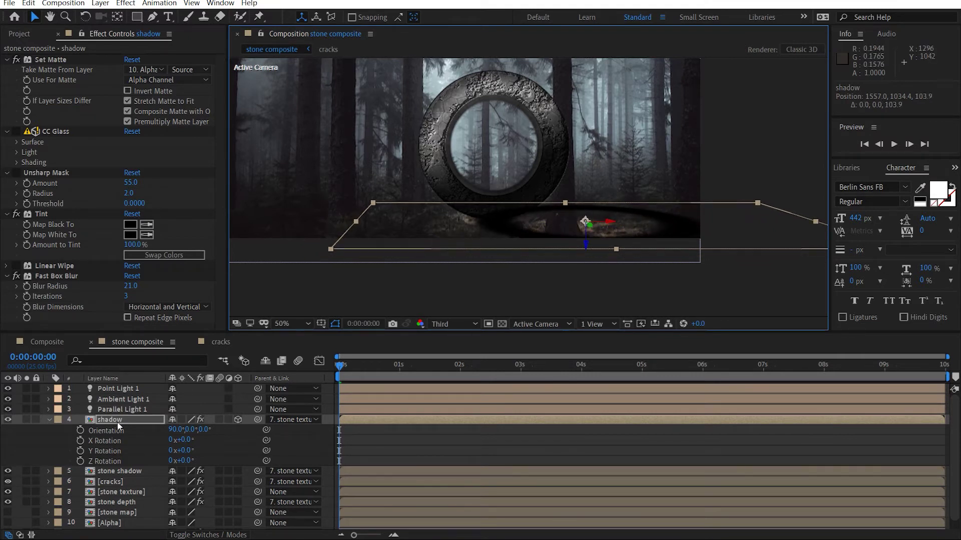
Move the shadow layer directly below the stone texture layer and adjust its position to about 1602, 1003, 104 at the ring's base
click(50, 419)
drag(175, 420, 156, 455)
scroll(546, 231, up, 2)
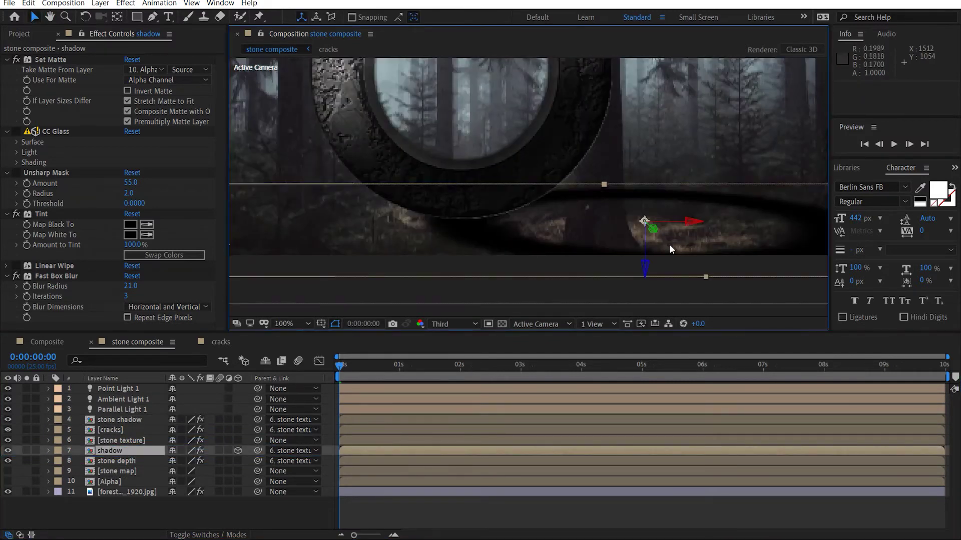
drag(645, 270, 646, 268)
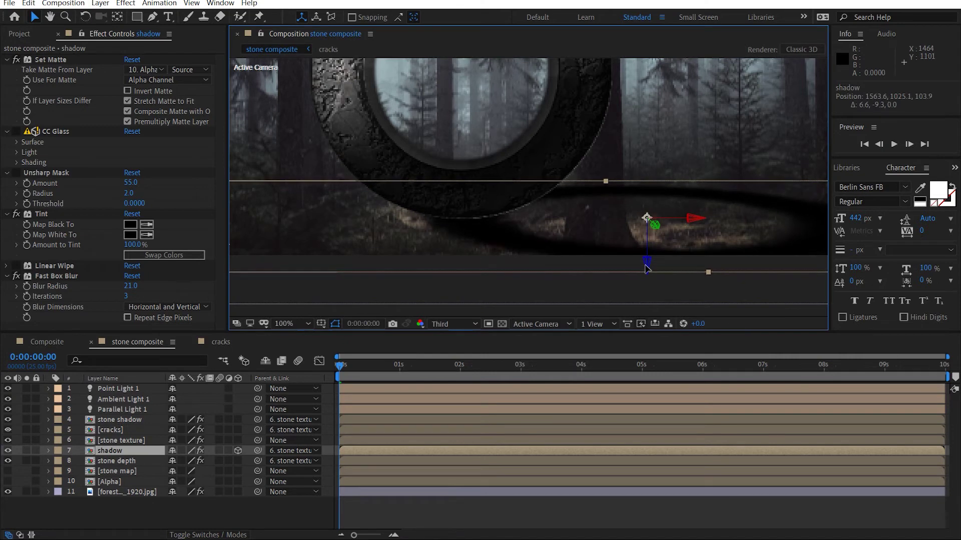
drag(688, 221, 703, 221)
scroll(659, 200, down, 2)
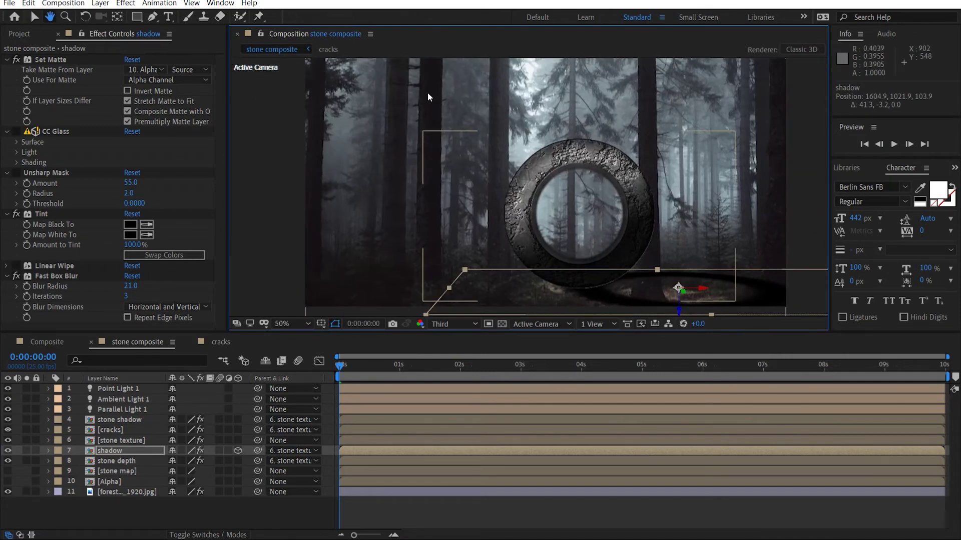
drag(605, 207, 545, 148)
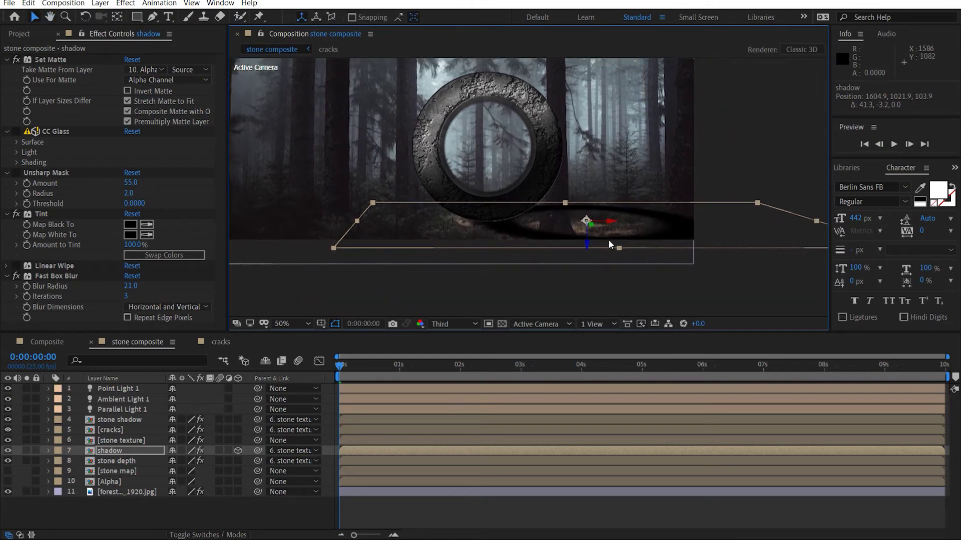
drag(585, 244, 584, 238)
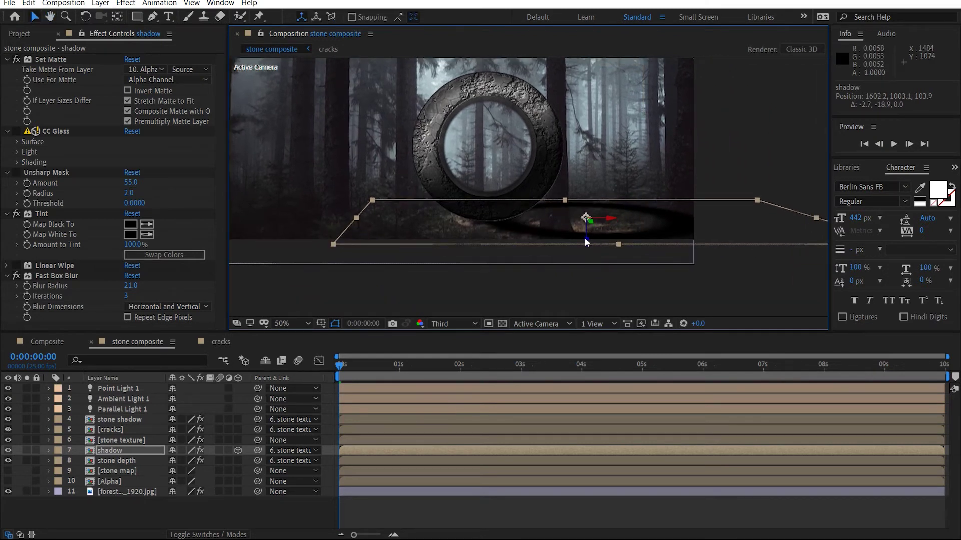
click(604, 260)
key(space)
drag(558, 223, 504, 257)
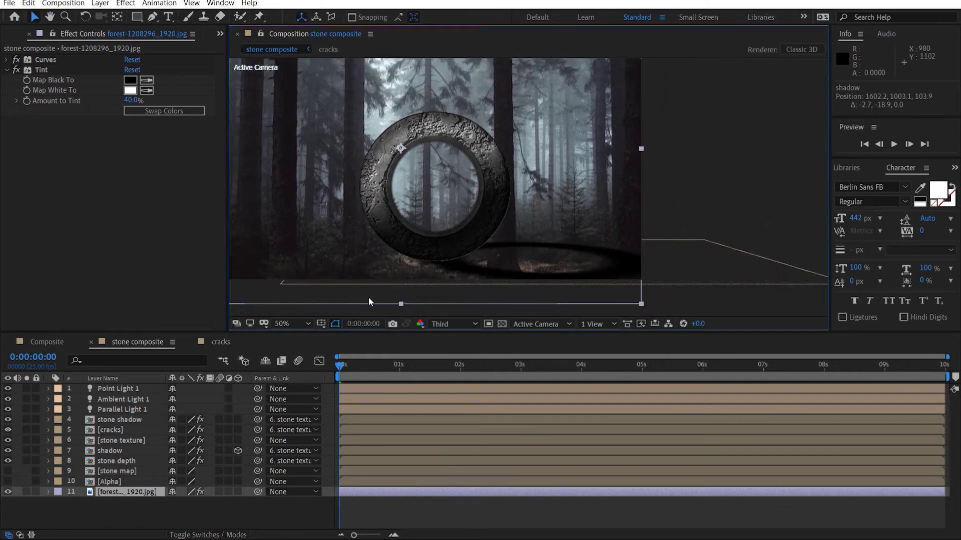
click(136, 508)
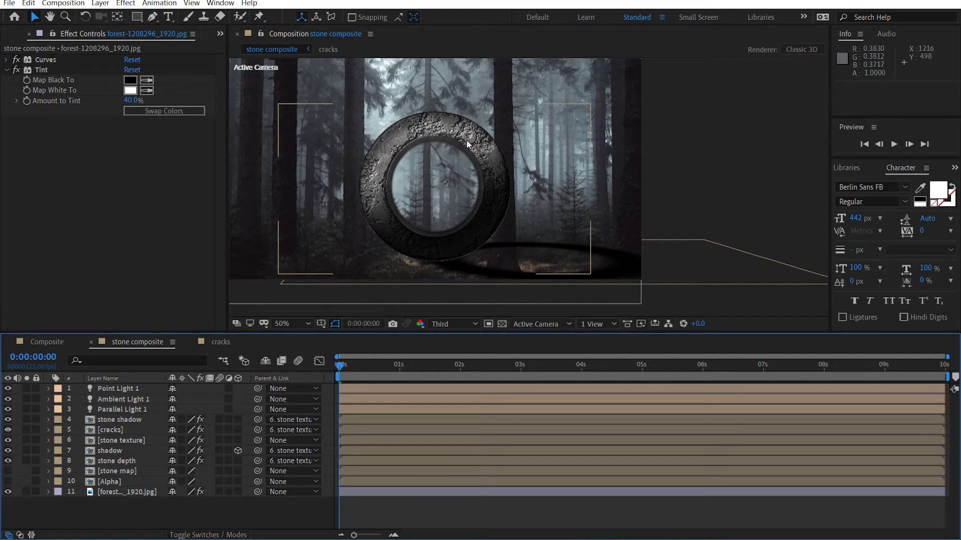
scroll(492, 166, down, 2)
scroll(492, 166, up, 2)
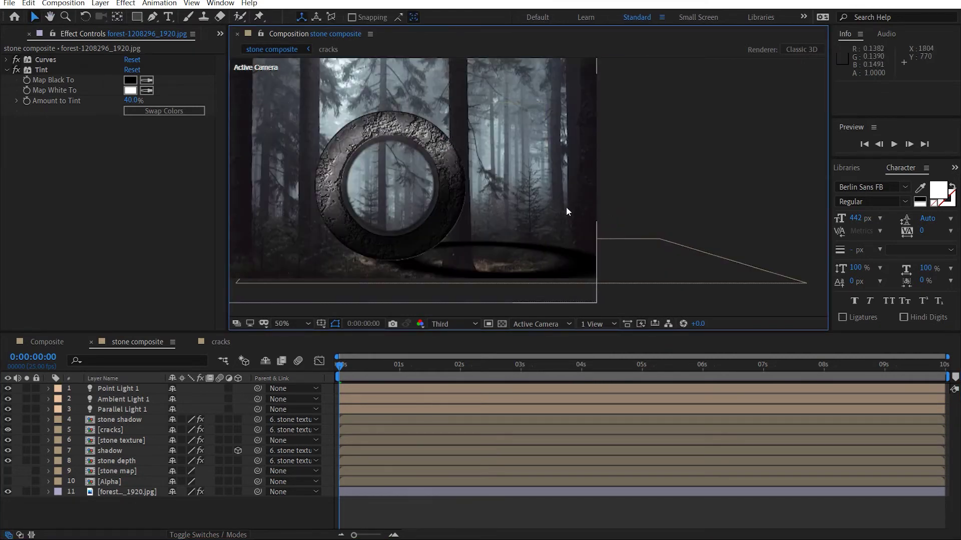
Create a white 1920 × 1080 px solid named matte and hide it
click(126, 511)
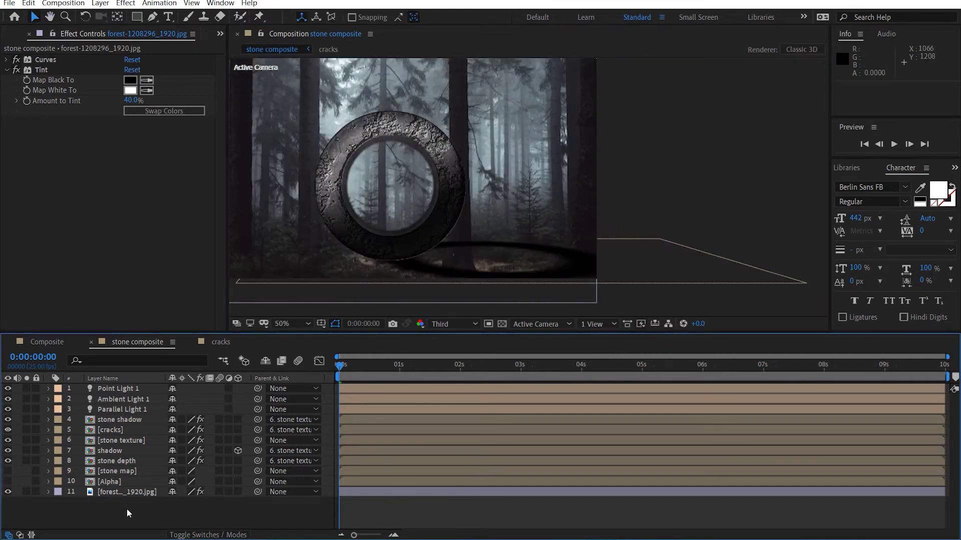
key(ctrl+y)
click(473, 340)
text(FFFFFF)
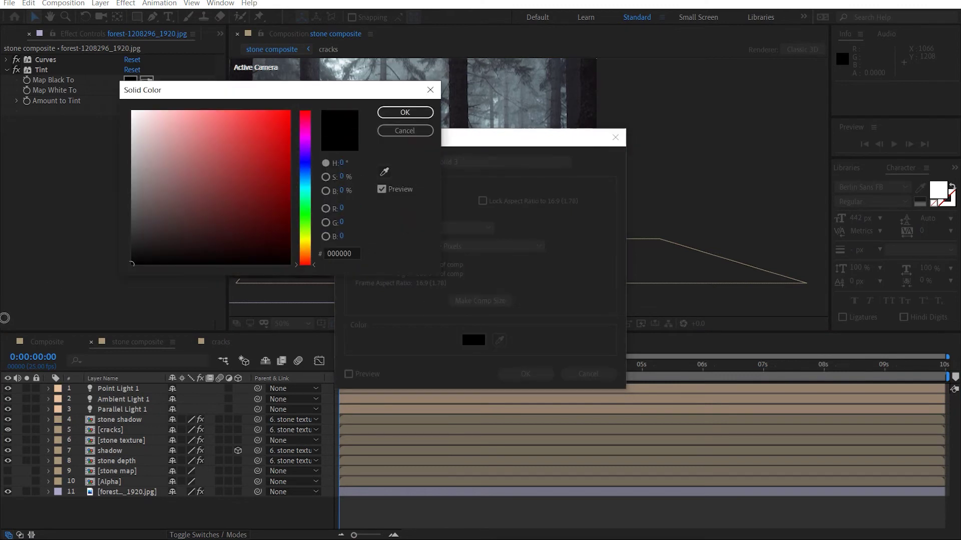
click(404, 112)
triple_click(440, 161)
text(matte)
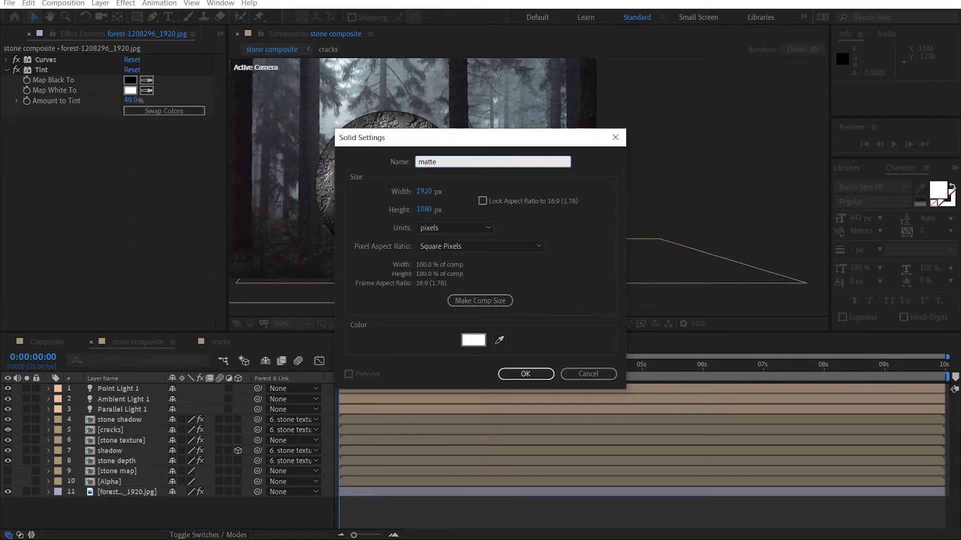
key(Return)
click(7, 388)
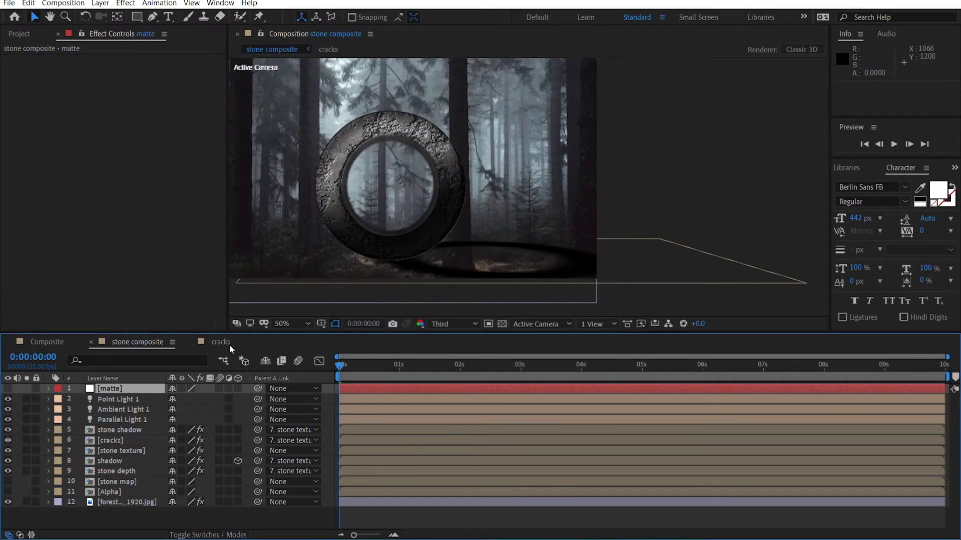
Isolate the forest layer and trace Pen masks on the matte layer around the trunk beside the ring and the forest's right-edge trunk
click(27, 502)
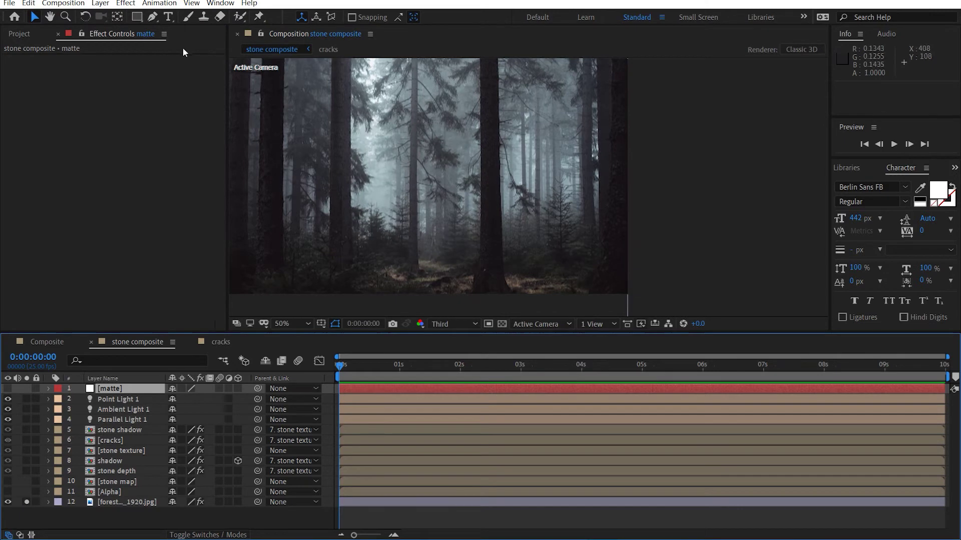
click(153, 17)
scroll(436, 162, up, 2)
scroll(470, 190, up, 3)
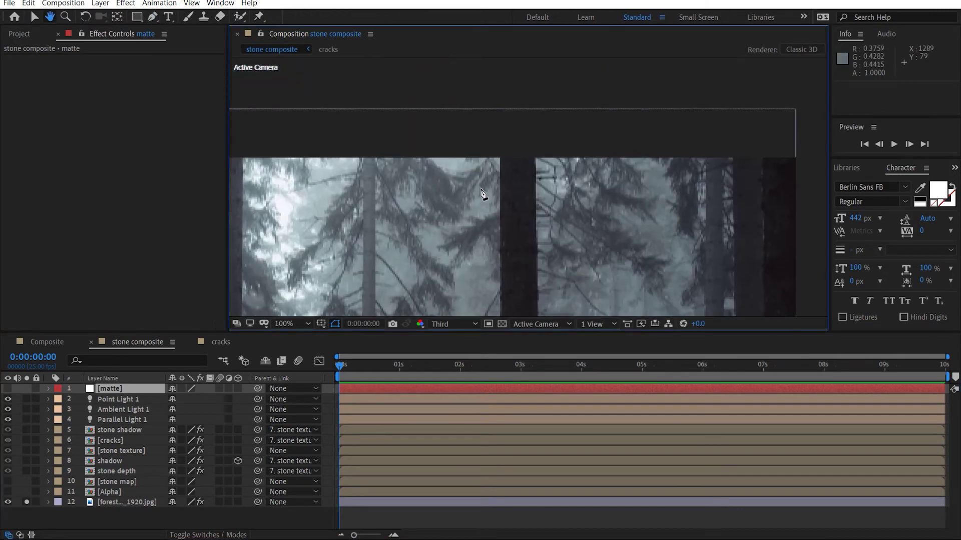
click(502, 151)
click(502, 193)
scroll(503, 190, down, 3)
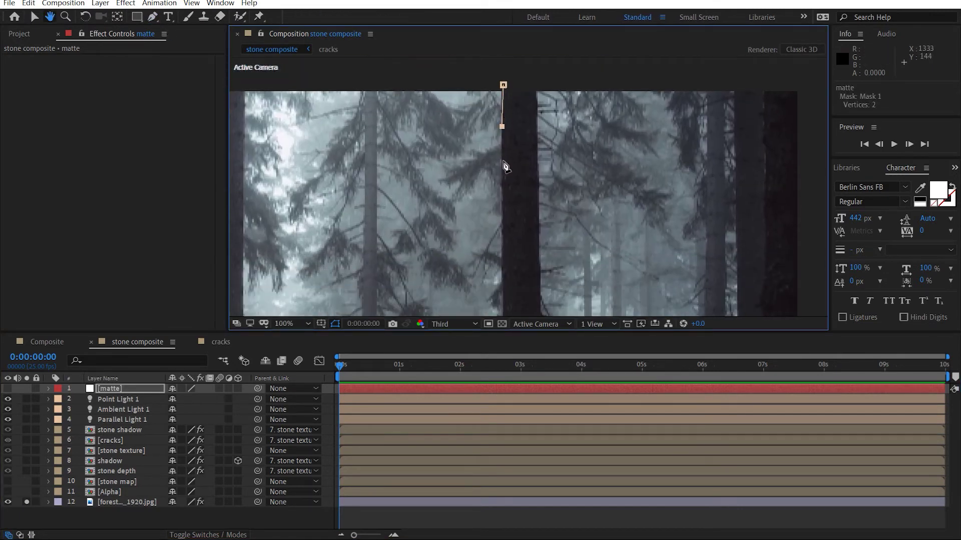
click(503, 185)
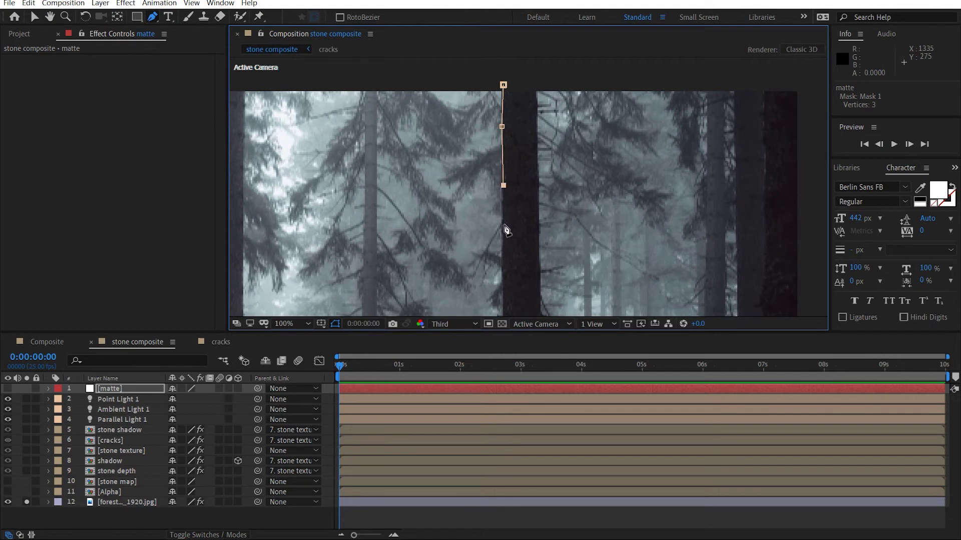
scroll(509, 298, down, 3)
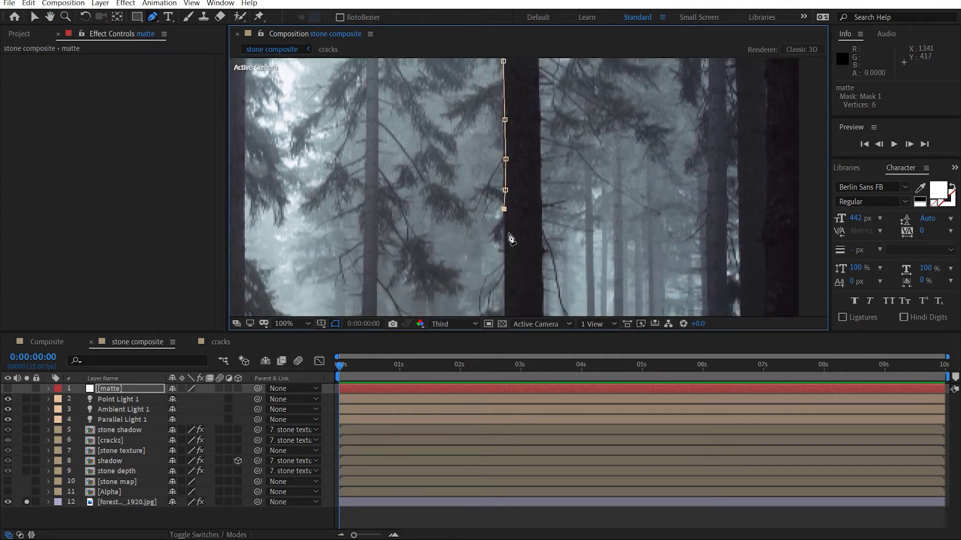
click(505, 251)
drag(510, 300, 504, 205)
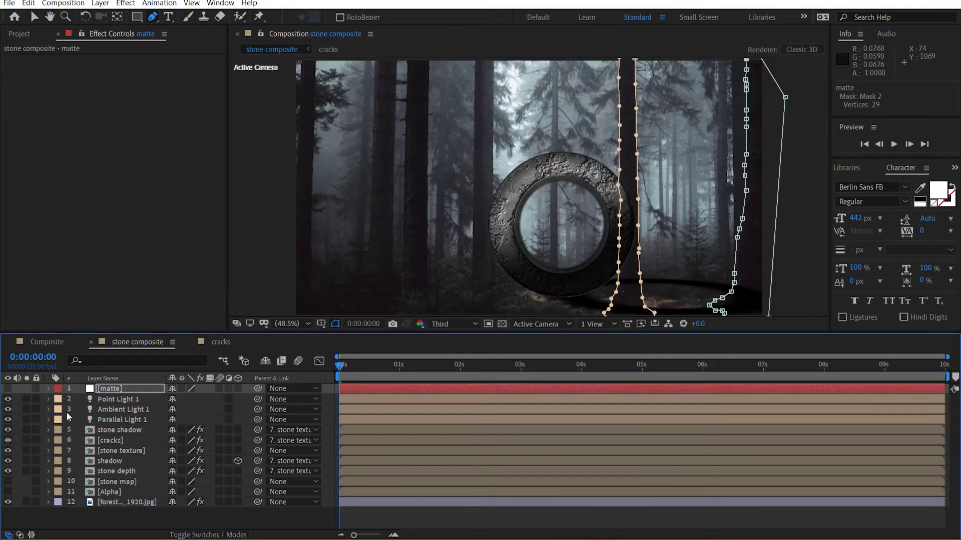
Make the matte layer visible and clear the layer selection to inspect the masked trunks
click(9, 389)
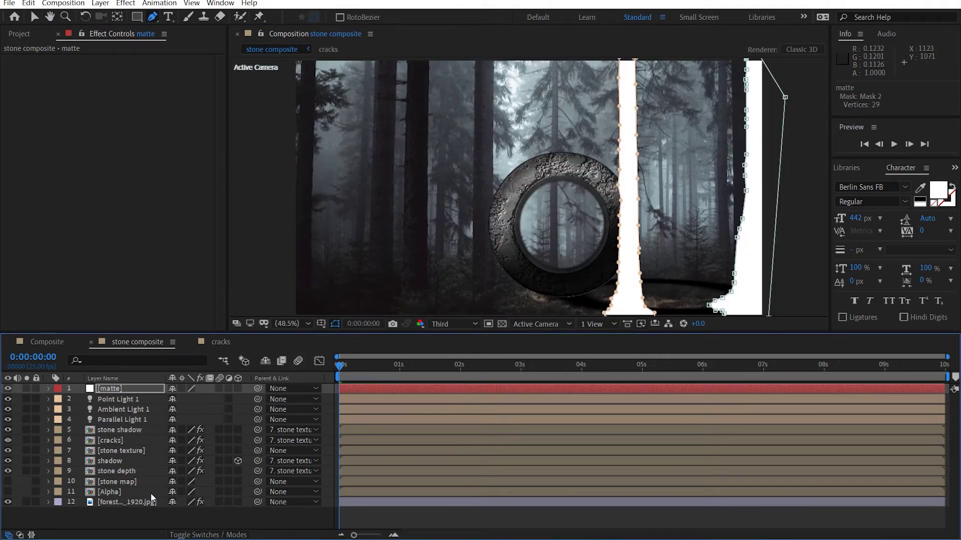
key(v)
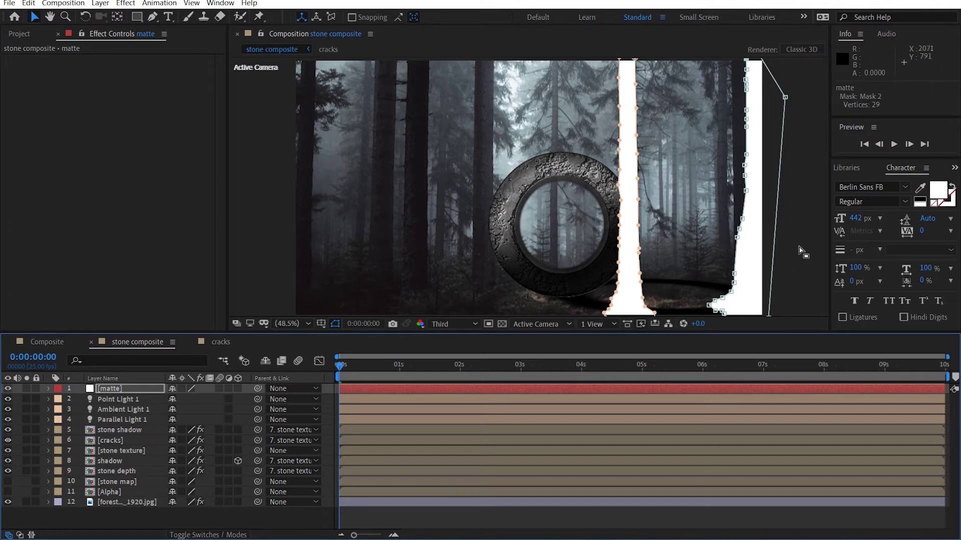
click(807, 223)
scroll(673, 199, up, 1)
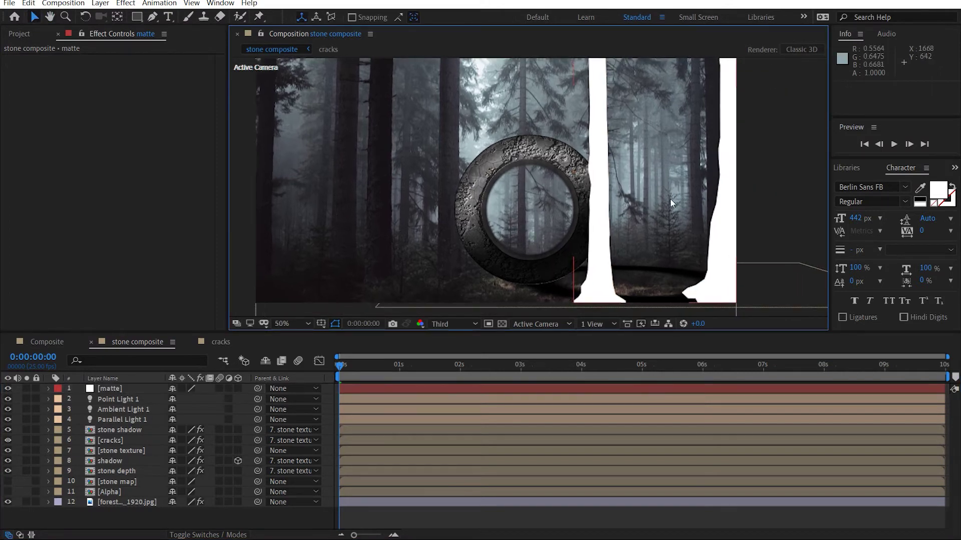
Reveal the matte layer's mask feather properties and set Mask 1's feather to 5 pixels
key(slash)
click(125, 390)
key(f)
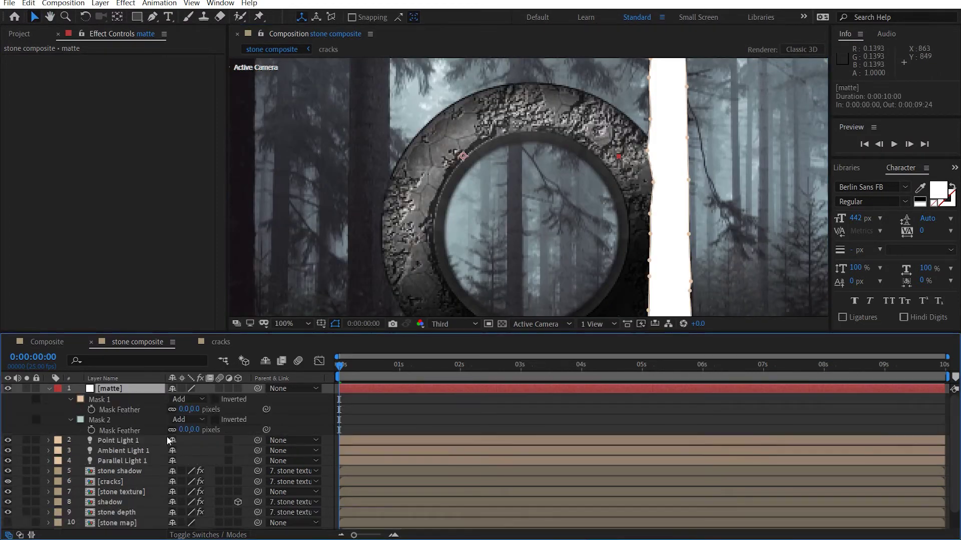
click(124, 408)
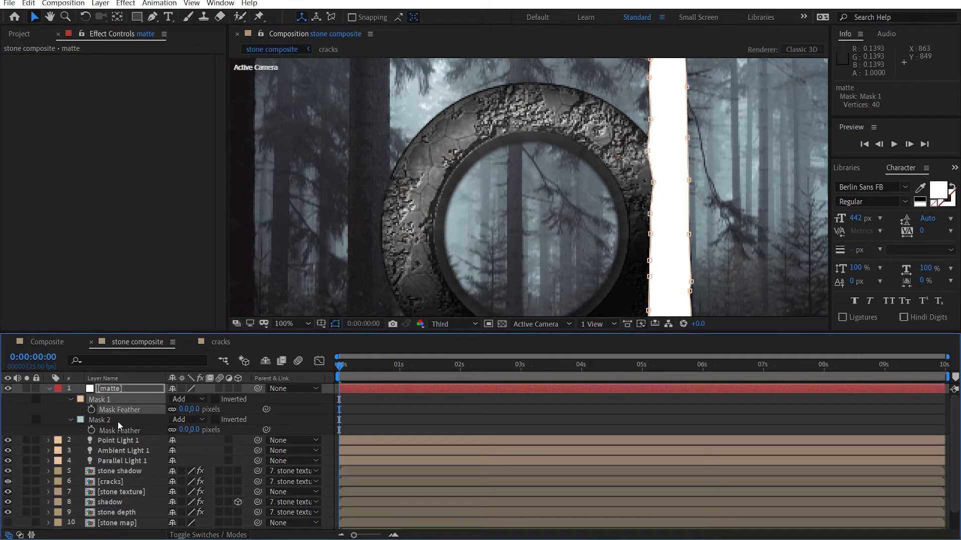
shift+click(118, 421)
click(181, 409)
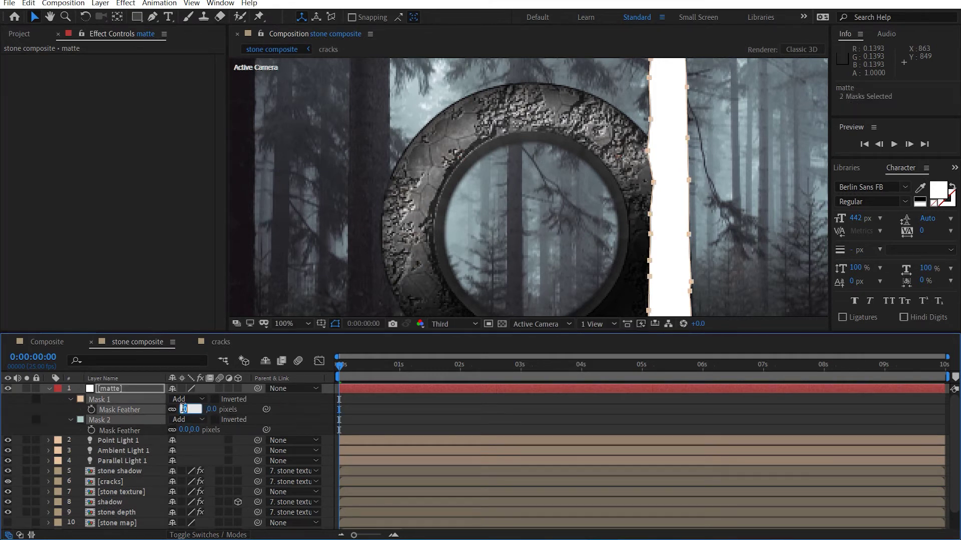
text(5)
key(Return)
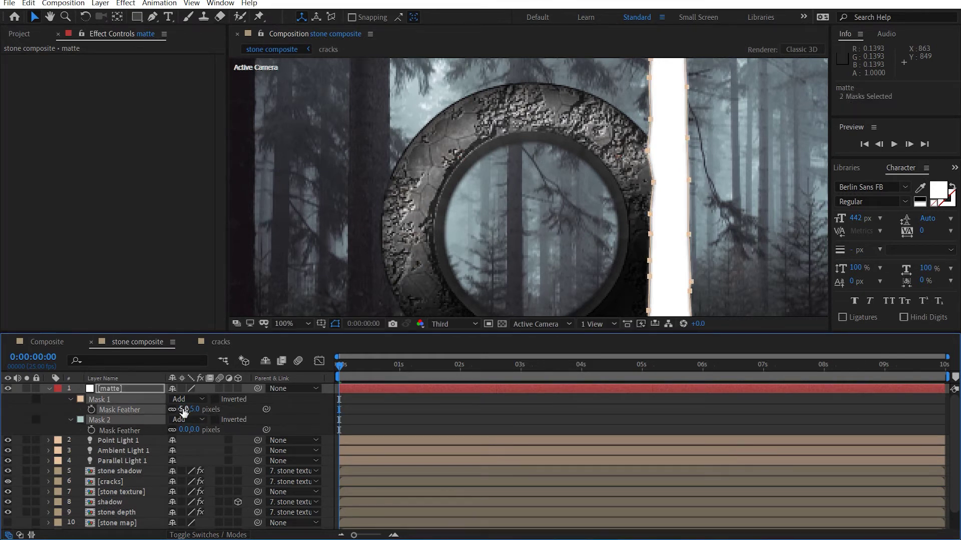
Lower the matte layer's opacity to 22% so the trunk shows through it
scroll(622, 182, up, 1)
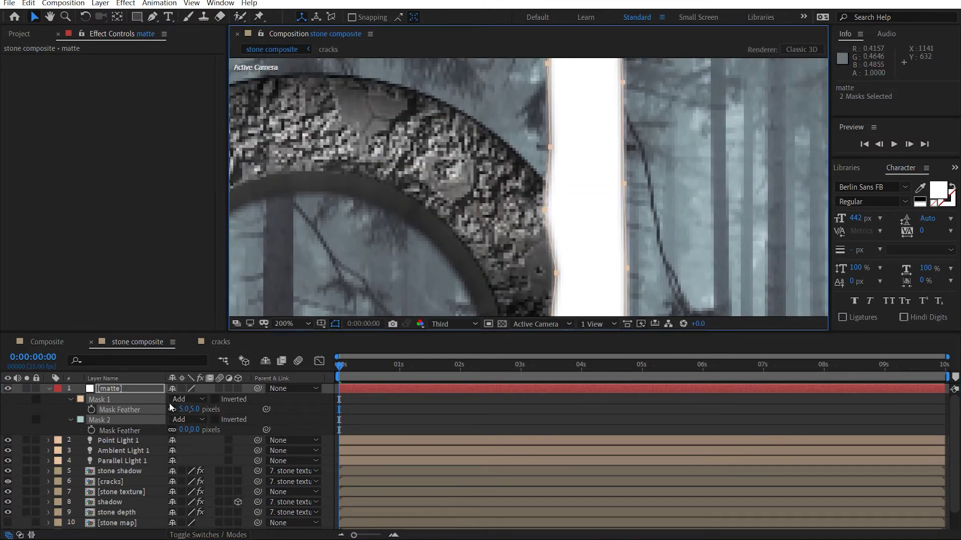
key(t)
drag(174, 399, 124, 399)
scroll(528, 188, up, 1)
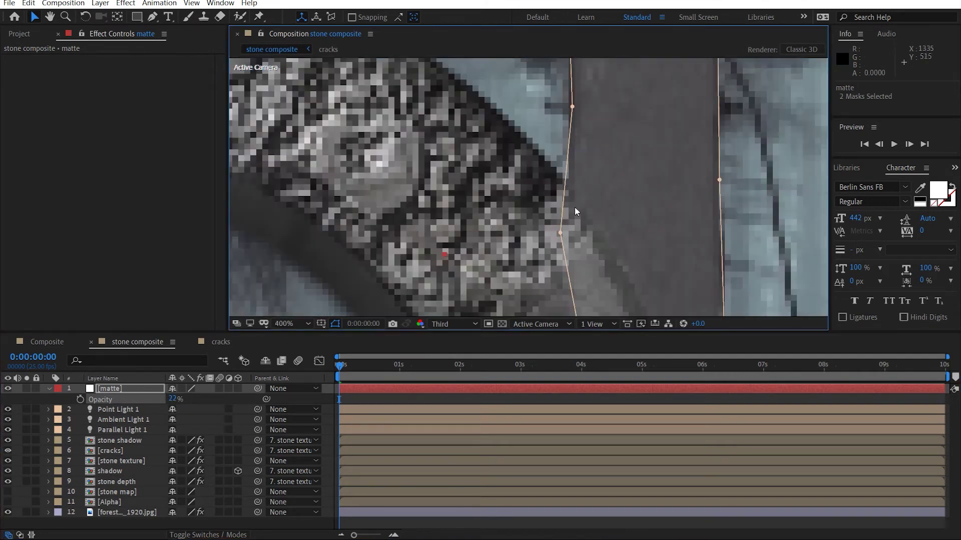
Adjust Mask 1's vertices to follow the edges of the trunk beside the ring more closely
click(560, 233)
drag(560, 234, 570, 231)
click(572, 106)
scroll(596, 163, down, 1)
drag(640, 103, 595, 79)
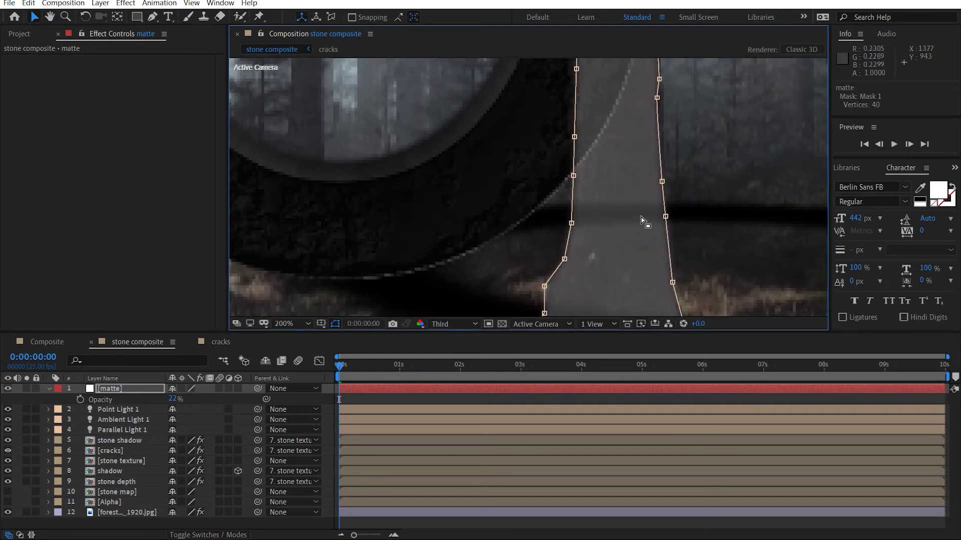
drag(657, 98, 660, 99)
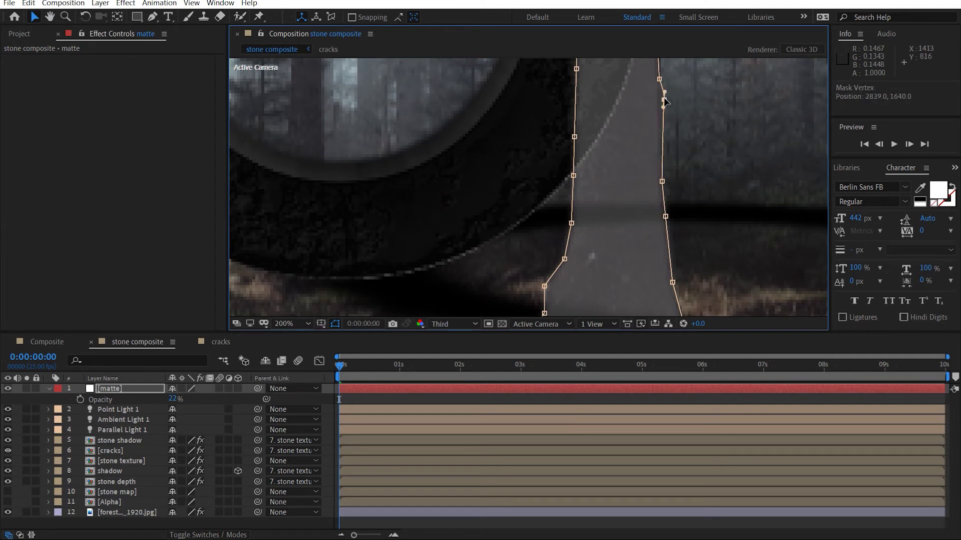
scroll(662, 87, down, 4)
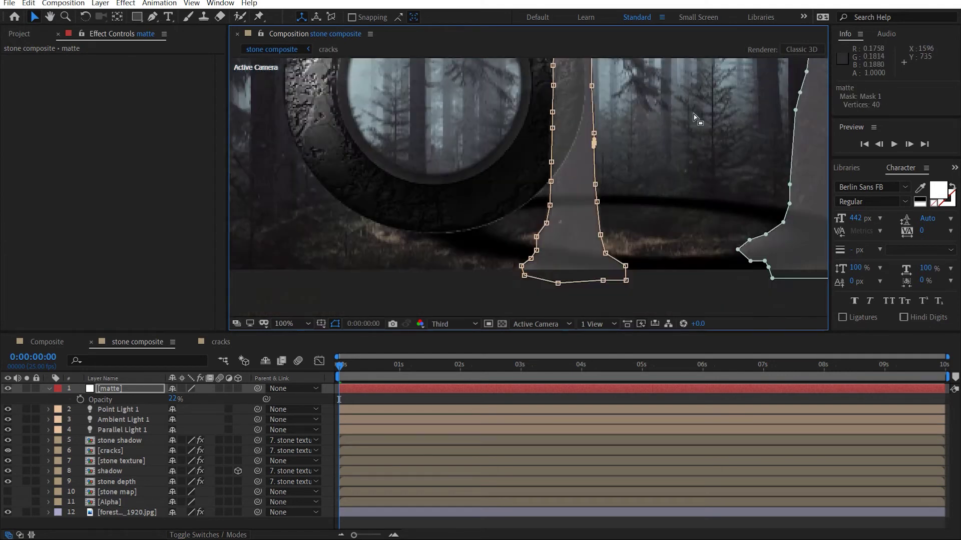
key(v)
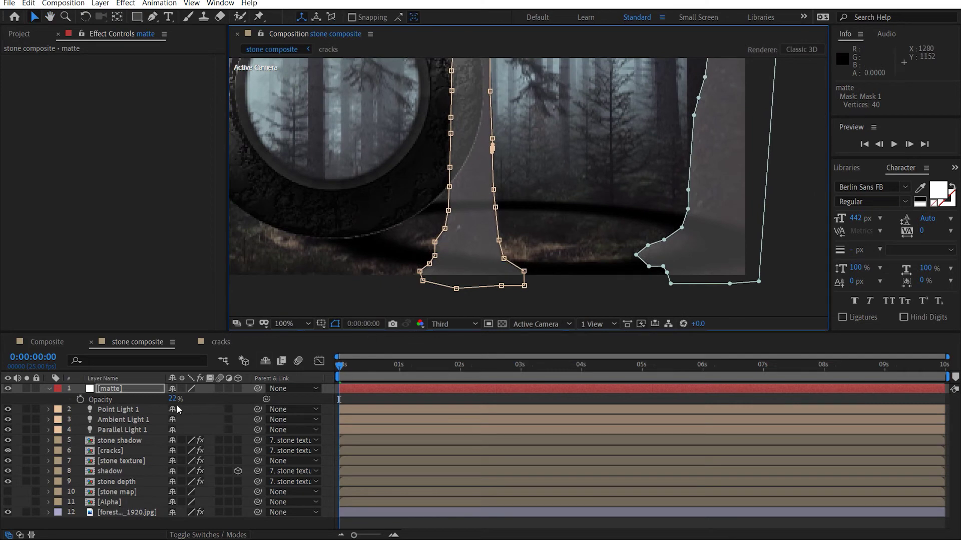
Restore the matte layer's opacity to 100% and pre-compose it as tree matte
drag(173, 399, 563, 386)
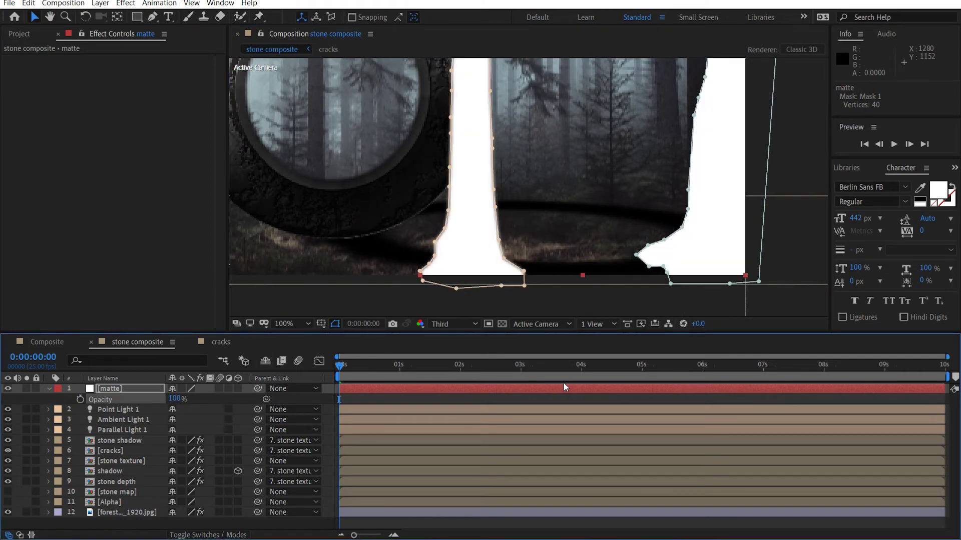
click(49, 388)
click(122, 389)
key(ctrl+shift+c)
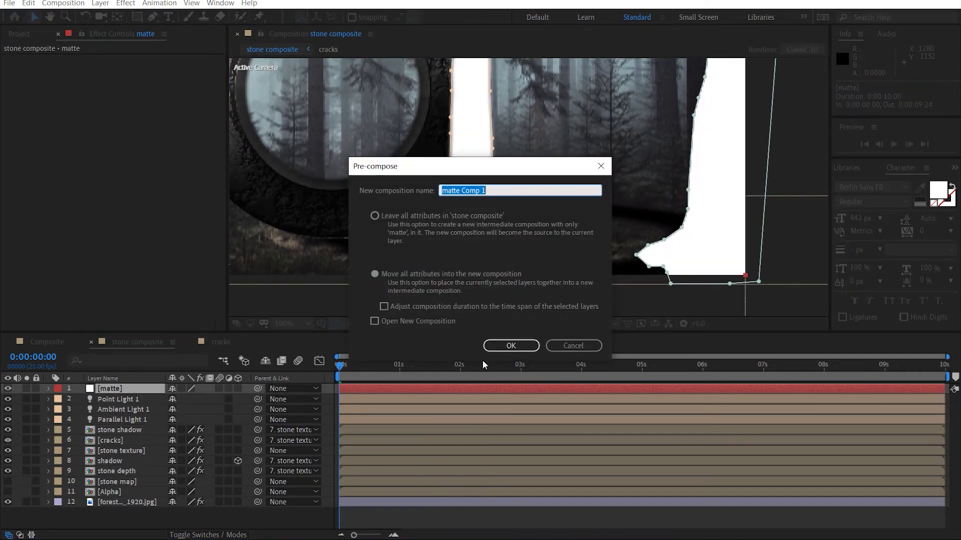
text(tree matte)
key(Return)
Move tree matte directly below Parallel Light 1 and place a duplicate of the forest layer directly beneath it
drag(131, 389, 144, 418)
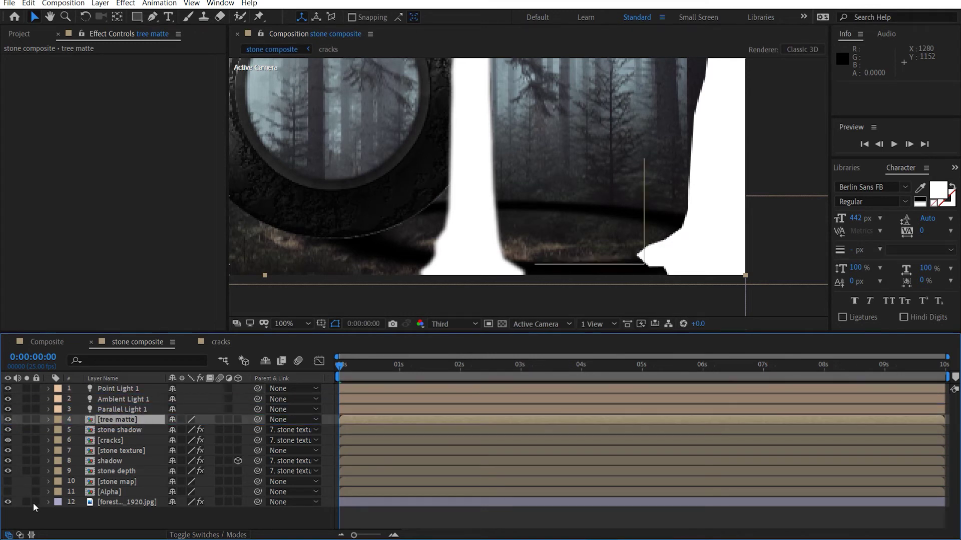
click(118, 503)
key(ctrl+d)
drag(118, 502, 127, 431)
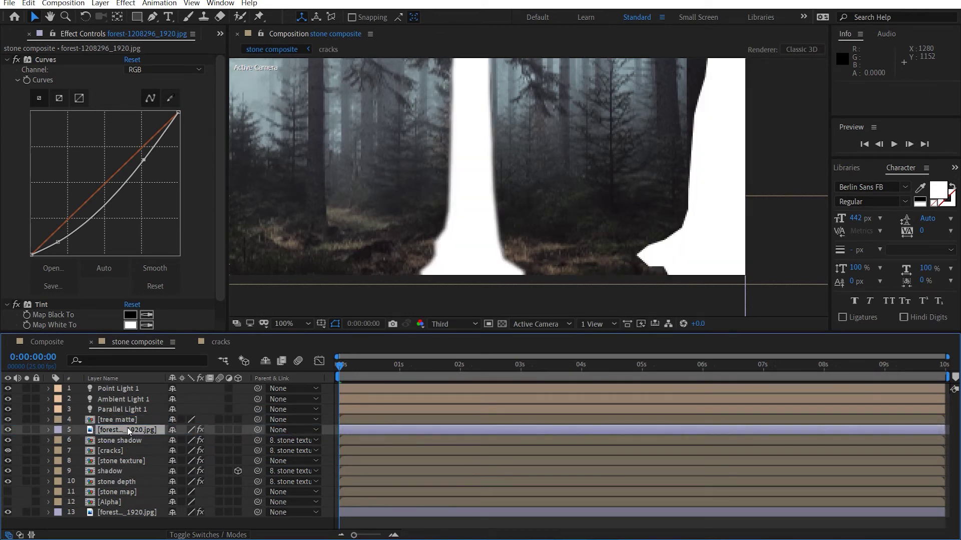
Set the duplicated forest layer's track matte to the alpha of tree matte
click(220, 534)
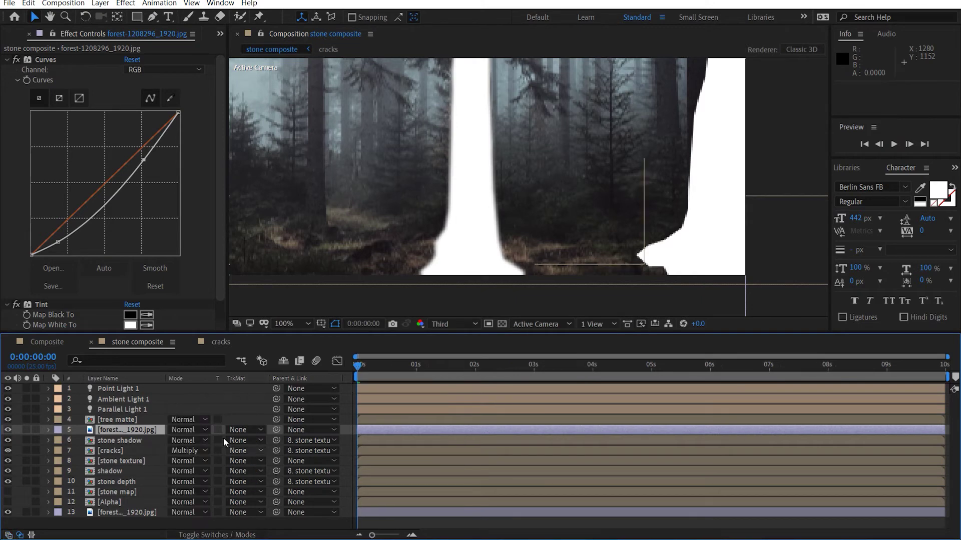
click(190, 430)
click(253, 433)
click(252, 430)
click(270, 455)
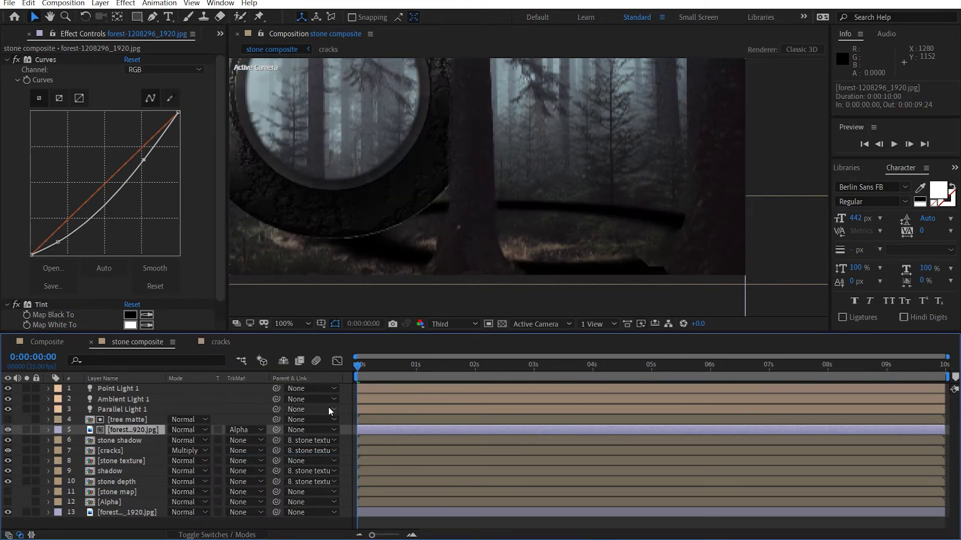
Check the ground shadow by toggling the stone shadow layer off and on, and hide the shadow layer
drag(423, 234, 476, 238)
key(comma)
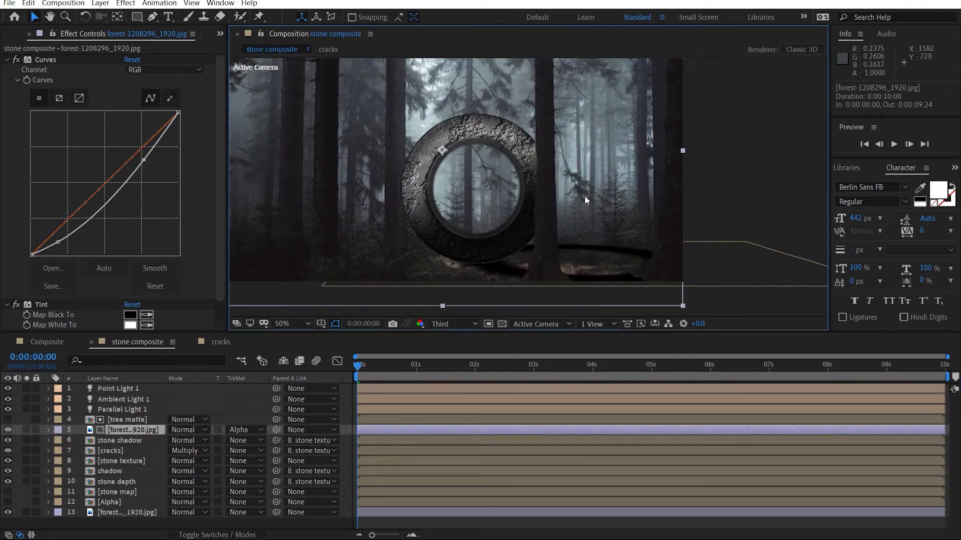
key(period)
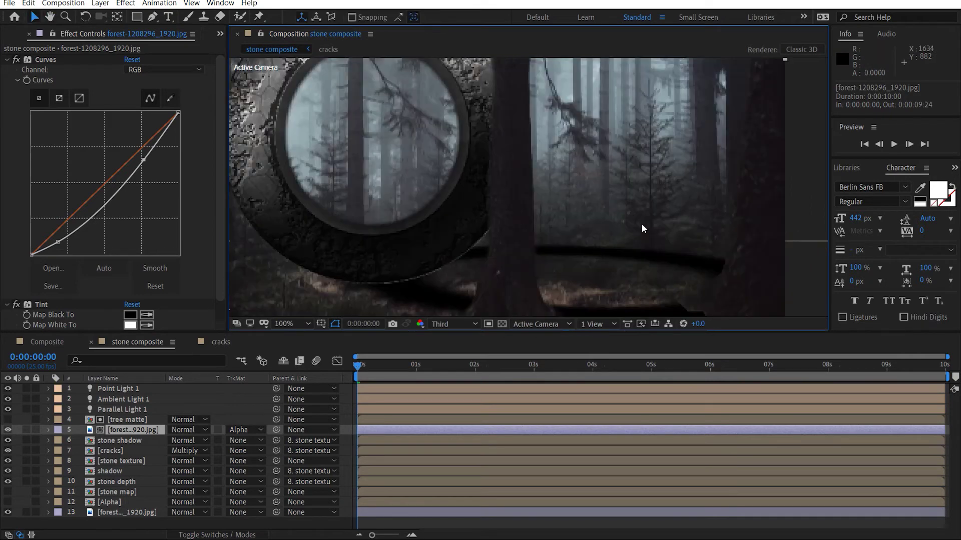
drag(621, 215, 521, 170)
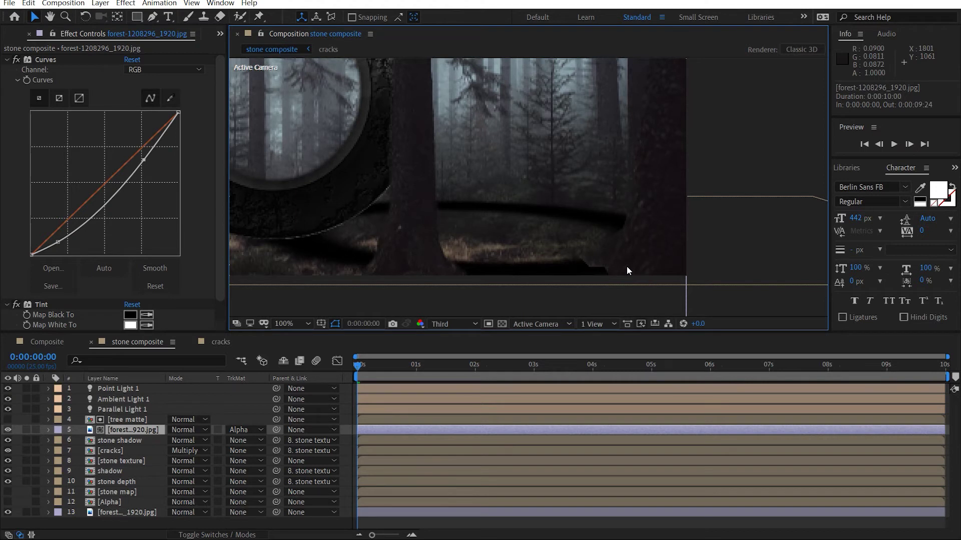
key(ctrl+Down)
click(8, 440)
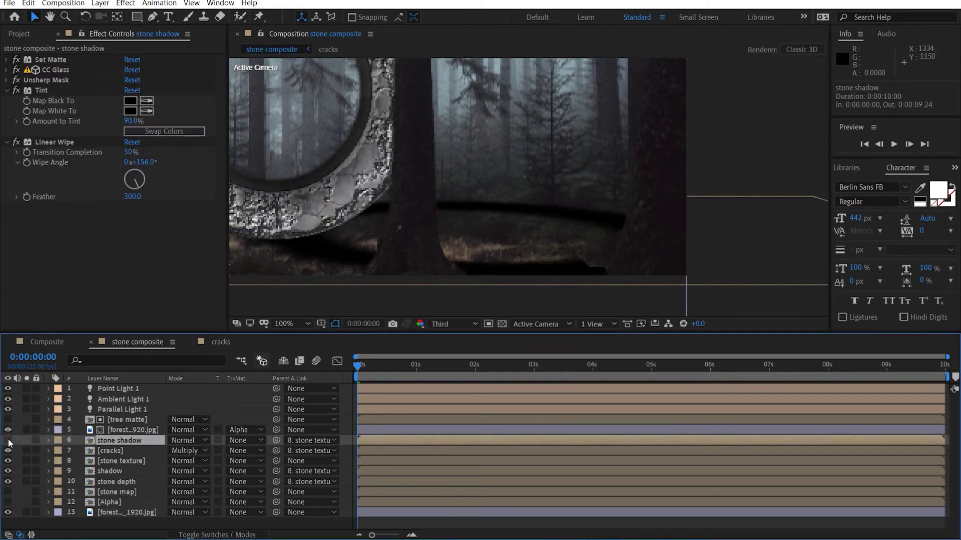
click(8, 440)
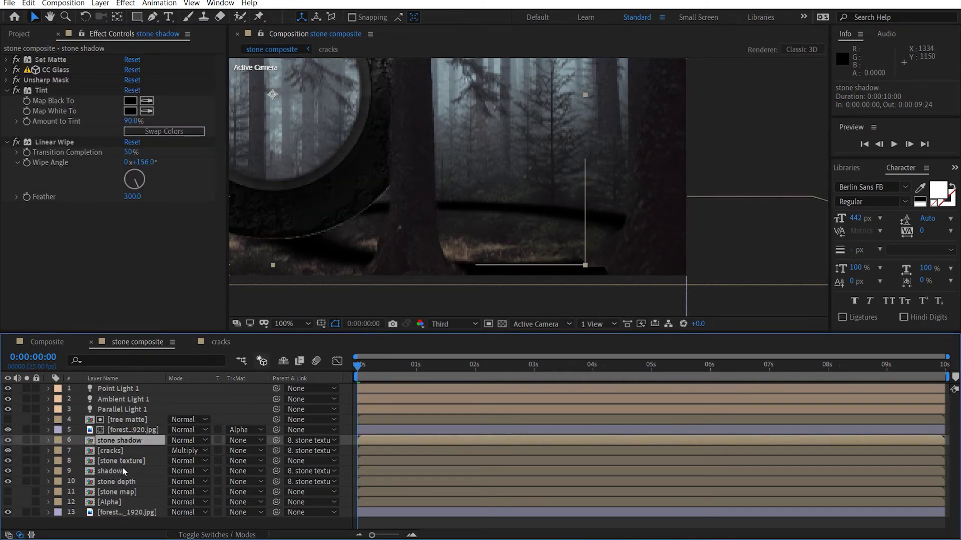
click(100, 471)
click(8, 471)
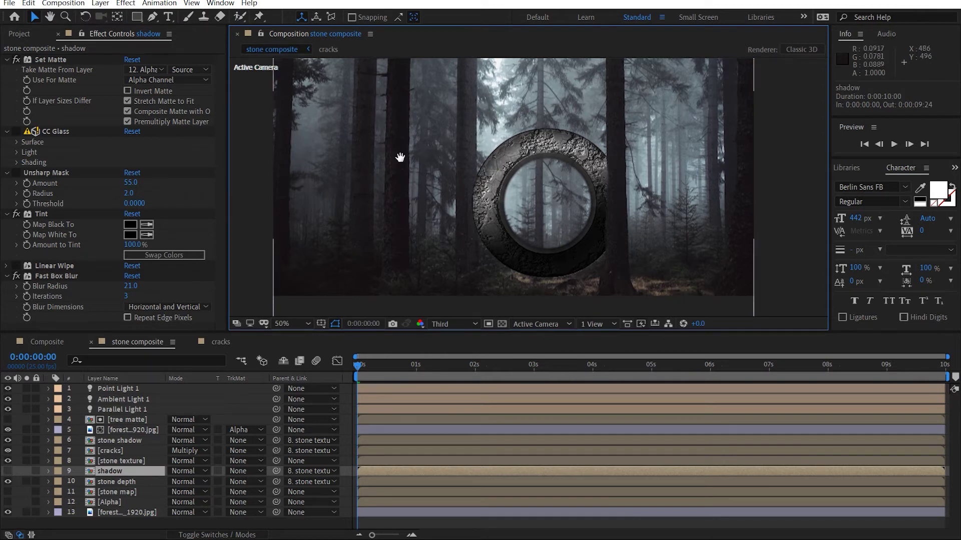
key(h)
drag(395, 154, 410, 187)
key(v)
click(128, 344)
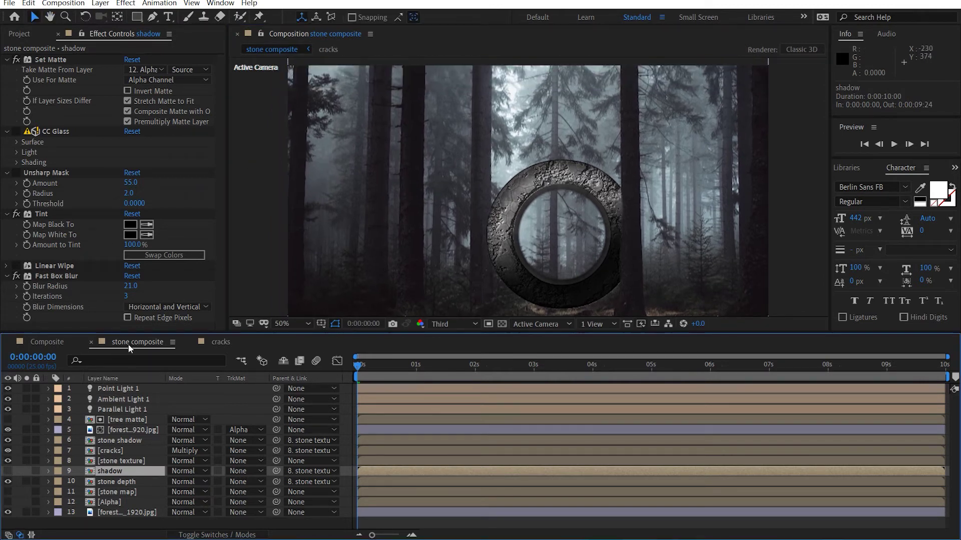
key(ctrl+y)
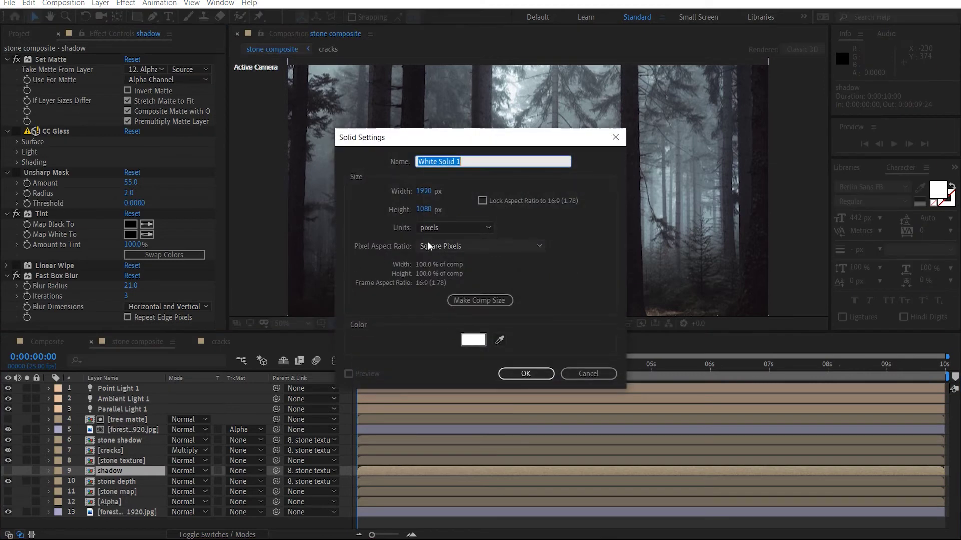
text(light ray)
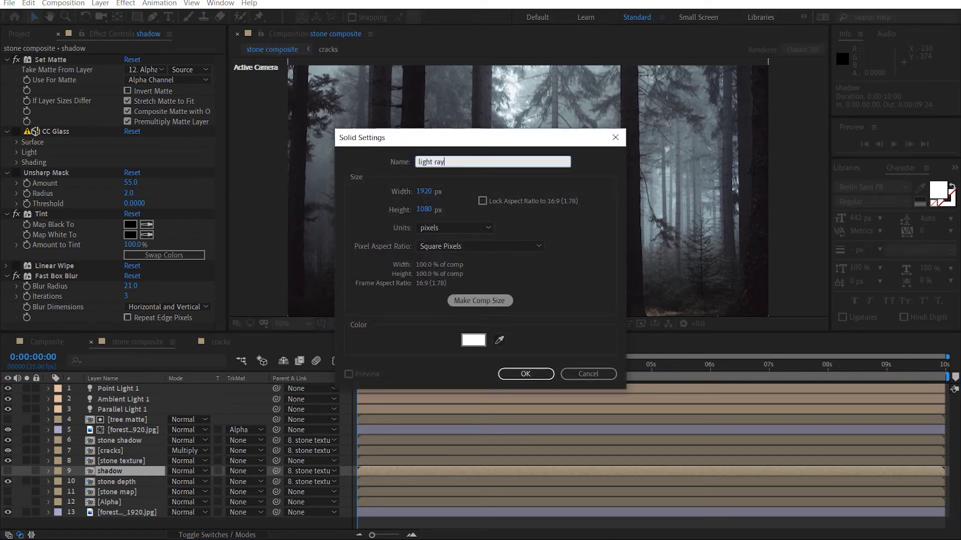
click(473, 340)
text(000000)
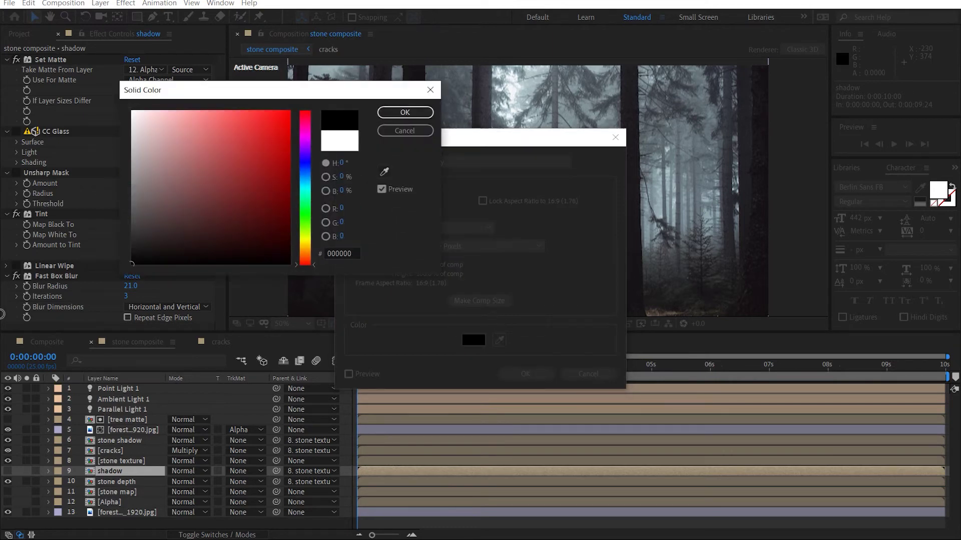
click(395, 117)
click(525, 374)
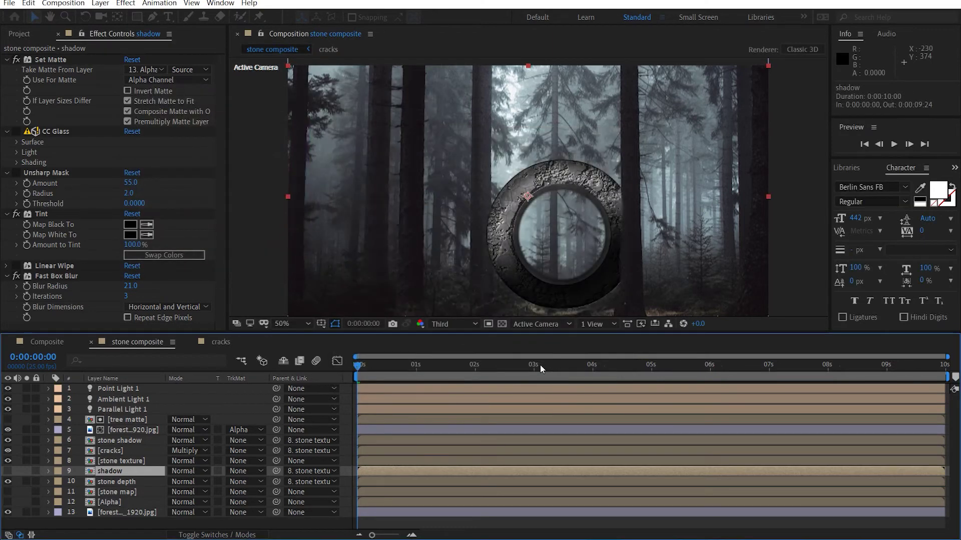
Move the light ray layer directly below Parallel Light 1 and apply Fractal Noise to it
drag(118, 474, 139, 415)
key(ctrl+space)
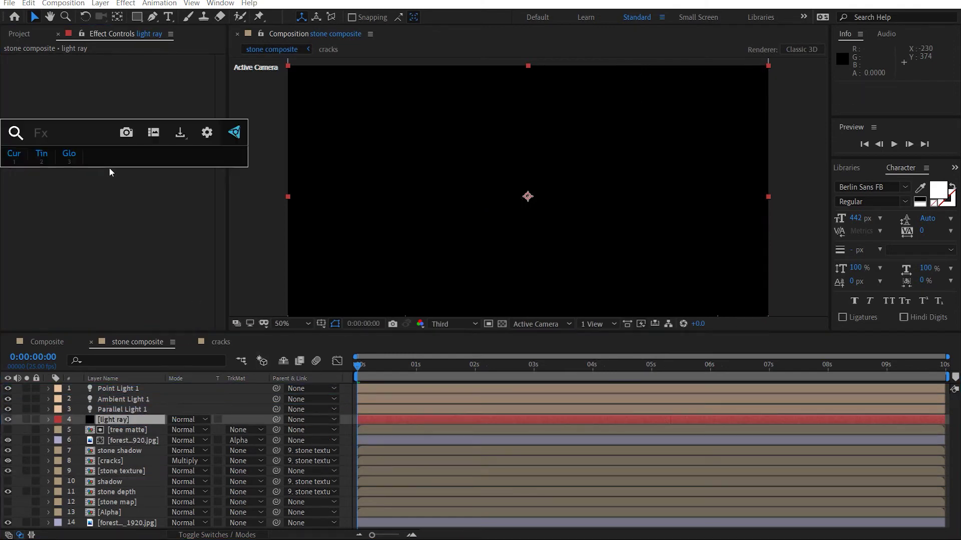
text(fra)
key(Return)
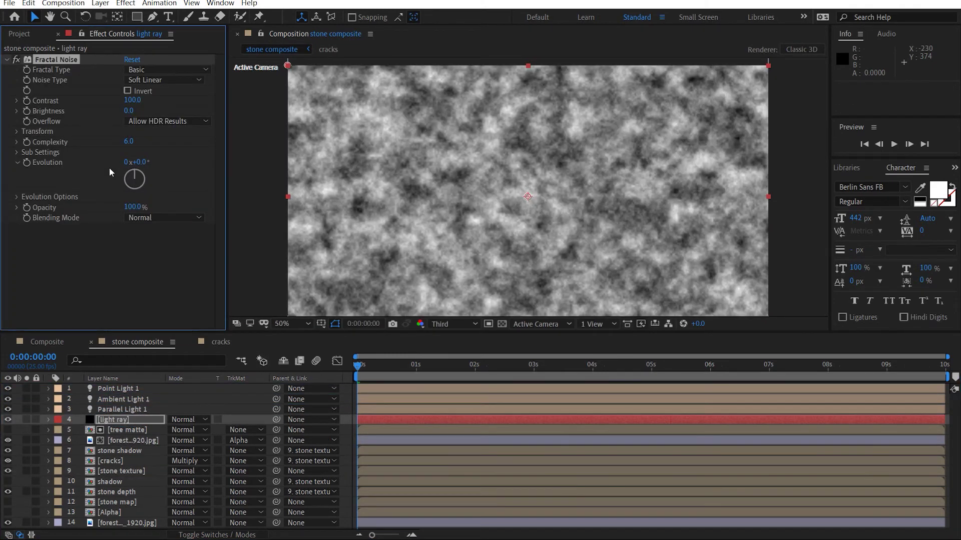
Apply CC Radial Blur to the light ray layer with type Fading Zoom and amount 137
key(ctrl+space)
text(cc)
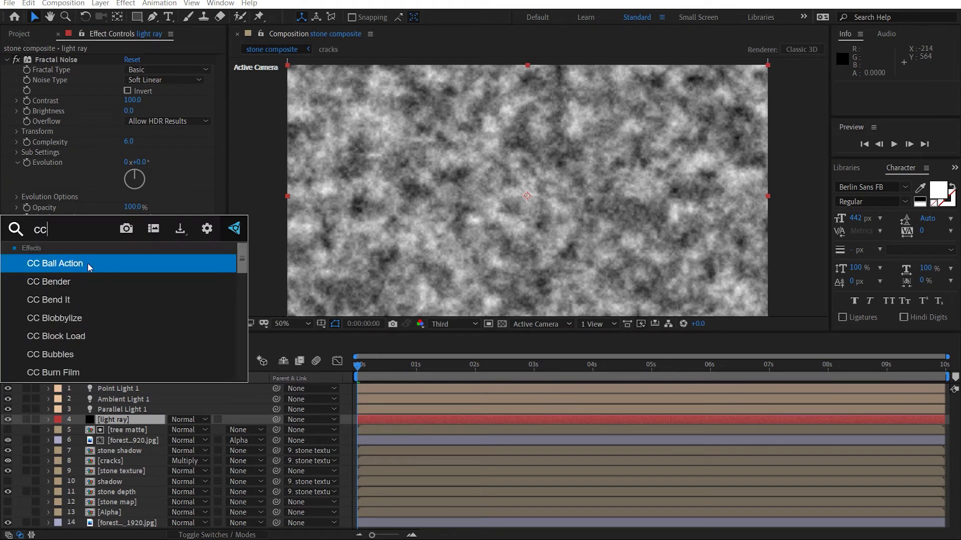
text( rad)
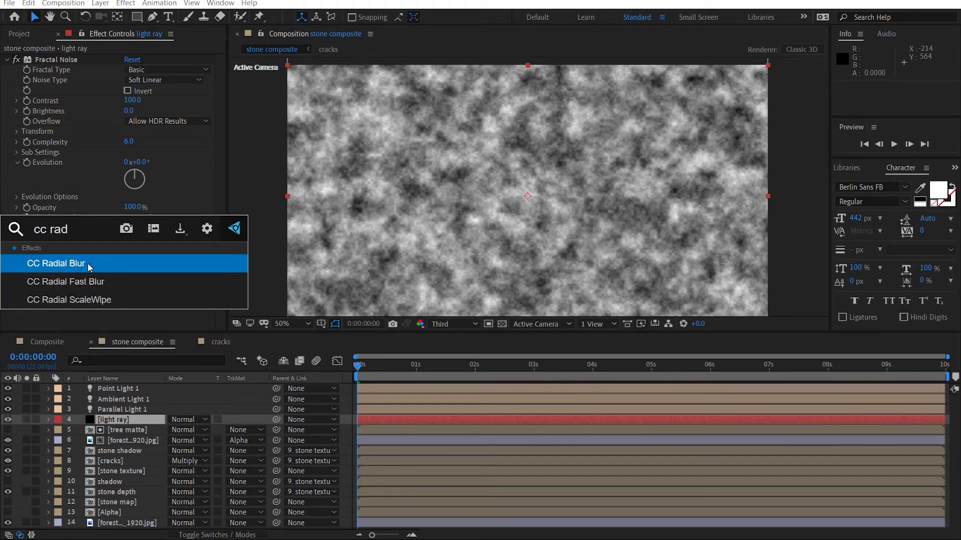
key(Return)
click(142, 239)
click(143, 261)
drag(158, 246, 199, 239)
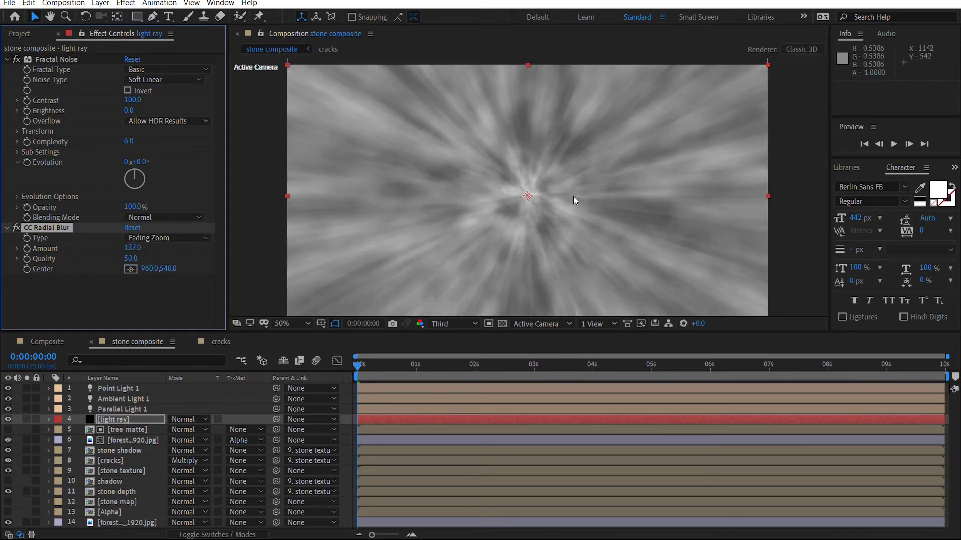
Move the radial blur's center off the image's upper-left corner to -978, -368, and set Fractal Noise contrast to 183 and brightness to -10
drag(525, 196, 232, 21)
drag(394, 104, 286, 81)
mouse_move(131, 99)
mouse_down()
mouse_move(180, 99)
mouse_move(126, 112)
mouse_up()
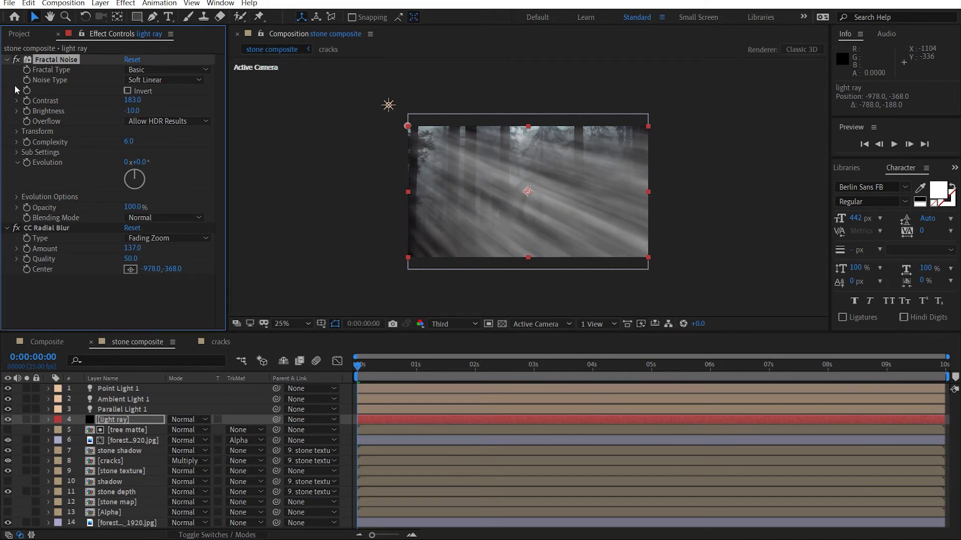
click(7, 60)
click(7, 70)
click(103, 149)
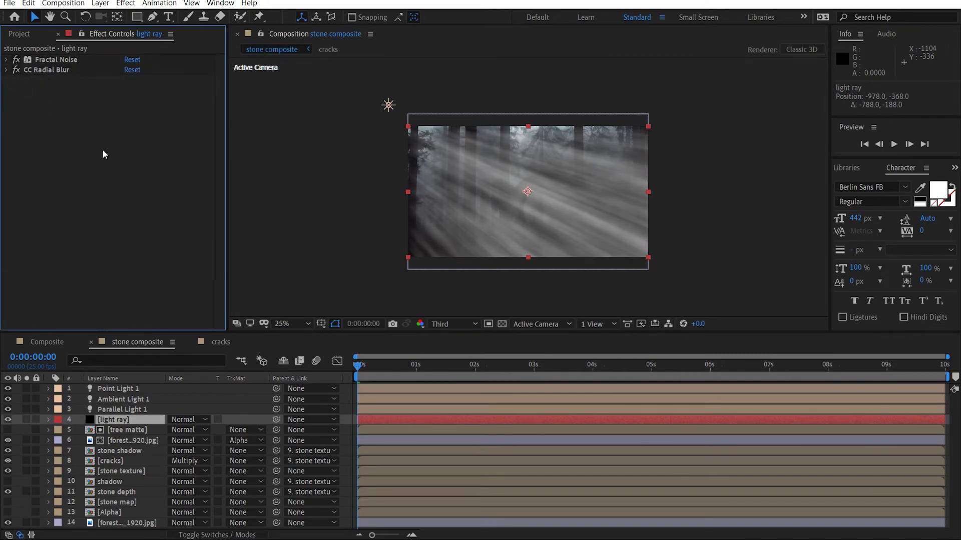
Draw an elliptical mask about 1964 × 1104 px over the upper-left corner of the light ray layer
drag(136, 17, 163, 41)
drag(299, 79, 545, 212)
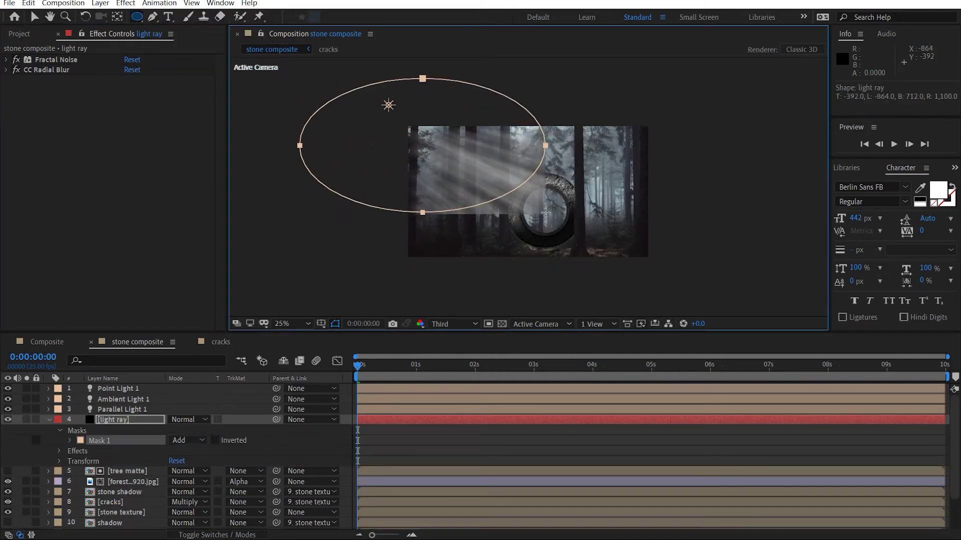
click(83, 184)
Apply Solid Composite to the light ray layer and set its color to black (000000)
key(ctrl+space)
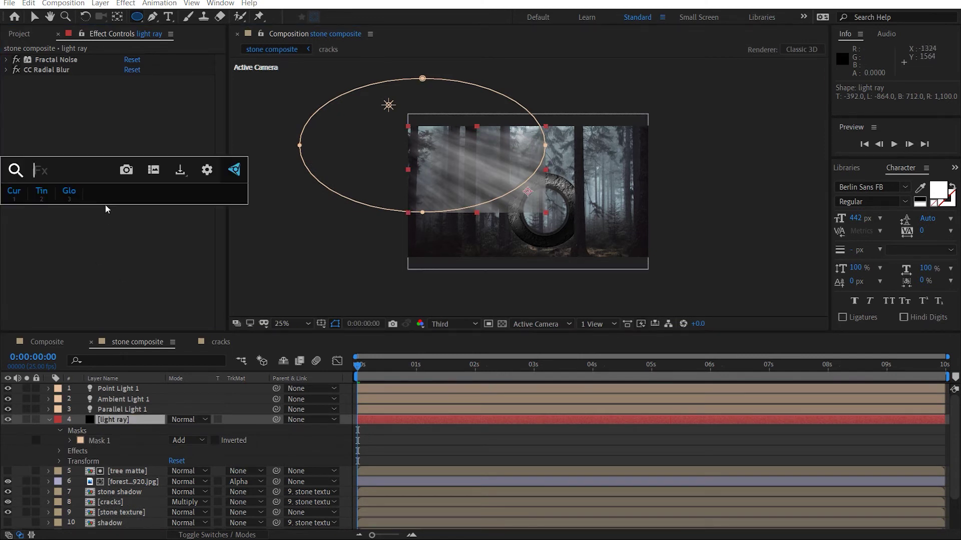
text(sol)
key(Return)
key(v)
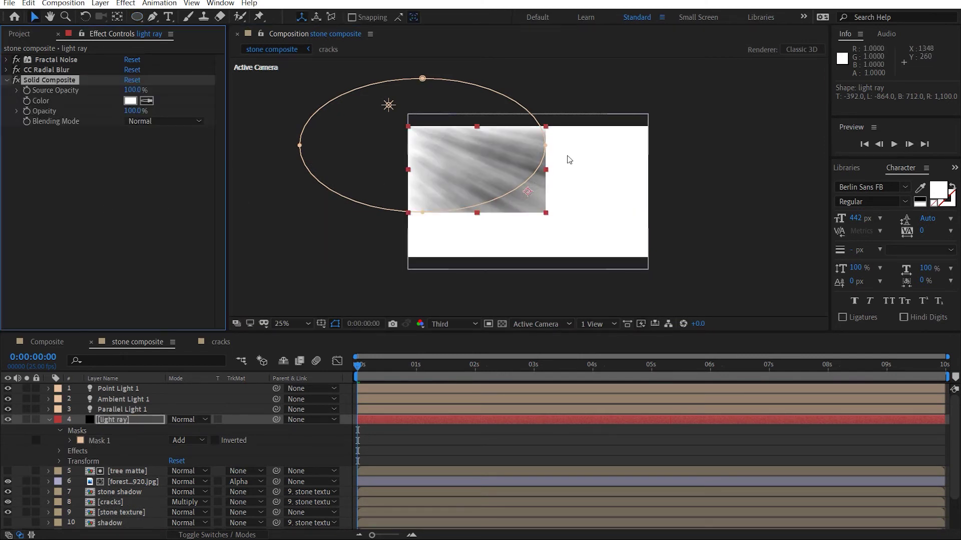
click(130, 101)
click(132, 264)
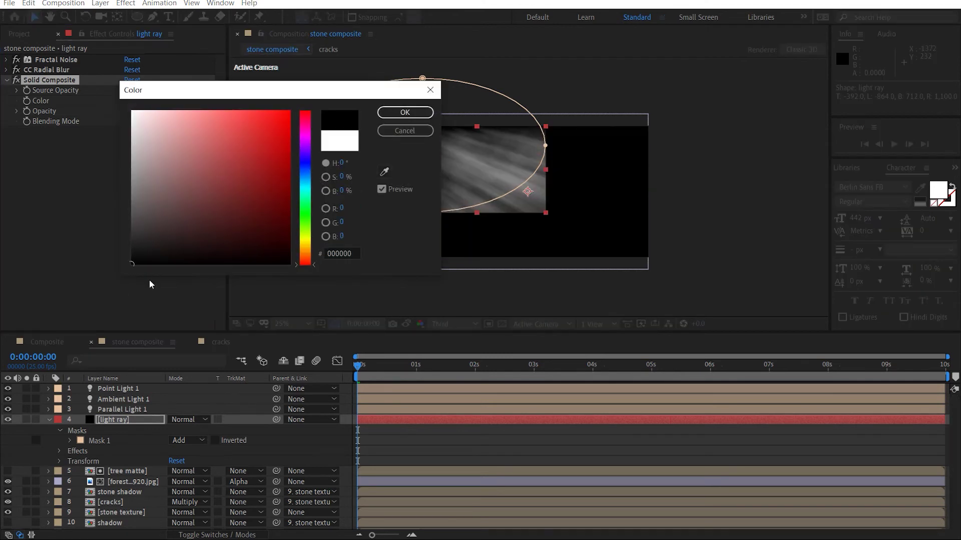
click(405, 113)
Place Solid Composite between Fractal Noise and CC Radial Blur, and set the light ray layer's blending mode to Screen
drag(71, 78, 70, 56)
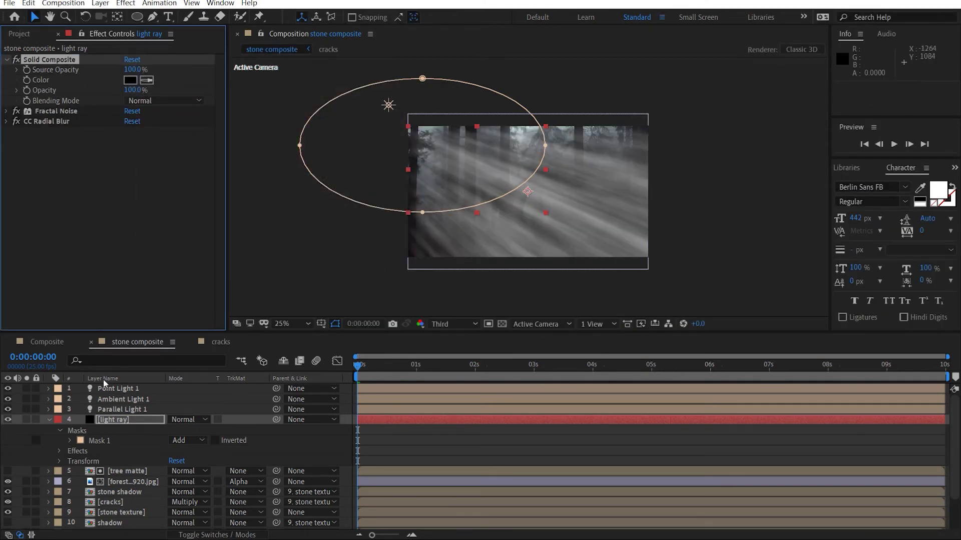
scroll(528, 253, up, 2)
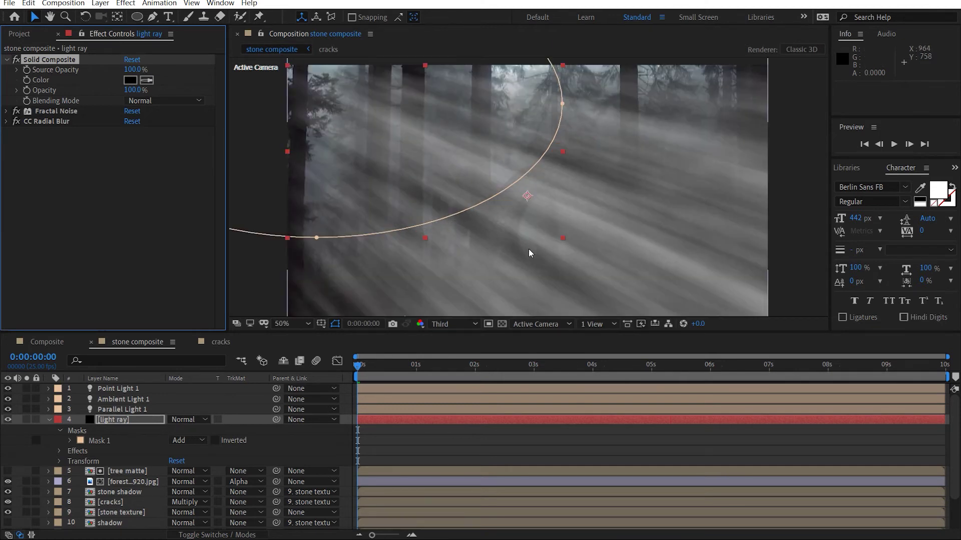
click(470, 211)
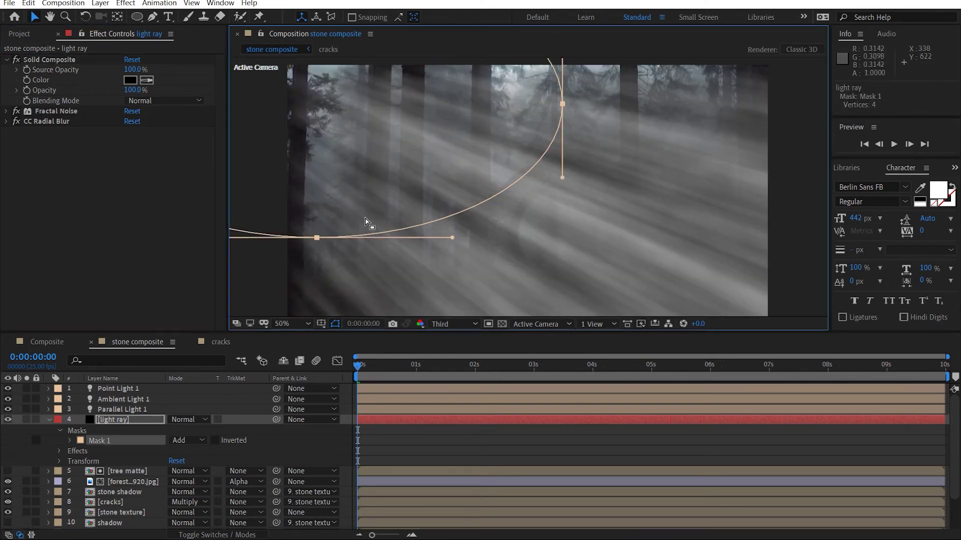
drag(40, 59, 56, 117)
click(188, 421)
click(256, 213)
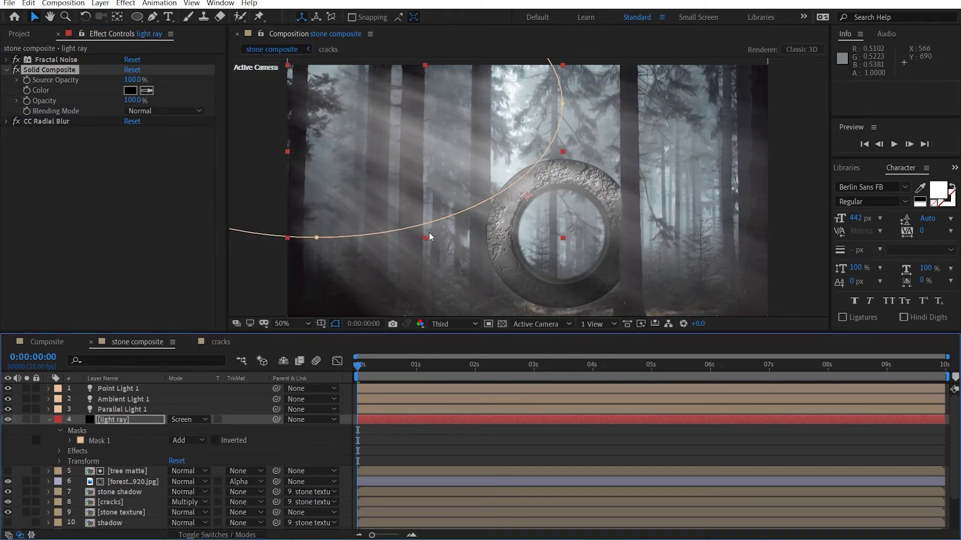
Feather the light ray mask and shift it about 368 px left and 86 px up to soften the rays
key(f)
click(147, 440)
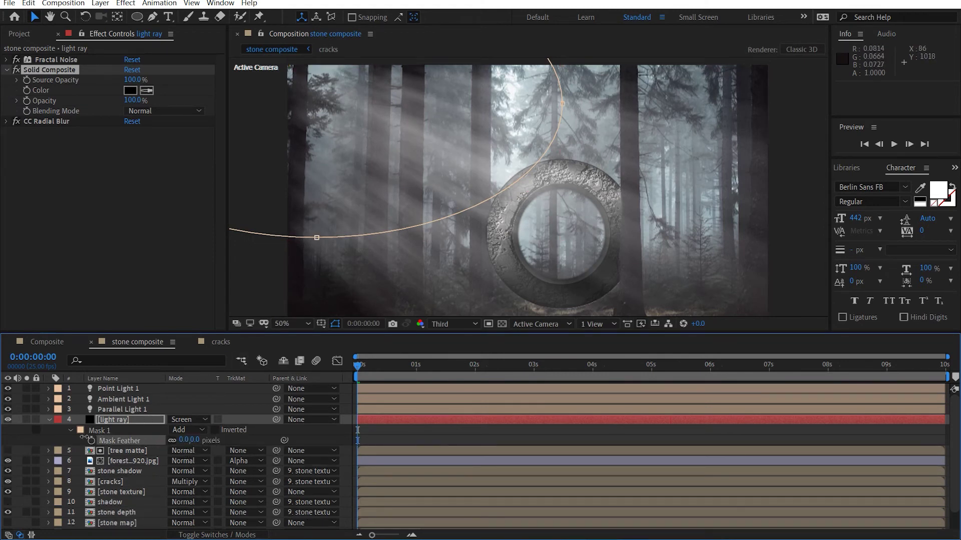
drag(184, 440, 210, 440)
drag(450, 184, 358, 157)
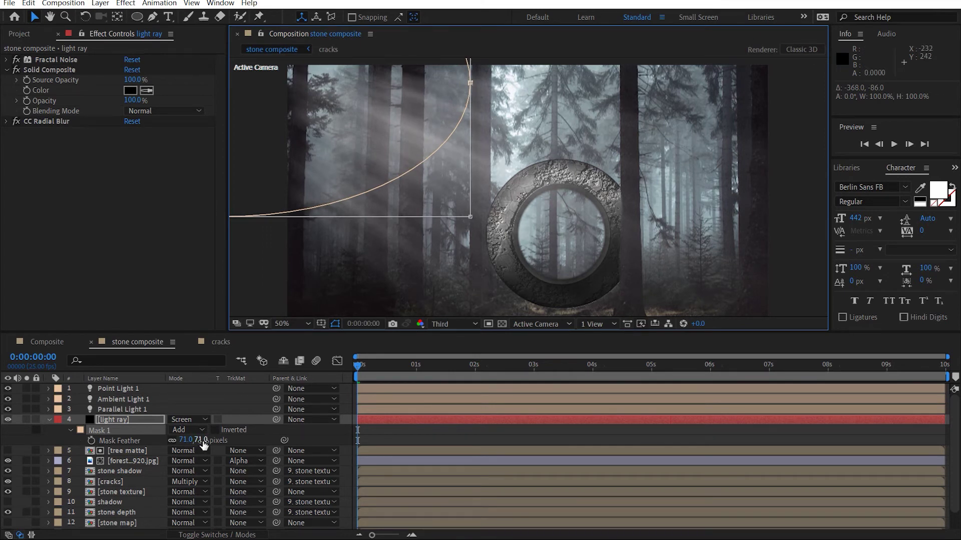
drag(202, 445, 214, 440)
scroll(527, 174, down, 1)
scroll(527, 174, up, 1)
Raise the light ray layer's Fractal Noise contrast to about 245 and collapse its effect and layer settings
key(t)
click(6, 60)
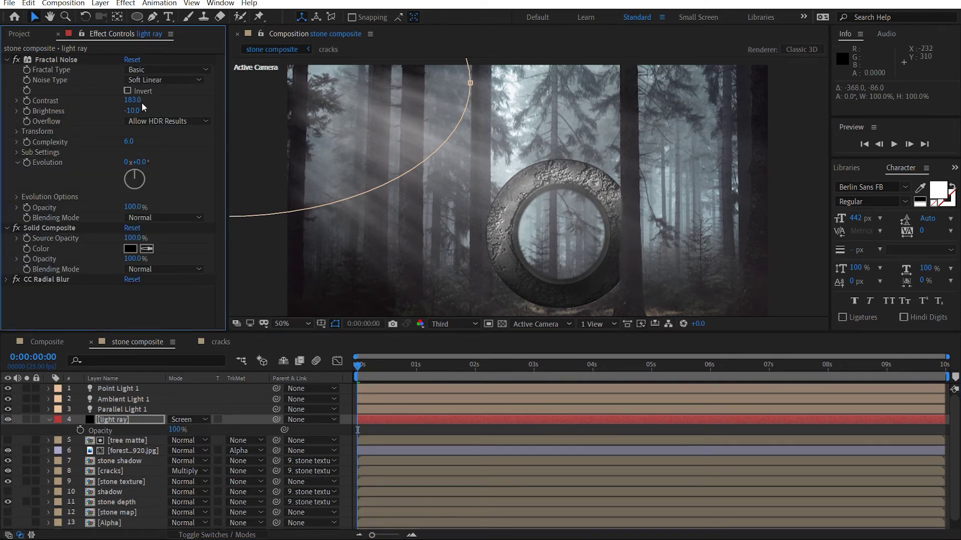
drag(147, 100, 149, 100)
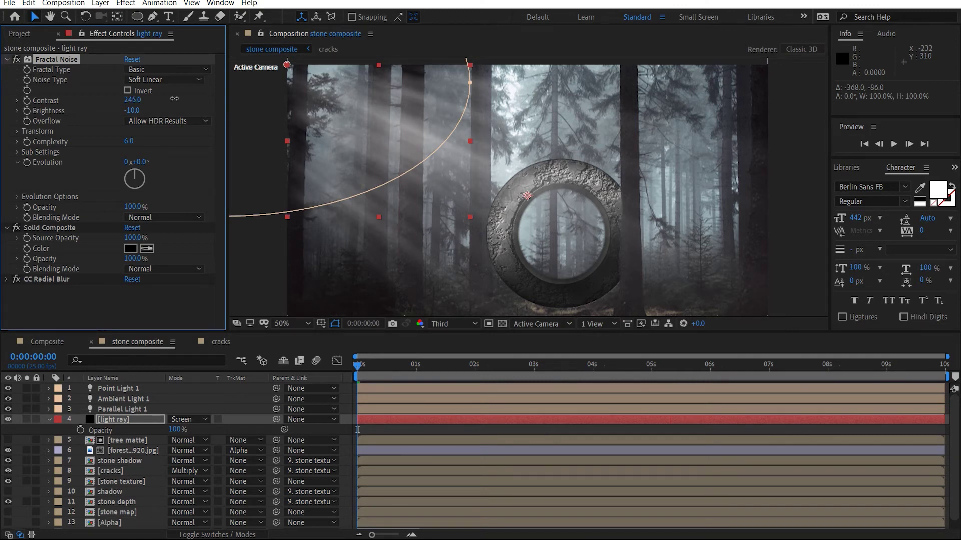
click(7, 60)
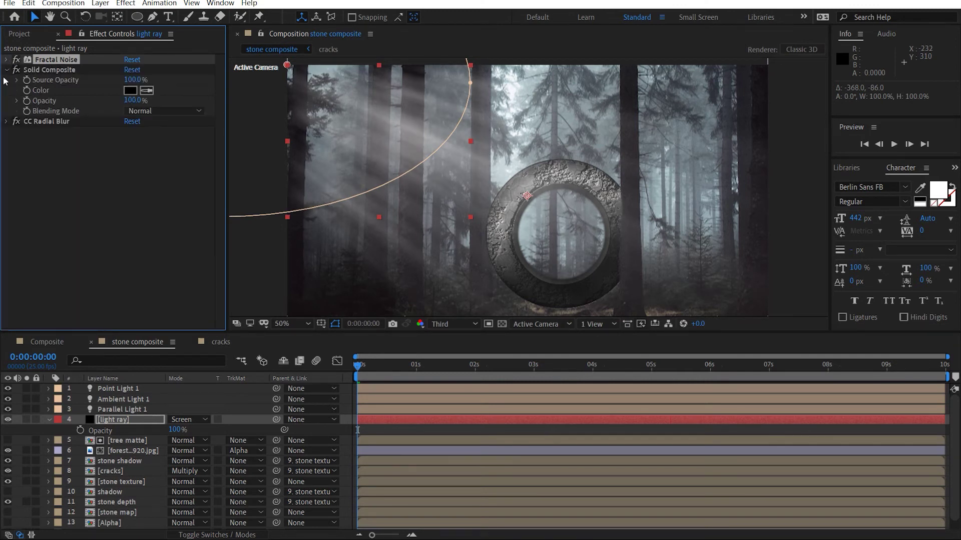
click(6, 71)
click(187, 189)
click(751, 135)
click(48, 420)
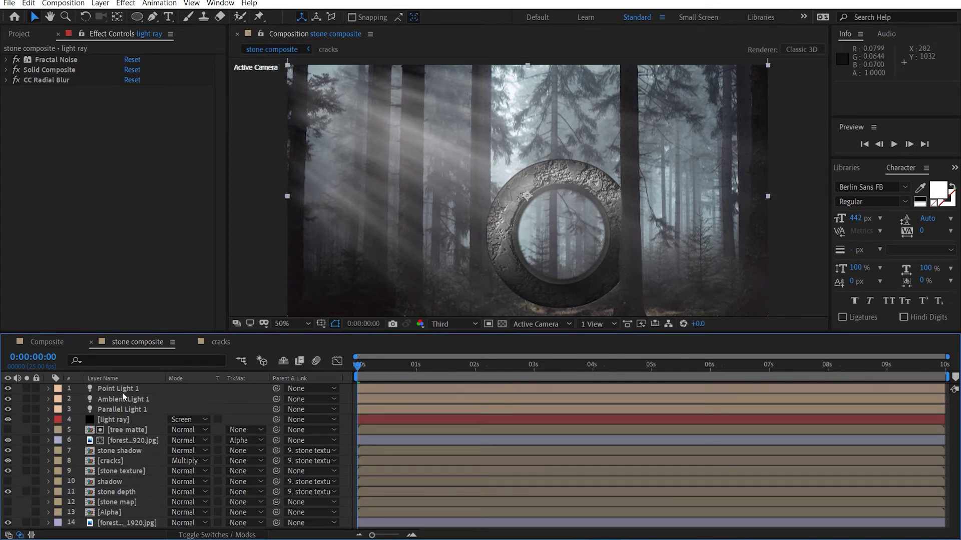
Create two adjustment layers above the lights, naming the lower one Vignette and the upper one CC
key(ctrl+alt+y)
key(ctrl+alt+y)
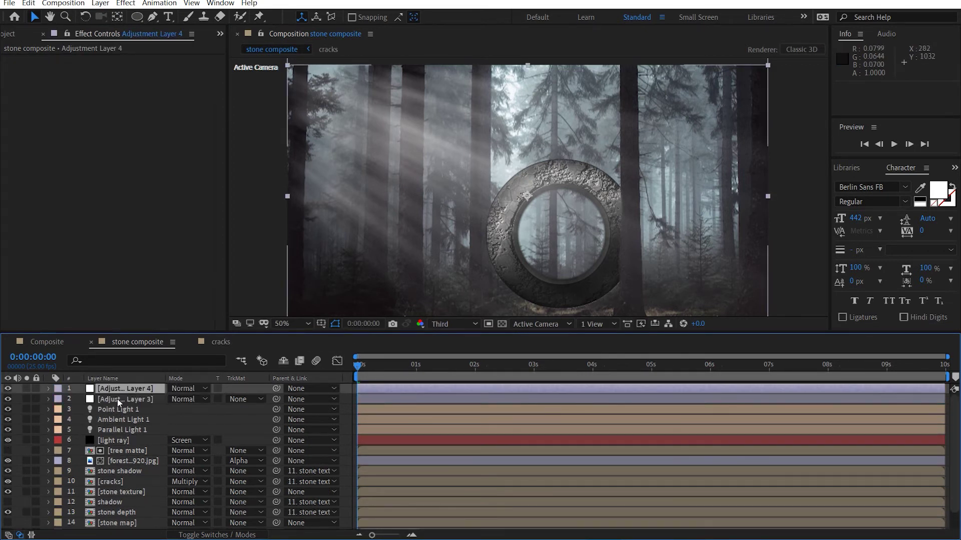
click(119, 397)
key(Return)
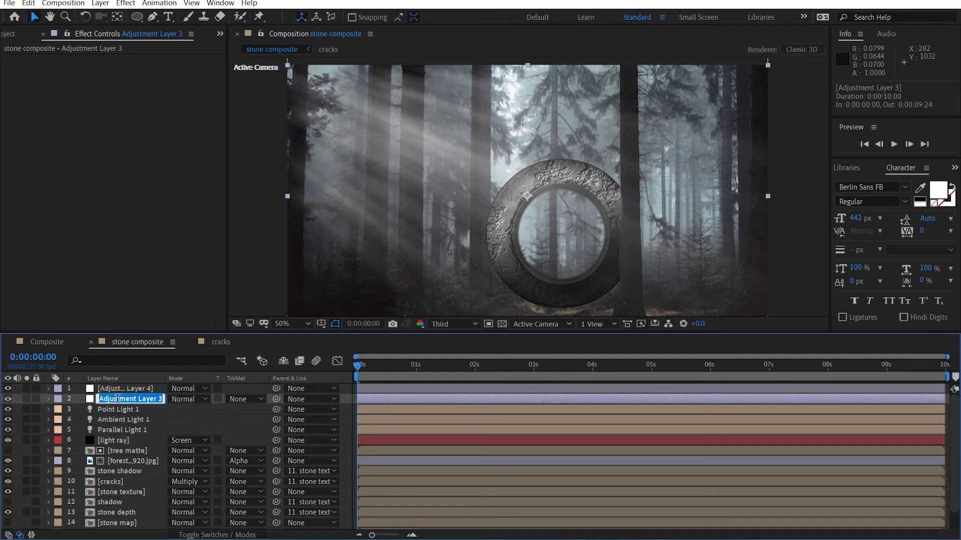
text(Vignette)
click(135, 391)
key(Return)
text(CC)
Apply Curves to the Vignette layer and bend the RGB curve downward in the midtones to darken the image
click(131, 397)
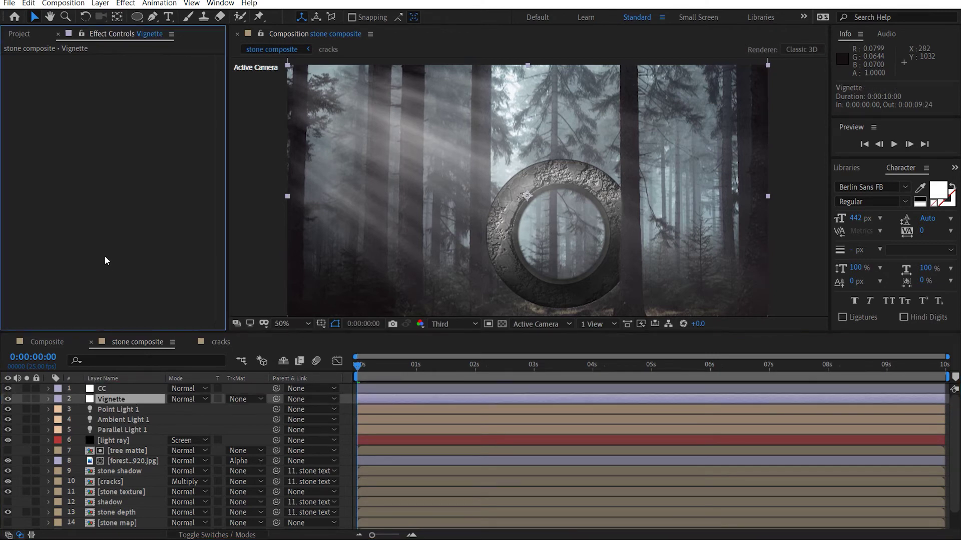
key(ctrl+space)
key(1)
drag(122, 201, 115, 199)
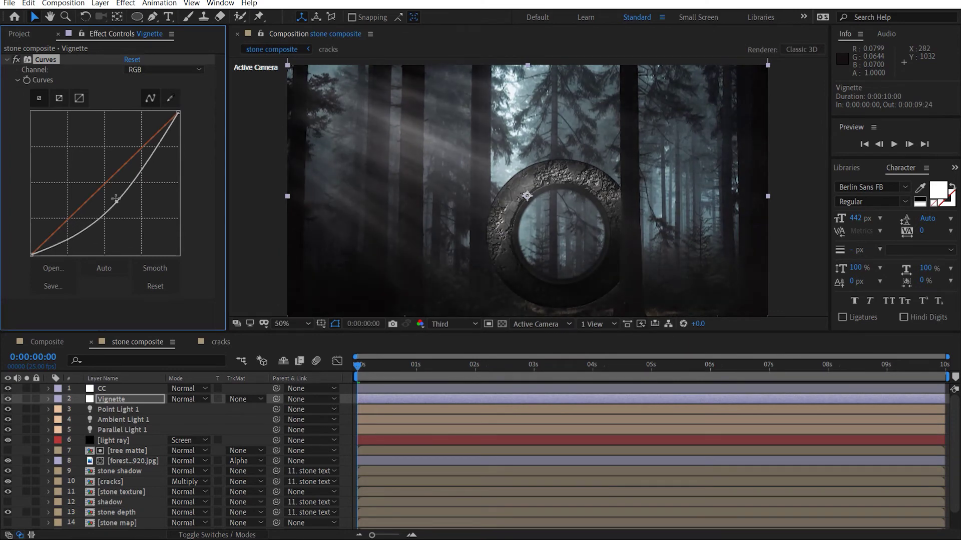
Add a full-frame elliptical mask to the Vignette layer, set it to Subtract and feather it 426 pixels
double_click(136, 17)
click(188, 419)
click(202, 456)
key(f)
drag(193, 421, 446, 408)
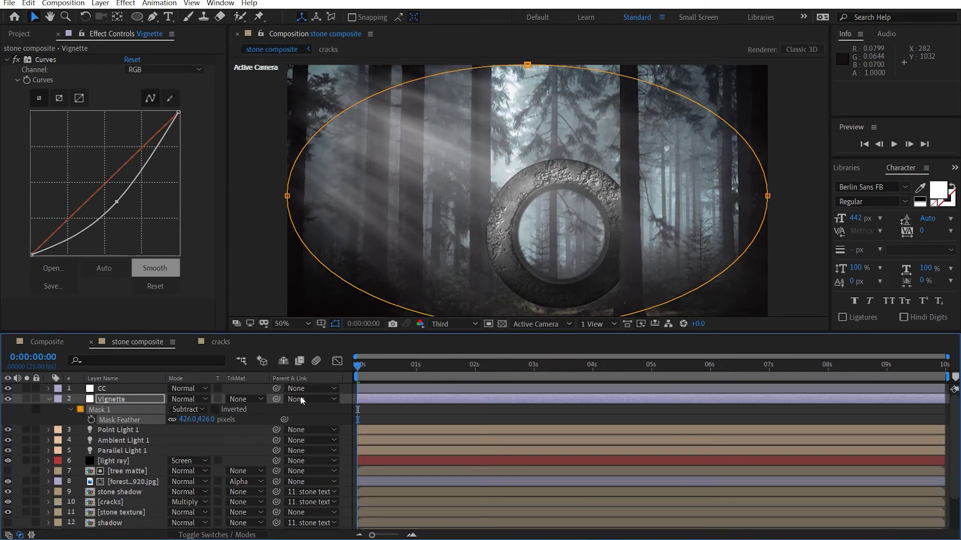
Apply Curves to the CC layer and shape the RGB curve with a lowered white point and darker shadows and midtones
click(129, 388)
key(ctrl+space)
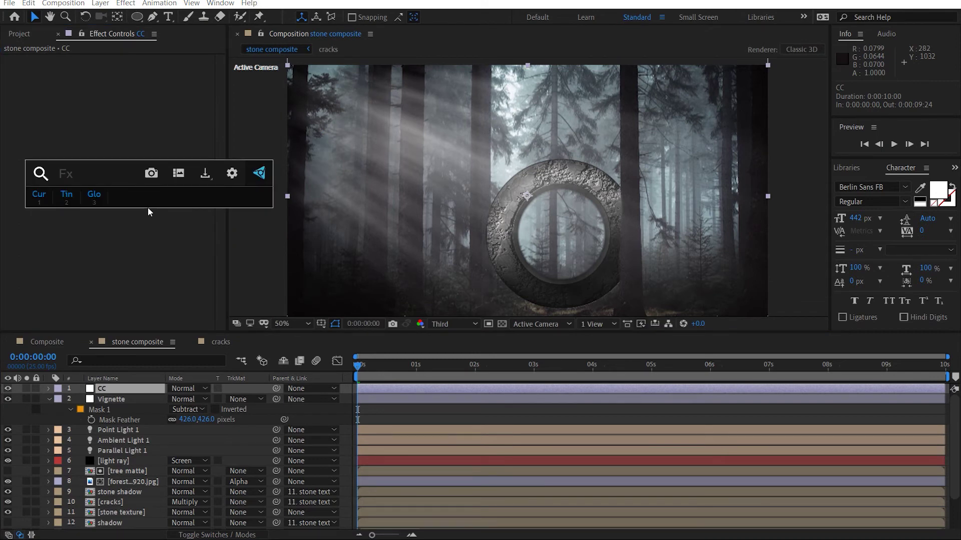
key(1)
mouse_move(68, 220)
mouse_down()
mouse_move(69, 243)
mouse_move(61, 230)
mouse_up()
drag(178, 113, 181, 158)
drag(179, 121, 193, 149)
drag(71, 226, 72, 234)
drag(142, 181, 133, 176)
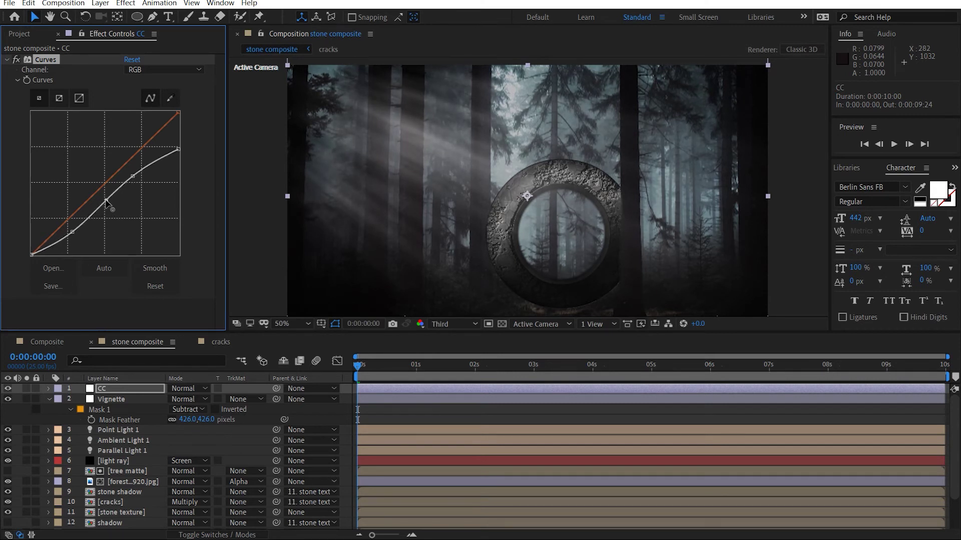
Slightly lower the red curve and raise the blue curve in the CC layer's Curves for a cooler grade
click(155, 70)
click(147, 93)
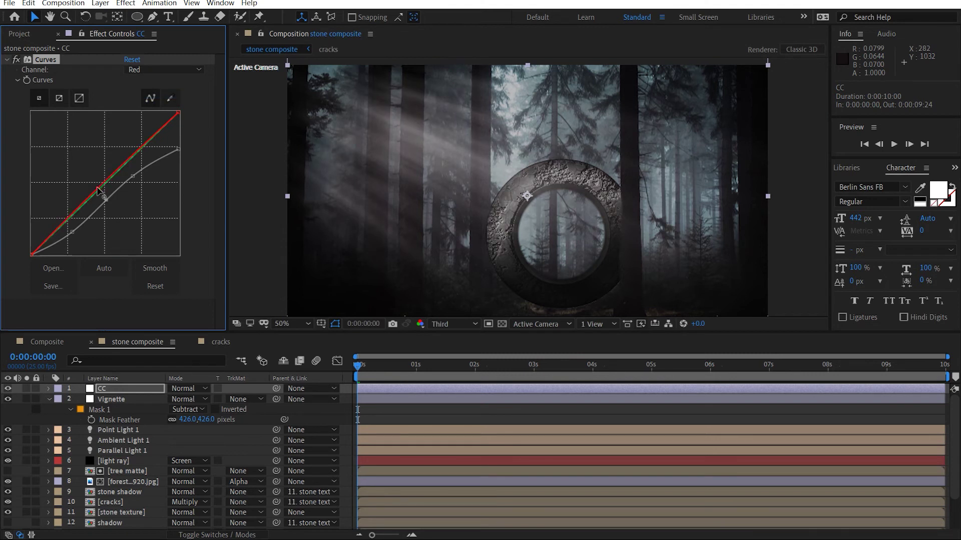
drag(97, 189, 102, 197)
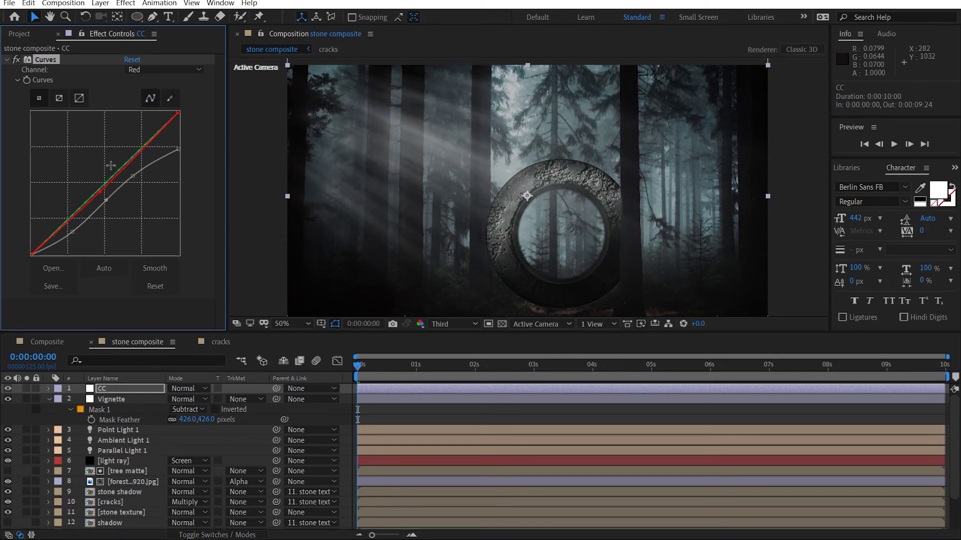
click(153, 71)
click(151, 114)
drag(103, 188, 100, 182)
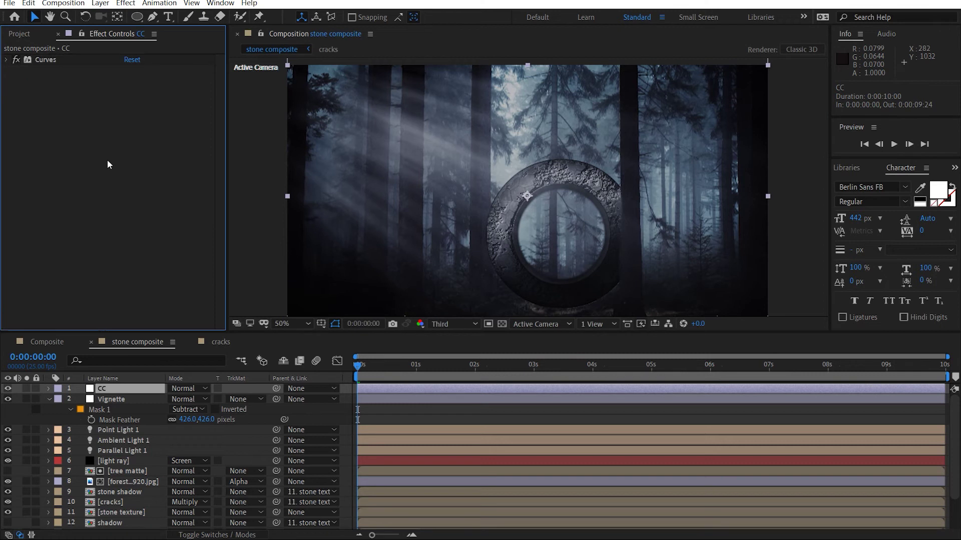
Apply Tint to the CC layer with its amount set to 31%
key(ctrl+space)
text(tint)
key(Return)
drag(131, 100, 90, 100)
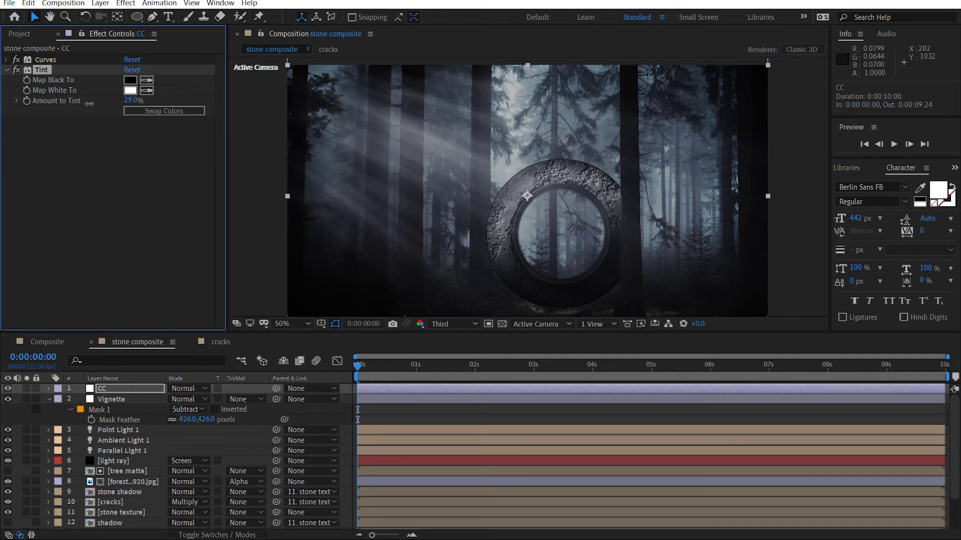
click(102, 170)
Apply Unsharp Mask to the CC layer with its default settings and collapse the effect settings
key(ctrl+space)
text(un)
key(Escape)
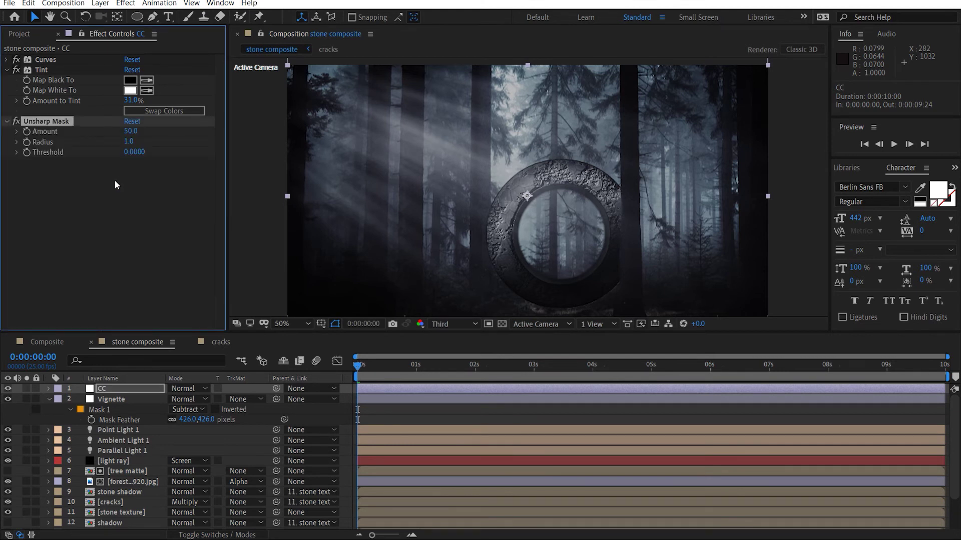
click(7, 70)
click(7, 80)
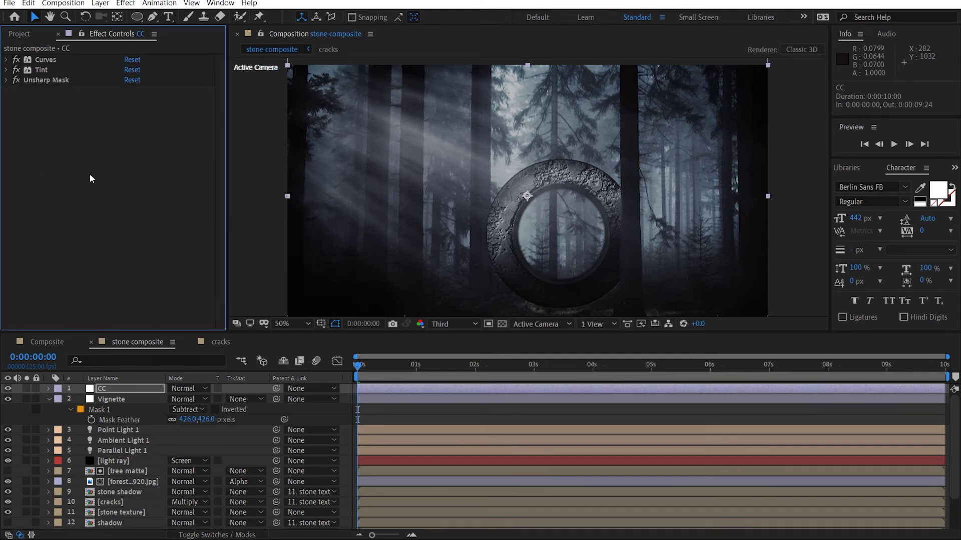
Apply Curves to the stone texture layer and lower the RGB curve's white point and midtones to darken the stone
scroll(144, 476, down, 2)
click(140, 453)
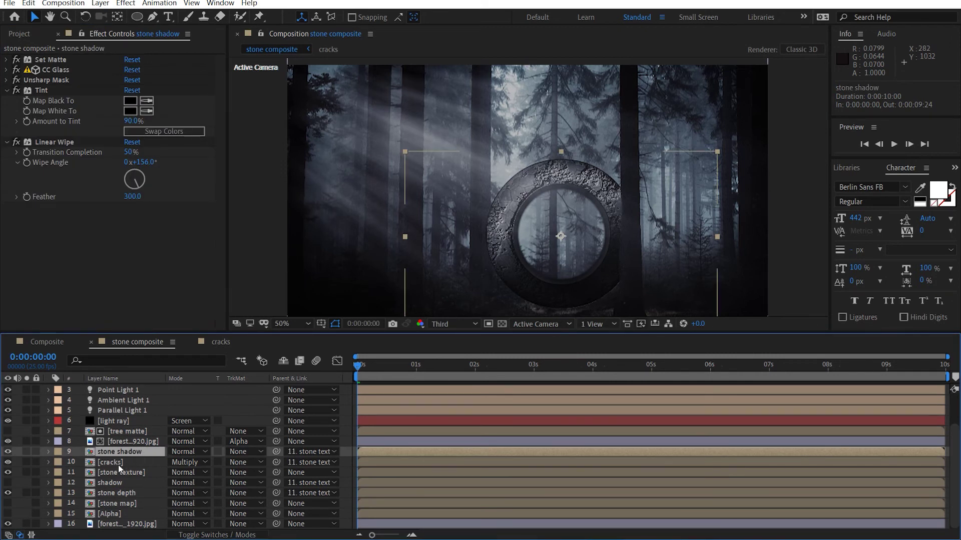
click(127, 471)
key(ctrl+space)
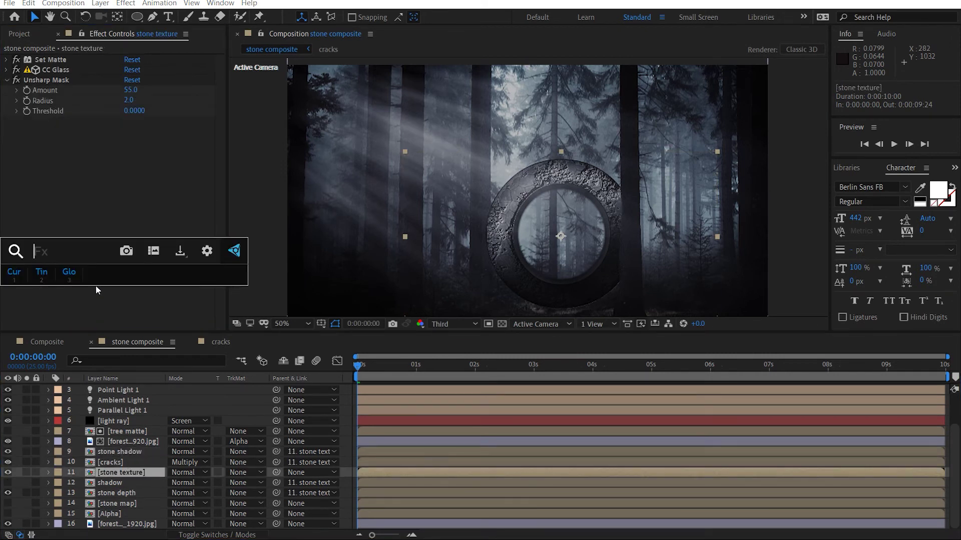
key(1)
drag(177, 144, 179, 193)
drag(87, 255, 84, 257)
drag(130, 229, 131, 220)
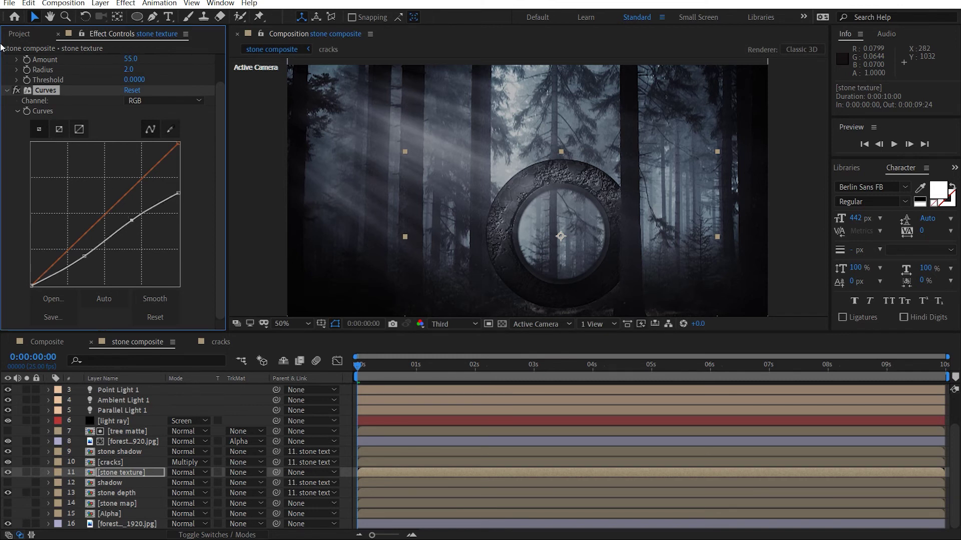
Set the Ambient shading of the stone texture's CC Glass effect to 30
scroll(14, 89, up, 2)
click(6, 69)
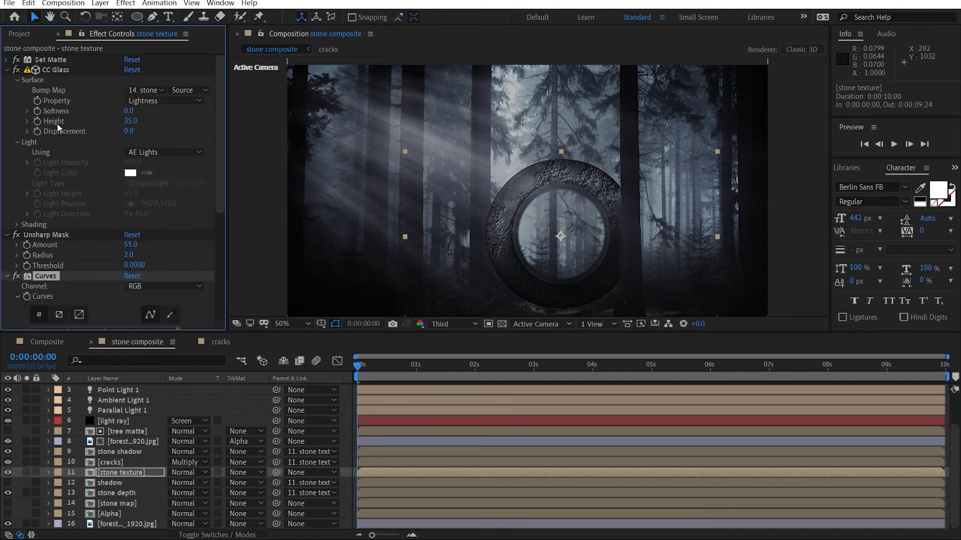
click(17, 224)
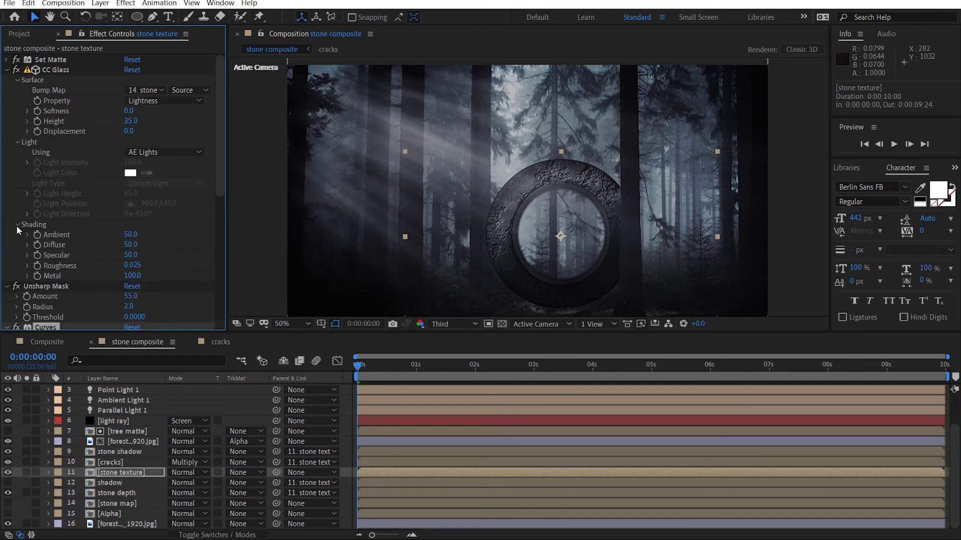
click(131, 235)
text(30)
key(Return)
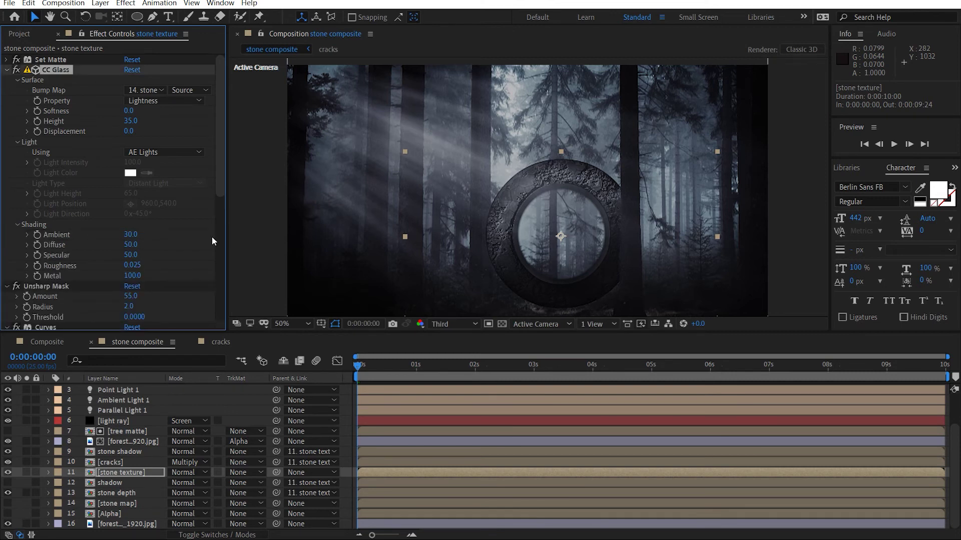
Check the stone ring up close and turn on the visibility of the shadow layer
scroll(529, 208, up, 2)
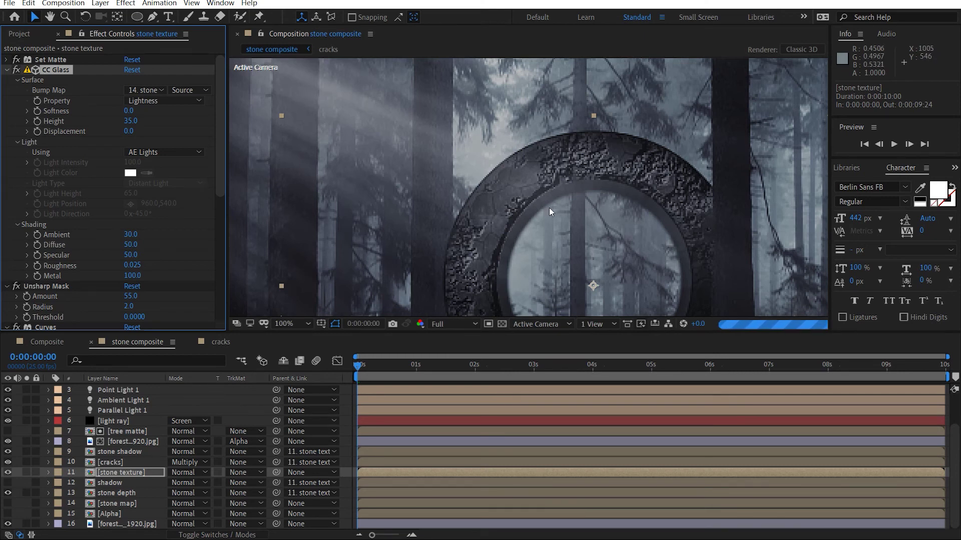
scroll(549, 208, down, 2)
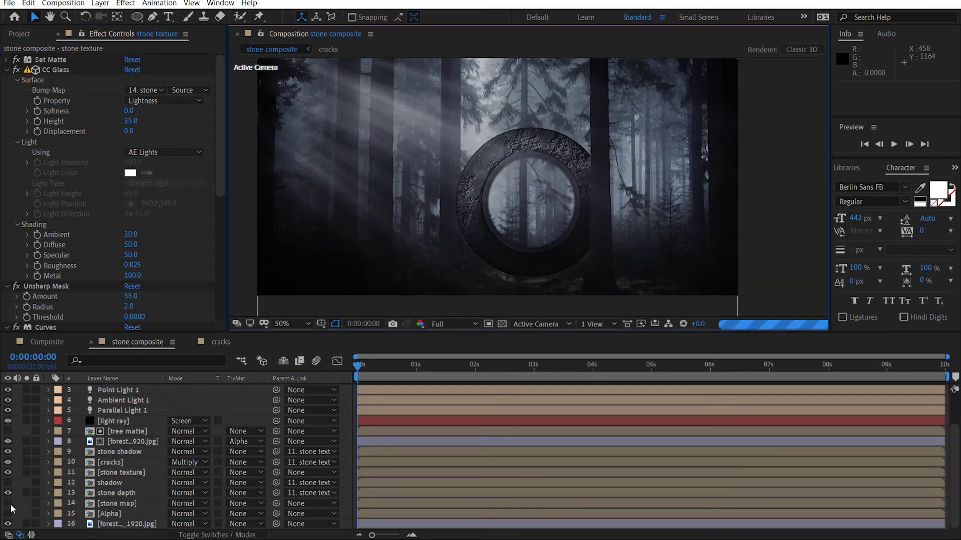
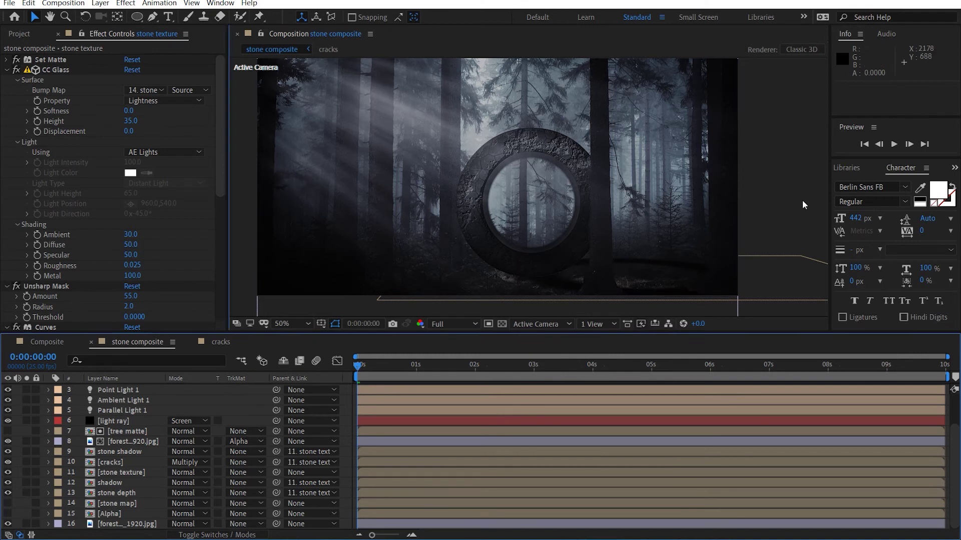
drag(376, 236, 443, 248)
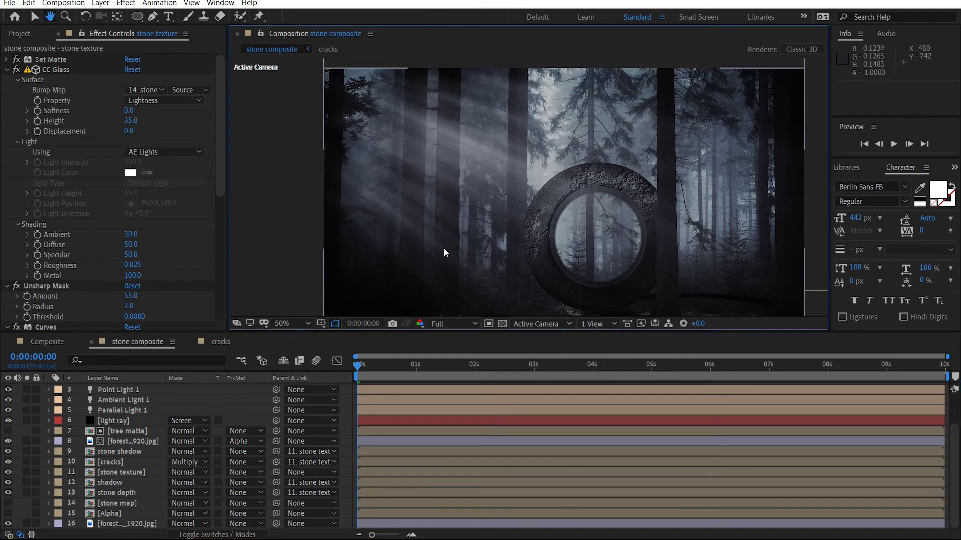
Apply a Curves effect to the light ray layer
click(89, 420)
click(158, 206)
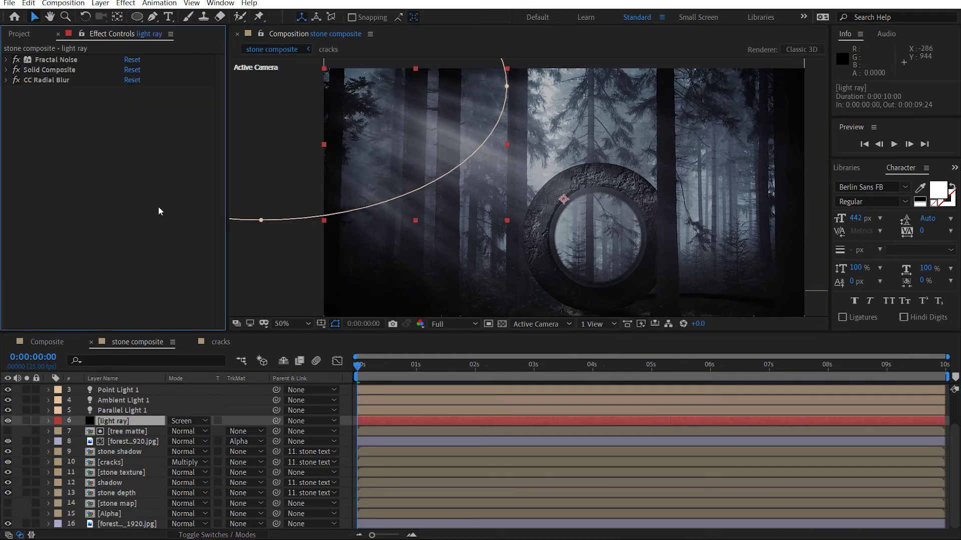
click(148, 419)
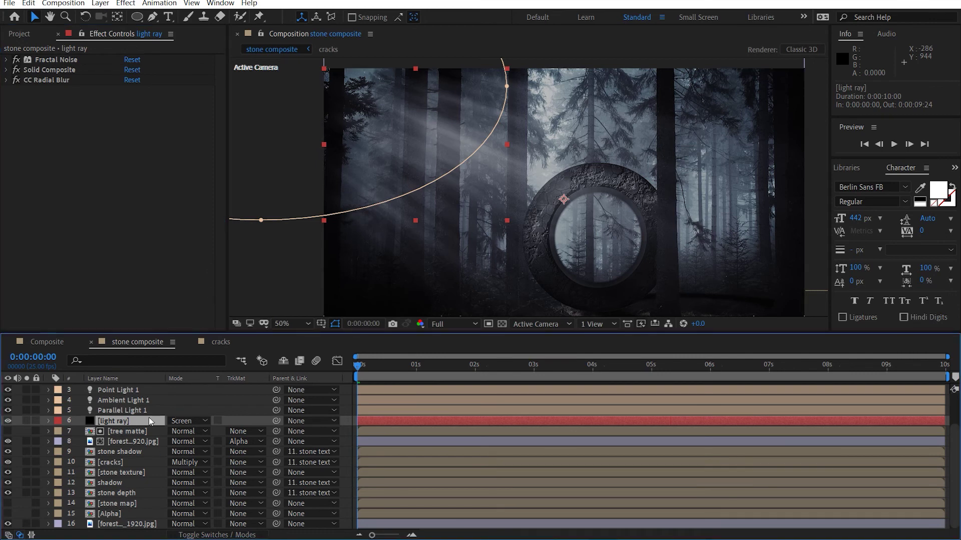
click(103, 273)
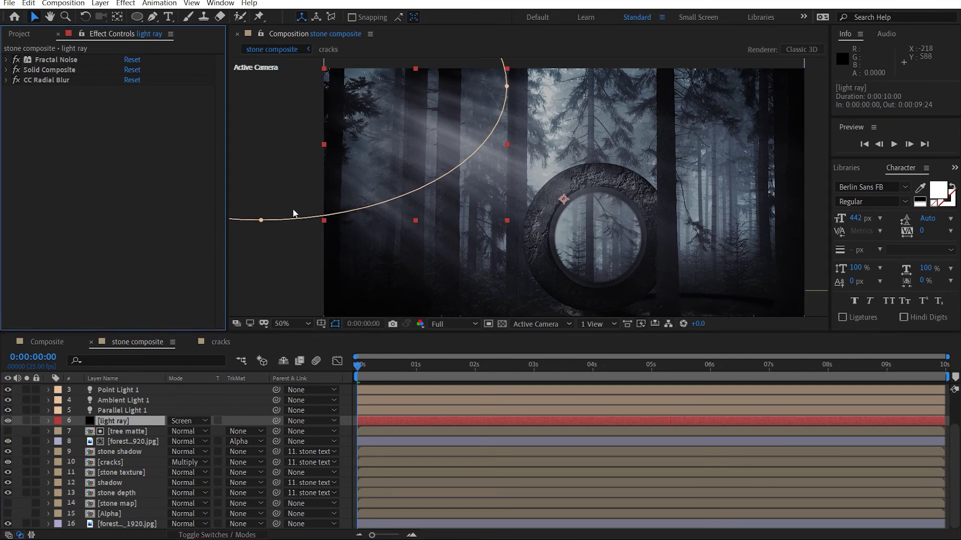
key(ctrl+space)
text(curves)
key(Return)
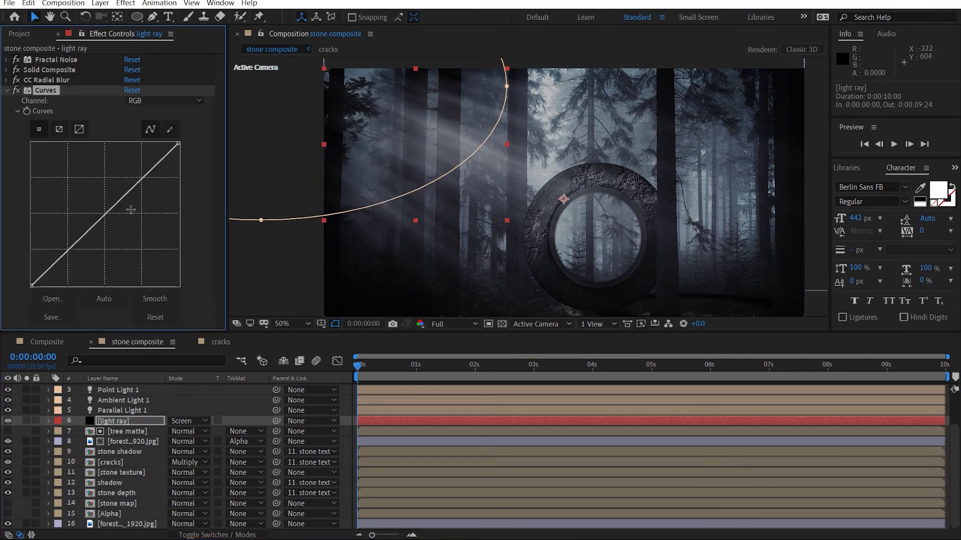
In the light ray's Curves effect, lower the red channel's midtones slightly and raise the blue channel's midtones slightly for a cooler tint
click(160, 101)
click(135, 124)
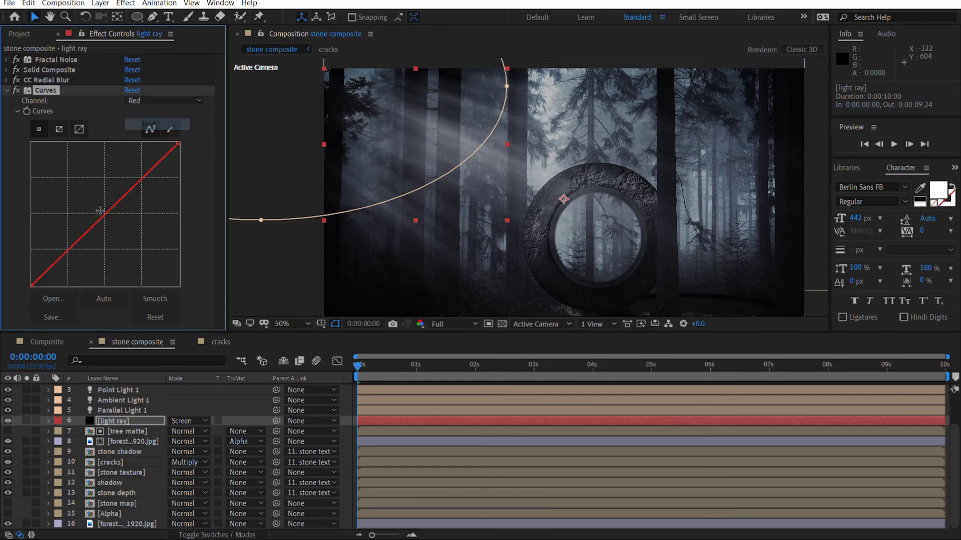
drag(99, 226, 101, 229)
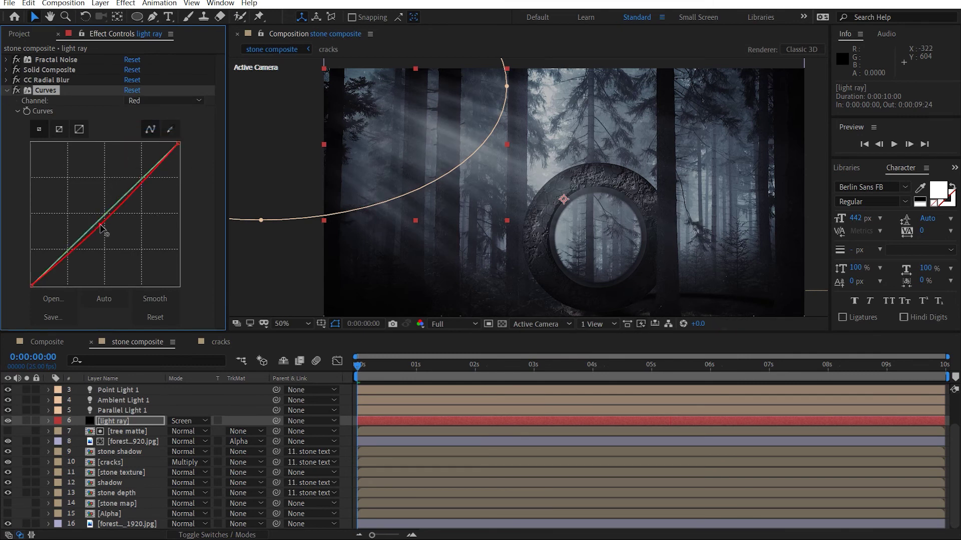
click(160, 100)
click(135, 145)
drag(97, 223, 94, 223)
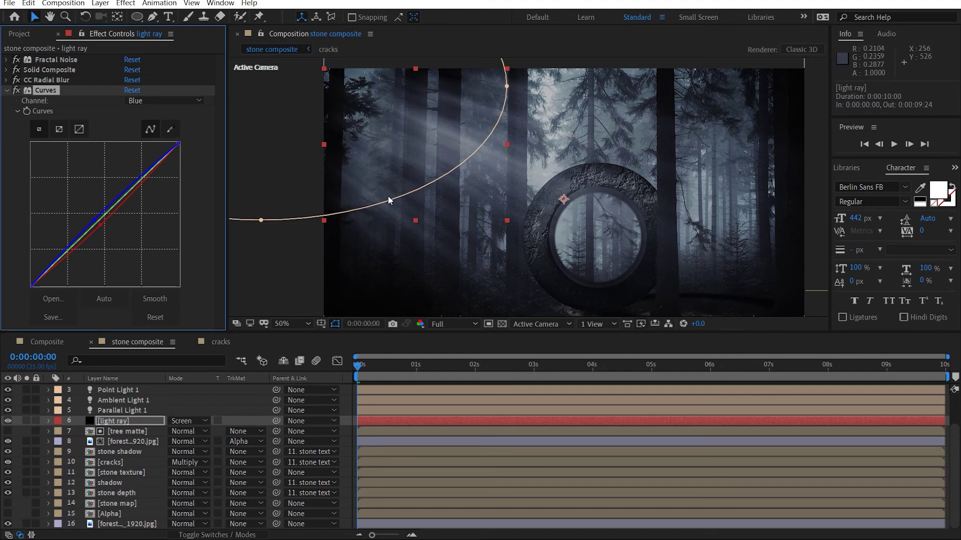
Shift the light ray layer's mask down and to the right by about 240, 114, and fit the composition in view
click(456, 164)
drag(444, 129, 498, 152)
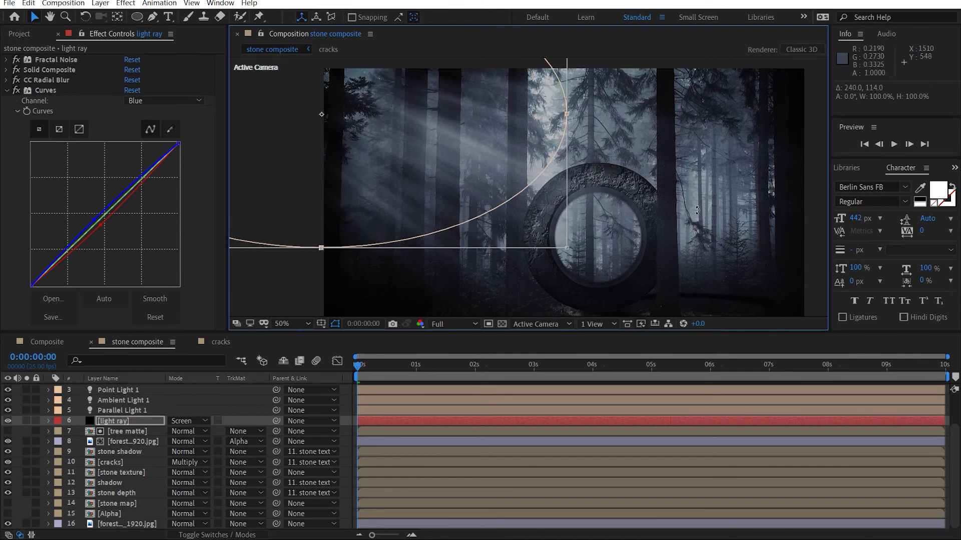
key(shift+slash)
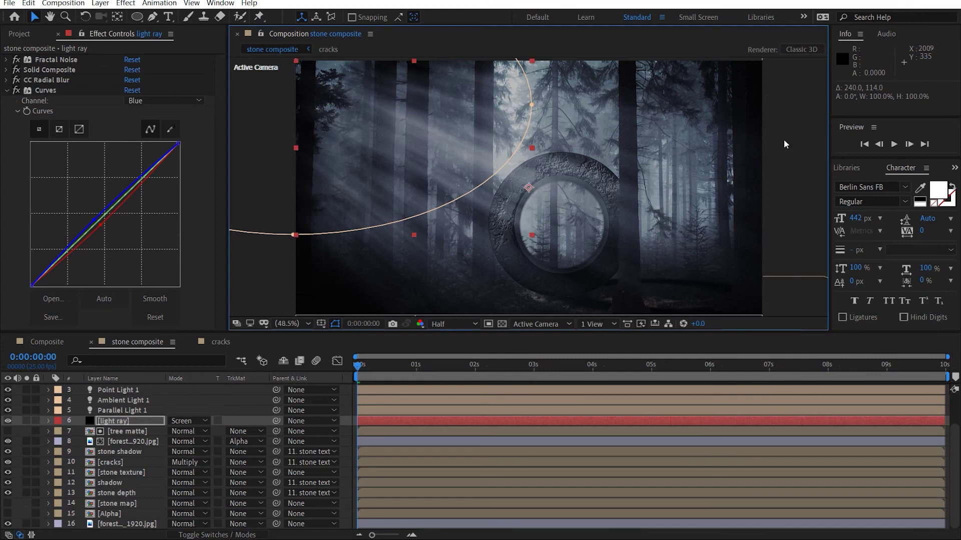
click(782, 140)
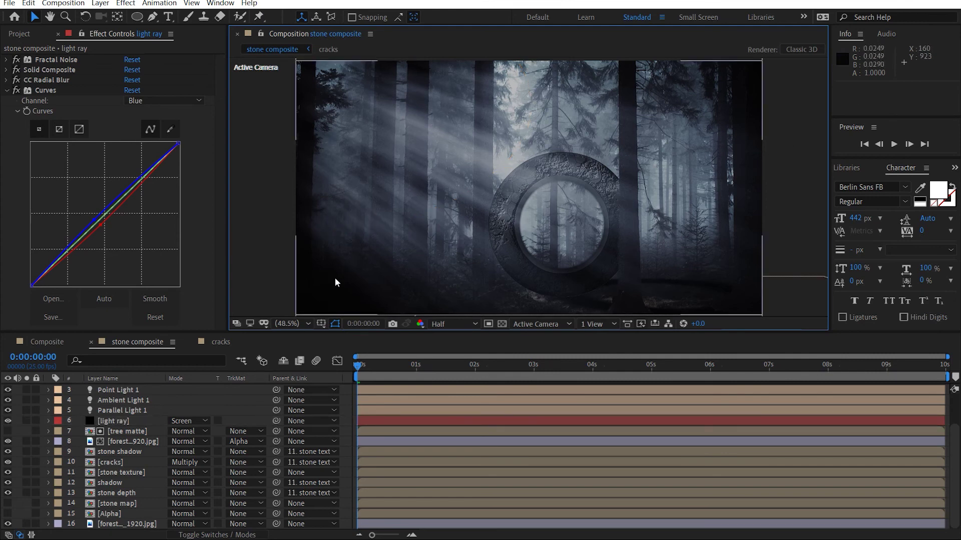
Adjust the CC layer's RGB curve by raising the white point and upper midtones slightly and fine-tuning the shadow point
scroll(147, 374, up, 2)
click(120, 389)
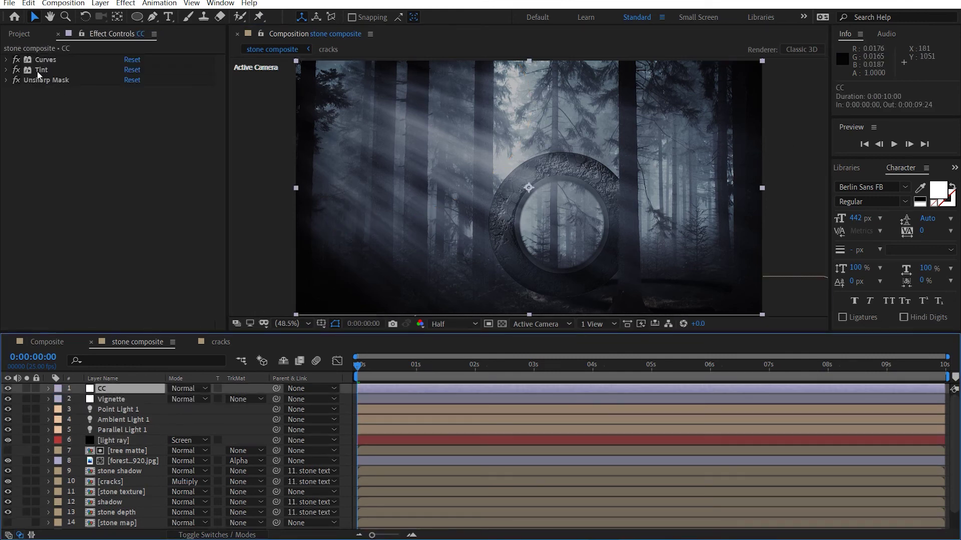
click(6, 60)
drag(179, 150, 180, 144)
drag(133, 176, 129, 171)
drag(72, 231, 74, 231)
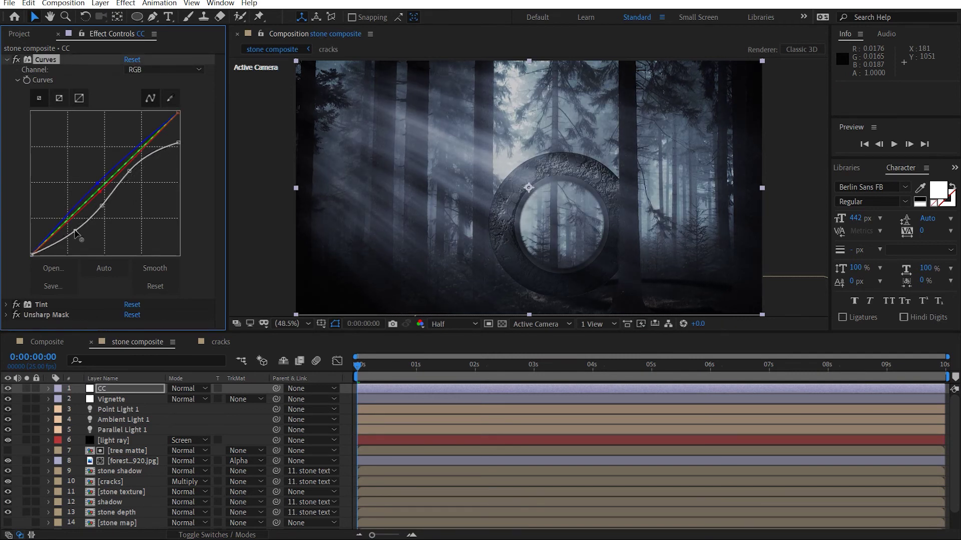
Raise the midtones of the Vignette layer's RGB curve slightly to soften its darkening
click(122, 400)
drag(117, 202, 107, 199)
click(782, 137)
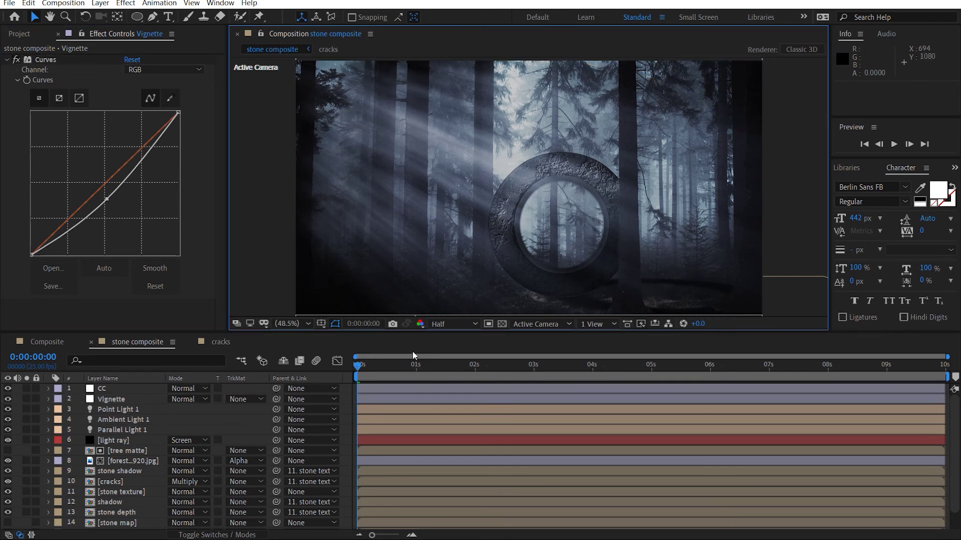
Try 80% opacity on the light ray layer and settle on 90%
click(141, 440)
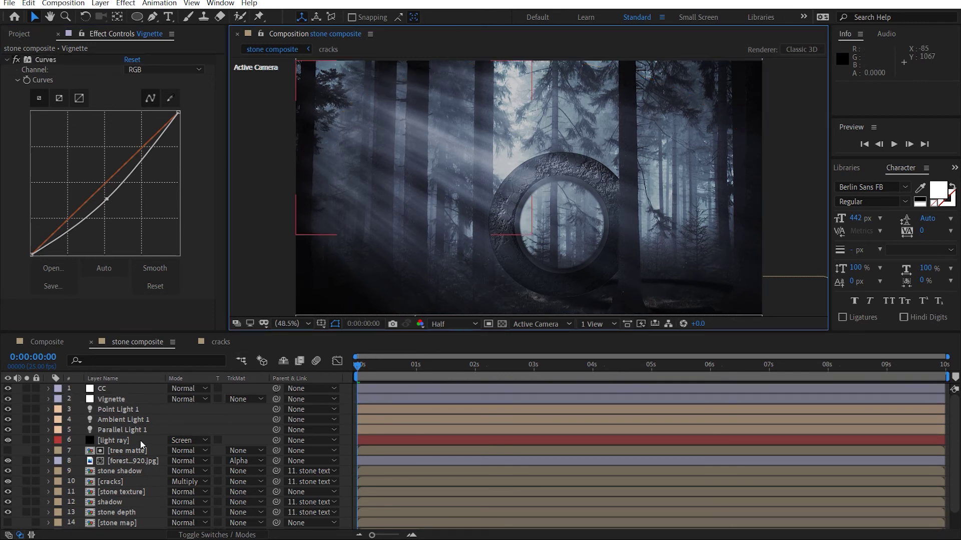
key(t)
click(175, 450)
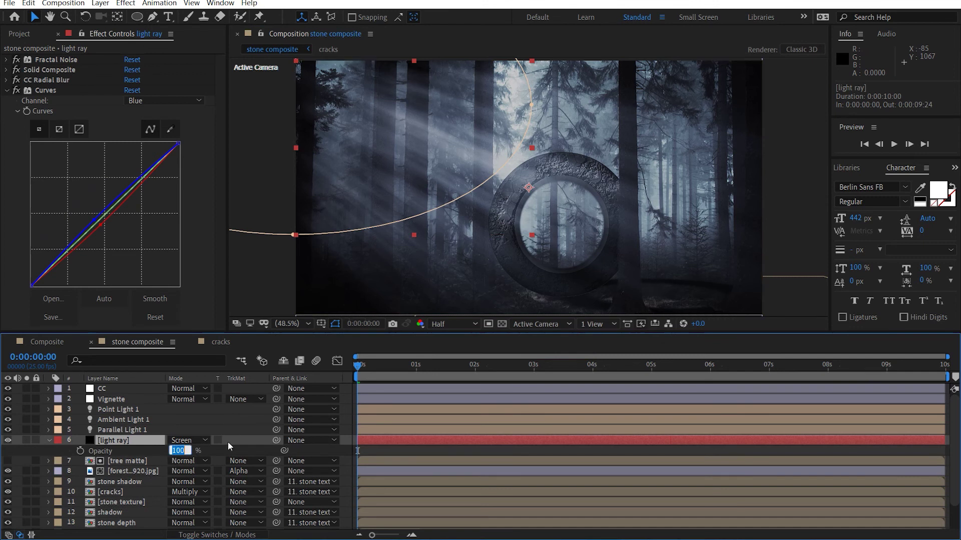
text(80)
key(Return)
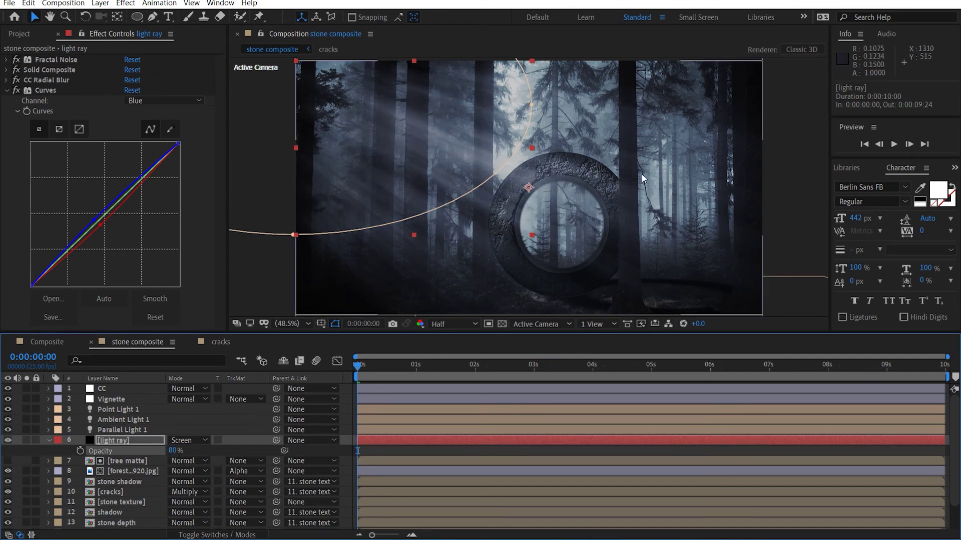
click(173, 451)
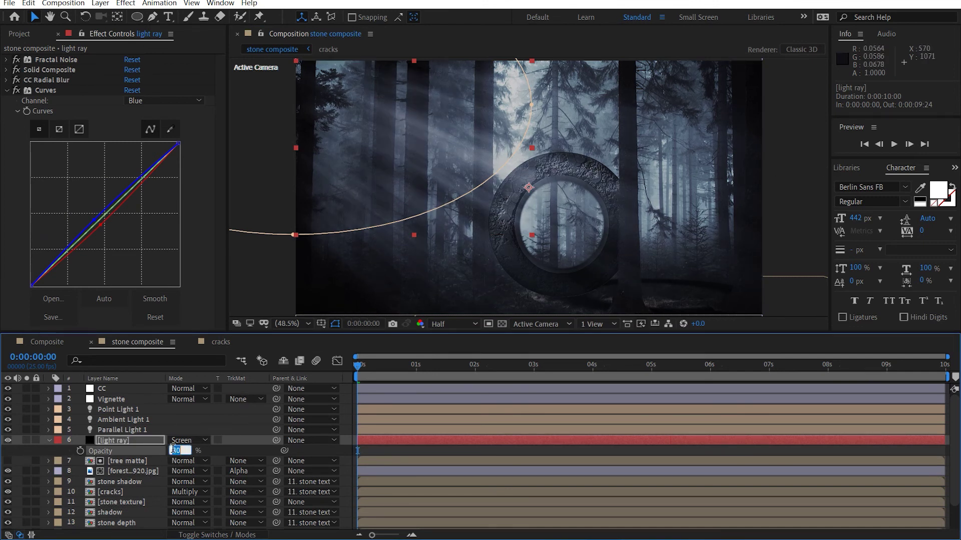
text(90)
key(Return)
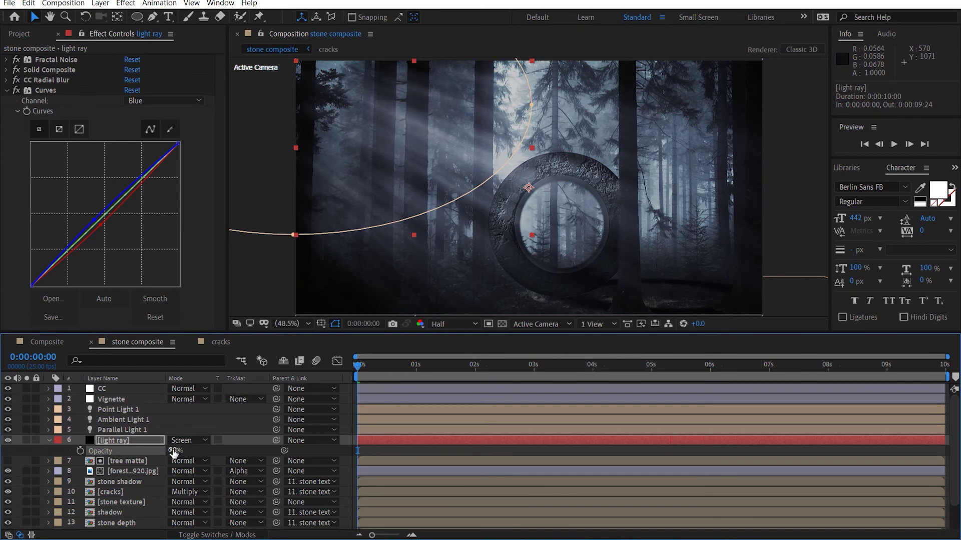
Animate the light ray's Fractal Noise Evolution with the expression time*150 and preview the motion along the timeline
click(6, 90)
click(6, 60)
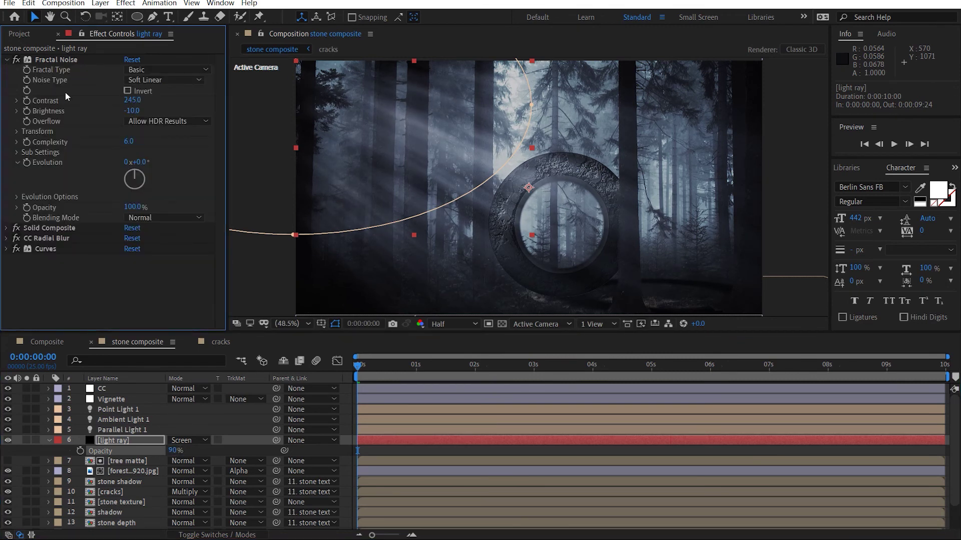
alt+click(27, 162)
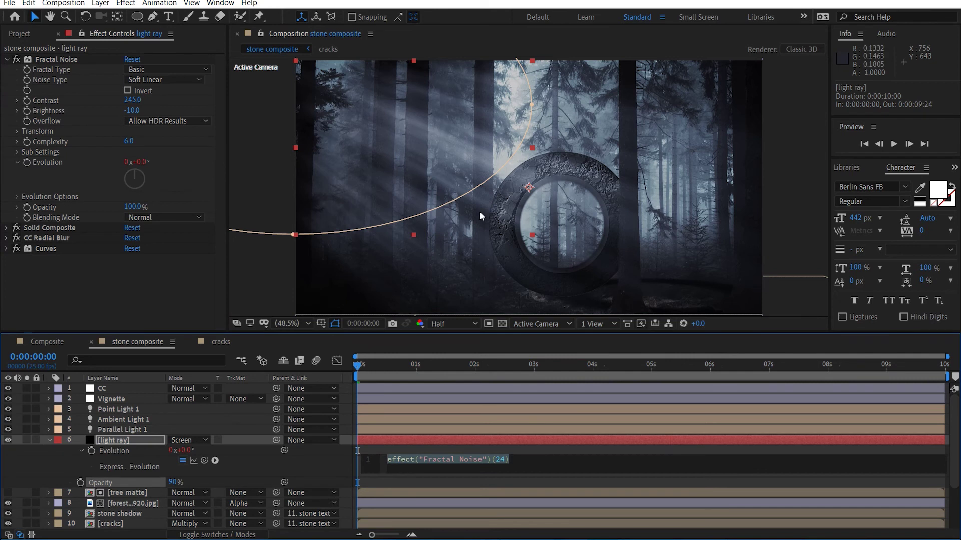
text(time)
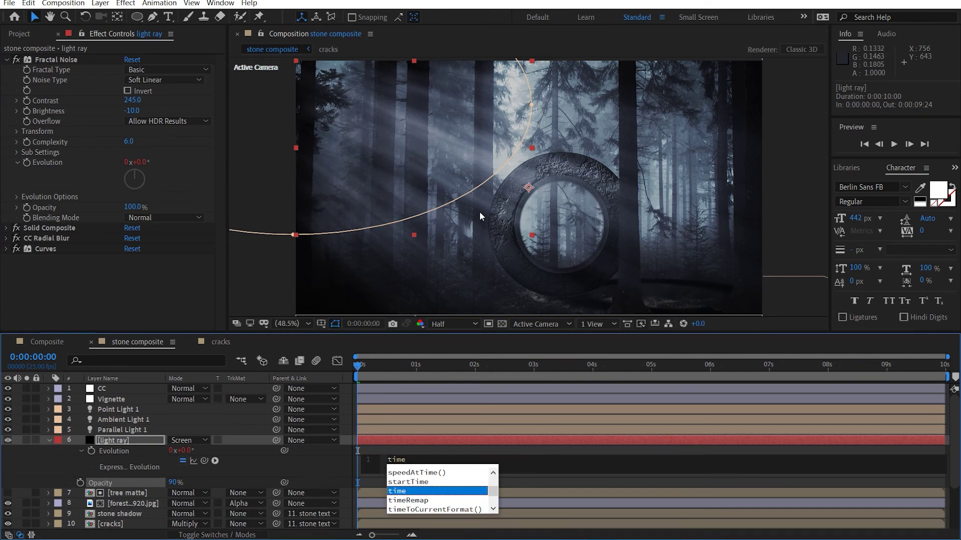
text(*150)
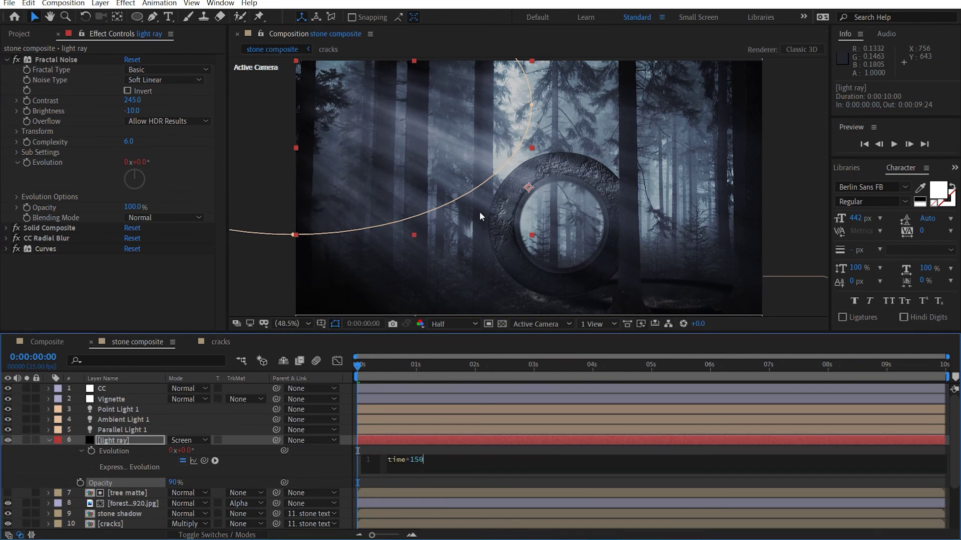
click(575, 406)
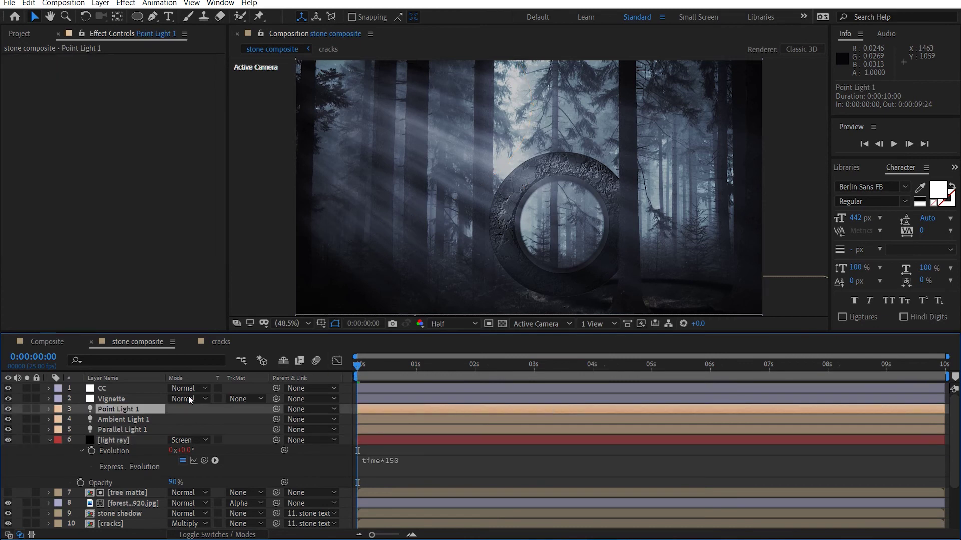
click(49, 441)
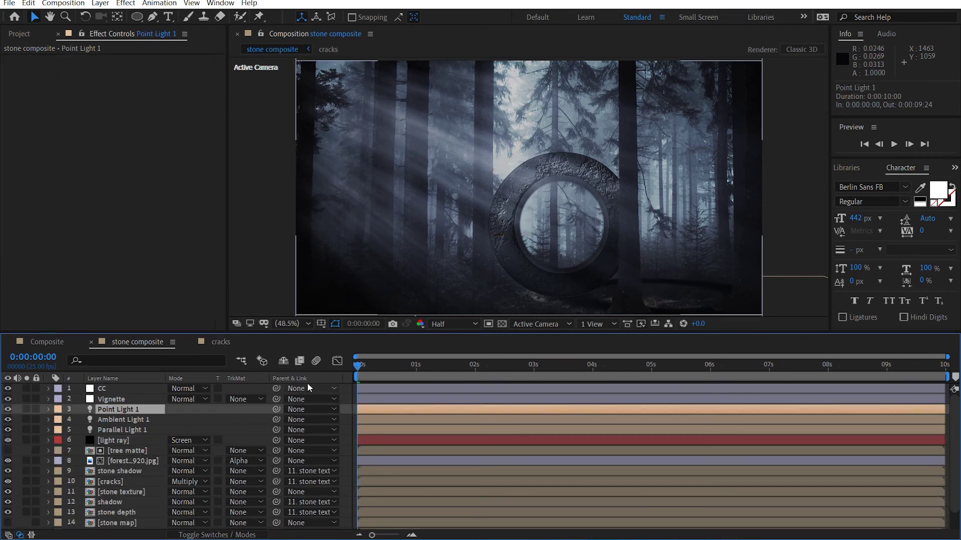
drag(418, 366, 570, 364)
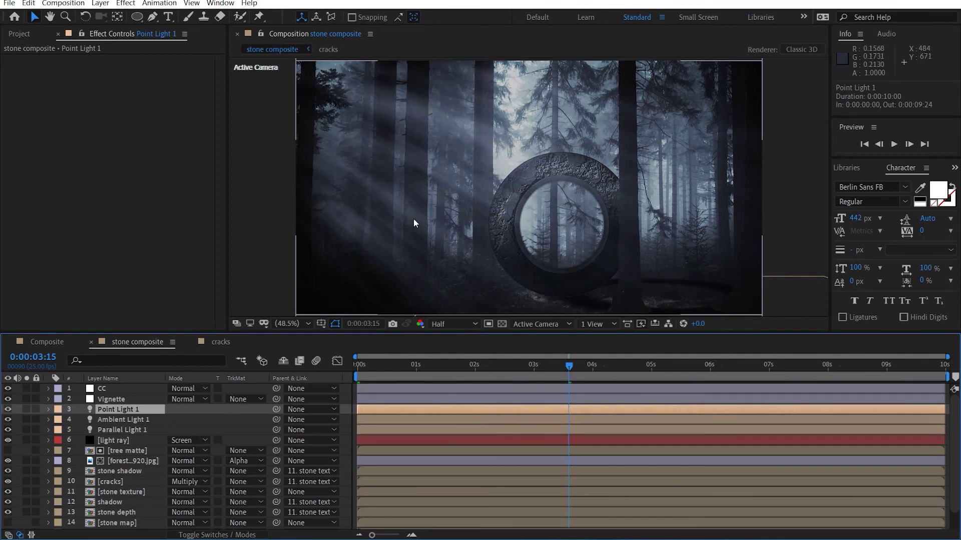
key(Home)
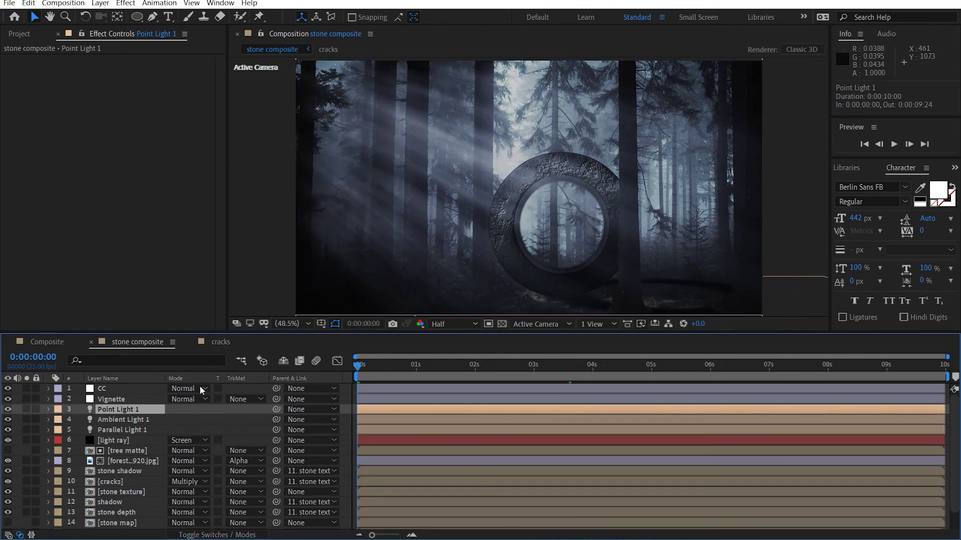
Change the light ray's Evolution expression to time*100 and collapse the layer's properties
click(126, 440)
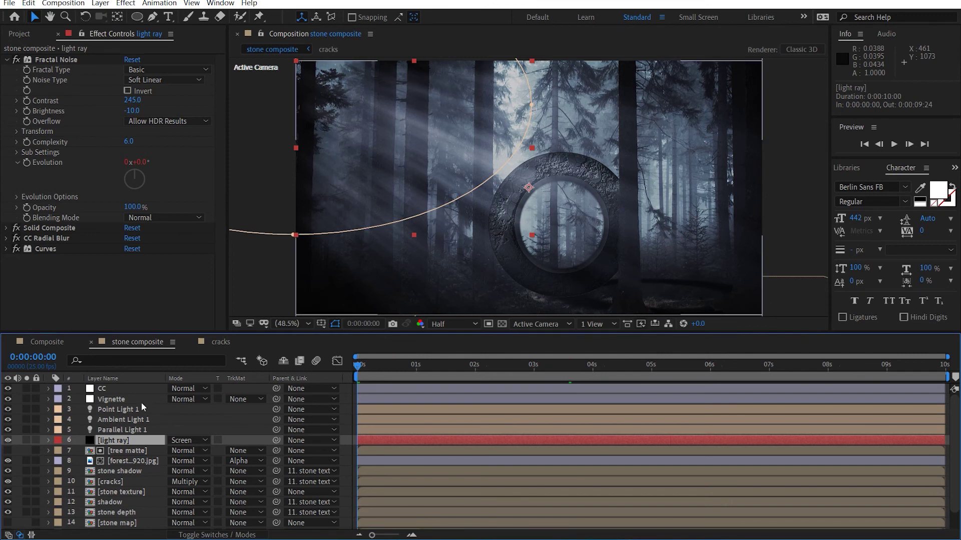
key(u)
key(u)
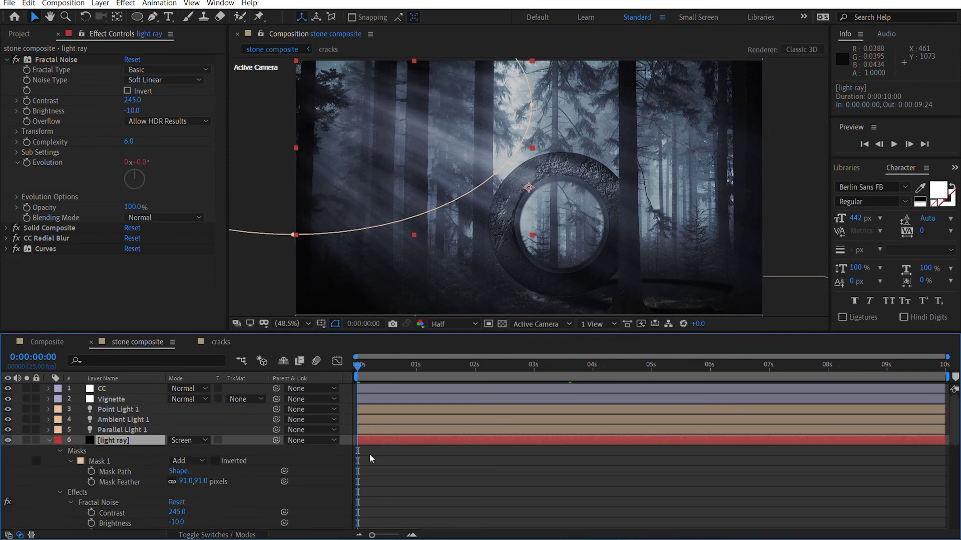
scroll(335, 464, down, 3)
click(398, 392)
click(499, 386)
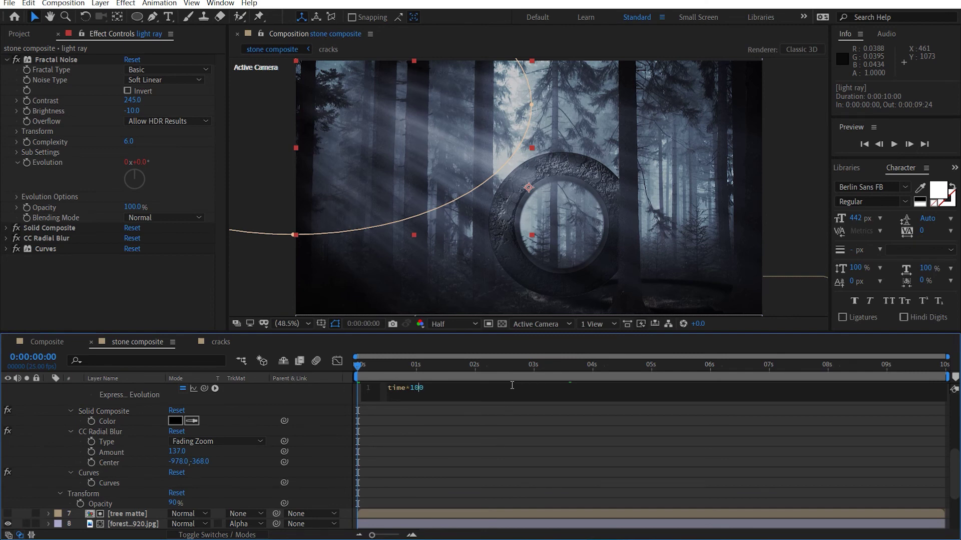
click(503, 458)
scroll(238, 446, up, 5)
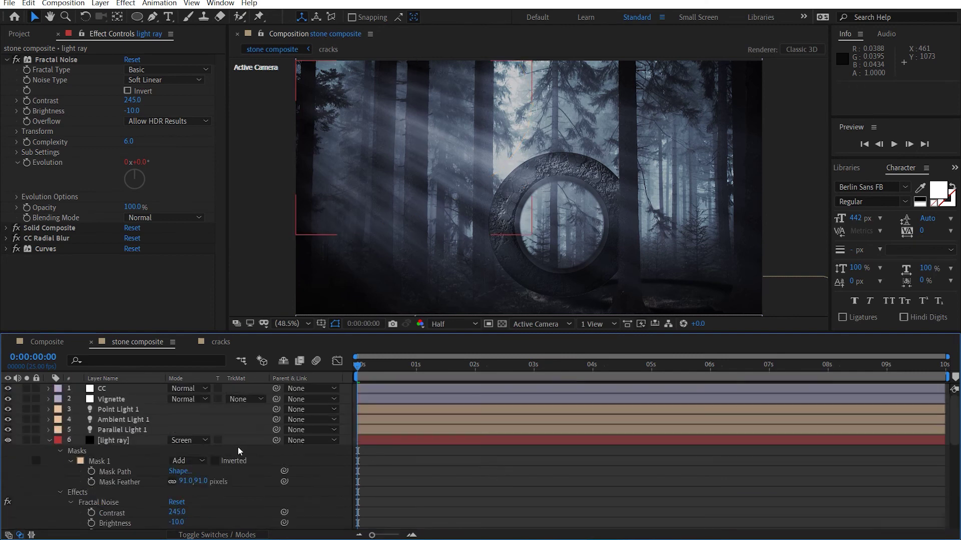
click(50, 440)
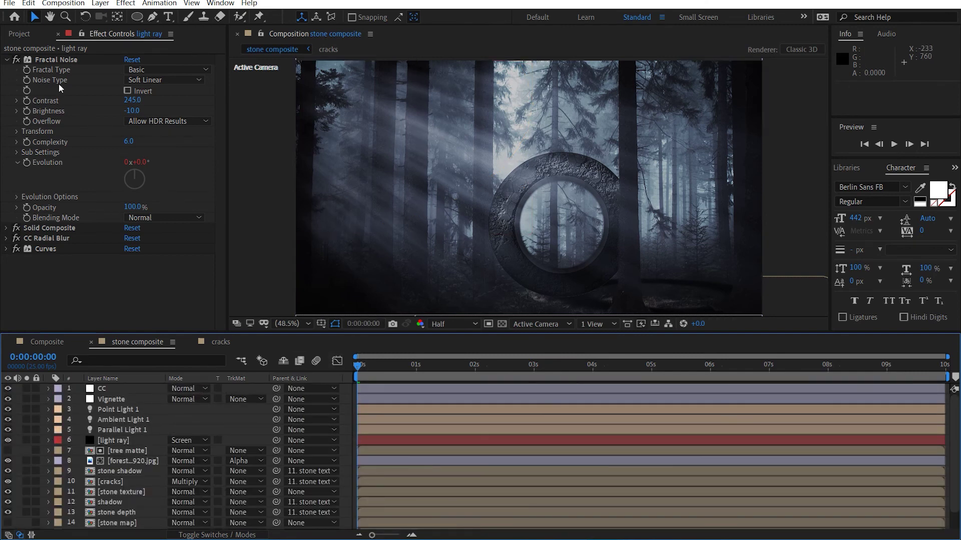
Create a new composition from stone composite and add a two-node camera with the 50mm preset to it
click(20, 35)
click(62, 202)
drag(37, 201, 39, 325)
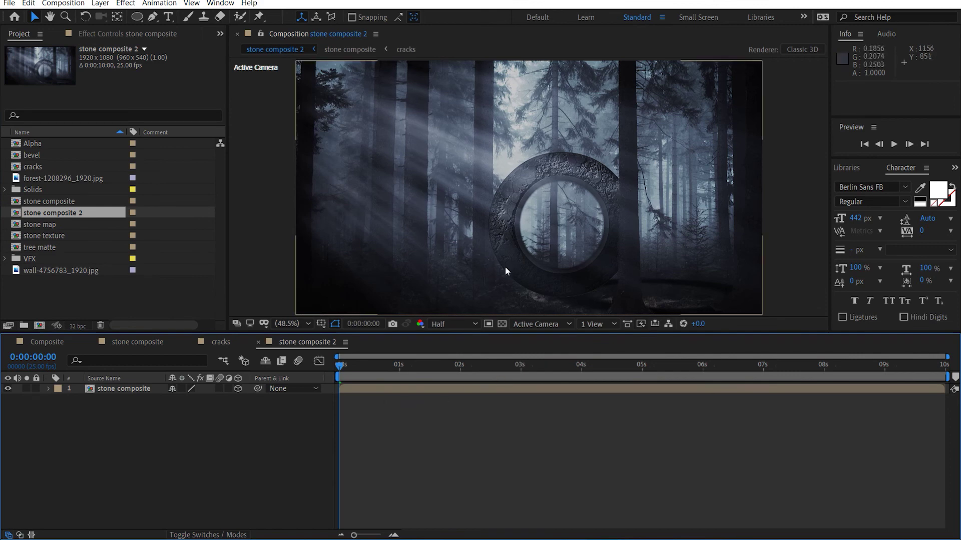
key(ctrl+alt+shift+c)
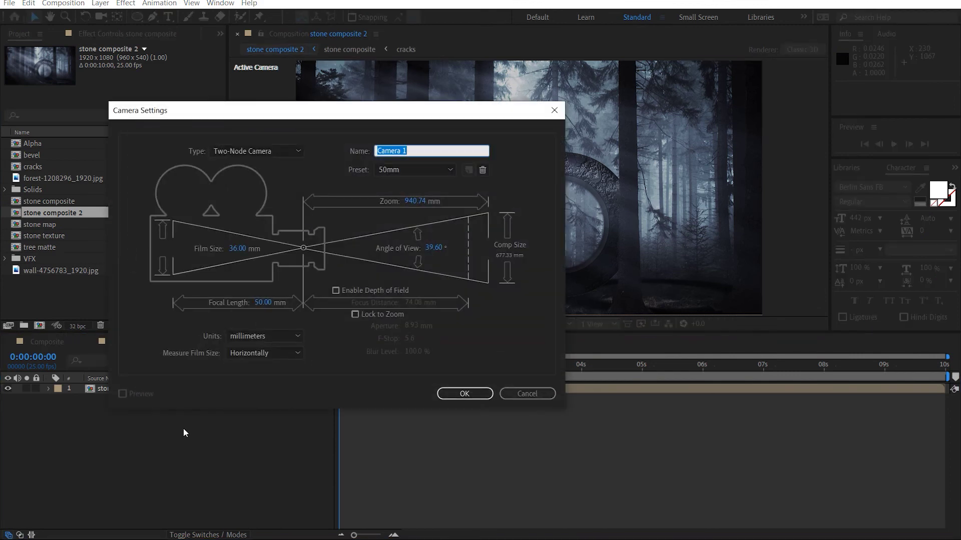
key(Return)
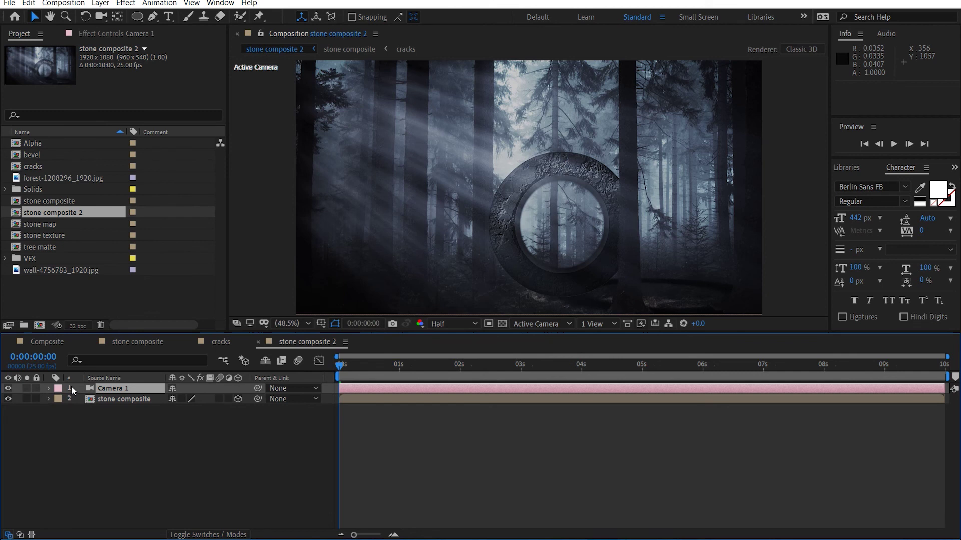
Set starting keyframes for the camera's Point of Interest and Position at 0:00:00:00
key(p)
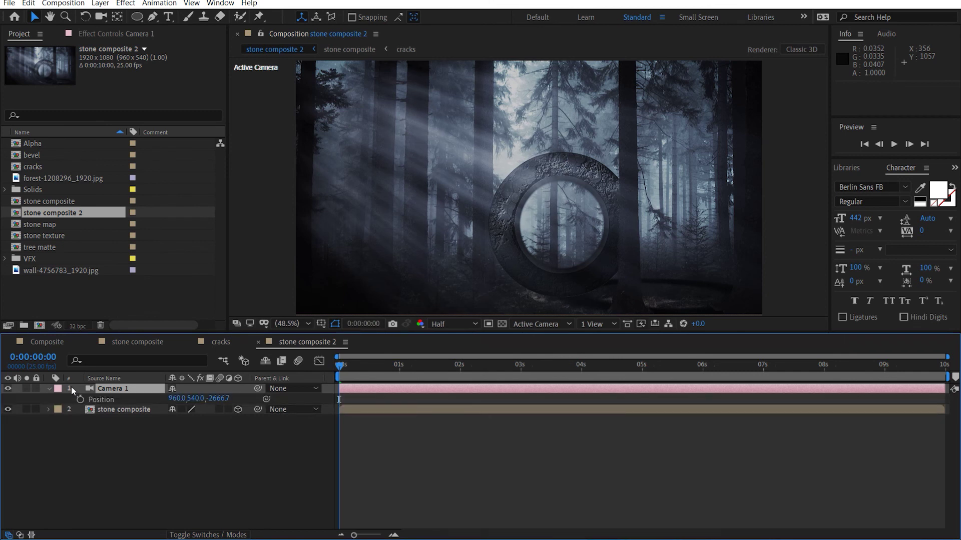
key(shift+a)
click(80, 399)
click(80, 409)
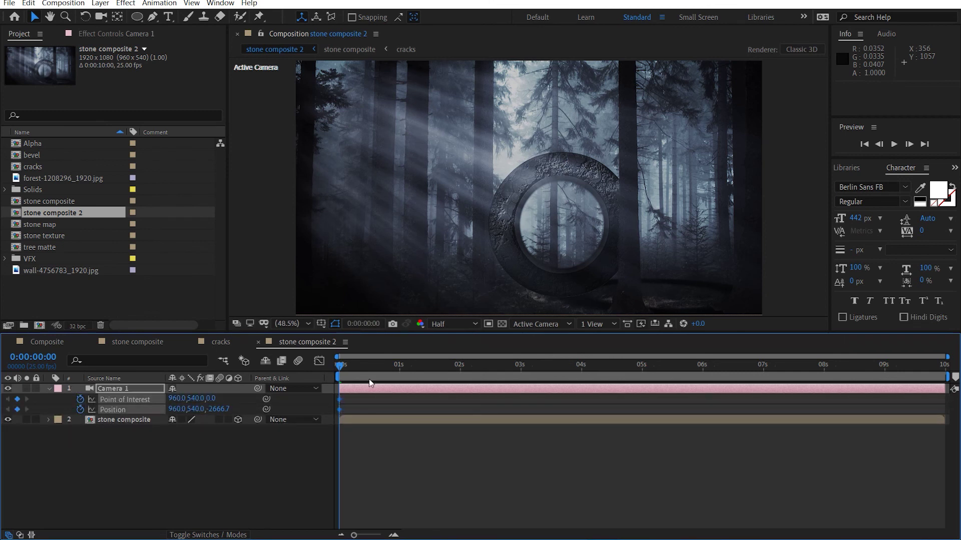
At 0:00:09:24, dolly the camera in to Z -2415.2 and pan it to about 928.3, 573.6 to keyframe a slow push-in
drag(386, 370, 943, 370)
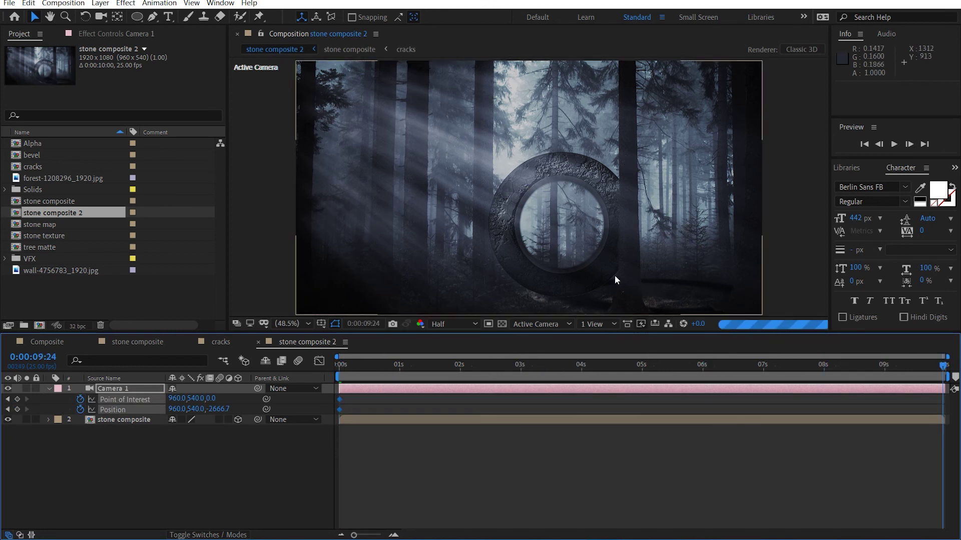
key(c)
key(c)
scroll(596, 249, up, 1)
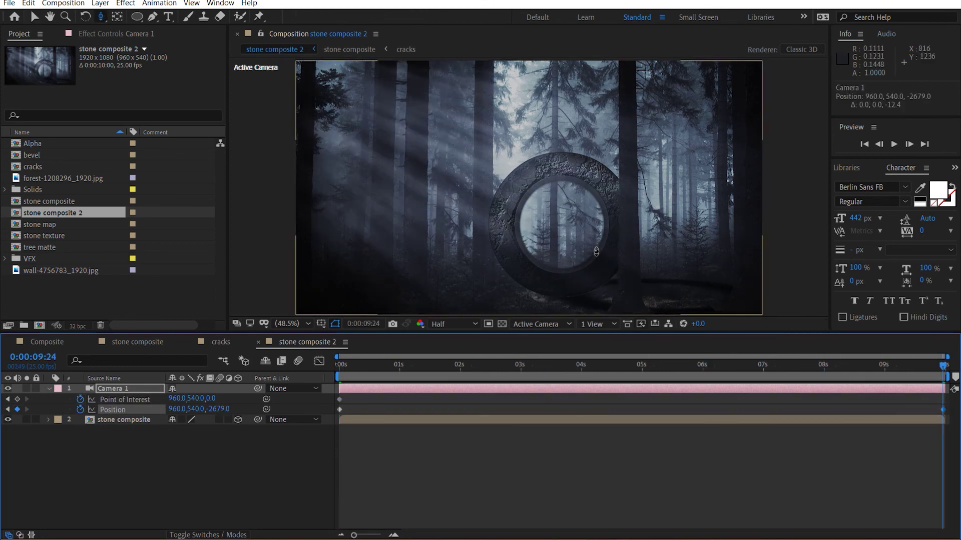
scroll(596, 250, up, 11)
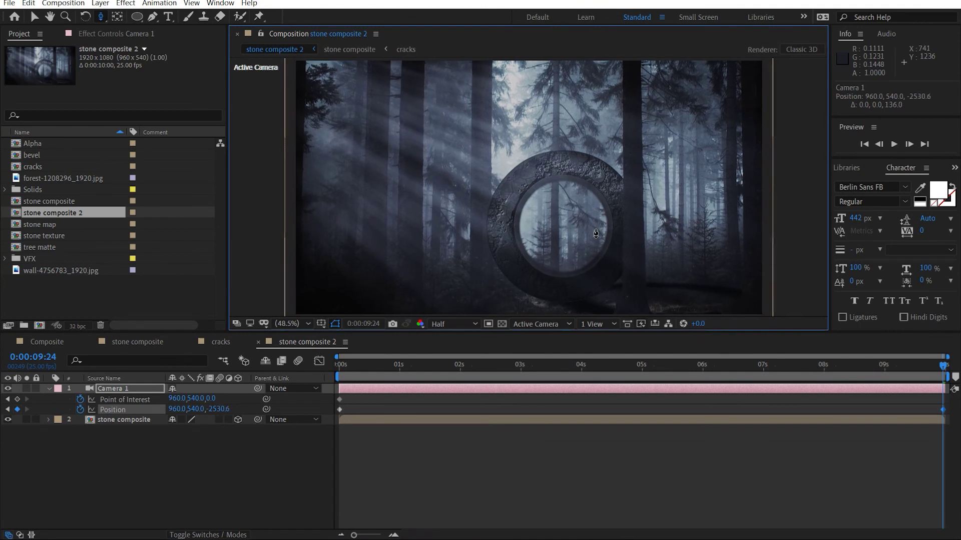
scroll(596, 226, up, 3)
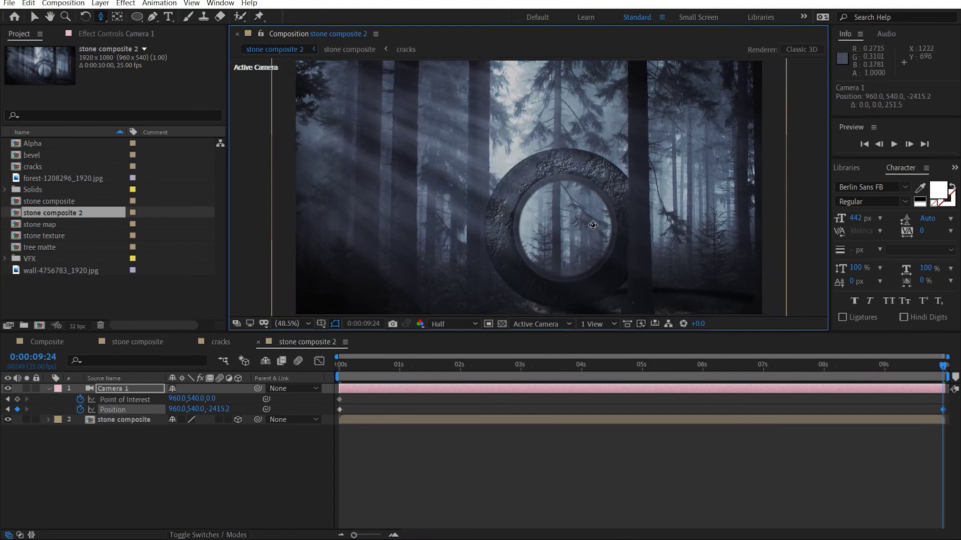
drag(590, 223, 599, 220)
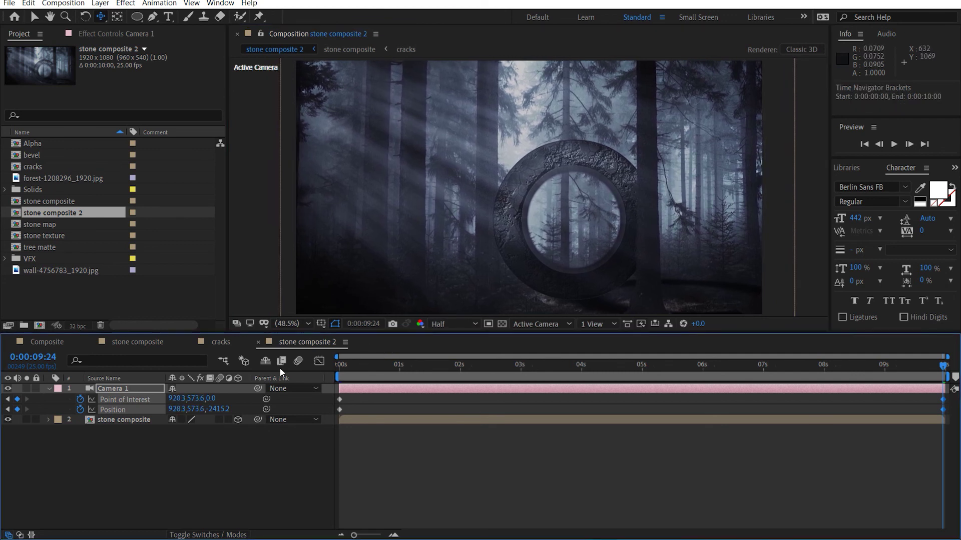
Fit the composition in the viewer and preview the camera move from the first frame
drag(361, 364, 341, 364)
click(297, 324)
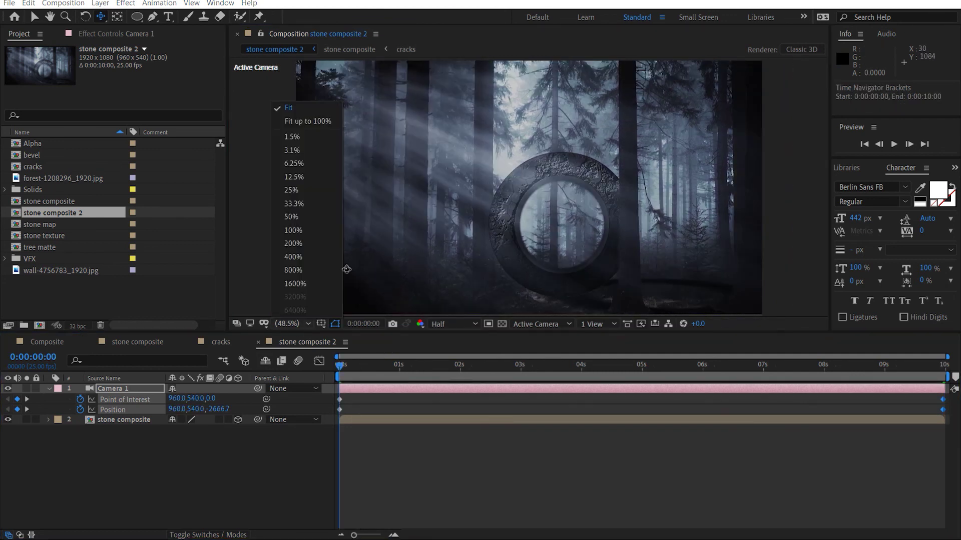
click(299, 111)
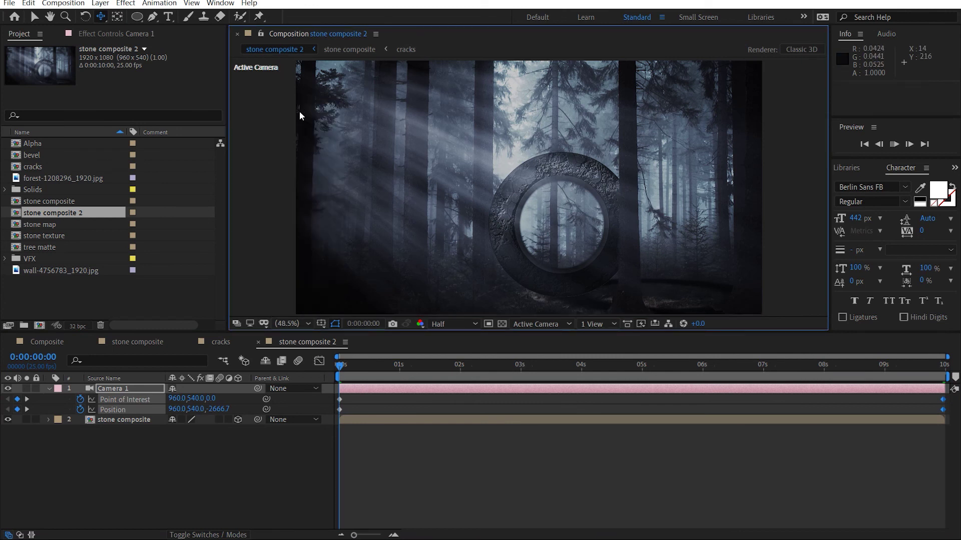
key(space)
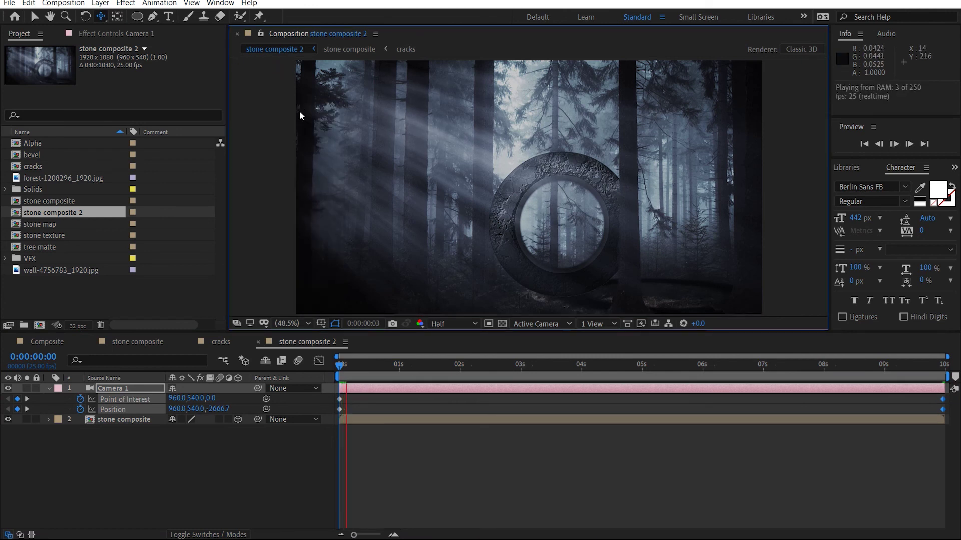
click(305, 370)
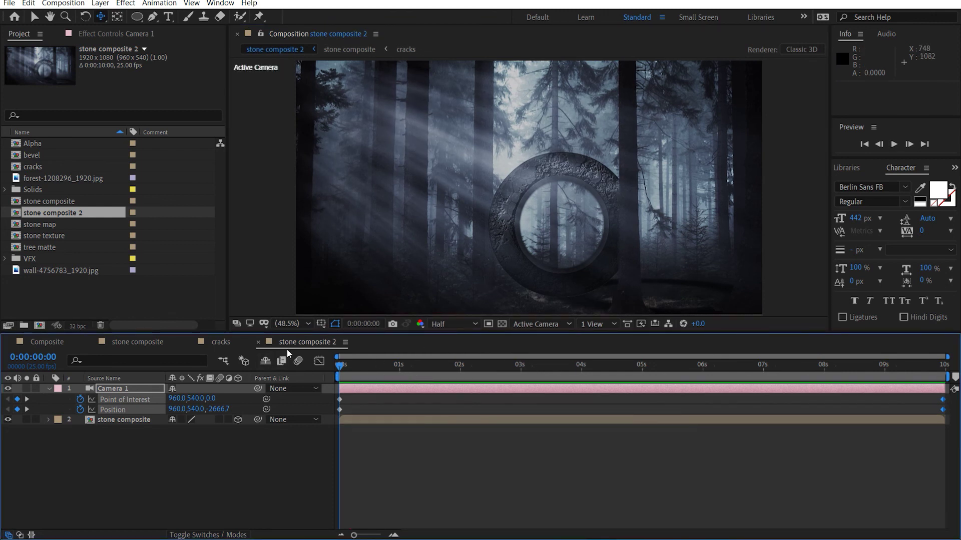
key(space)
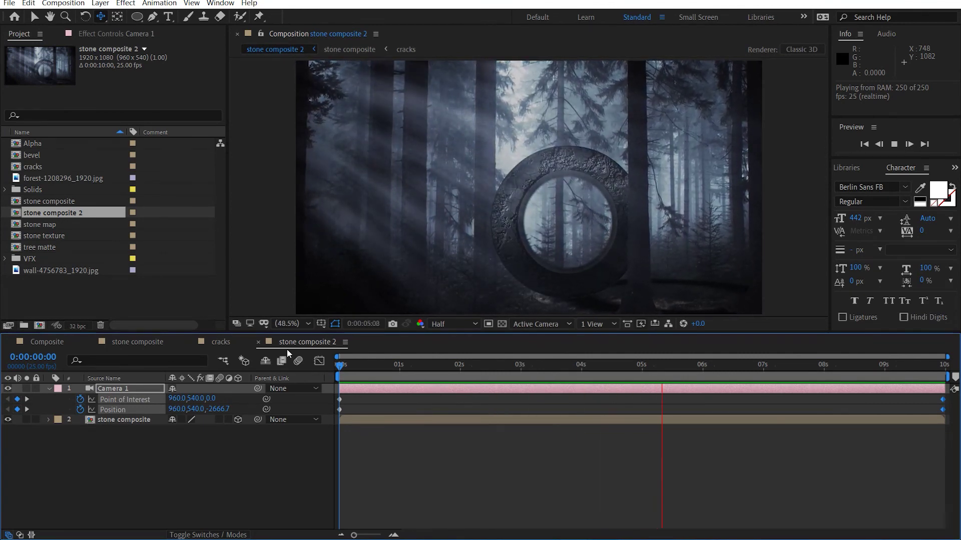
key(space)
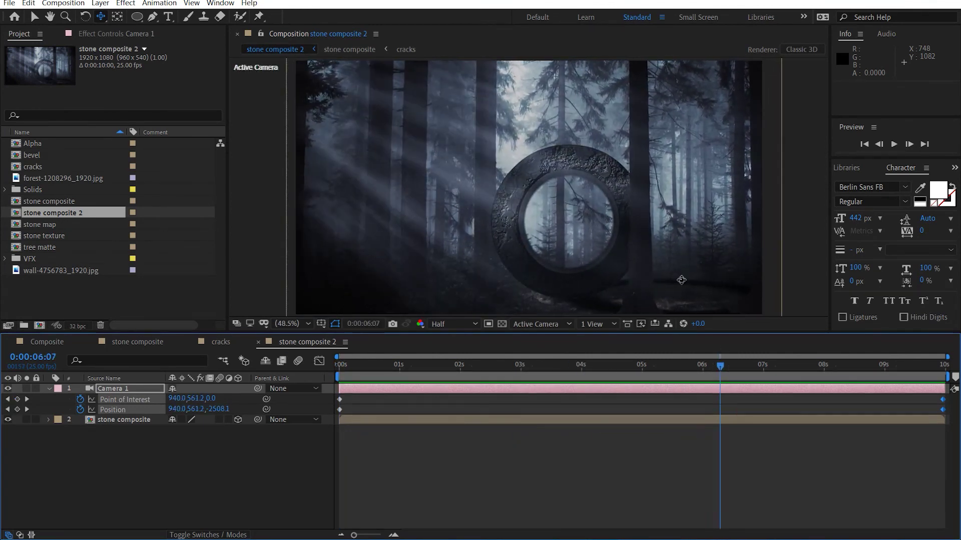
In stone composite, lower Point Light 1 to Y 170 and set the preview resolution to Quarter
click(151, 344)
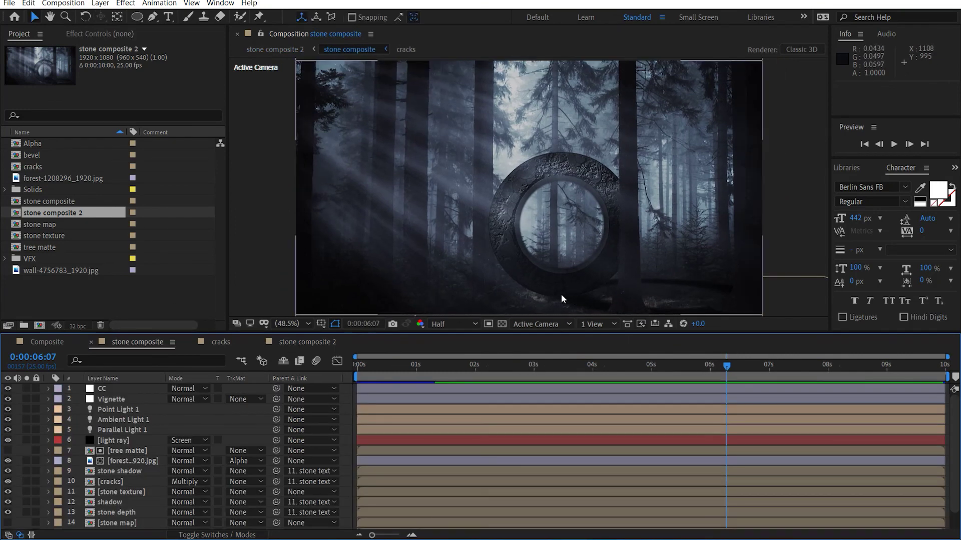
click(131, 410)
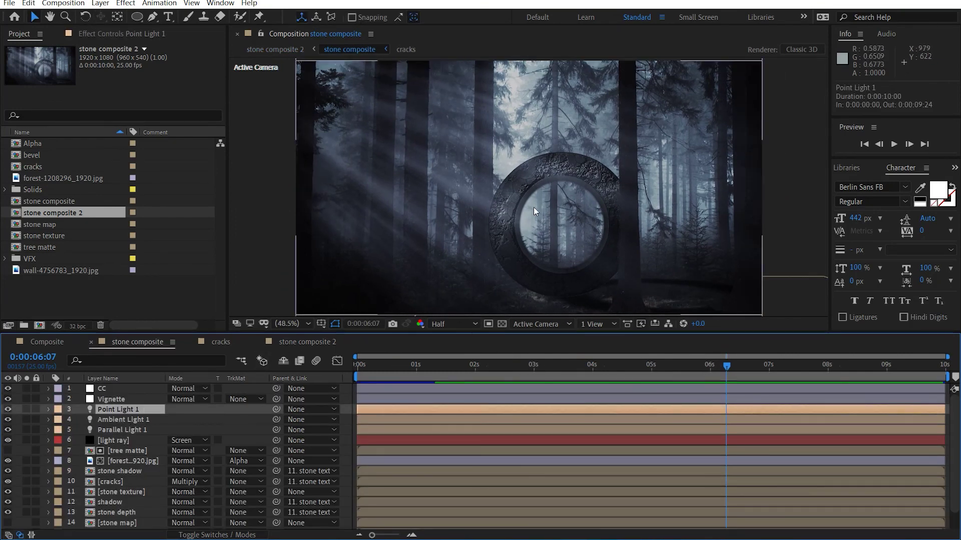
scroll(534, 211, down, 2)
drag(389, 93, 389, 114)
scroll(490, 156, up, 2)
click(453, 324)
click(458, 323)
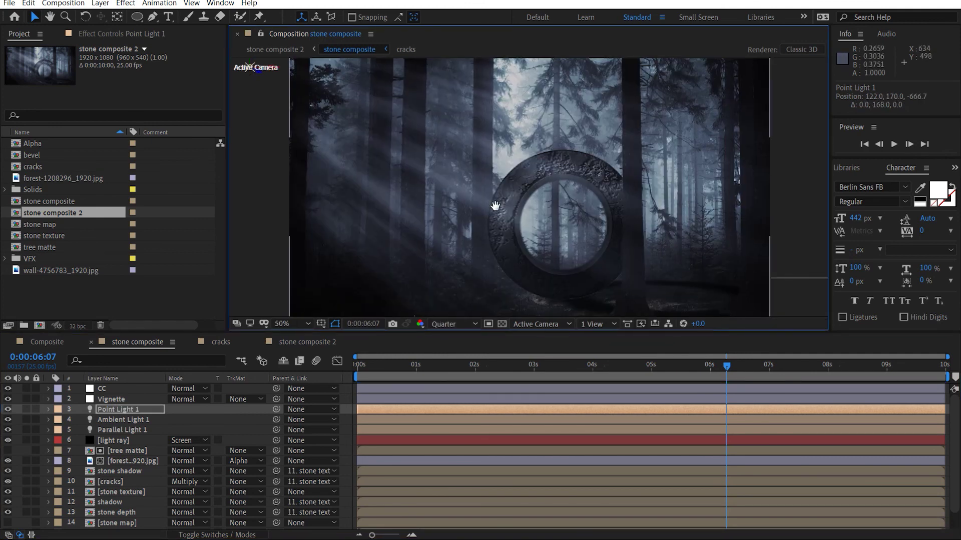
Reposition Point Light 1 to about 658, 180, -818.5 and set its intensity to 111%
drag(342, 110, 430, 120)
drag(524, 121, 527, 121)
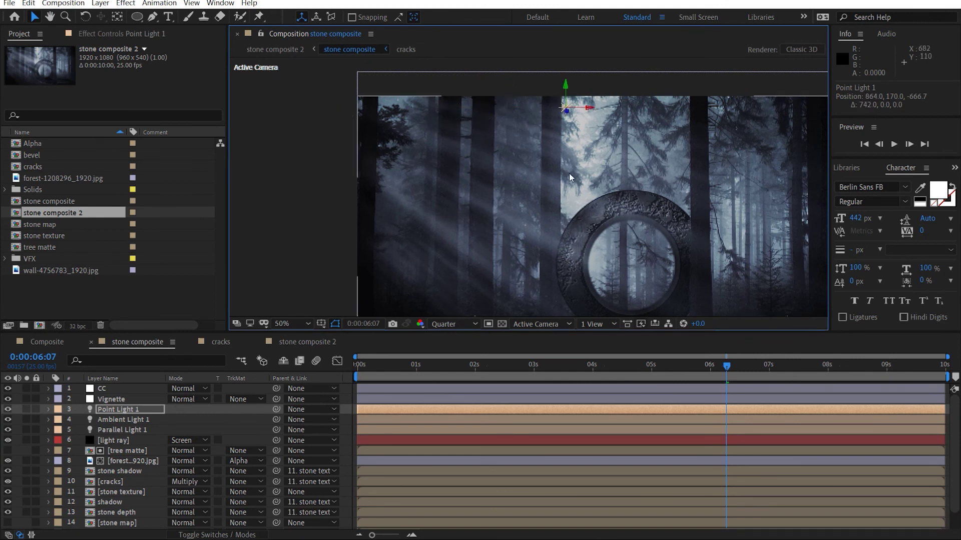
key(t)
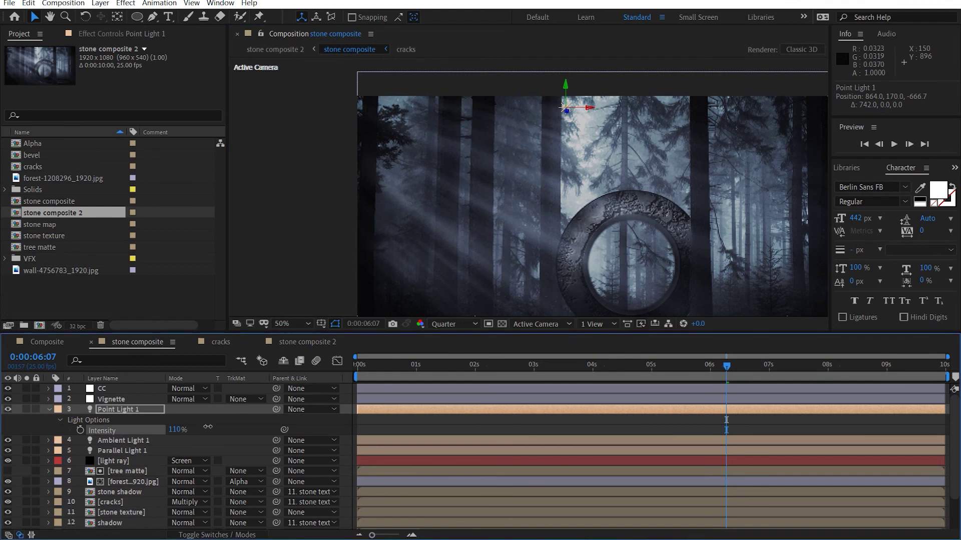
drag(596, 108, 539, 118)
drag(502, 86, 439, 113)
key(ctrl+z)
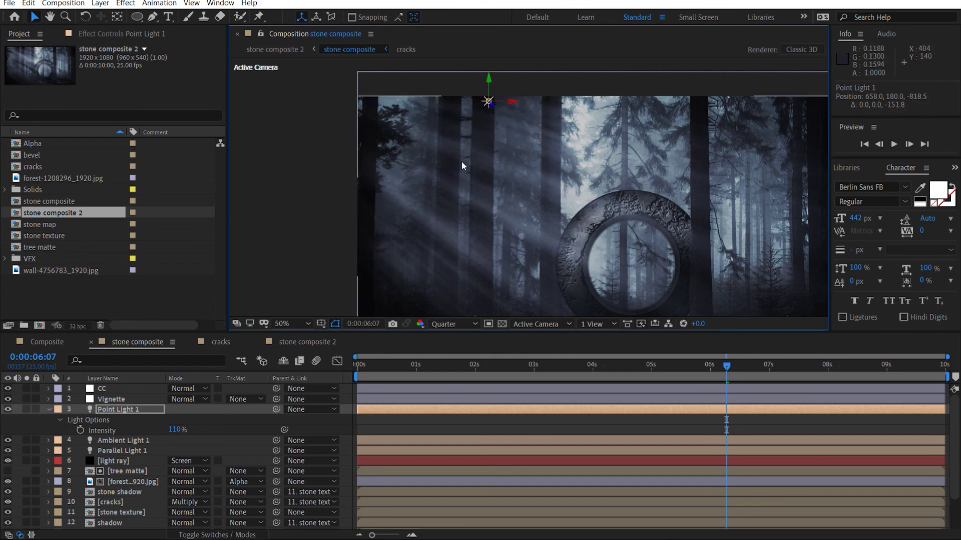
drag(181, 429, 195, 430)
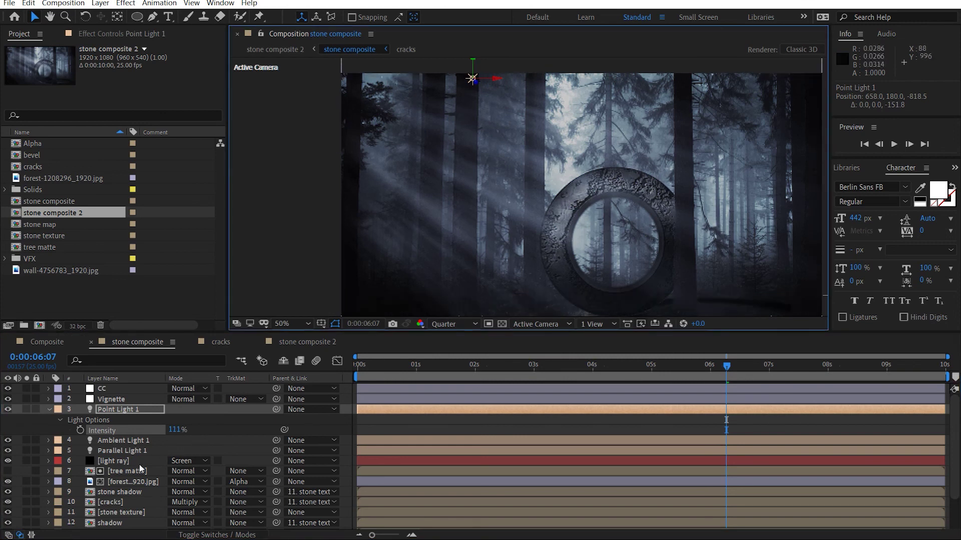
Brighten the stone texture layer by raising the highlights and midtones of its Curves effect's RGB curve
click(122, 513)
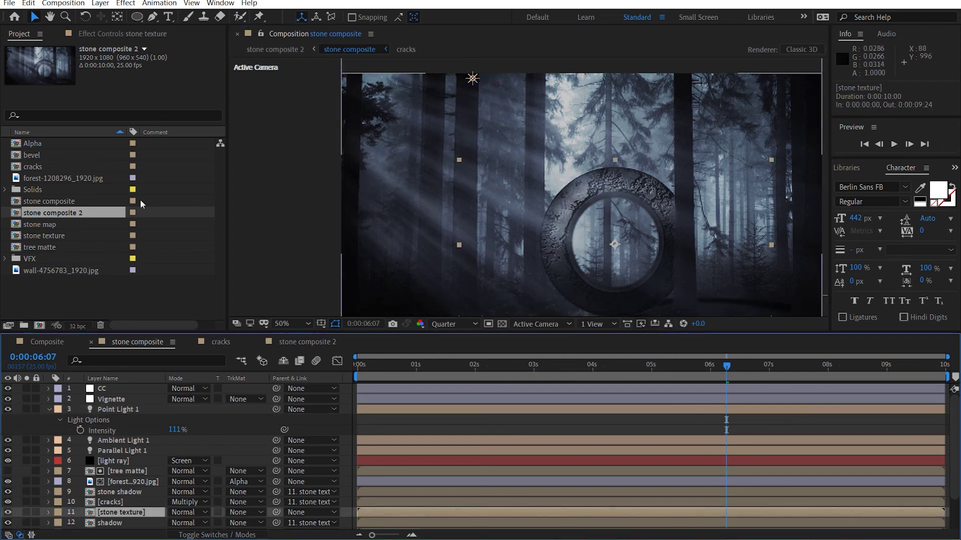
click(120, 34)
scroll(117, 241, down, 1)
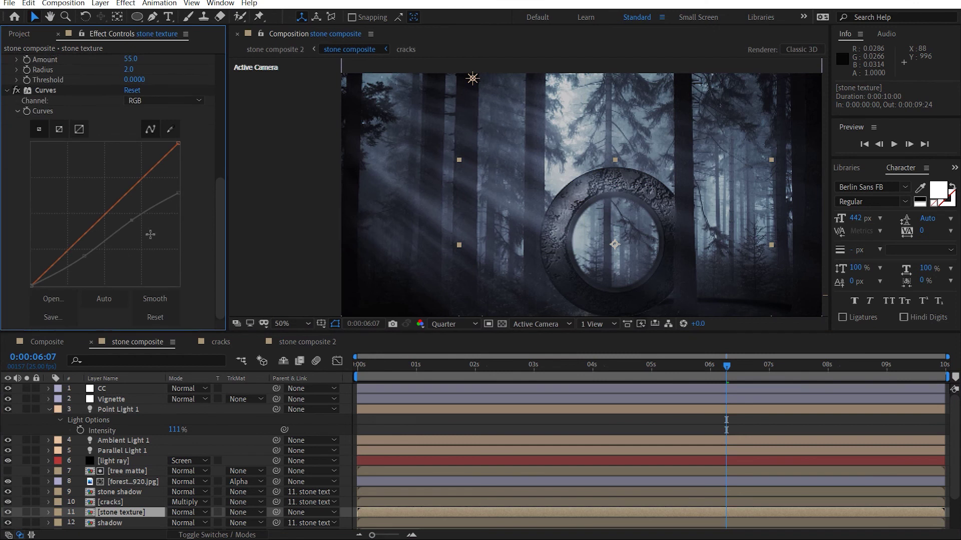
click(38, 93)
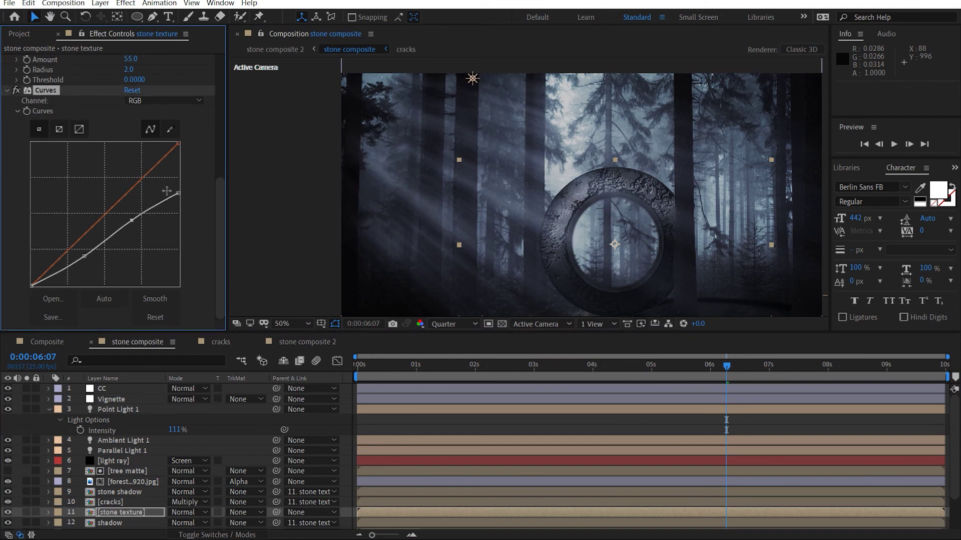
drag(178, 193, 177, 181)
drag(131, 220, 129, 220)
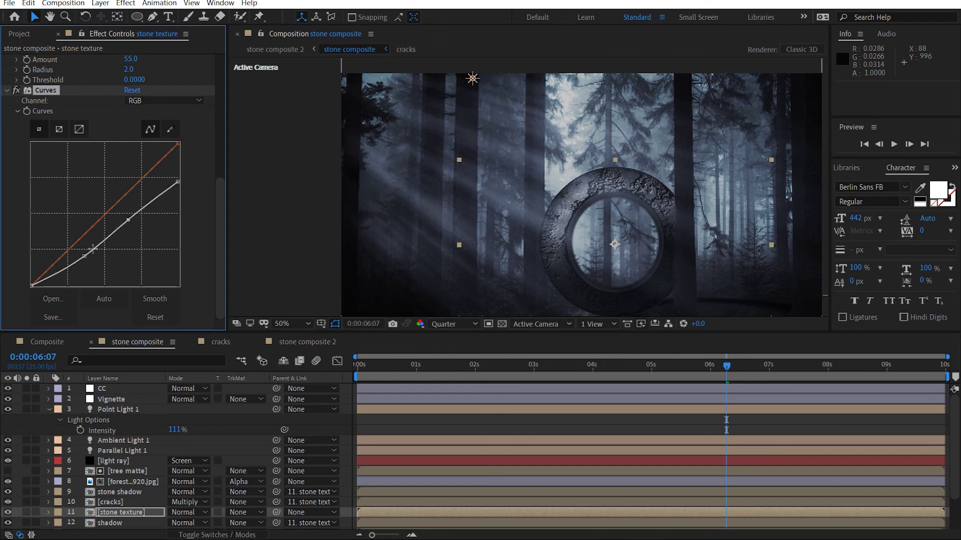
drag(84, 258, 79, 256)
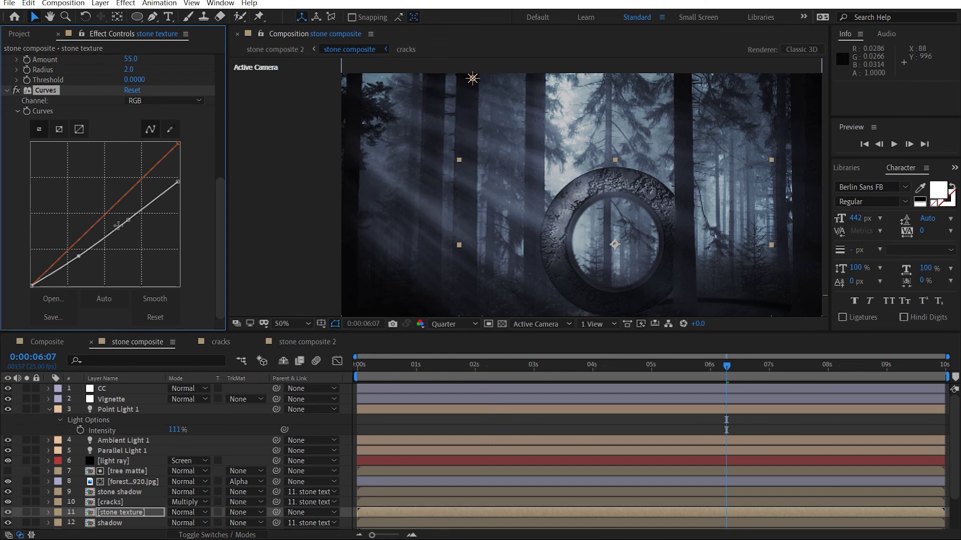
drag(129, 220, 129, 214)
drag(179, 184, 179, 178)
scroll(552, 173, up, 2)
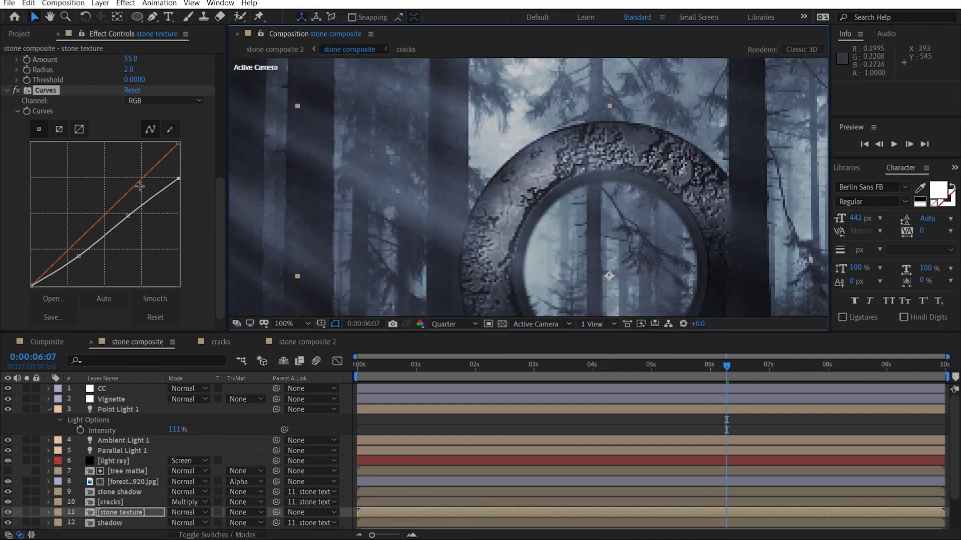
Cool the stone texture by slightly lowering the midtones of its Red curve and raising those of its Blue curve
click(157, 104)
click(156, 123)
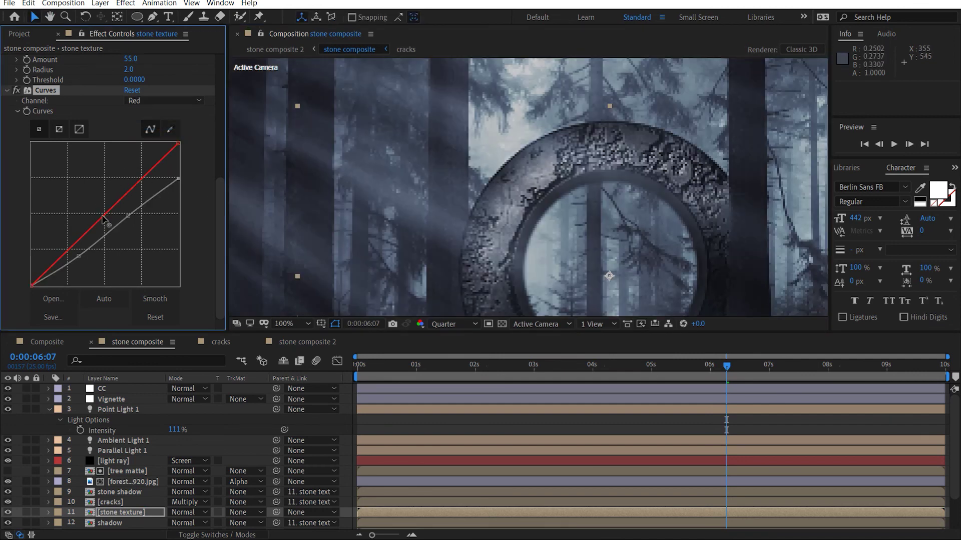
drag(104, 217, 106, 220)
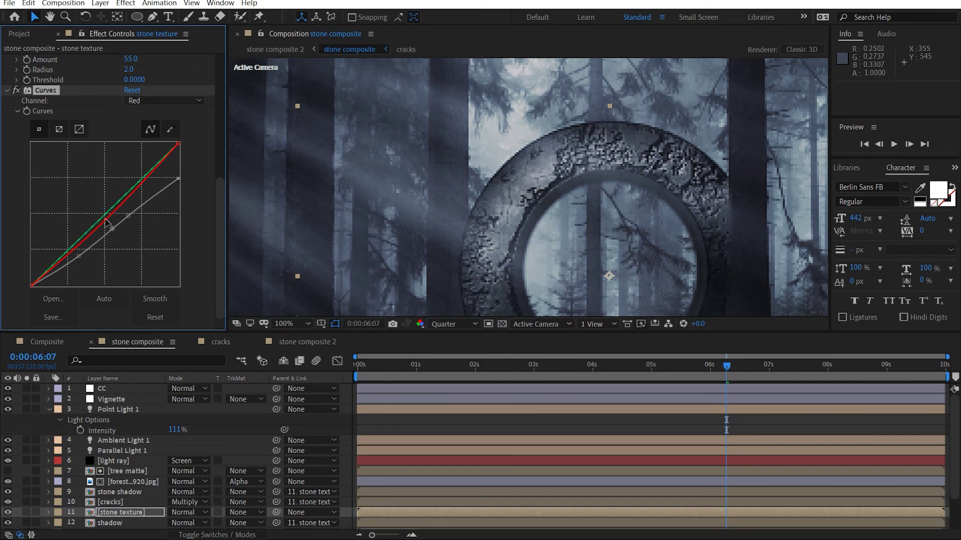
click(159, 100)
click(145, 149)
drag(105, 216, 98, 218)
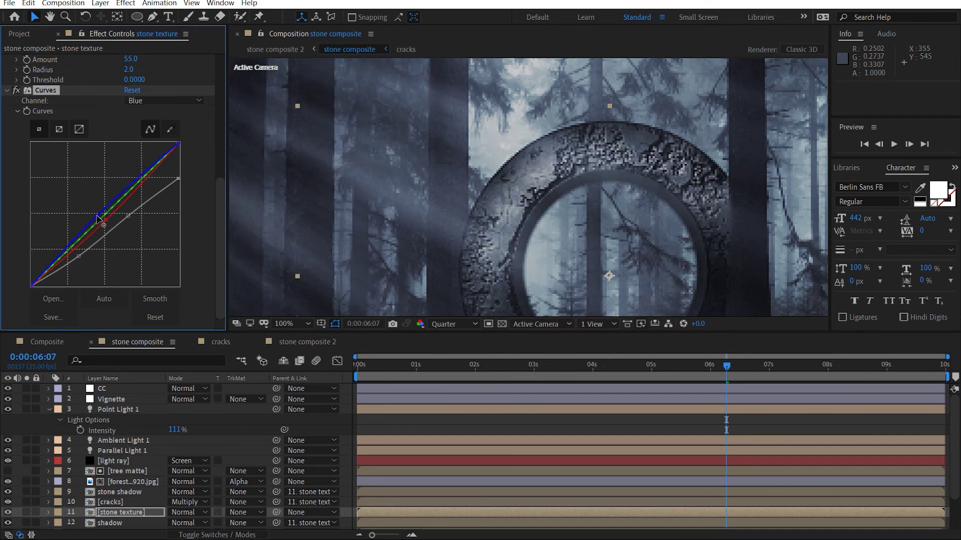
scroll(620, 166, down, 2)
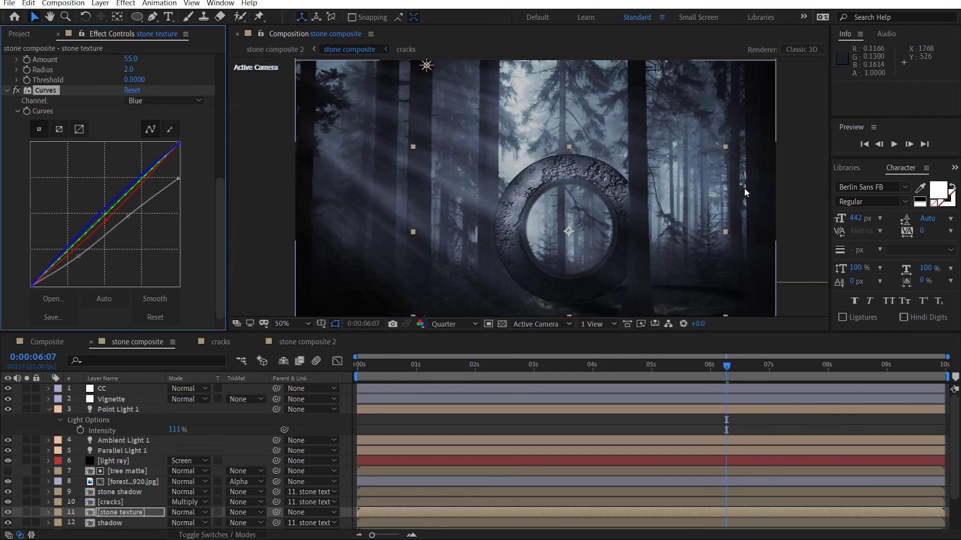
click(801, 187)
drag(576, 254, 561, 252)
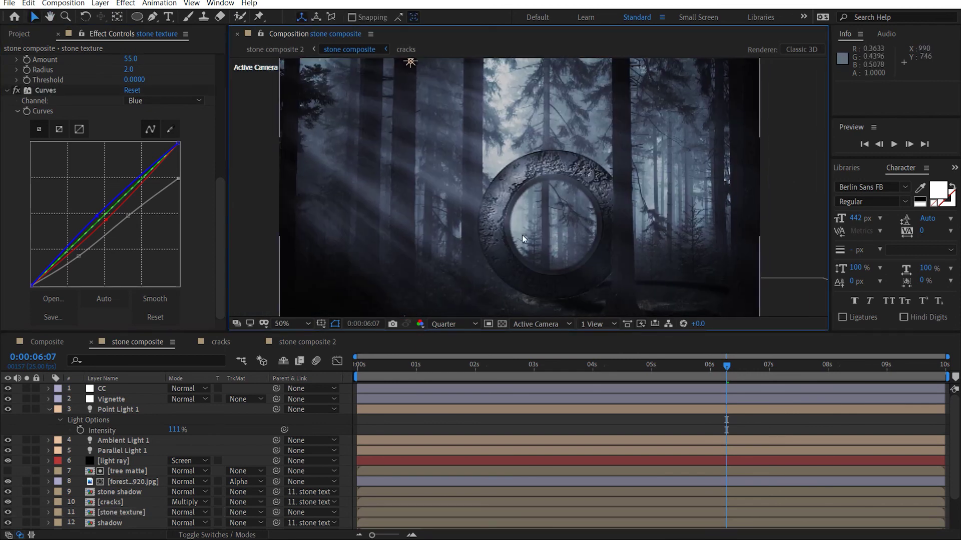
click(393, 275)
Set Ambient Light 1's intensity to 90% and return to the first frame
click(122, 421)
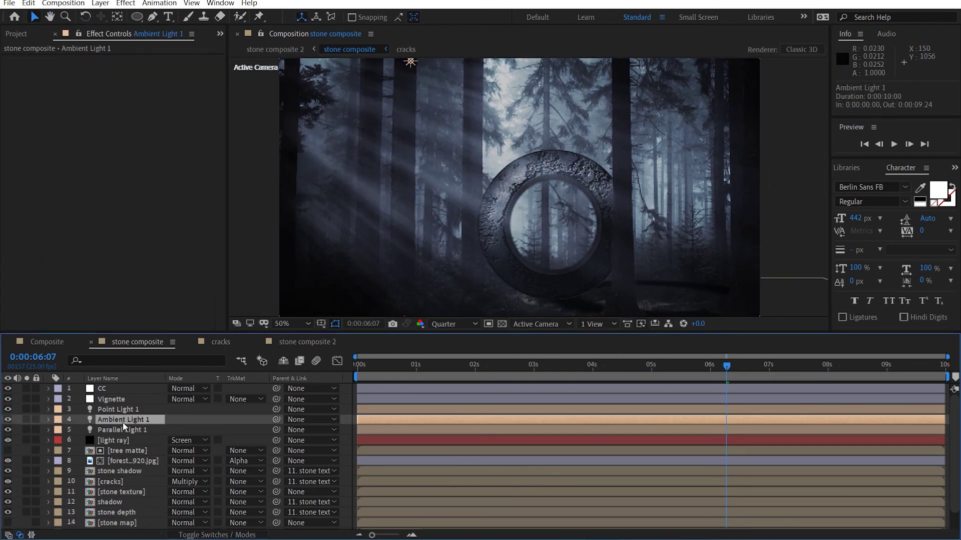
key(t)
click(176, 440)
text(90)
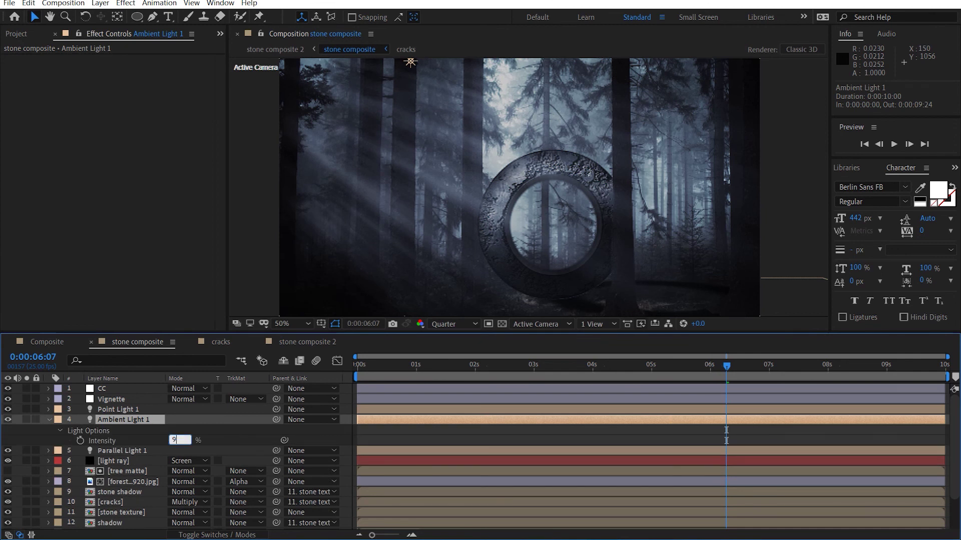
key(Return)
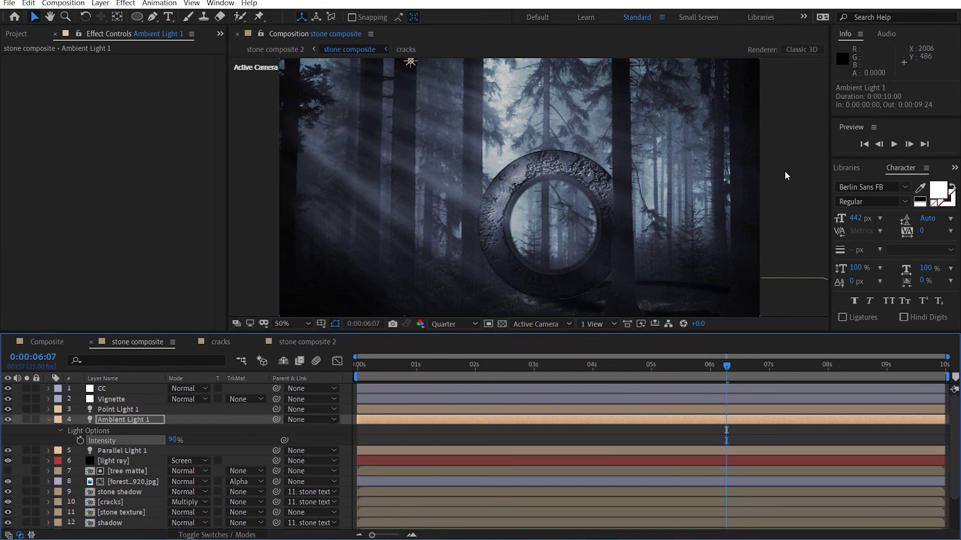
click(280, 315)
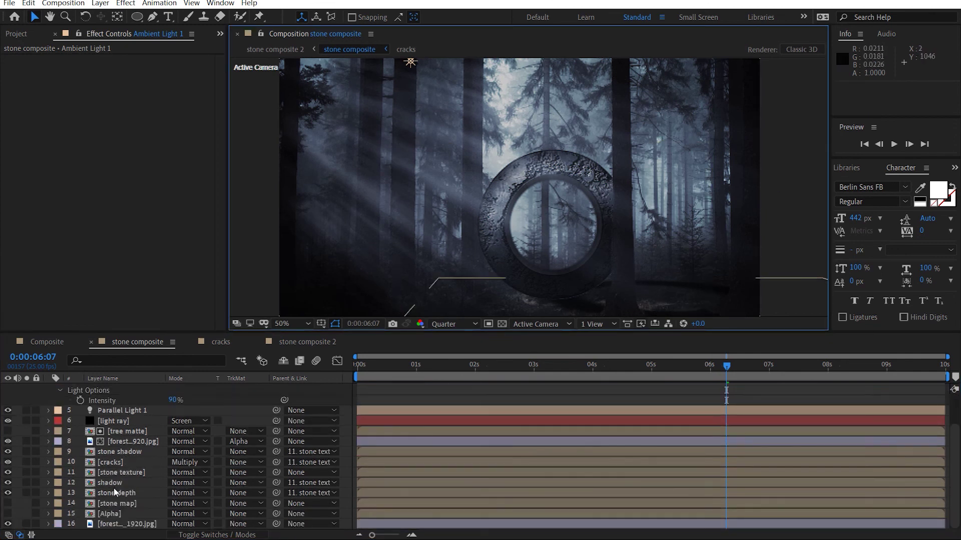
click(154, 370)
key(Home)
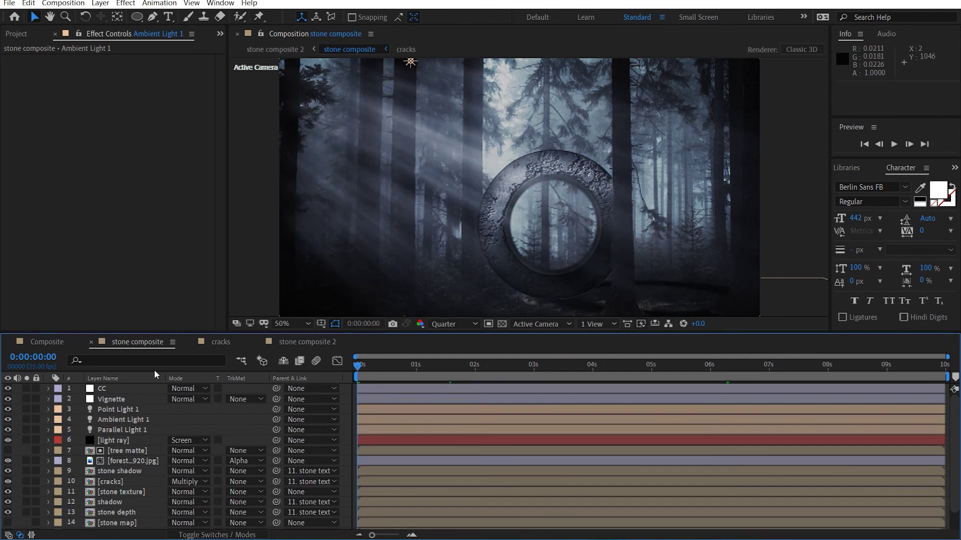